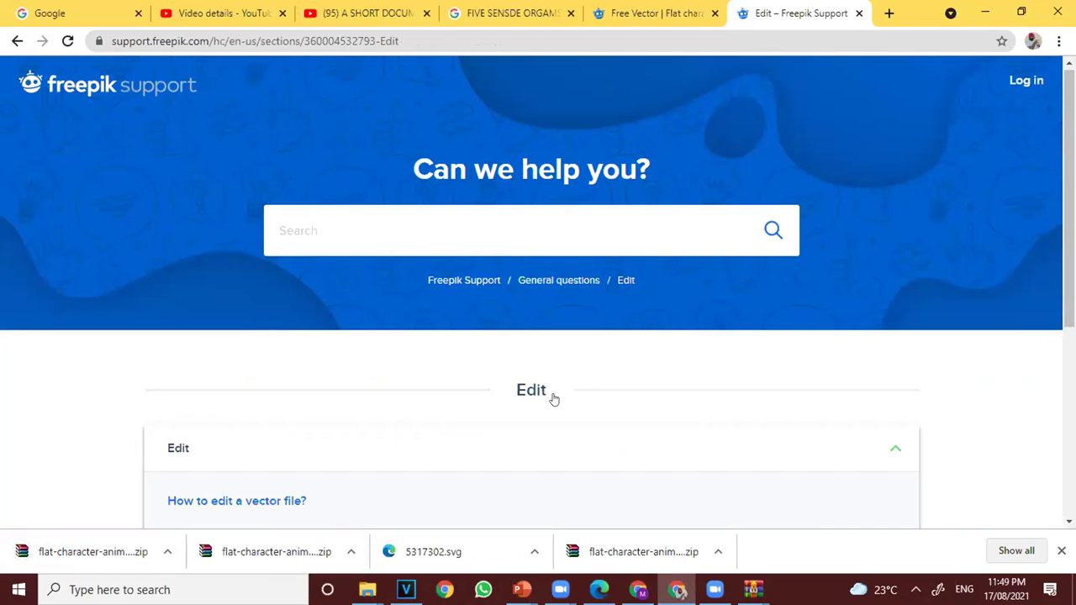
Search the web for "eps to svg converter".
{"action": "scroll", "coordinate": [348, 324], "scroll_direction": "down", "scroll_amount": 4}
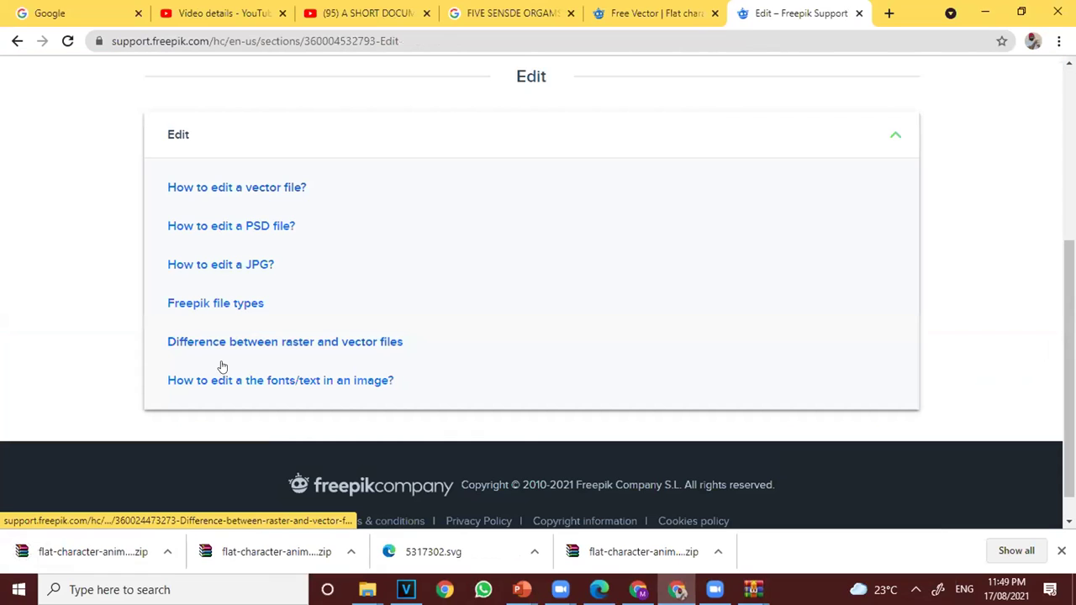
{"action": "left_click", "coordinate": [599, 34]}
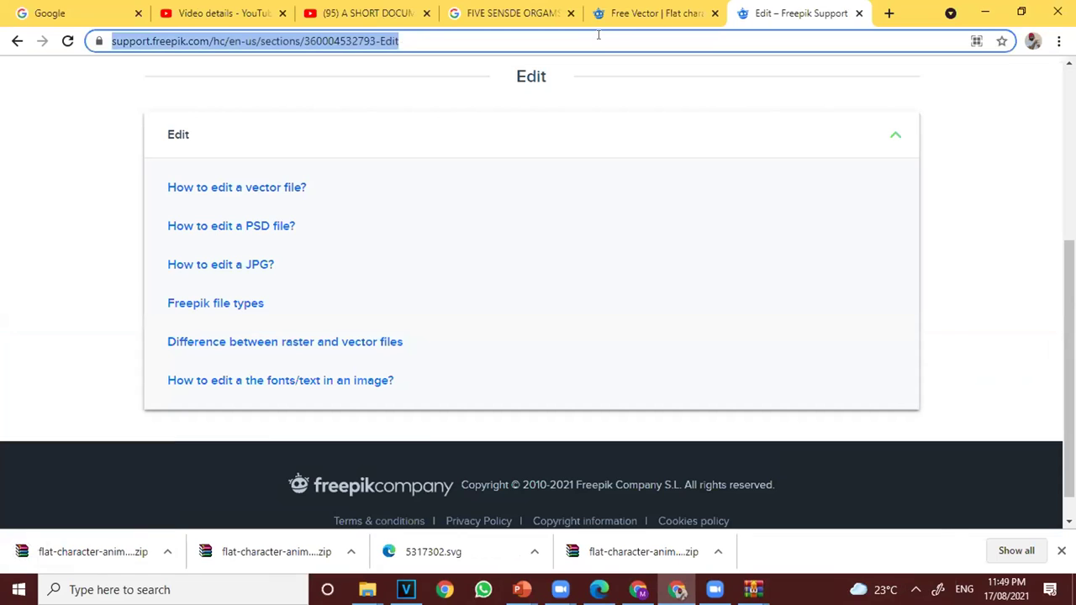
{"action": "type", "text": "eps t"}
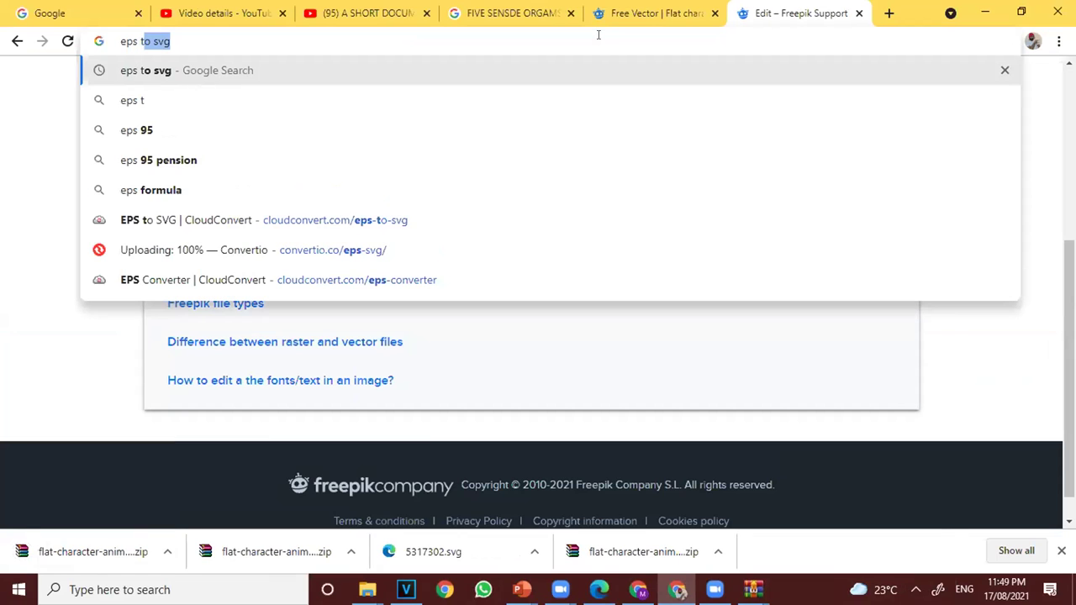
{"action": "type", "text": "o sv"}
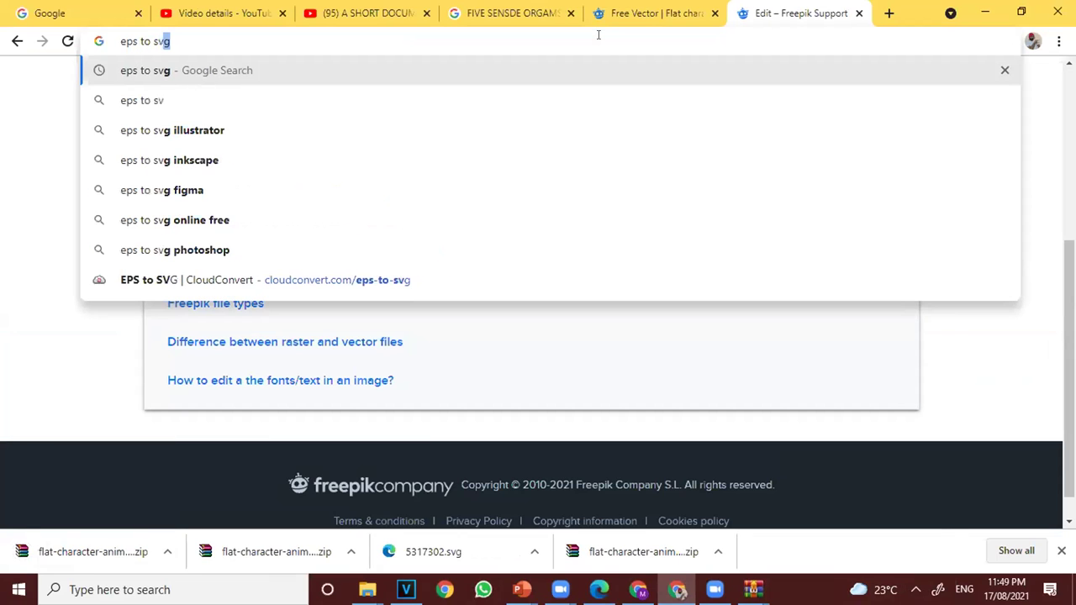
{"action": "type", "text": "g"}
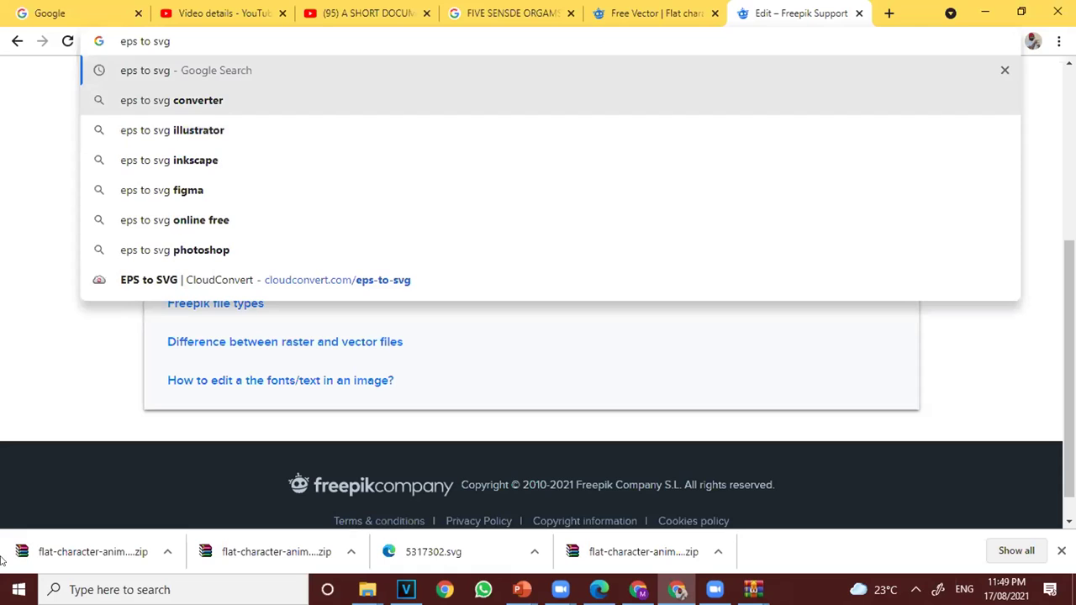
{"action": "left_click", "coordinate": [197, 100]}
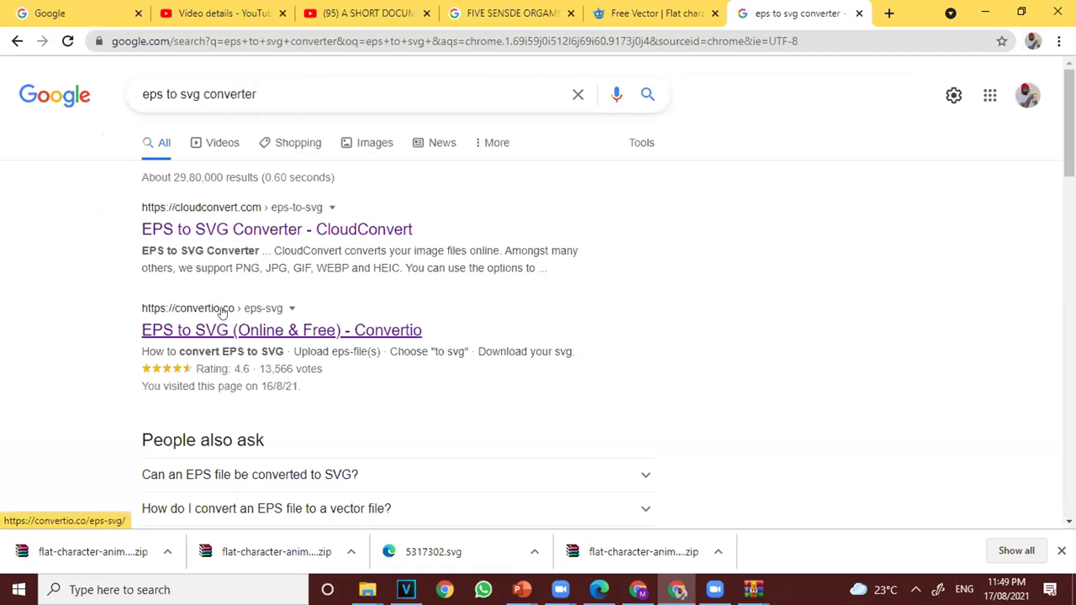
Open Convertio's EPS to SVG converter from the search results.
{"action": "left_click", "coordinate": [187, 331]}
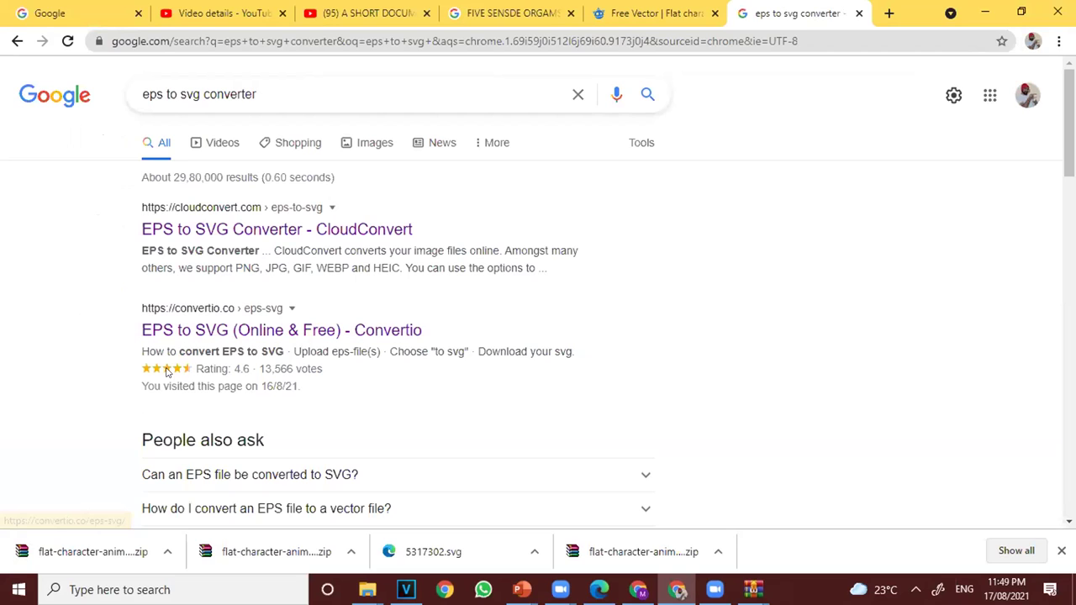
{"action": "left_click", "coordinate": [219, 330]}
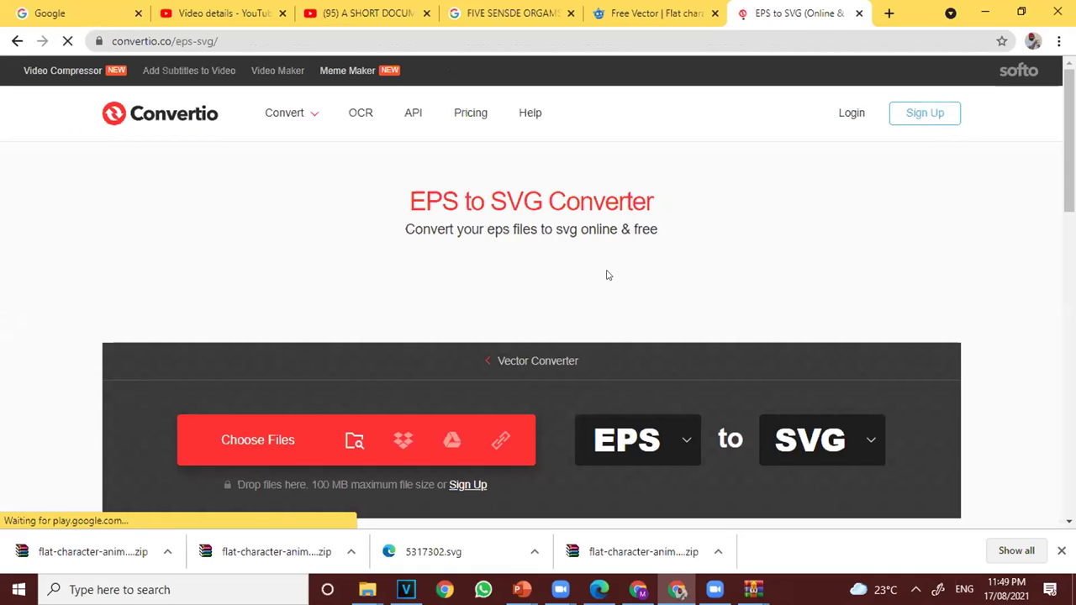
{"action": "scroll", "coordinate": [740, 239], "scroll_direction": "down", "scroll_amount": 3}
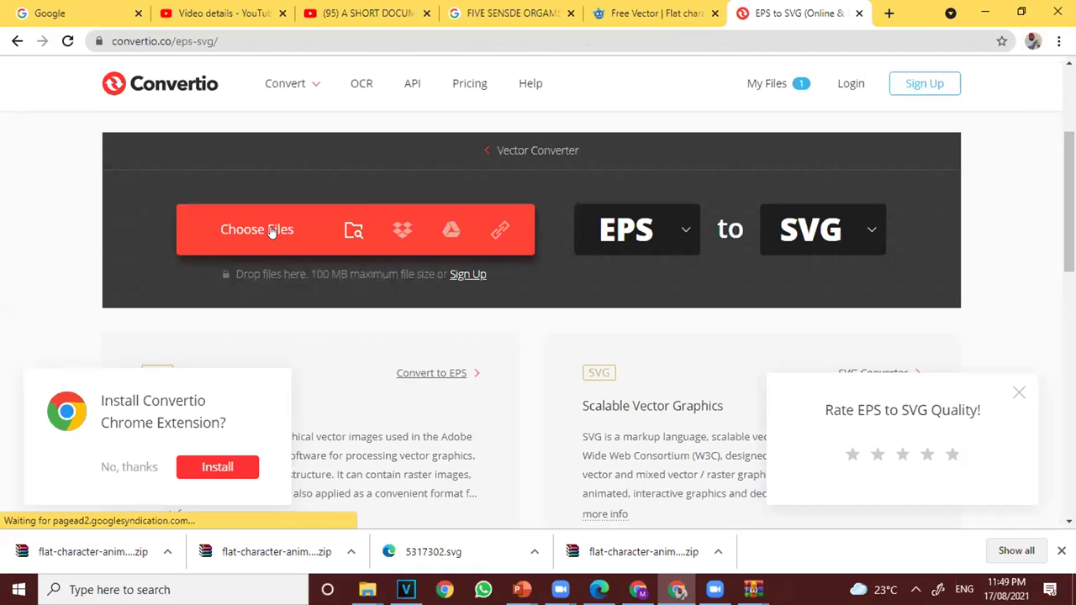
Upload the 5317302 SVG file from the Desktop folder and convert it to PNG.
{"action": "left_click", "coordinate": [393, 555]}
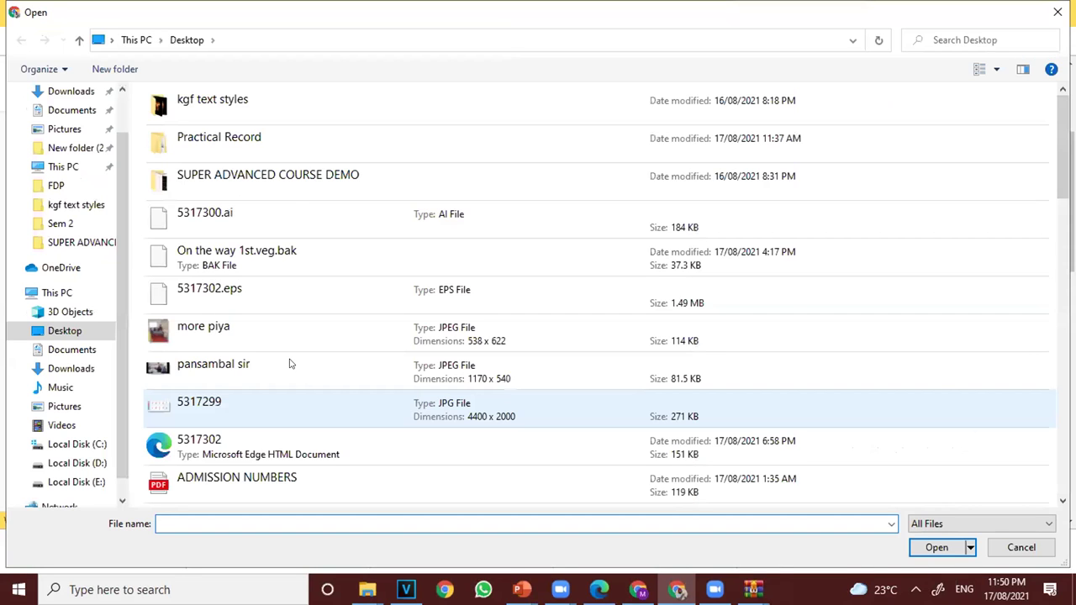
{"action": "scroll", "coordinate": [290, 365], "scroll_direction": "down", "scroll_amount": 3}
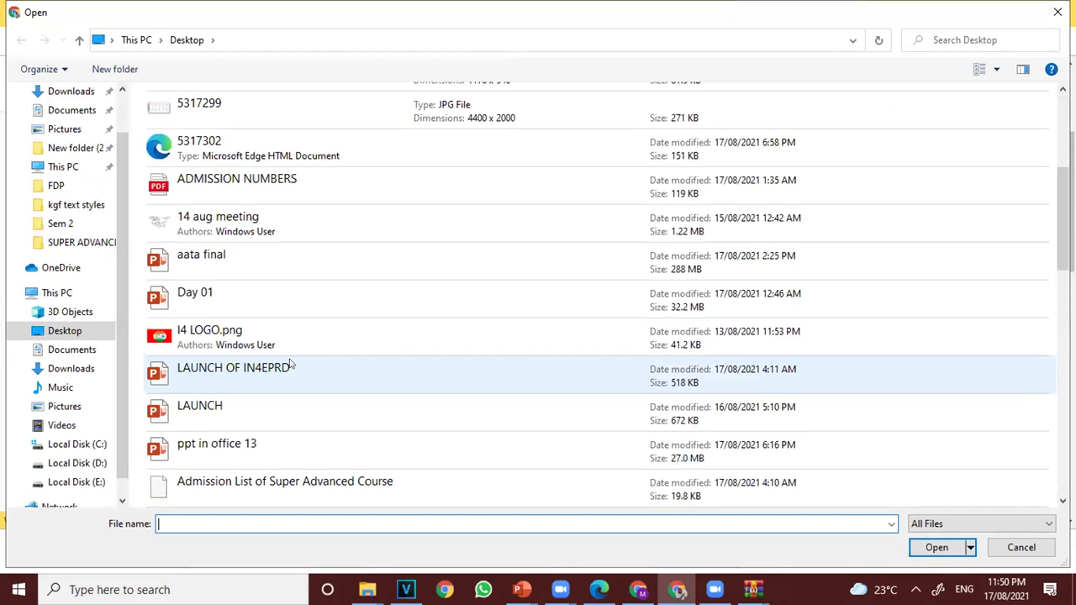
{"action": "scroll", "coordinate": [290, 365], "scroll_direction": "down", "scroll_amount": 2}
{"action": "scroll", "coordinate": [290, 365], "scroll_direction": "down", "scroll_amount": 5}
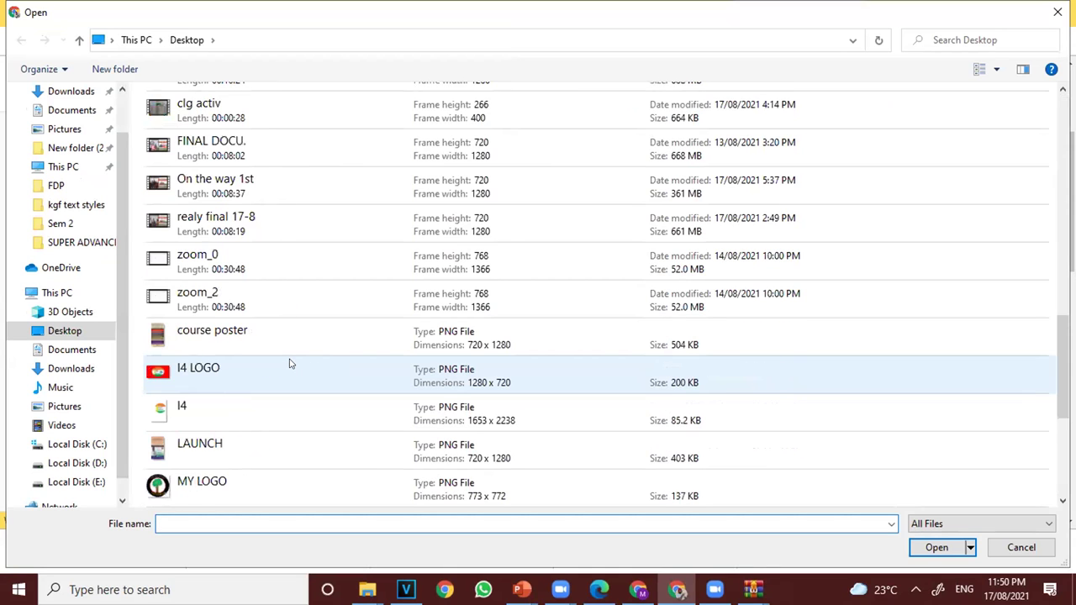
{"action": "scroll", "coordinate": [290, 364], "scroll_direction": "down", "scroll_amount": 3}
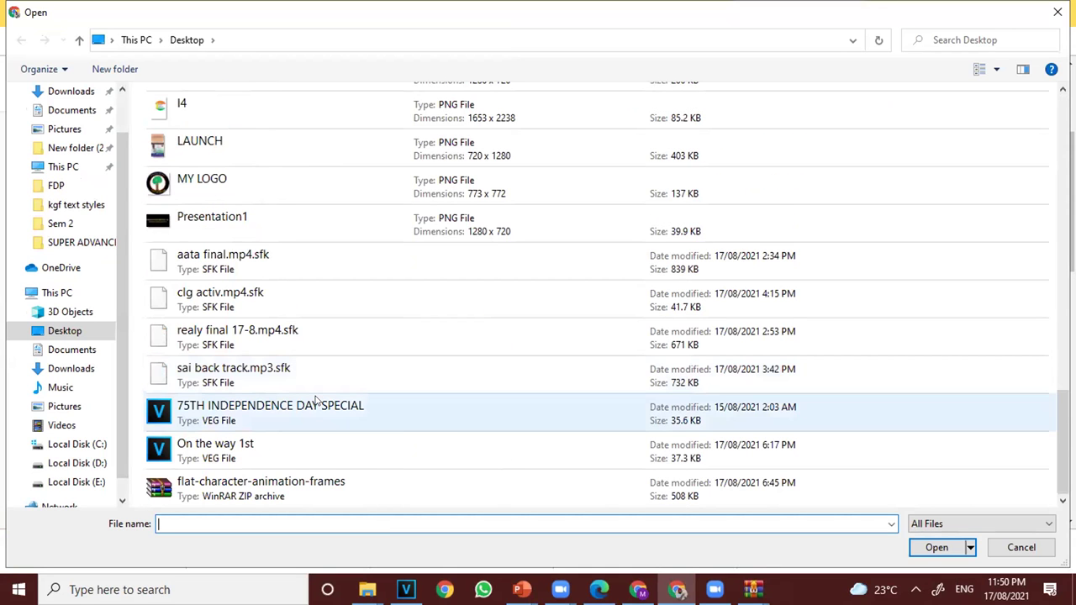
{"action": "scroll", "coordinate": [316, 402], "scroll_direction": "up", "scroll_amount": 4}
{"action": "scroll", "coordinate": [315, 402], "scroll_direction": "up", "scroll_amount": 3}
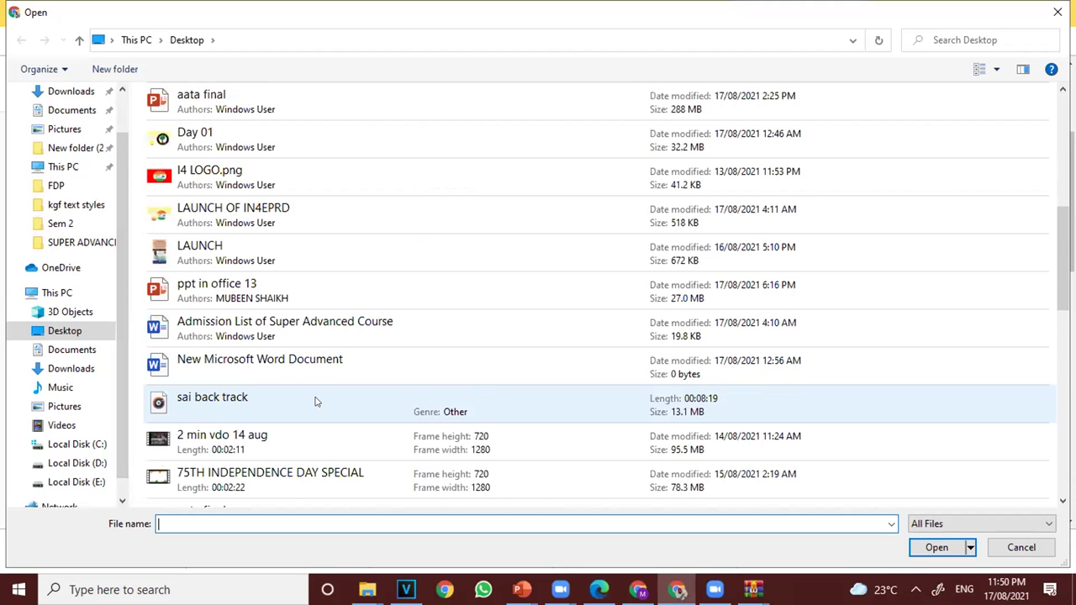
{"action": "scroll", "coordinate": [316, 402], "scroll_direction": "up", "scroll_amount": 2}
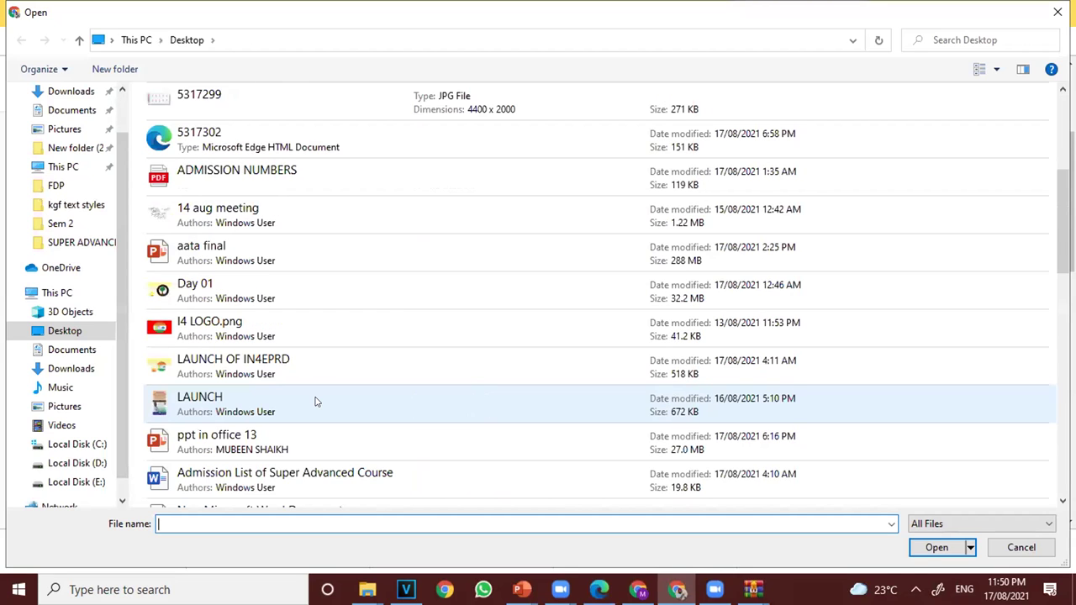
{"action": "scroll", "coordinate": [315, 402], "scroll_direction": "up", "scroll_amount": 3}
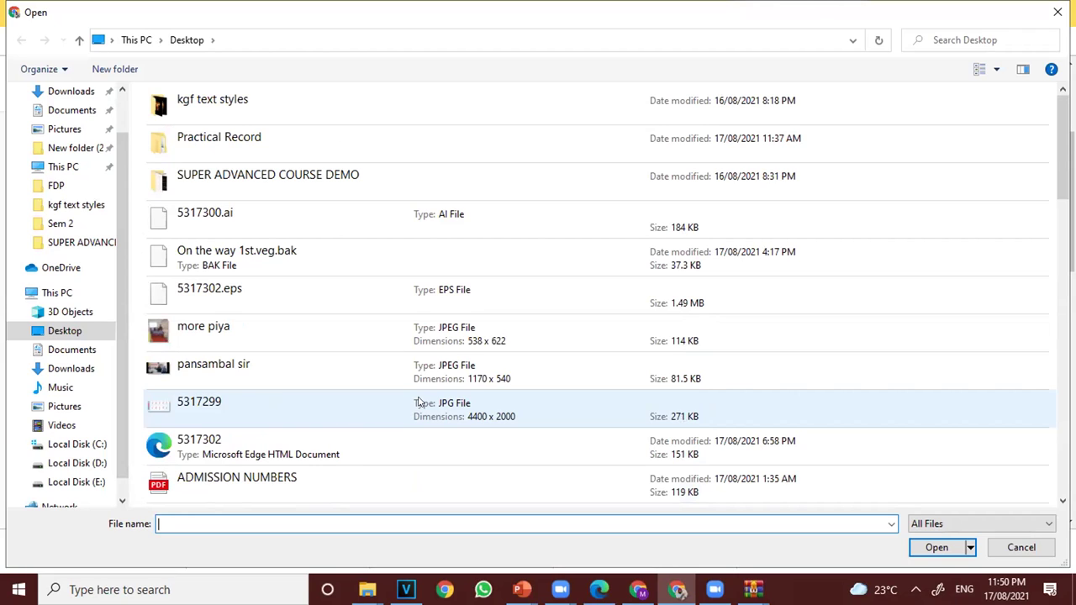
{"action": "left_click", "coordinate": [206, 445]}
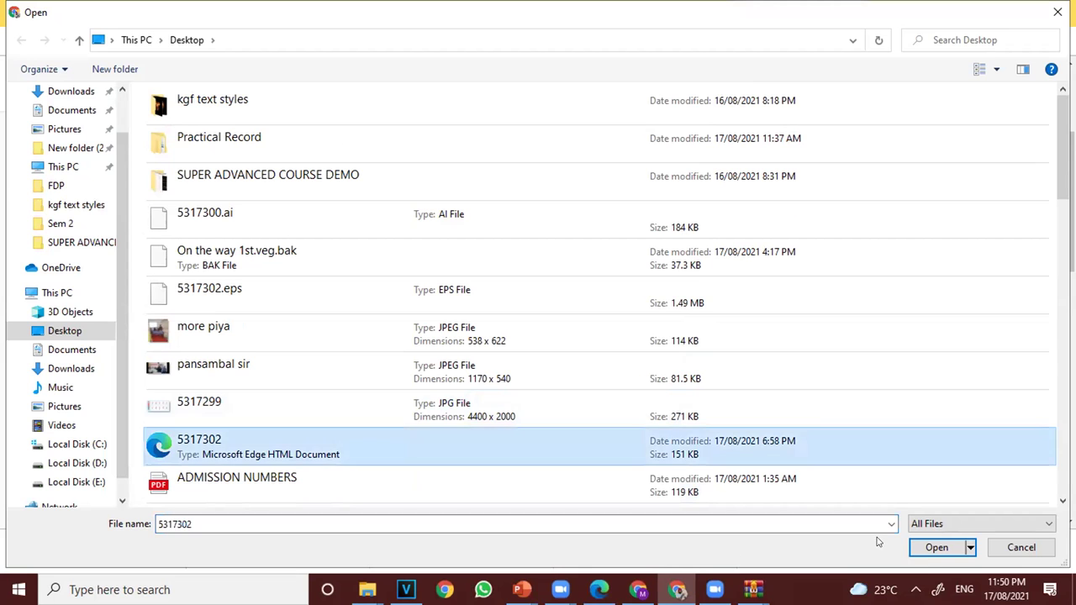
{"action": "left_click", "coordinate": [925, 547]}
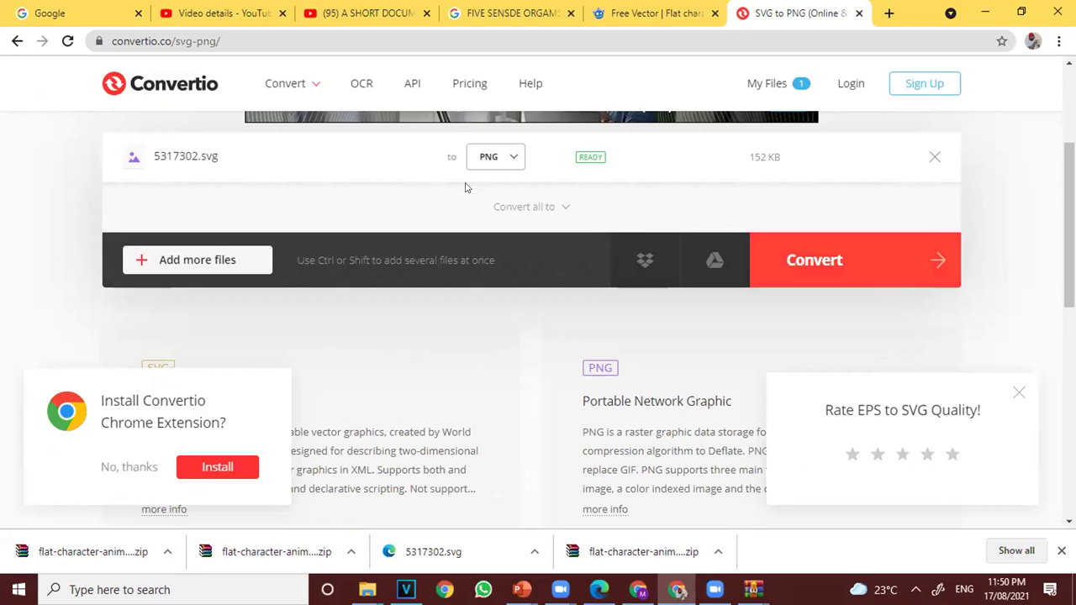
{"action": "left_click", "coordinate": [827, 263]}
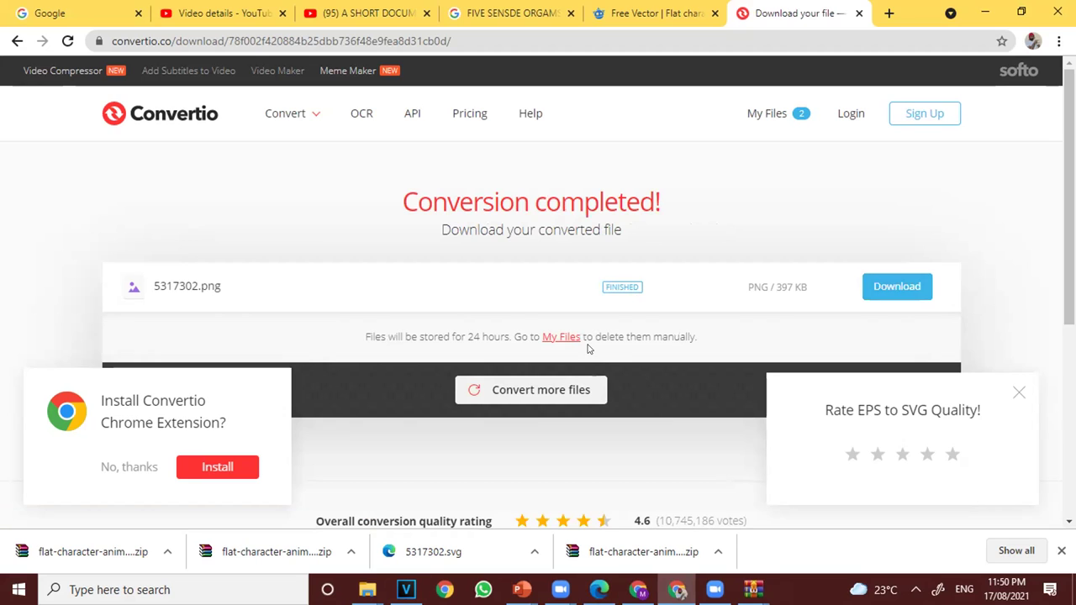
Return to Convertio's file selection page and open the list of source formats.
{"action": "left_click", "coordinate": [19, 40]}
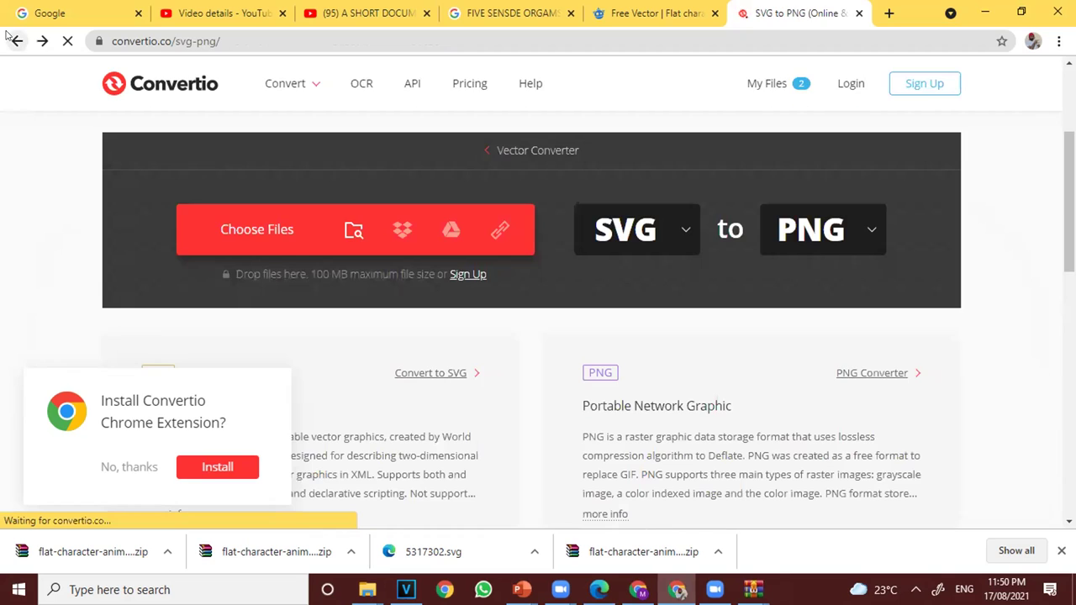
{"action": "left_click", "coordinate": [16, 41]}
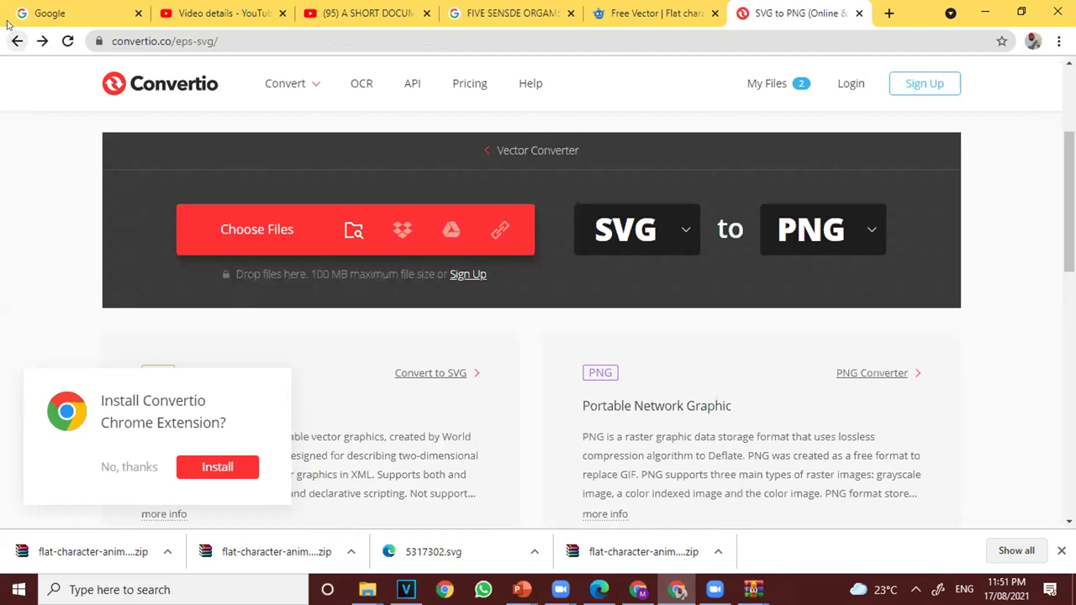
{"action": "left_click", "coordinate": [838, 221]}
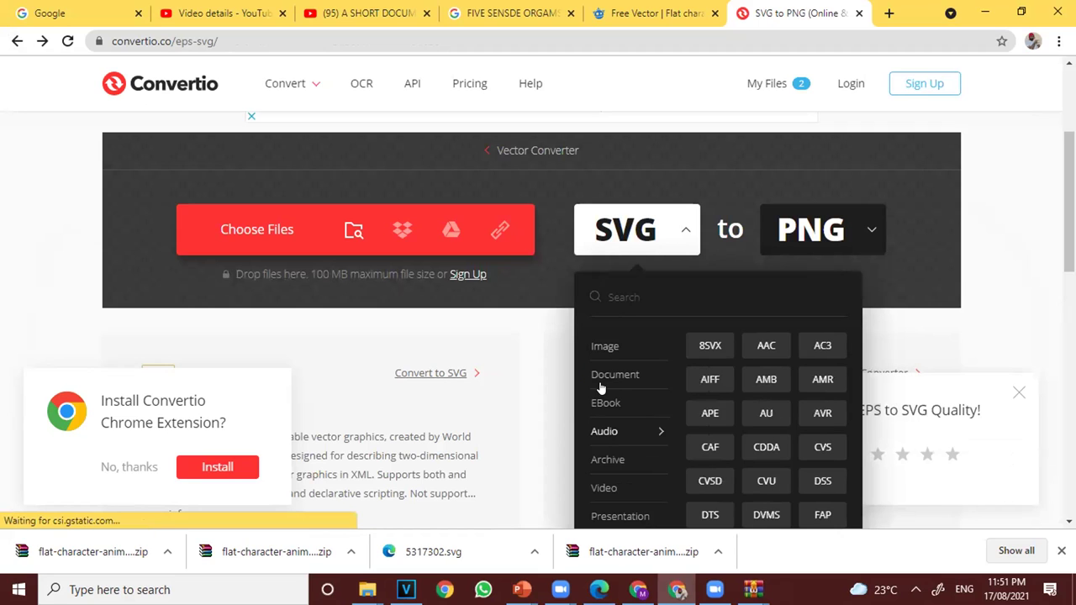
{"action": "left_click", "coordinate": [653, 242]}
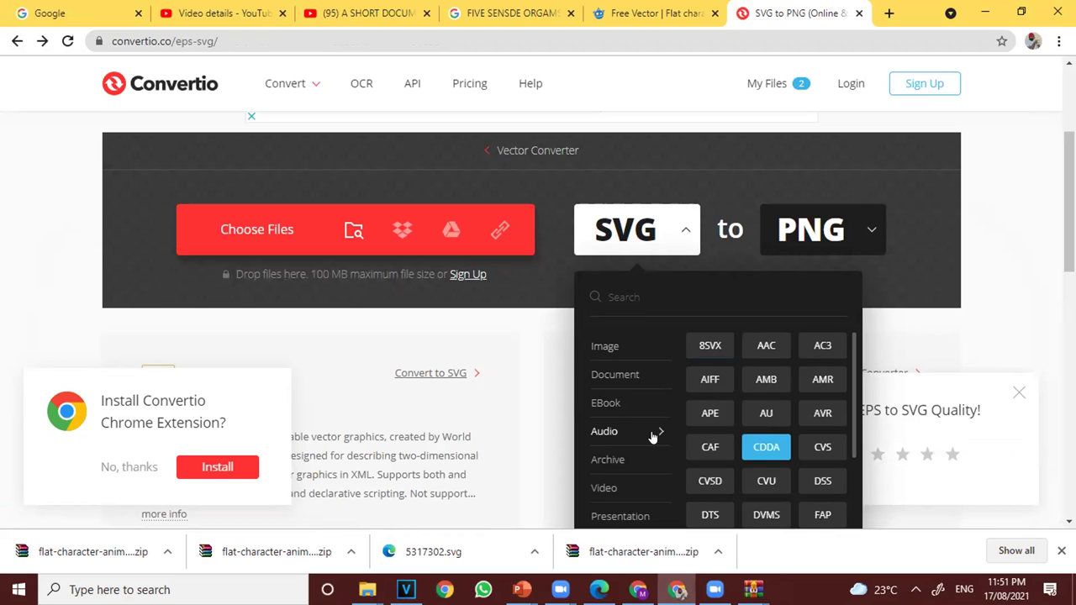
Look through the Image category of available source formats, and close the list.
{"action": "mouse_move", "coordinate": [612, 338]}
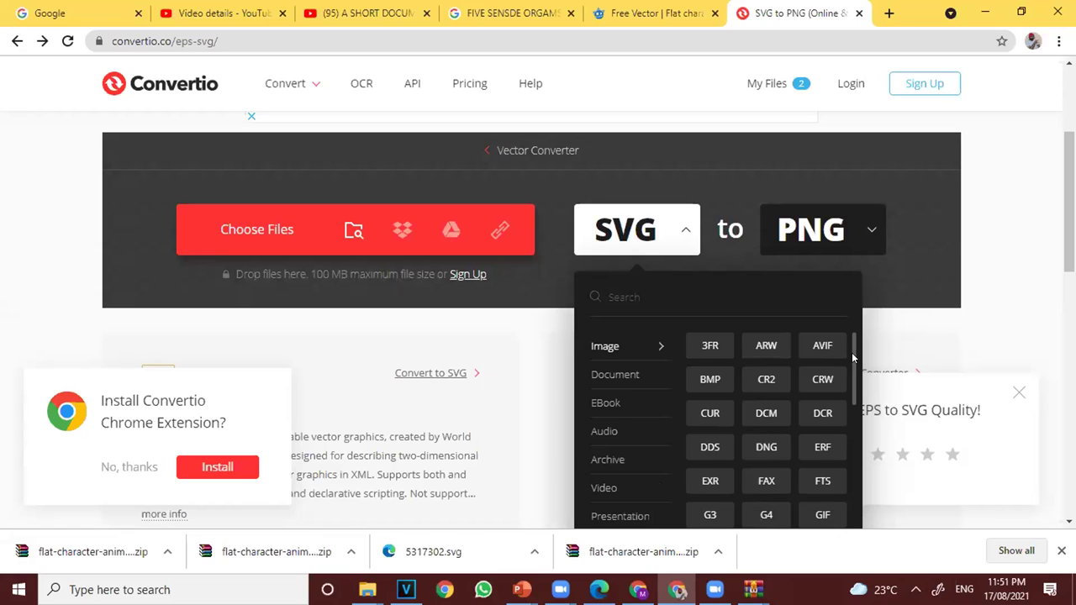
{"action": "scroll", "coordinate": [852, 387], "scroll_direction": "down", "scroll_amount": 1}
{"action": "scroll", "coordinate": [851, 404], "scroll_direction": "down", "scroll_amount": 2}
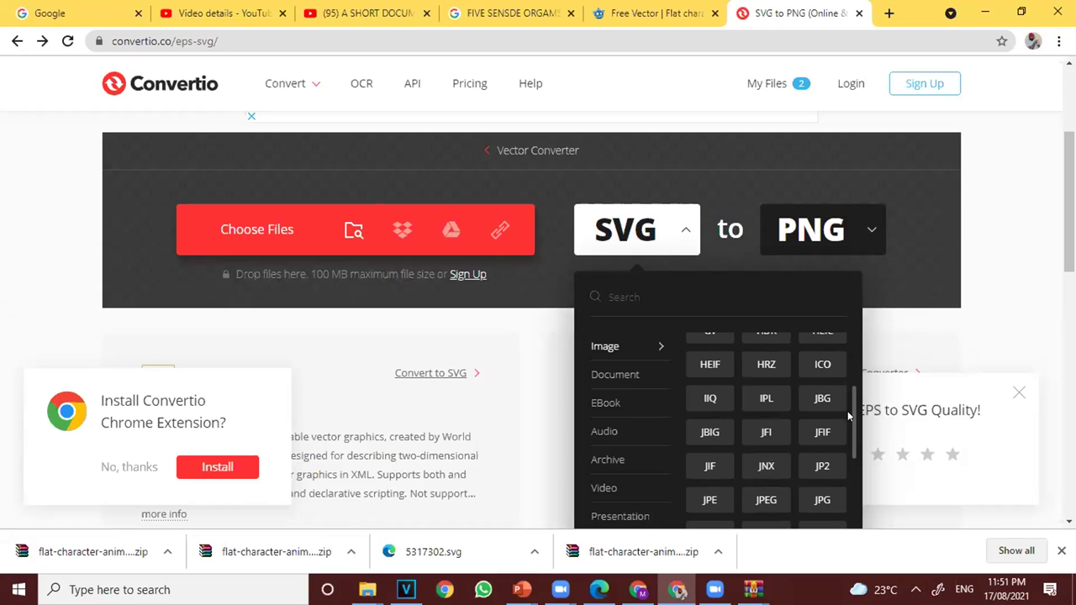
{"action": "scroll", "coordinate": [847, 429], "scroll_direction": "down", "scroll_amount": 2}
{"action": "scroll", "coordinate": [845, 446], "scroll_direction": "down", "scroll_amount": 1}
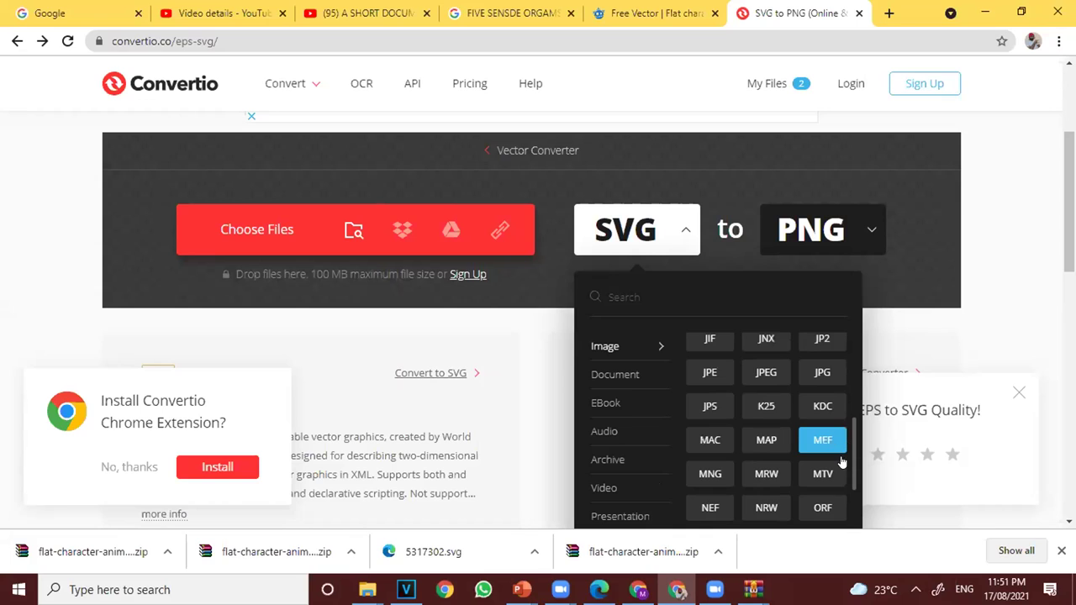
{"action": "scroll", "coordinate": [848, 466], "scroll_direction": "down", "scroll_amount": 2}
{"action": "scroll", "coordinate": [848, 484], "scroll_direction": "down", "scroll_amount": 1}
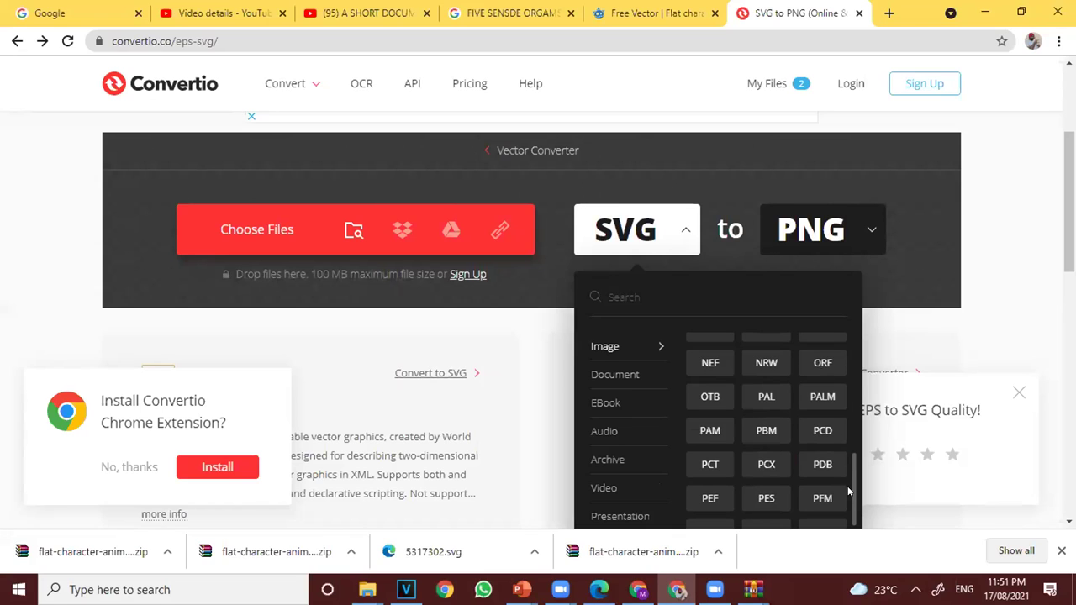
{"action": "scroll", "coordinate": [849, 508], "scroll_direction": "down", "scroll_amount": 1}
{"action": "scroll", "coordinate": [850, 526], "scroll_direction": "down", "scroll_amount": 2}
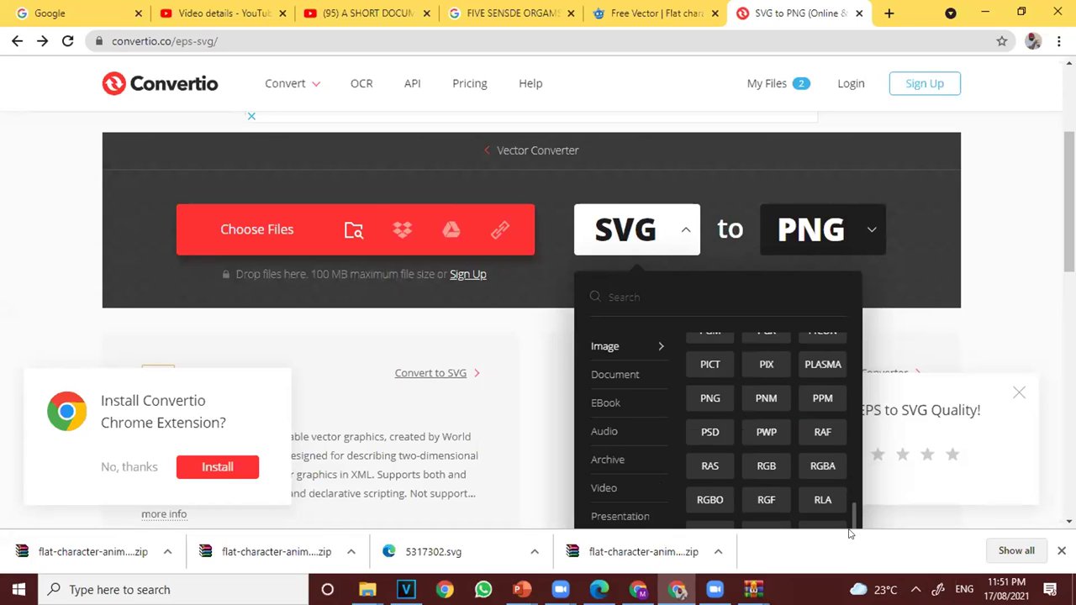
{"action": "left_click_drag", "start_coordinate": [849, 399], "coordinate": [847, 349]}
{"action": "scroll", "coordinate": [847, 399], "scroll_direction": "down", "scroll_amount": 3}
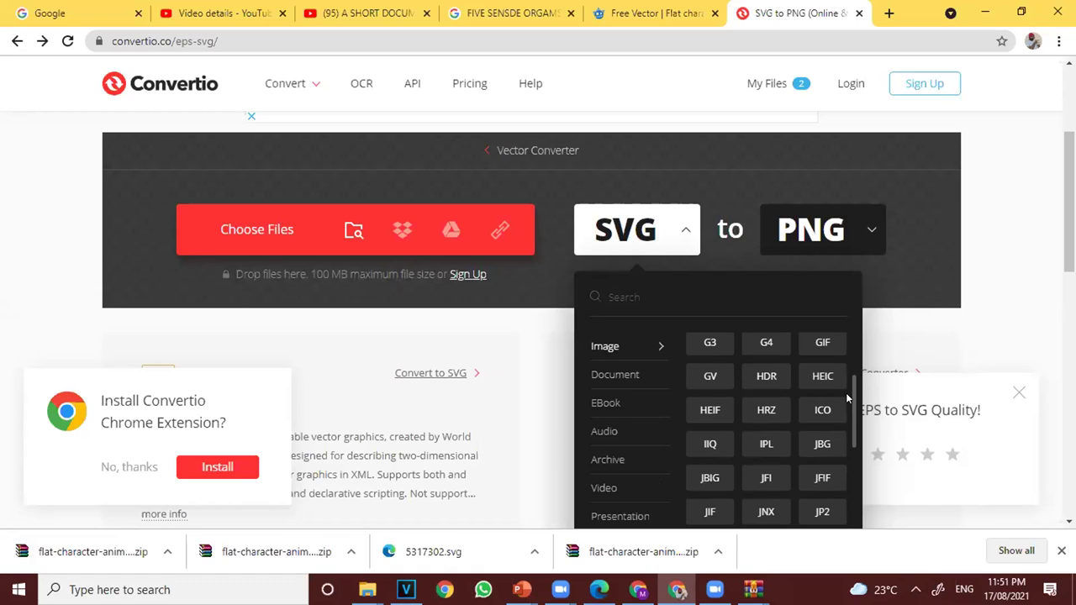
{"action": "scroll", "coordinate": [848, 415], "scroll_direction": "down", "scroll_amount": 1}
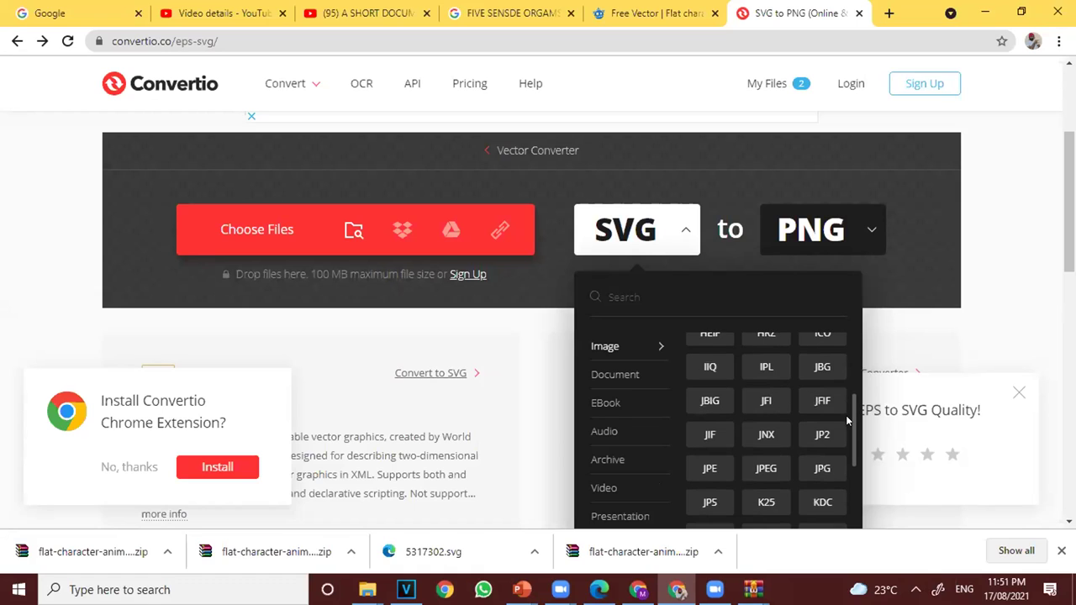
{"action": "left_click", "coordinate": [857, 238]}
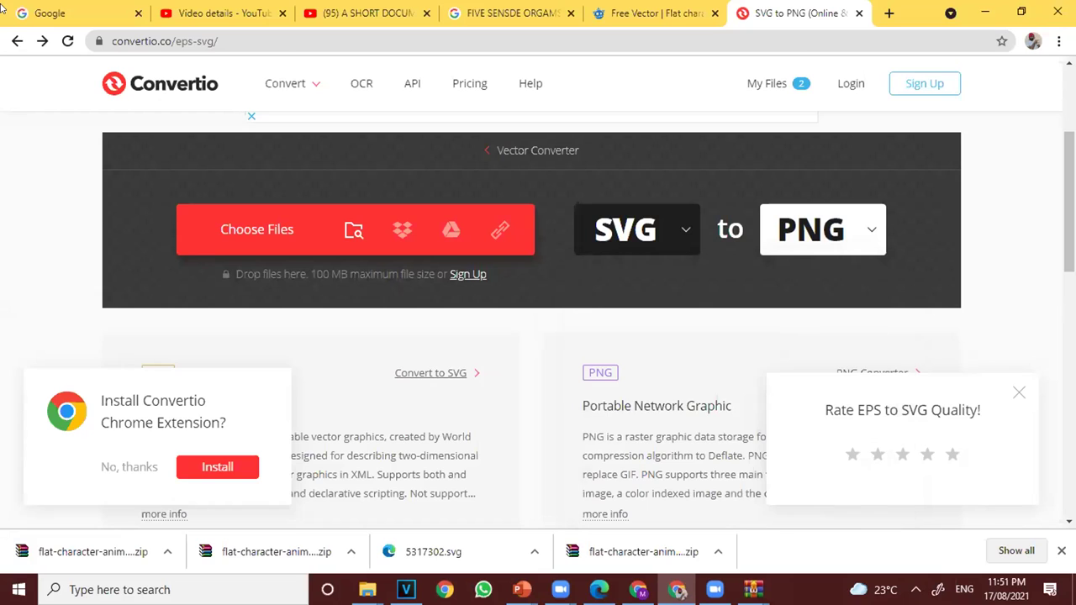
Go back to the search results and open Zamzar's EPS to SVG converter.
{"action": "left_click", "coordinate": [16, 40]}
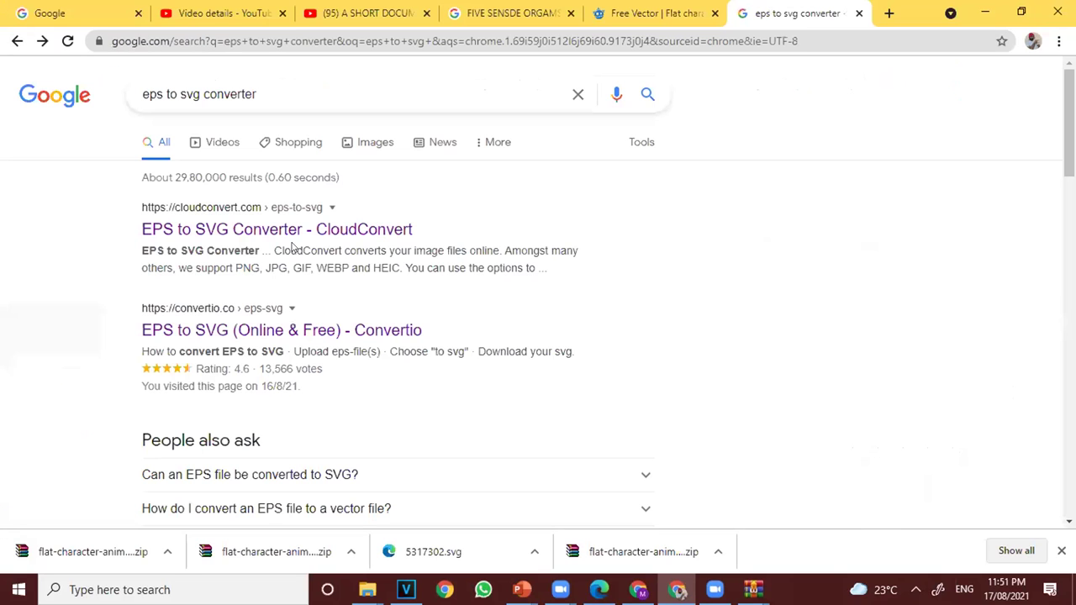
{"action": "scroll", "coordinate": [364, 286], "scroll_direction": "down", "scroll_amount": 3}
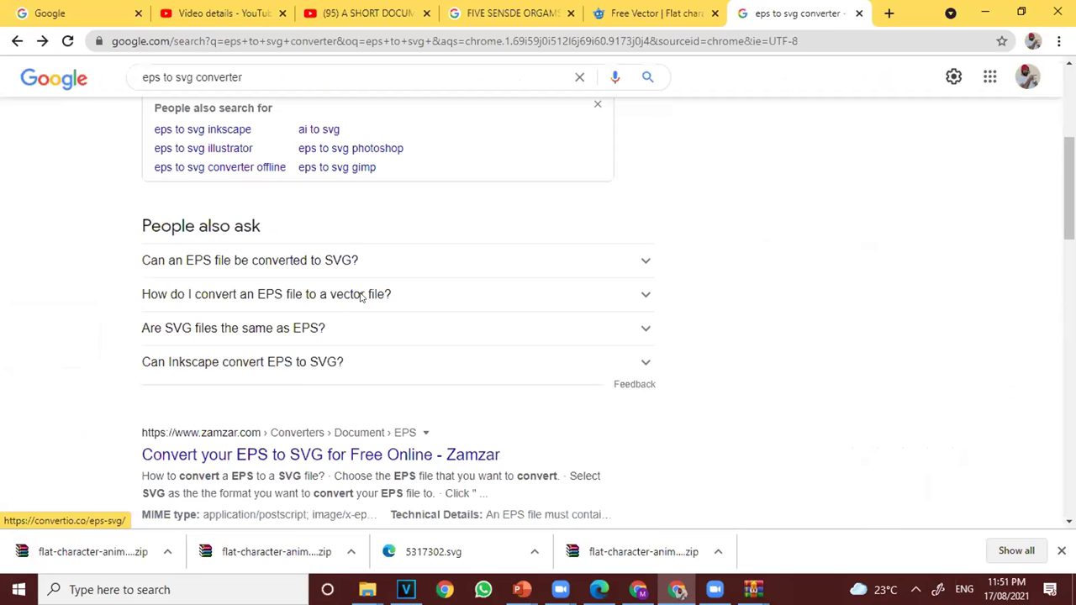
{"action": "scroll", "coordinate": [322, 322], "scroll_direction": "down", "scroll_amount": 1}
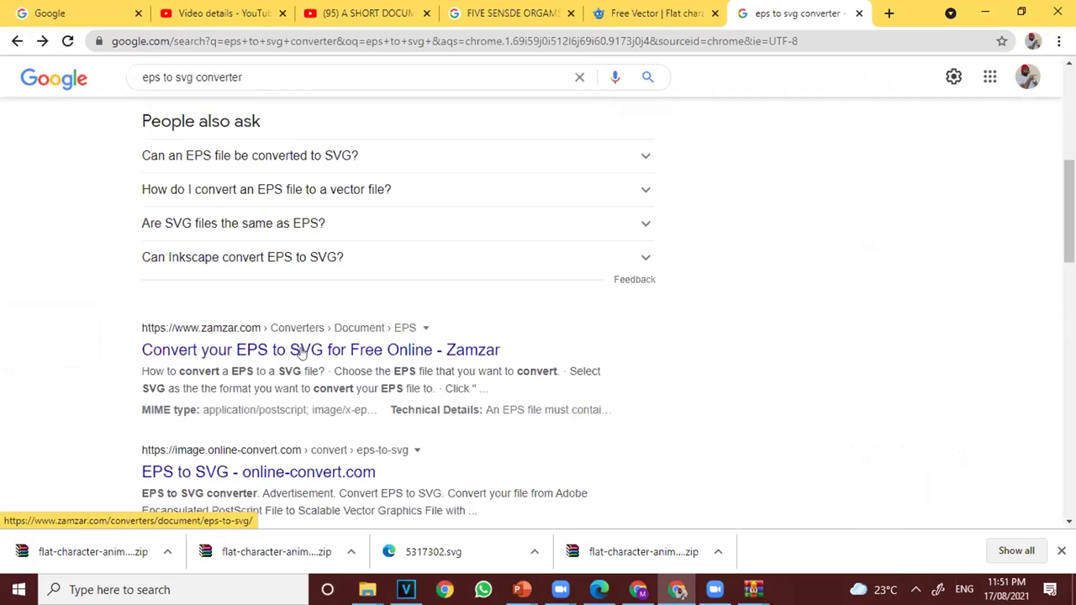
{"action": "left_click", "coordinate": [430, 359]}
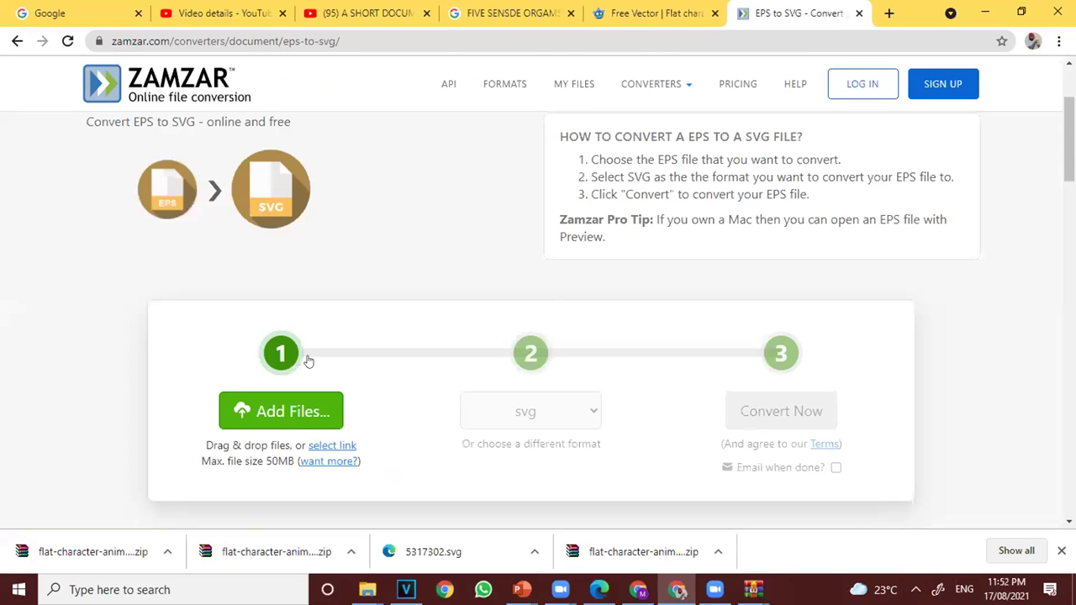
Upload the 5317302.eps file from the Desktop folder to Zamzar and convert it to SVG.
{"action": "scroll", "coordinate": [290, 357], "scroll_direction": "down", "scroll_amount": 1}
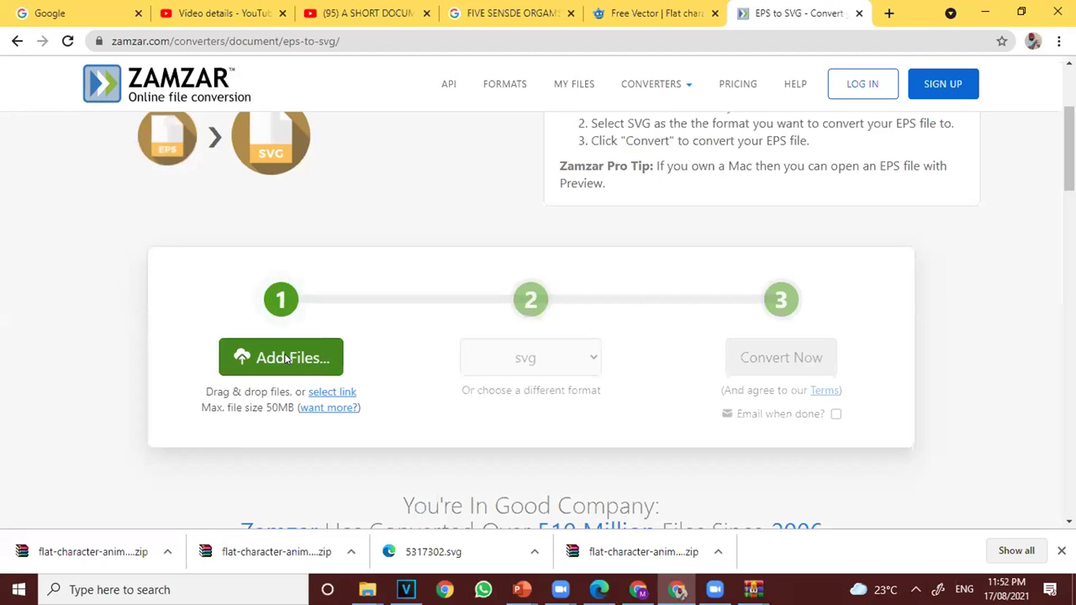
{"action": "left_click", "coordinate": [286, 358]}
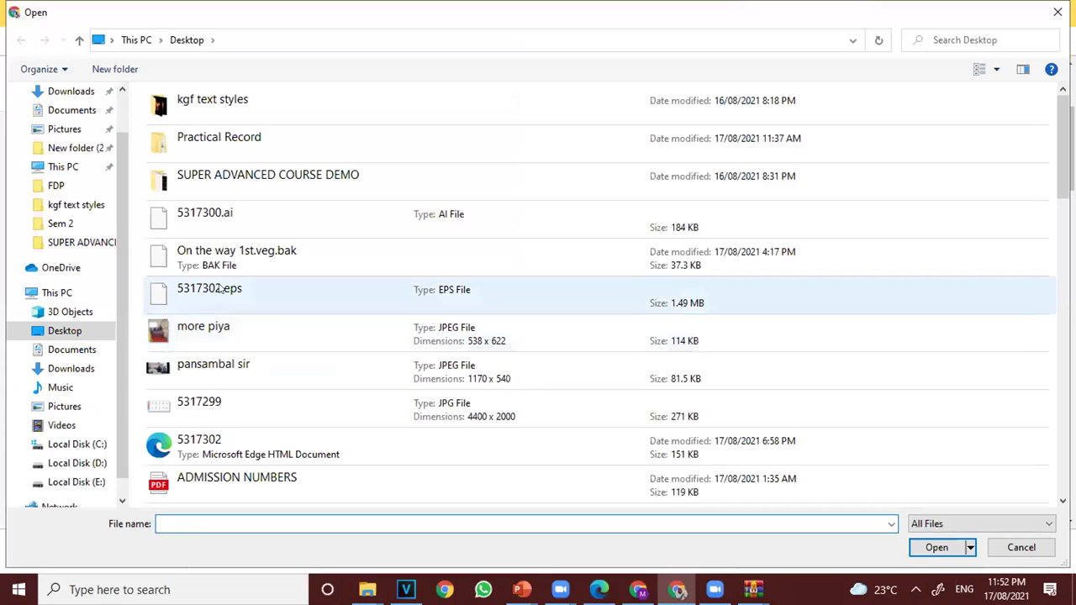
{"action": "left_click", "coordinate": [223, 289]}
{"action": "left_click", "coordinate": [925, 551]}
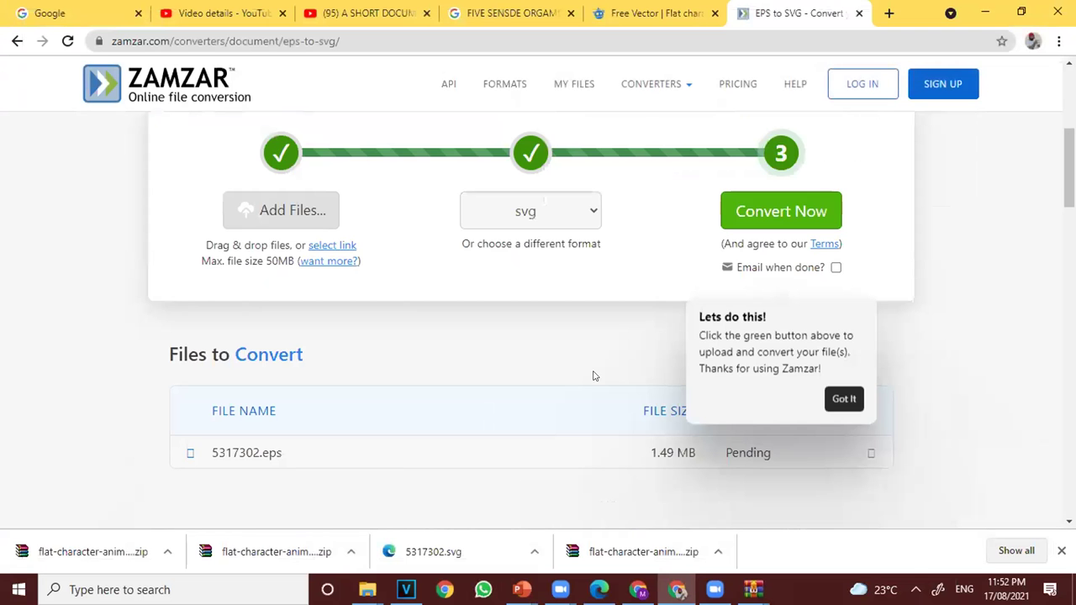
{"action": "left_click", "coordinate": [786, 212]}
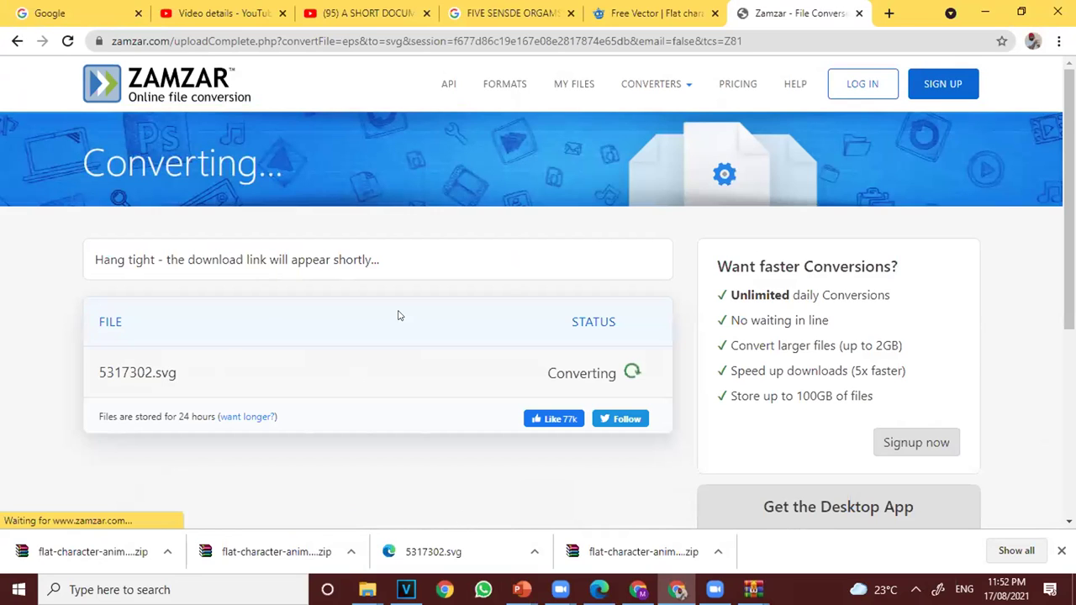
Download the converted 5317302.svg file and switch to the Presentation3 window in PowerPoint.
{"action": "scroll", "coordinate": [193, 286], "scroll_direction": "down", "scroll_amount": 1}
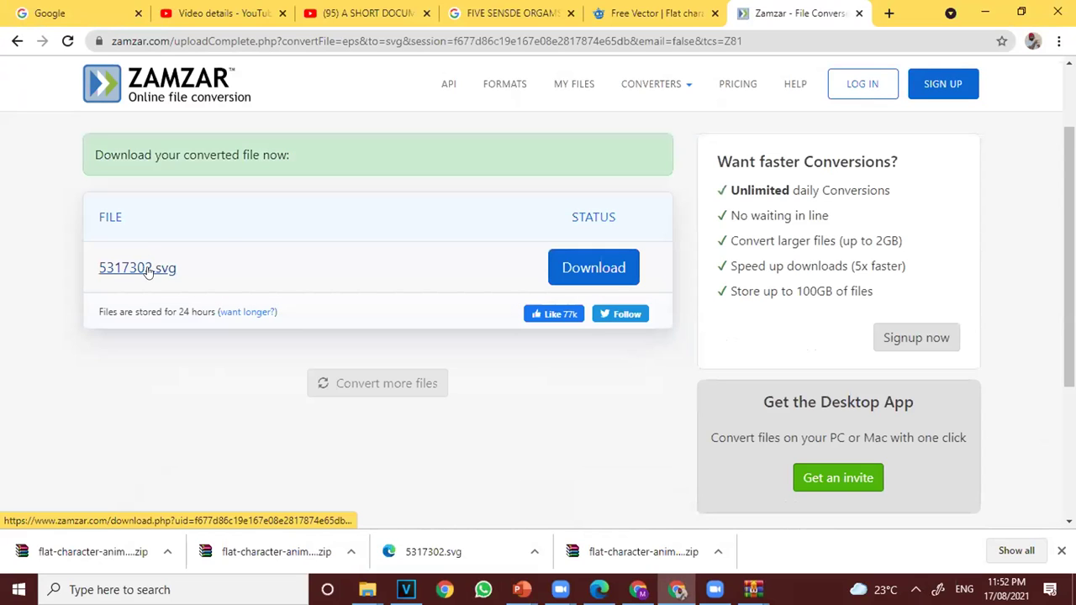
{"action": "left_click", "coordinate": [578, 271]}
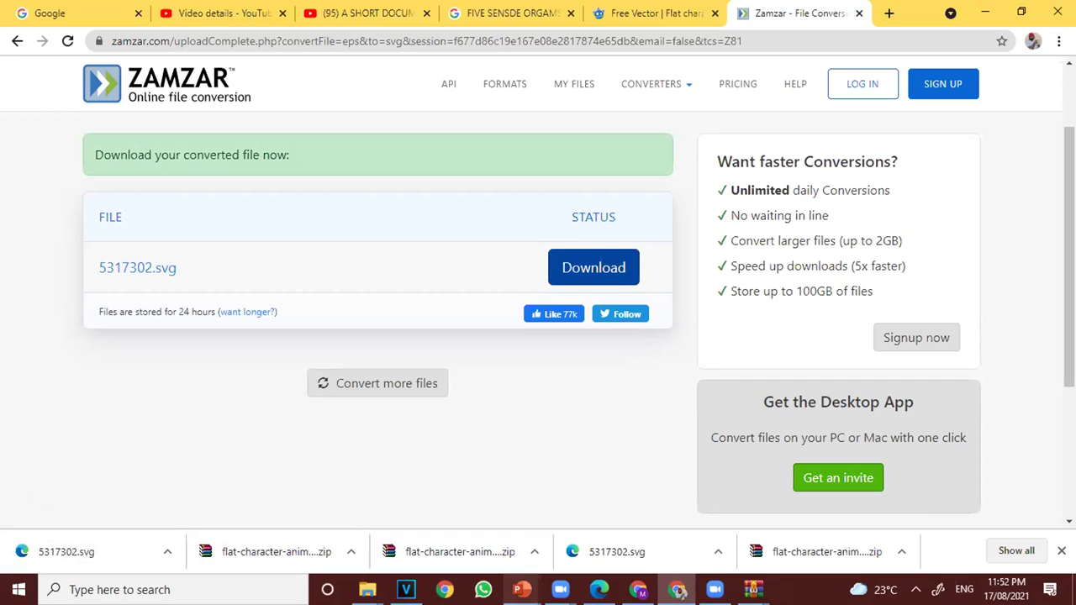
{"action": "mouse_move", "coordinate": [522, 590]}
{"action": "left_click", "coordinate": [682, 537]}
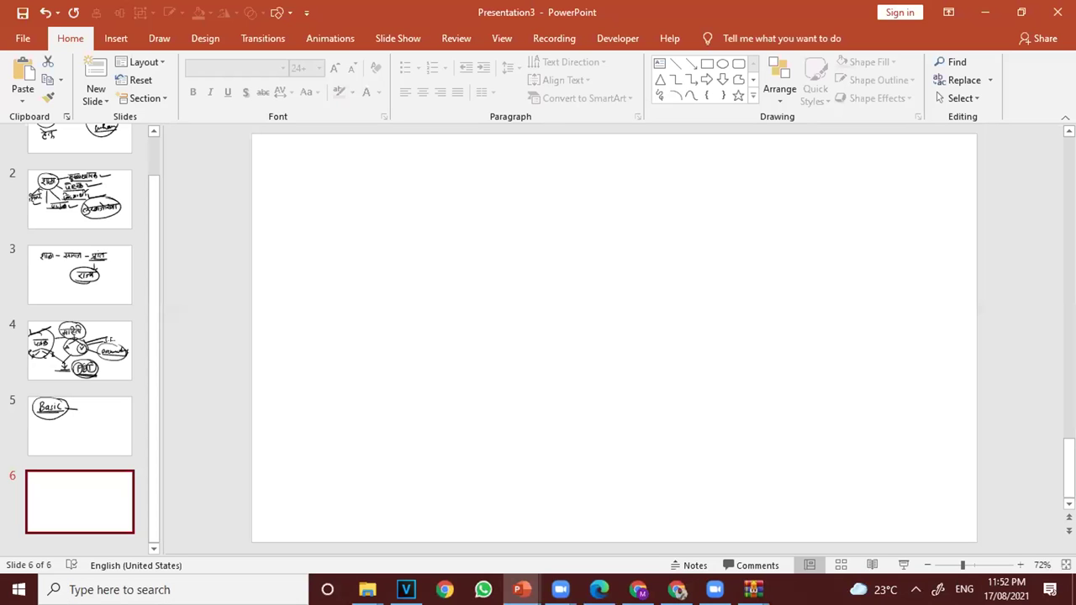
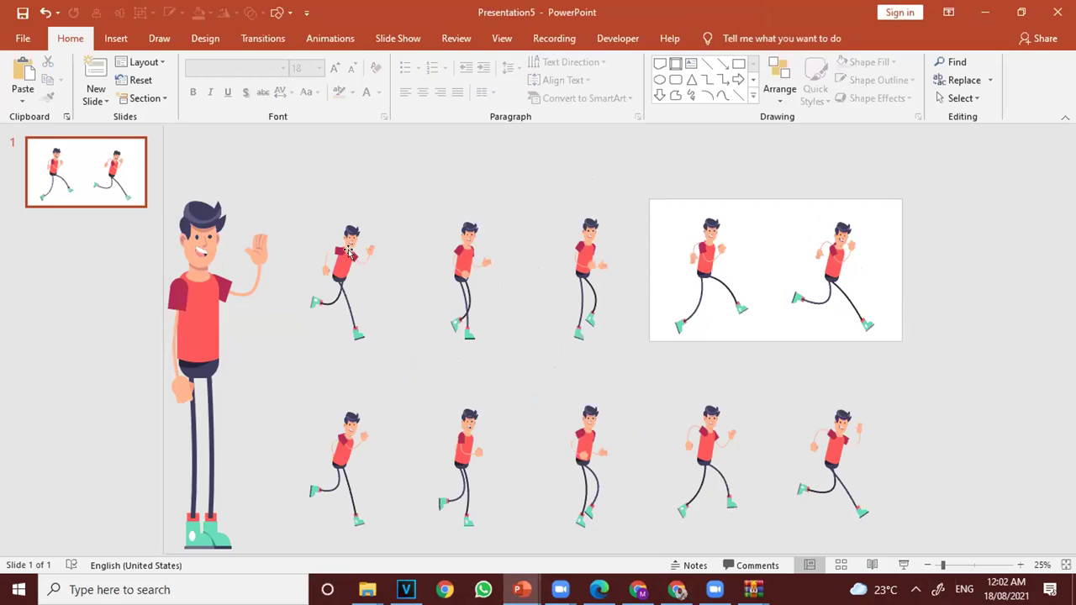
Move the first running figure of the upper row to the end of the lower row, and deselect it.
{"action": "left_click", "coordinate": [349, 252]}
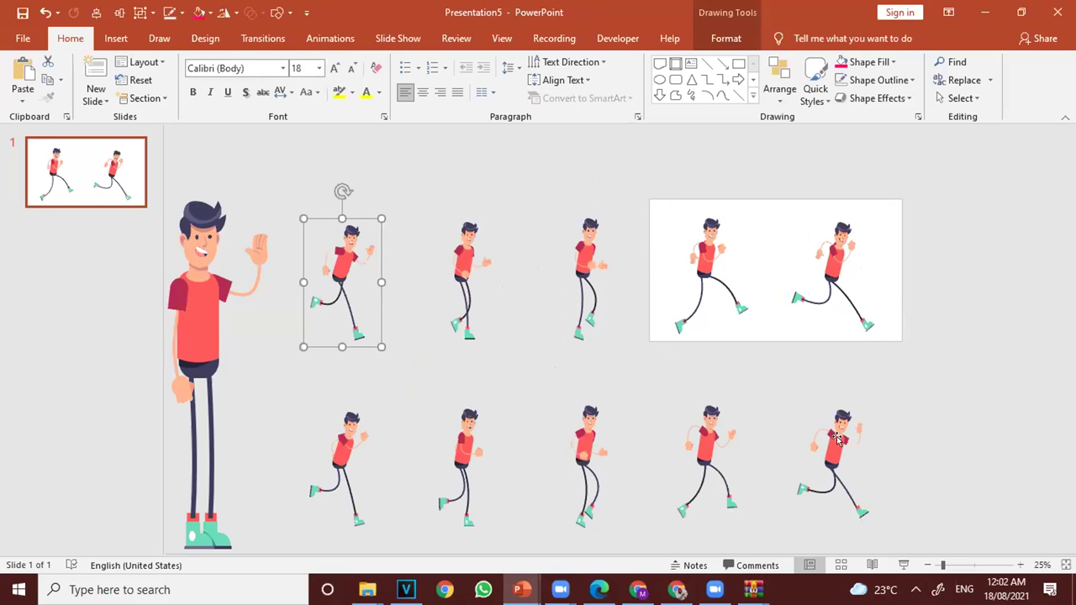
{"action": "key", "text": "Tab"}
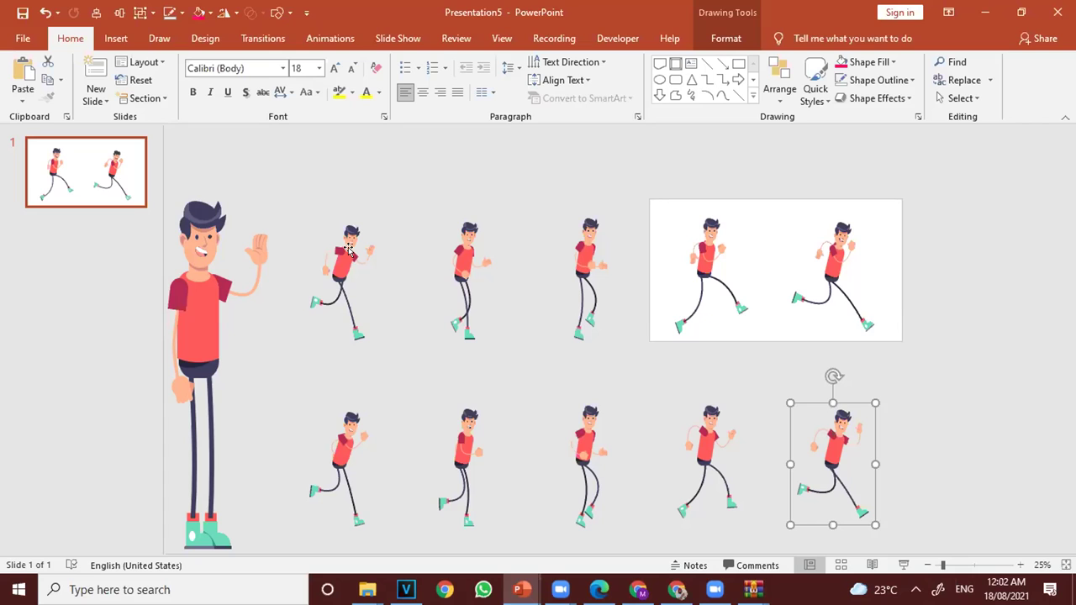
{"action": "left_click", "coordinate": [348, 251]}
{"action": "left_click_drag", "start_coordinate": [423, 315], "coordinate": [916, 436]}
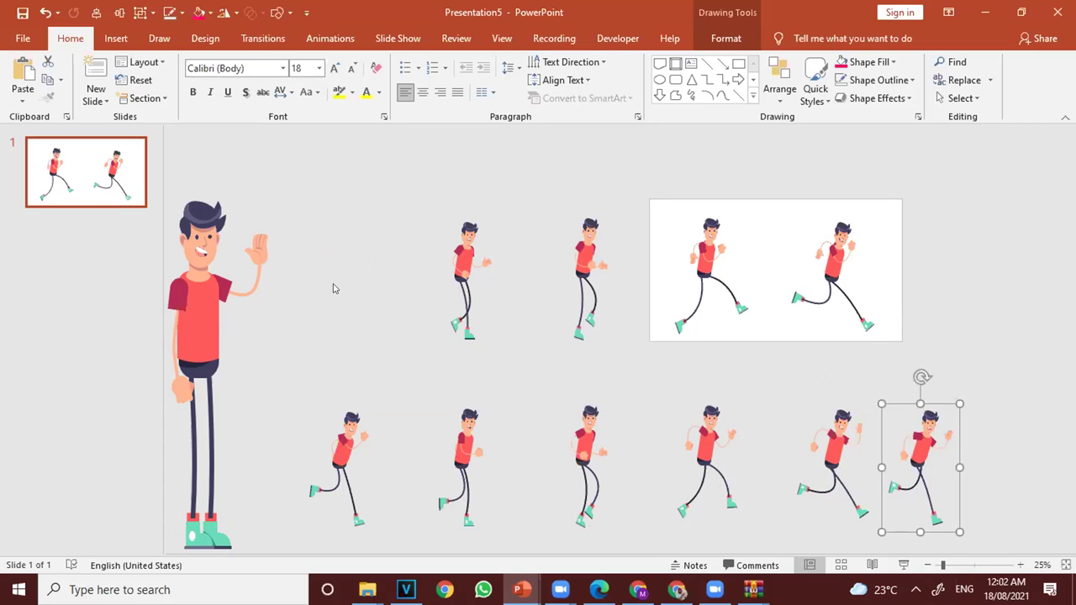
{"action": "left_click", "coordinate": [334, 288]}
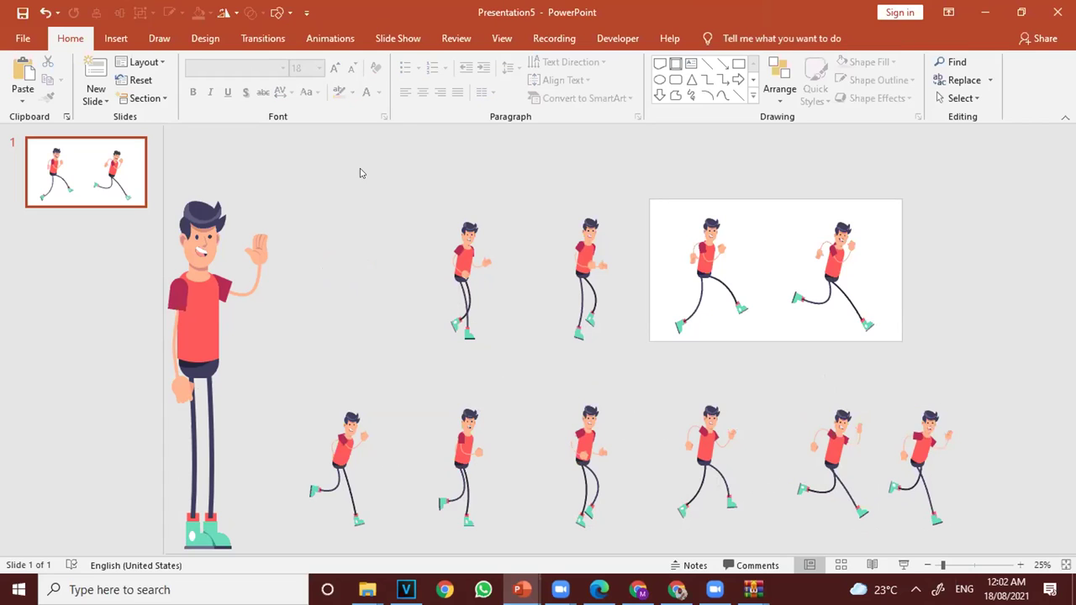
Move the next upper-row figure beside the large waving character, into the vacated first place.
{"action": "left_click", "coordinate": [467, 240]}
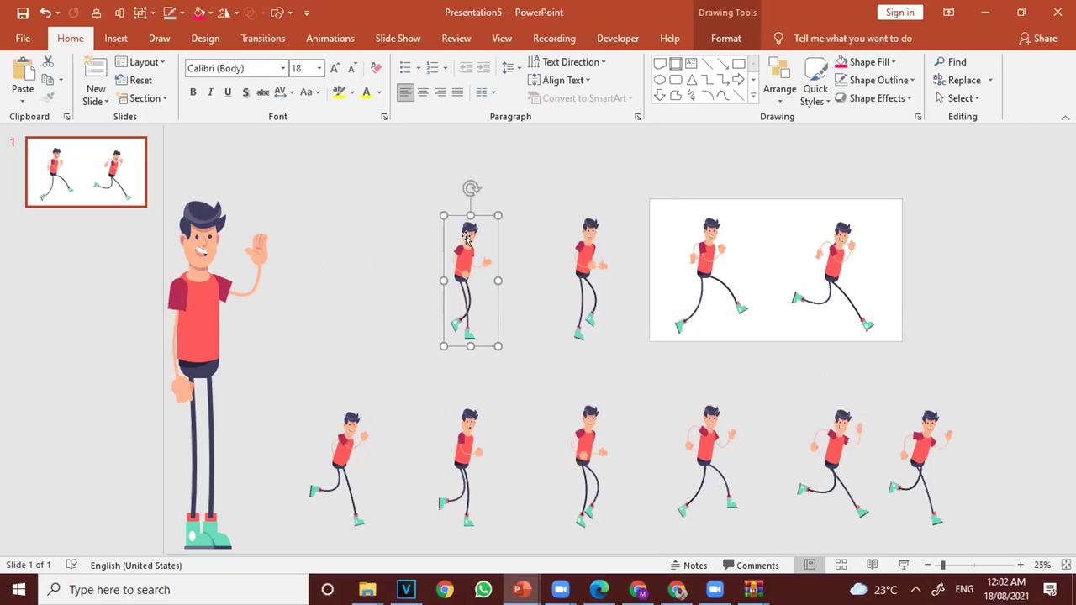
{"action": "key", "text": "Left"}
{"action": "key", "text": "Left"}
{"action": "key", "text": "Left"}
{"action": "key", "text": "Left"}
{"action": "key", "text": "Left"}
{"action": "key", "text": "Left"}
{"action": "key", "text": "Left"}
{"action": "key", "text": "Left"}
{"action": "key", "text": "Left"}
{"action": "key", "text": "Left"}
{"action": "key", "text": "Left"}
{"action": "key", "text": "Left"}
{"action": "key", "text": "Left"}
{"action": "key", "text": "Left"}
{"action": "key", "text": "Left"}
{"action": "key", "text": "Left"}
{"action": "key", "text": "Left"}
{"action": "key", "text": "Left"}
{"action": "key", "text": "Left"}
{"action": "key", "text": "Left"}
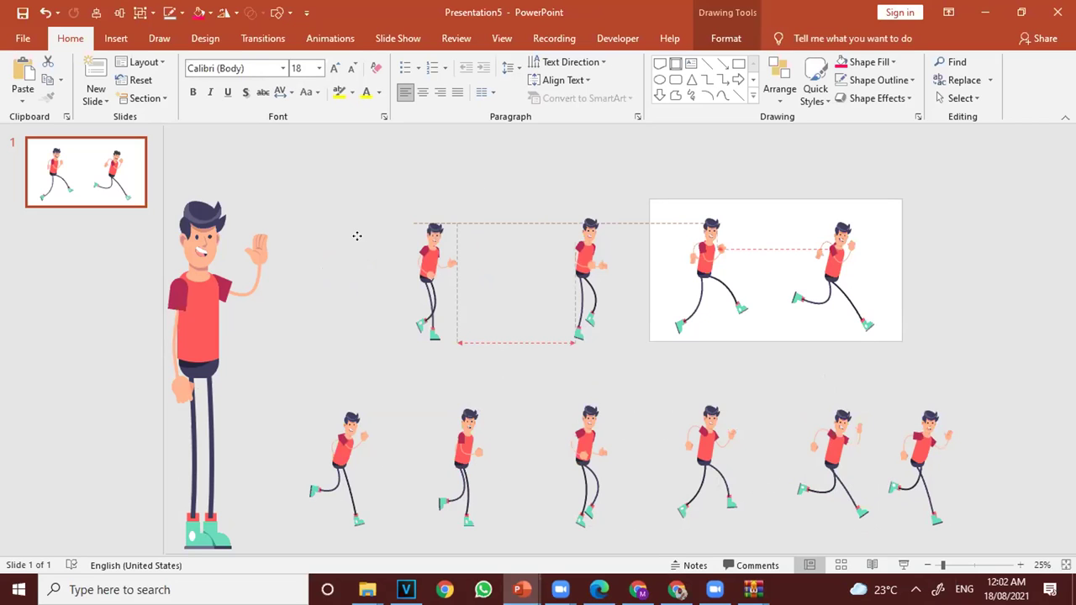
{"action": "key", "text": "Left"}
{"action": "key", "text": "Left"}
{"action": "key", "text": "Left"}
{"action": "key", "text": "Left"}
{"action": "key", "text": "Left"}
{"action": "key", "text": "Left"}
{"action": "key", "text": "Left"}
{"action": "key", "text": "Left"}
{"action": "key", "text": "Left"}
{"action": "key", "text": "Left"}
{"action": "key", "text": "Left"}
{"action": "key", "text": "Left"}
{"action": "key", "text": "Left"}
{"action": "key", "text": "Left"}
{"action": "key", "text": "Left"}
{"action": "key", "text": "Left"}
{"action": "key", "text": "Left"}
{"action": "key", "text": "Left"}
{"action": "key", "text": "Left"}
{"action": "key", "text": "Left"}
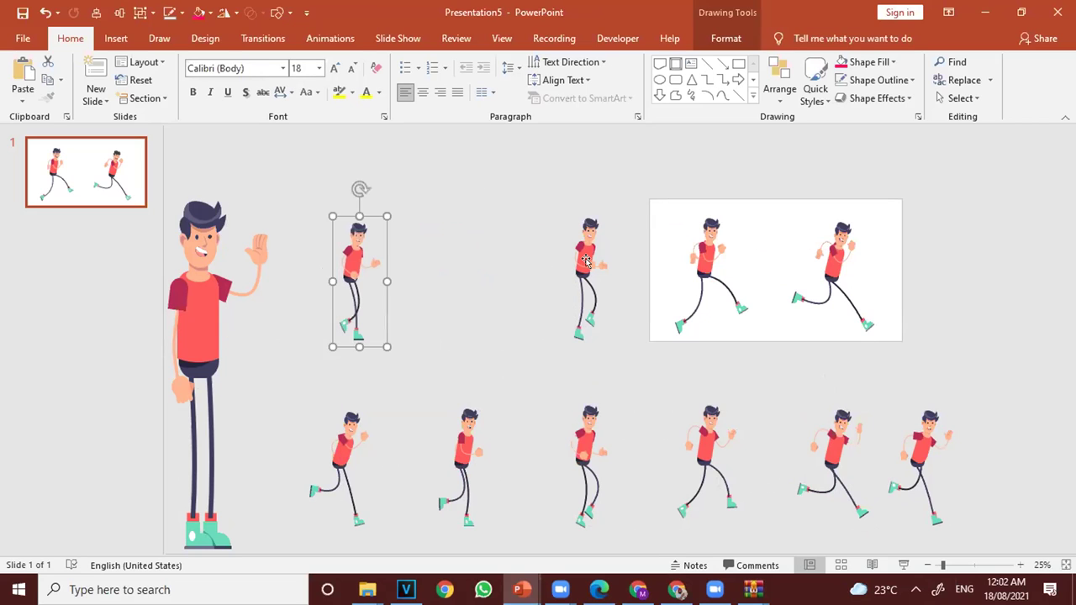
Move the following upper-row figure close behind the first one, keeping it level with the row.
{"action": "left_click", "coordinate": [586, 261]}
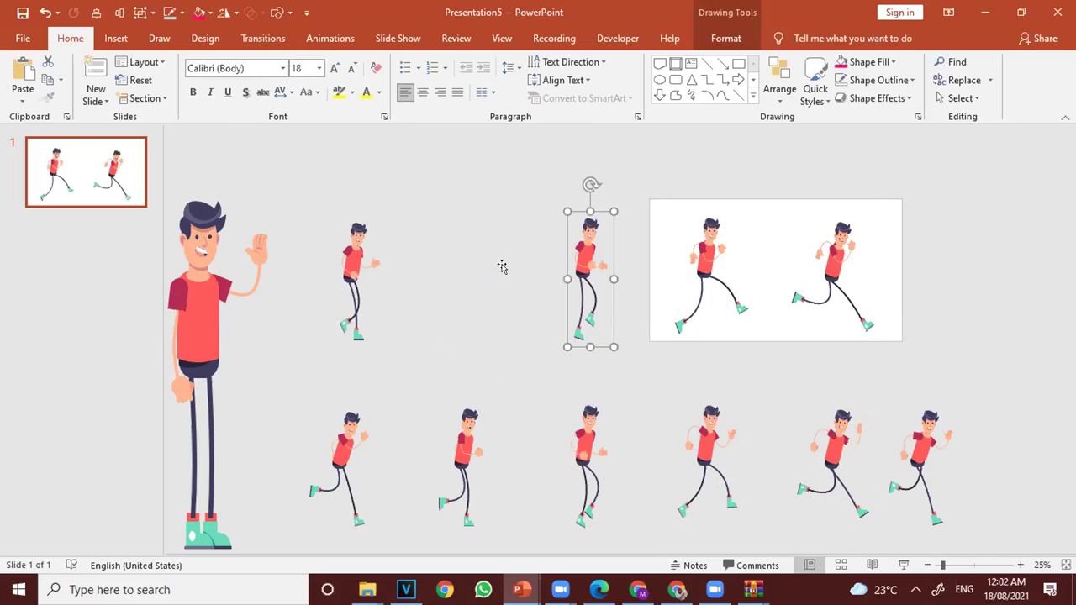
{"action": "left_click", "coordinate": [449, 261]}
{"action": "left_click_drag", "start_coordinate": [449, 261], "coordinate": [440, 260]}
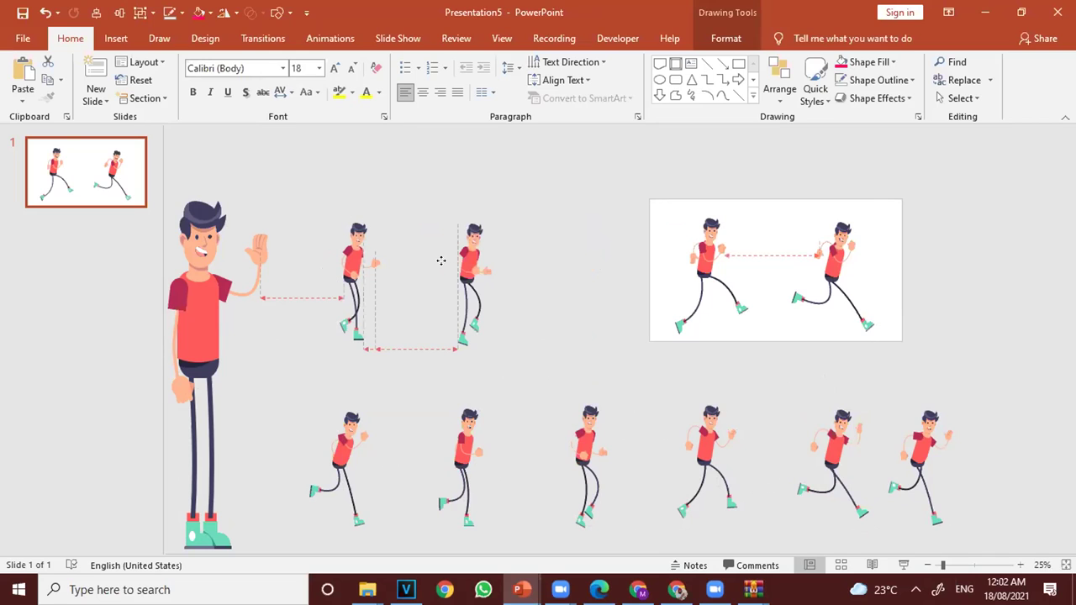
{"action": "key", "text": "Left"}
{"action": "key", "text": "Left"}
{"action": "key", "text": "Left"}
{"action": "key", "text": "Left"}
{"action": "key", "text": "Left"}
{"action": "key", "text": "Left"}
{"action": "key", "text": "Left"}
{"action": "key", "text": "Left"}
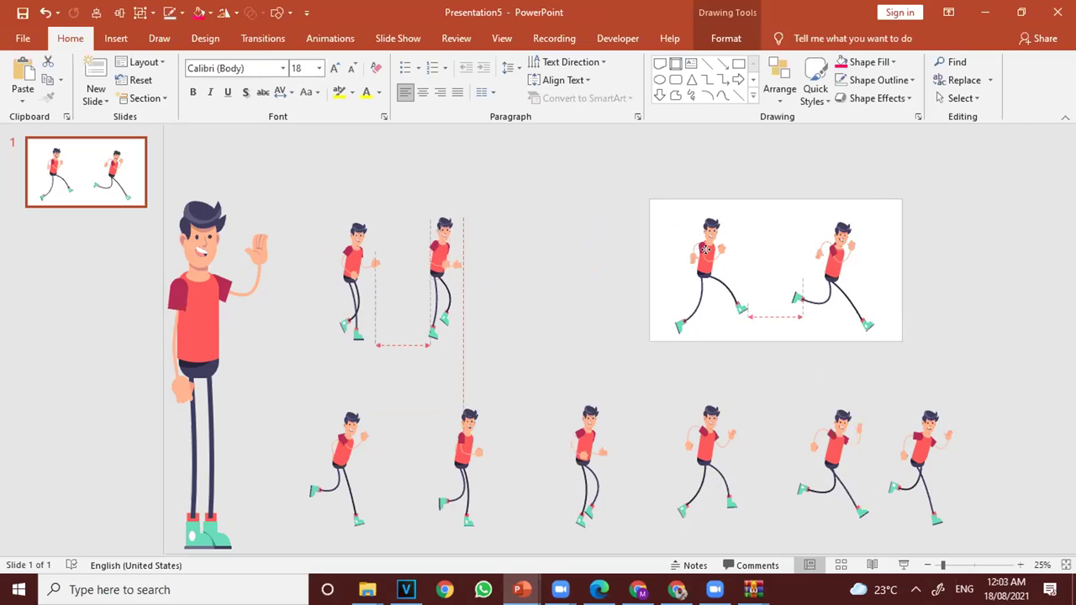
Move the two running figures off the slide to continue the upper row as its third and fourth poses.
{"action": "left_click", "coordinate": [705, 249]}
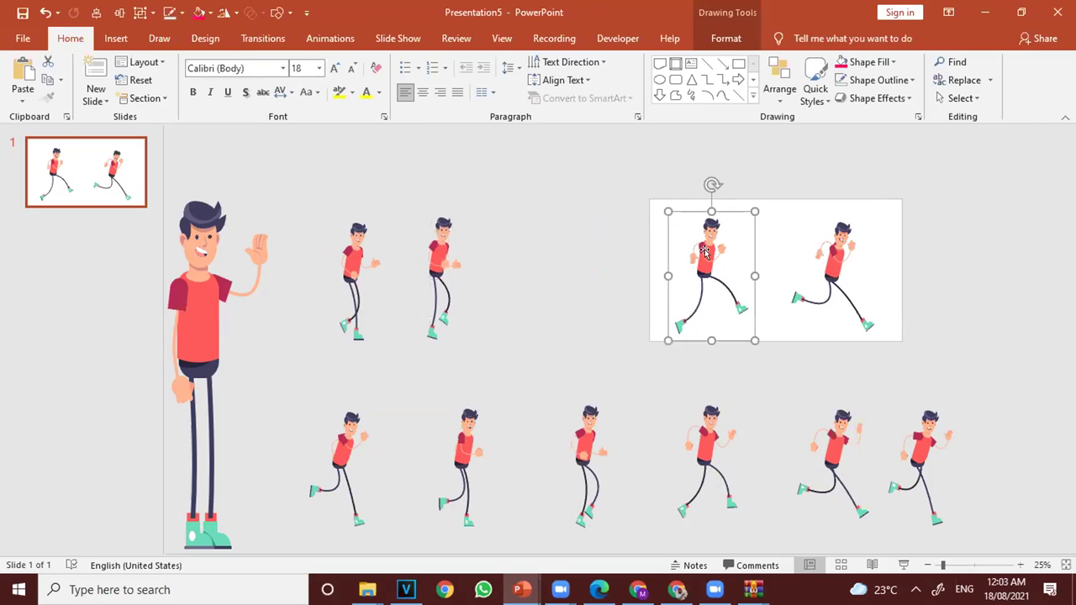
{"action": "key", "text": "Escape"}
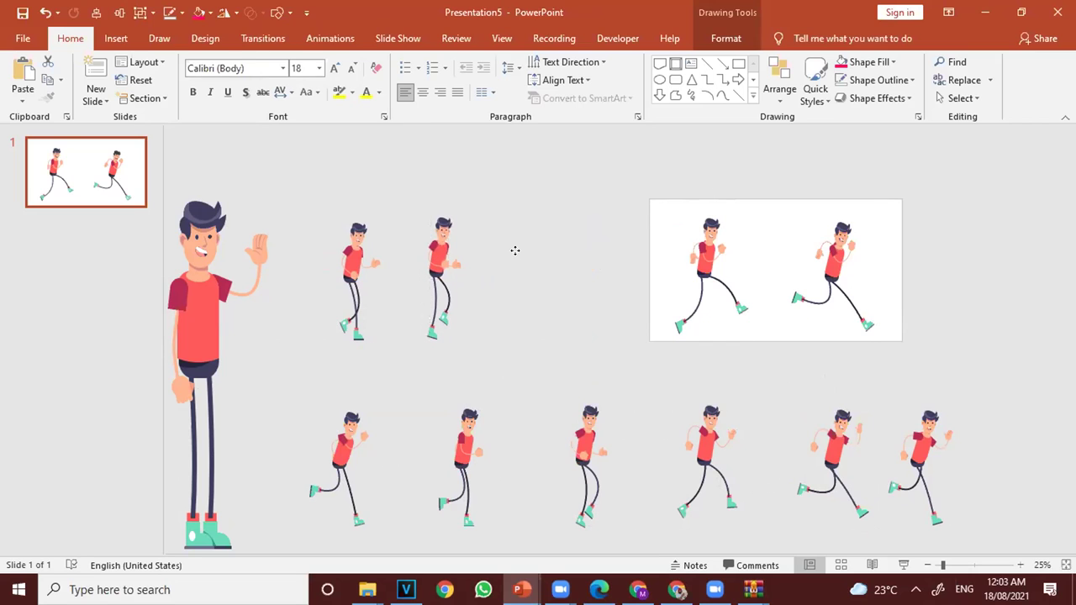
{"action": "left_click_drag", "start_coordinate": [678, 252], "coordinate": [478, 249]}
{"action": "left_click", "coordinate": [836, 266]}
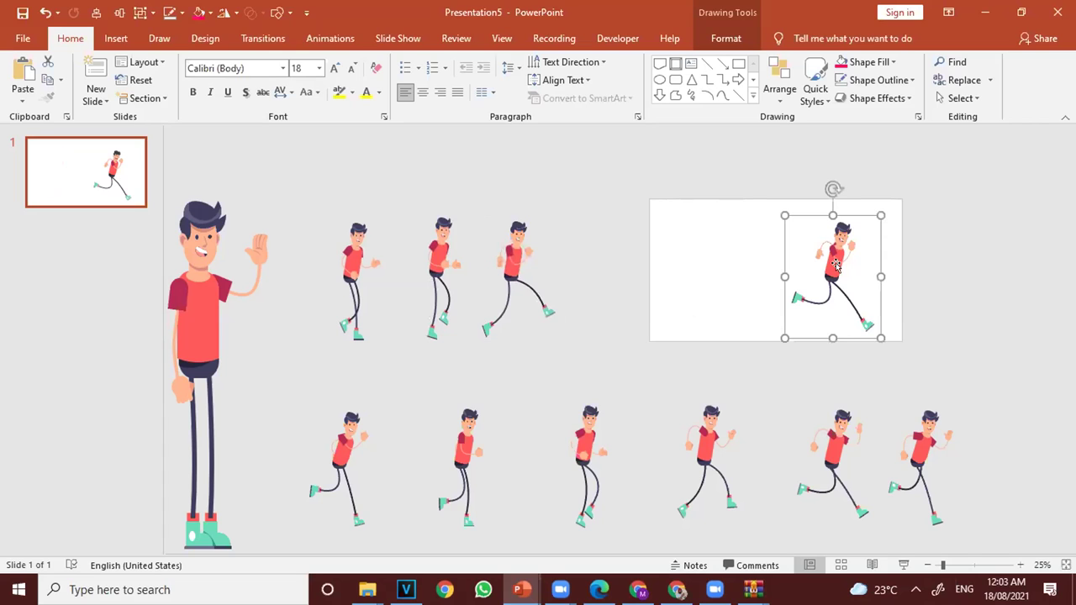
{"action": "left_click_drag", "start_coordinate": [613, 278], "coordinate": [601, 269]}
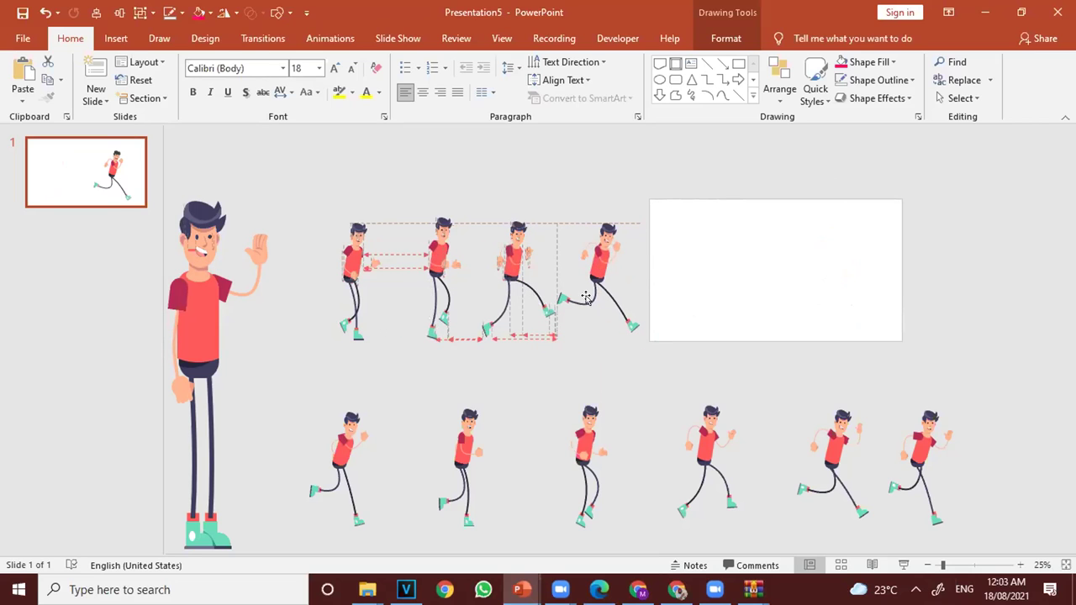
Move the first two lower-row figures up onto the slide as the fifth and sixth poses of the row.
{"action": "left_click", "coordinate": [335, 438]}
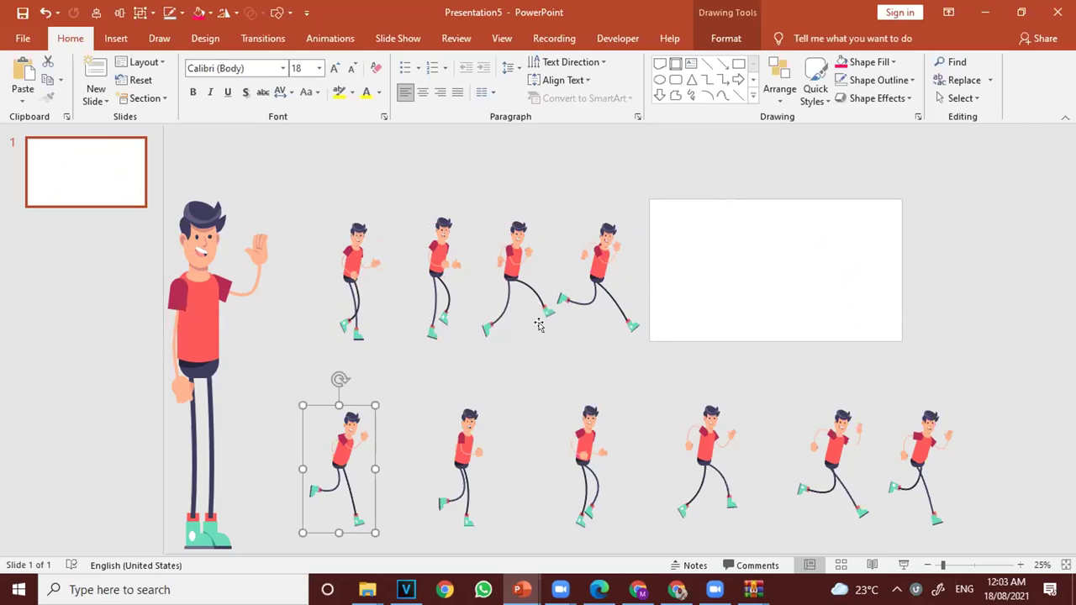
{"action": "left_click", "coordinate": [650, 281]}
{"action": "left_click_drag", "start_coordinate": [660, 272], "coordinate": [571, 316]}
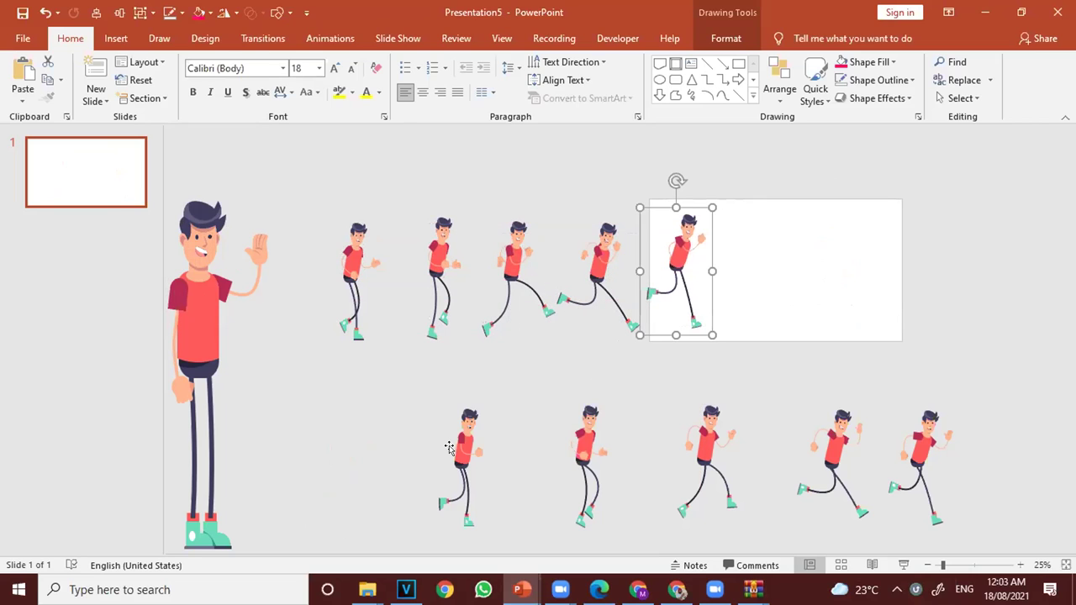
{"action": "left_click", "coordinate": [450, 448]}
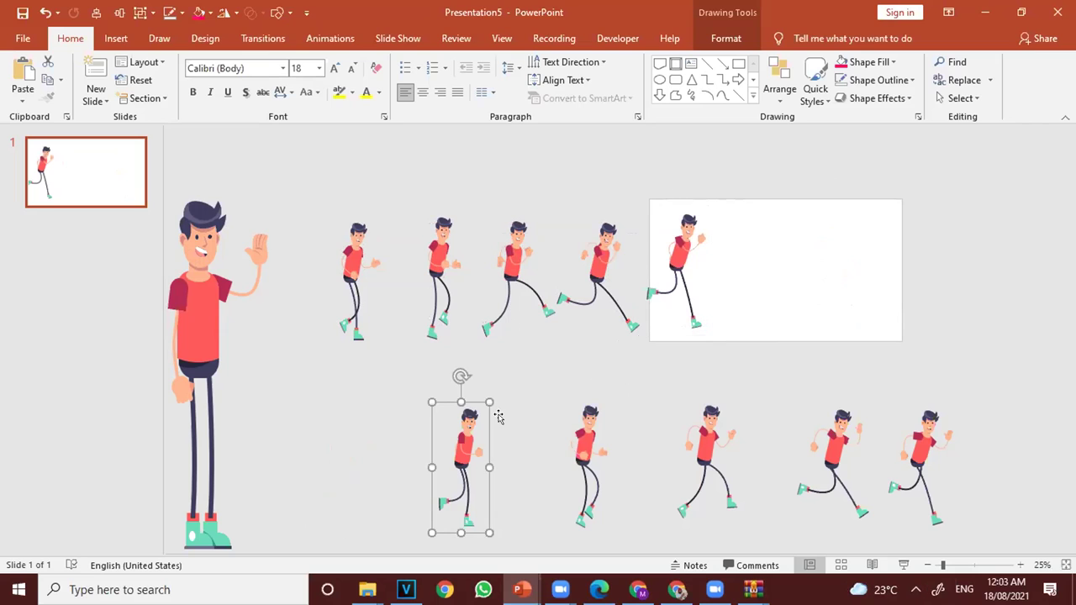
{"action": "left_click", "coordinate": [710, 296]}
{"action": "left_click_drag", "start_coordinate": [725, 283], "coordinate": [736, 241]}
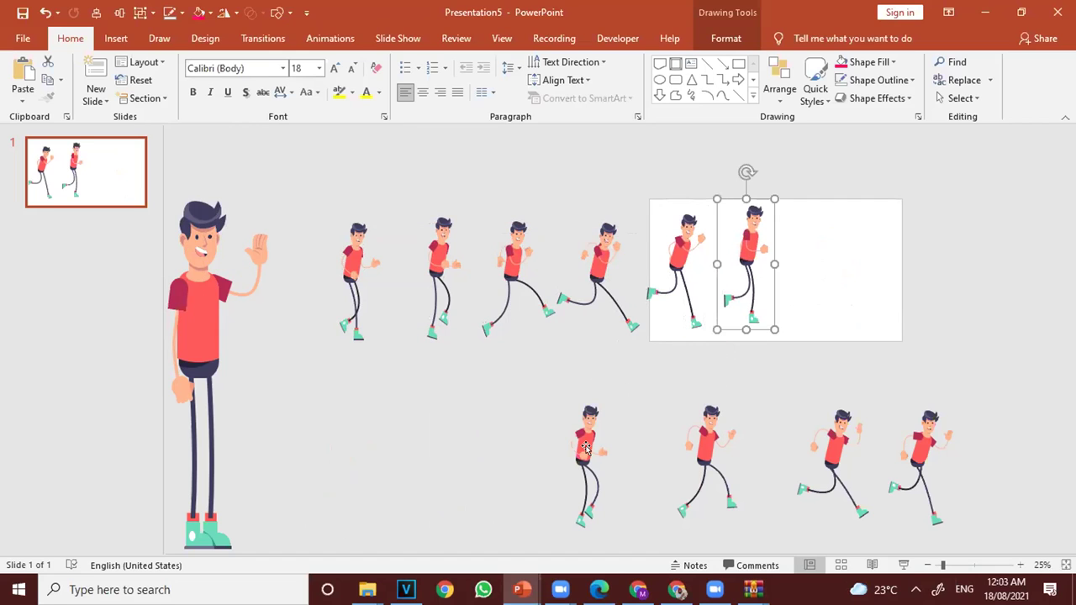
Move the next two lower-row figures onto the slide as the seventh and eighth poses of the row.
{"action": "left_click", "coordinate": [586, 448]}
{"action": "key", "text": "Escape"}
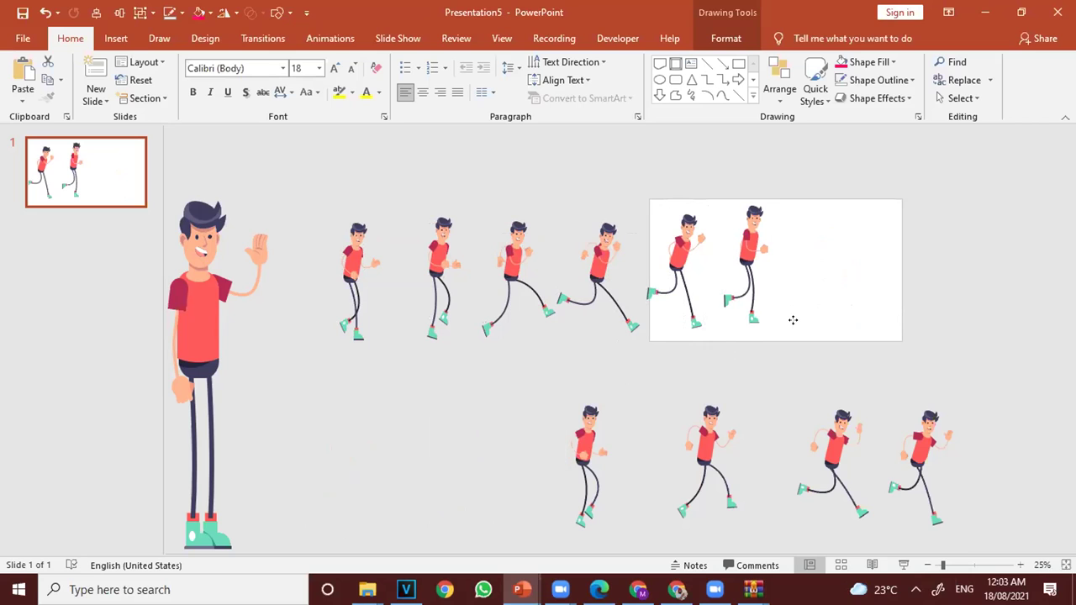
{"action": "left_click_drag", "start_coordinate": [591, 411], "coordinate": [804, 214]}
{"action": "left_click", "coordinate": [703, 454]}
{"action": "left_click_drag", "start_coordinate": [836, 325], "coordinate": [851, 248]}
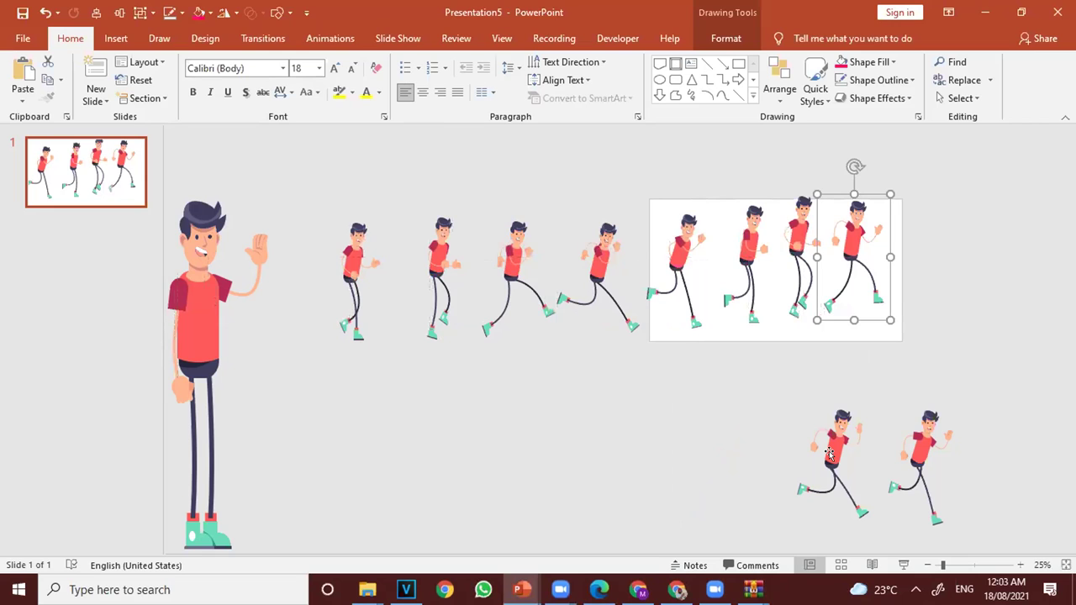
Move the last two lower-row figures up beyond the slide's far edge to finish the single row of running poses.
{"action": "left_click", "coordinate": [829, 454]}
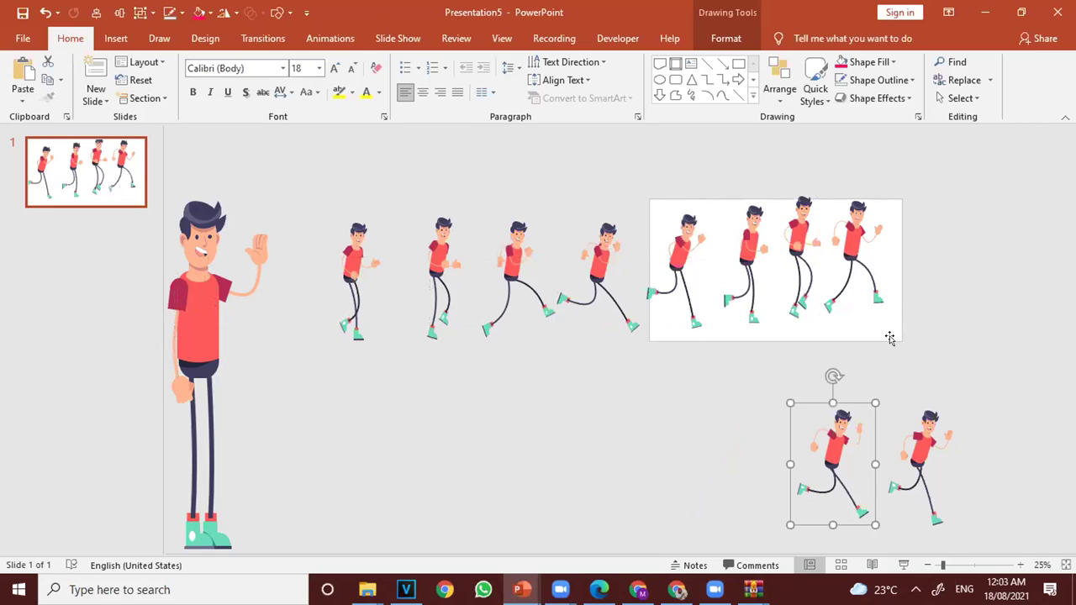
{"action": "left_click", "coordinate": [902, 290]}
{"action": "left_click_drag", "start_coordinate": [841, 418], "coordinate": [912, 272]}
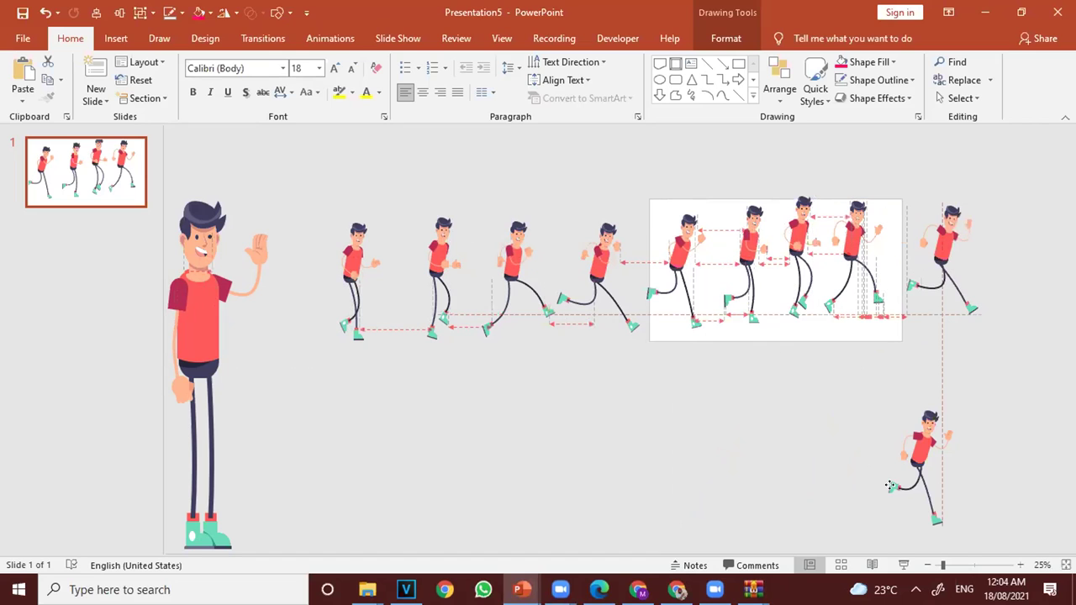
{"action": "left_click", "coordinate": [924, 454]}
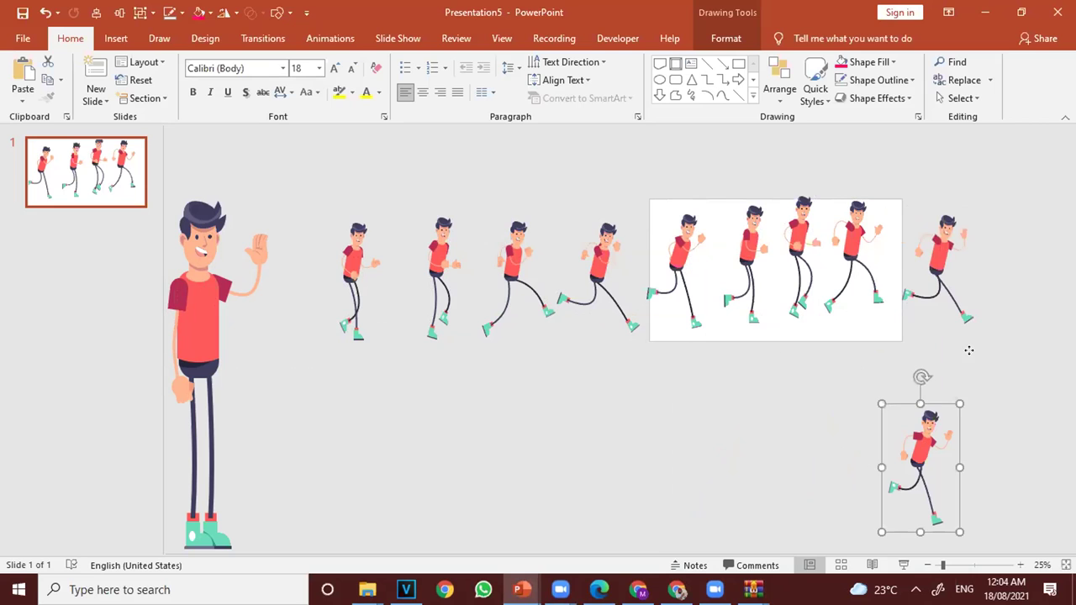
{"action": "key", "text": "Escape"}
{"action": "left_click_drag", "start_coordinate": [980, 317], "coordinate": [1007, 264]}
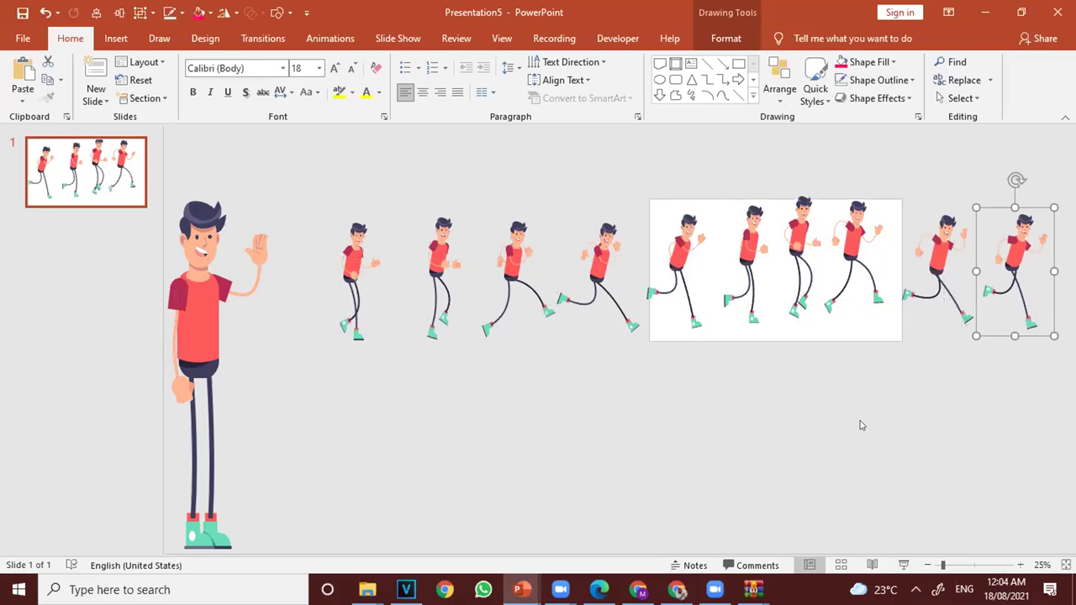
Examine the full row of running poses up close and preview the slide as a slide show.
{"action": "scroll", "coordinate": [860, 426], "scroll_direction": "down", "scroll_amount": 2, "text": "ctrl"}
{"action": "scroll", "coordinate": [860, 426], "scroll_direction": "up", "scroll_amount": 3, "text": "ctrl"}
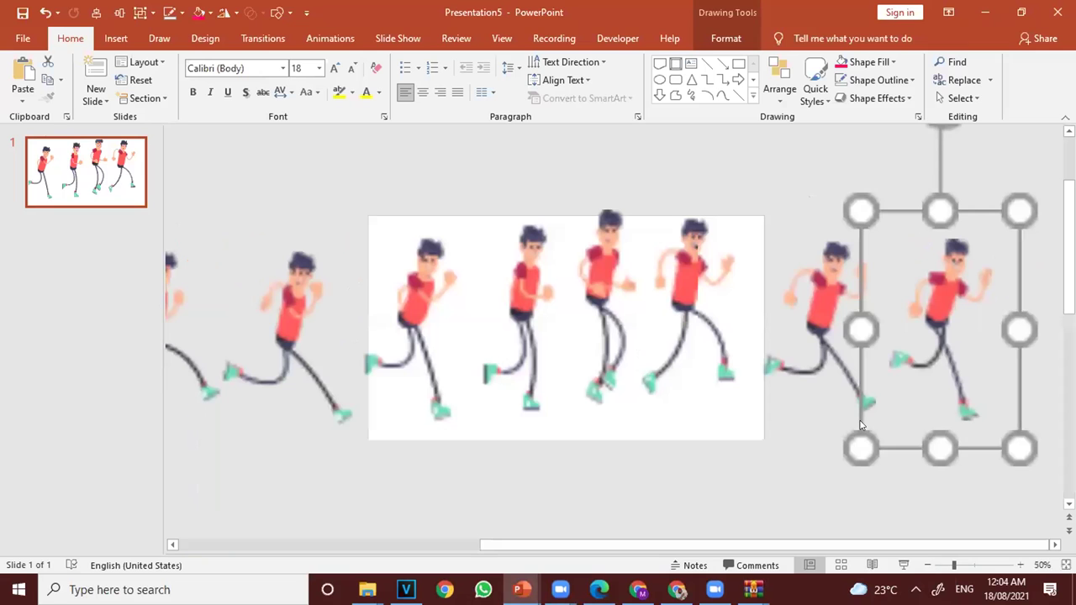
{"action": "scroll", "coordinate": [483, 511], "scroll_direction": "up", "scroll_amount": 2, "text": "ctrl"}
{"action": "left_click", "coordinate": [222, 542]}
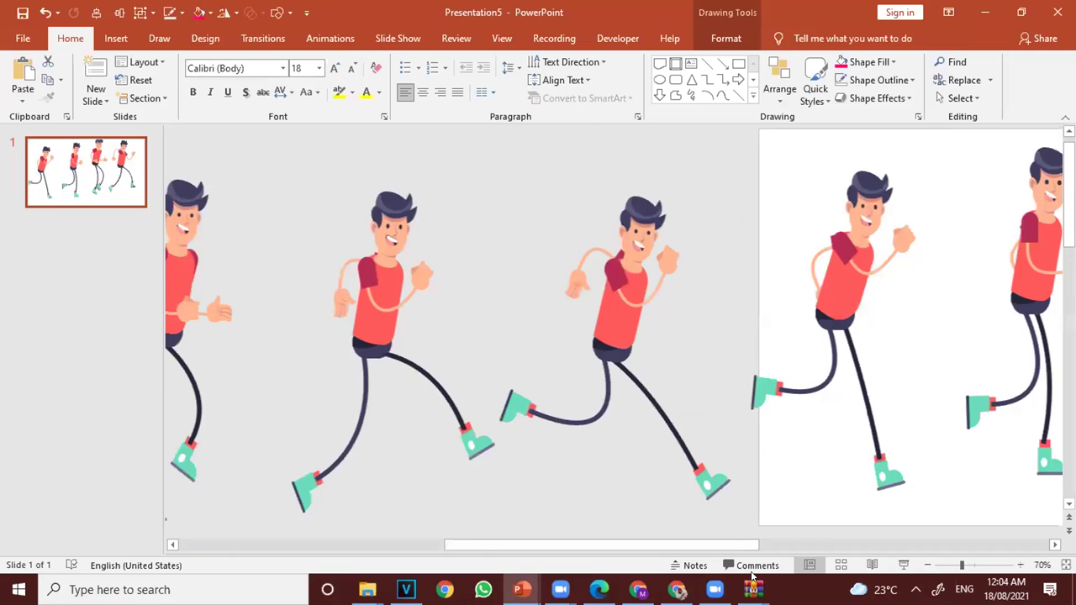
{"action": "left_click", "coordinate": [1053, 546]}
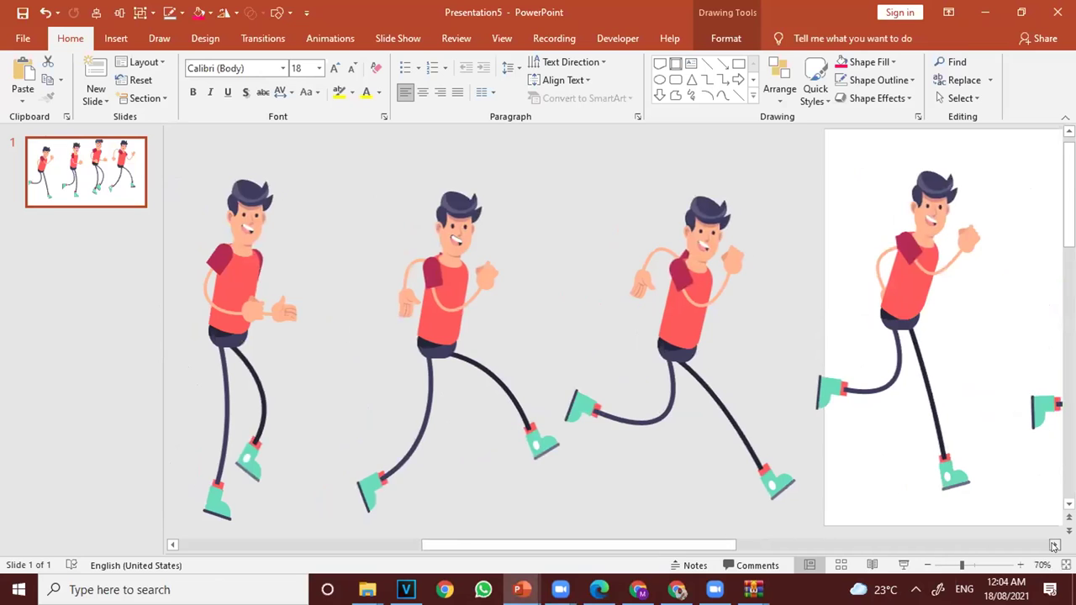
{"action": "left_click", "coordinate": [1054, 546]}
{"action": "left_click", "coordinate": [1054, 546]}
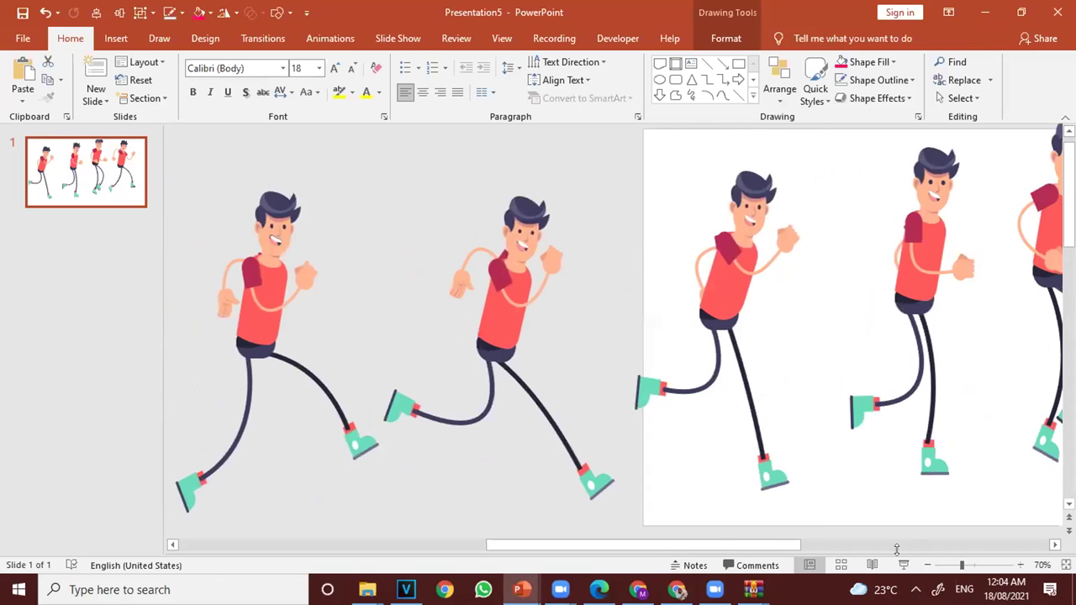
{"action": "key", "text": "F5"}
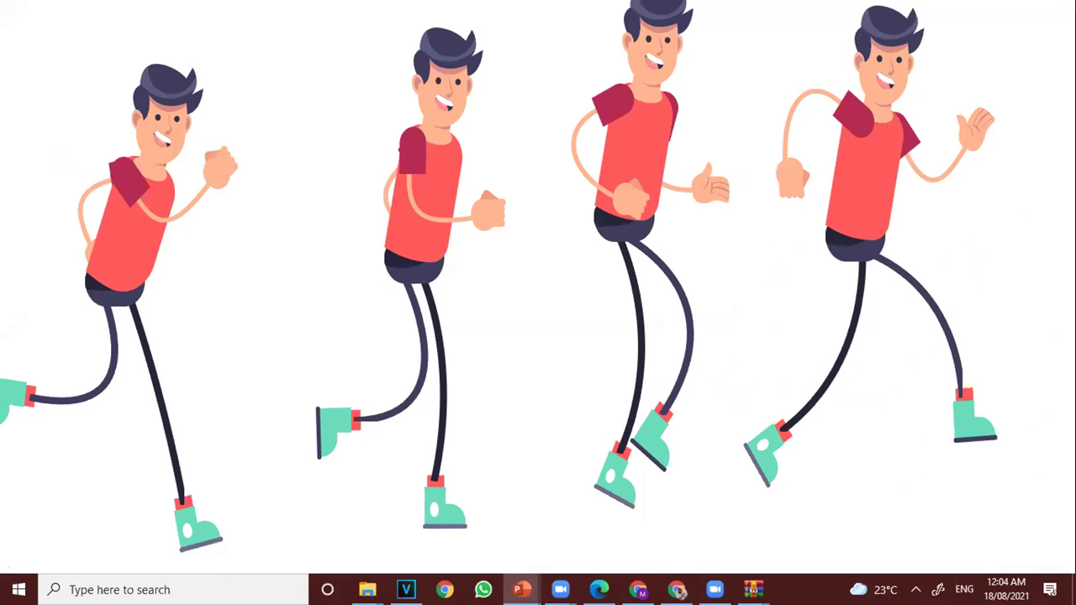
{"action": "key", "text": "Escape"}
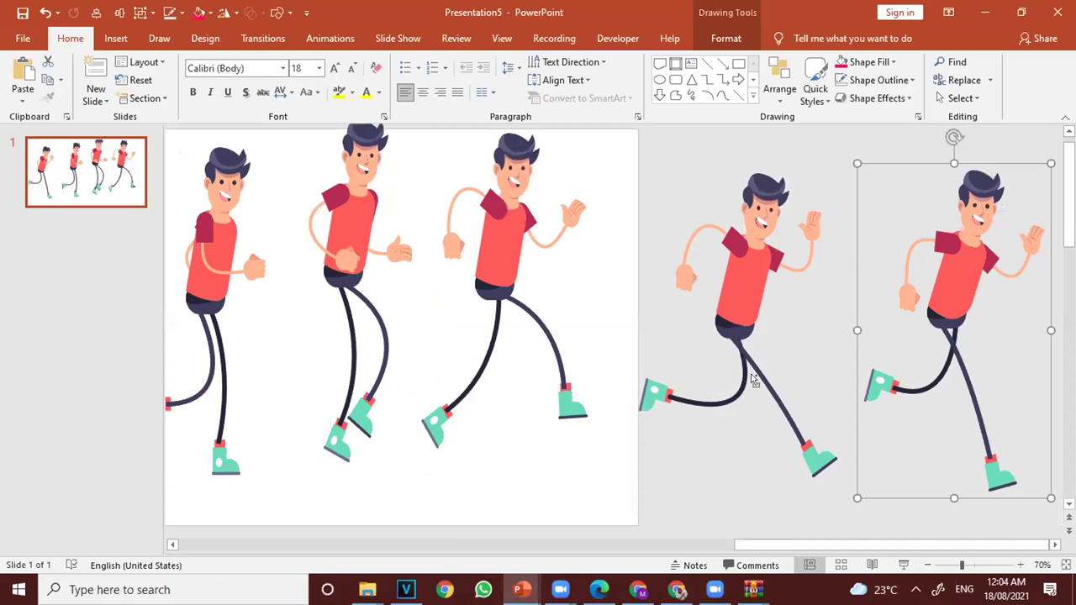
{"action": "scroll", "coordinate": [754, 371], "scroll_direction": "down", "scroll_amount": 2}
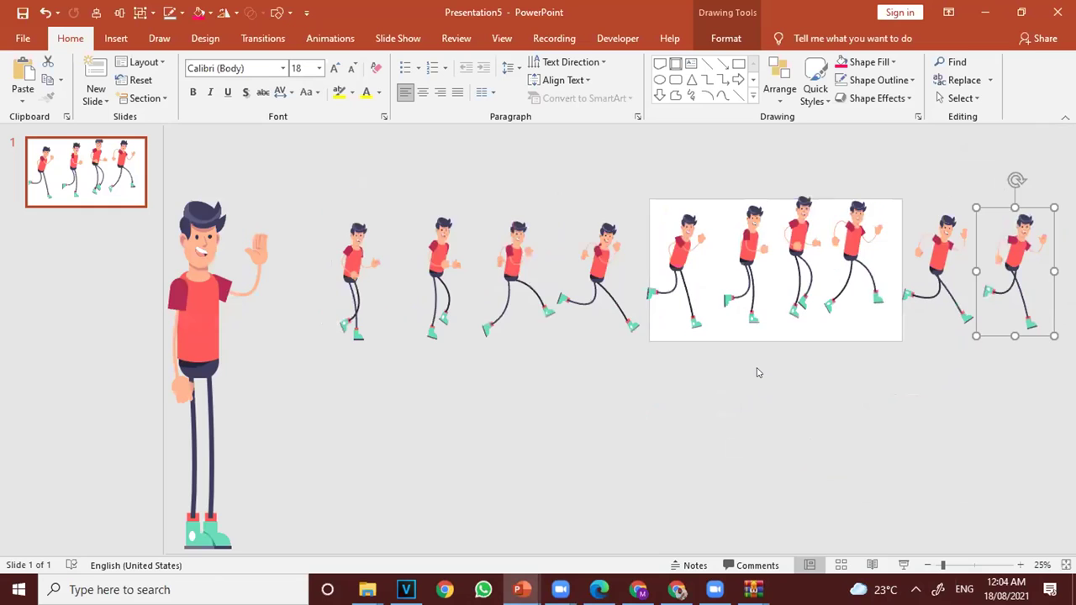
{"action": "scroll", "coordinate": [757, 373], "scroll_direction": "up", "scroll_amount": 1}
{"action": "scroll", "coordinate": [756, 372], "scroll_direction": "down", "scroll_amount": 1}
{"action": "key", "text": "Escape"}
{"action": "left_click_drag", "start_coordinate": [1006, 236], "coordinate": [1008, 237]}
{"action": "key", "text": "ctrl+z"}
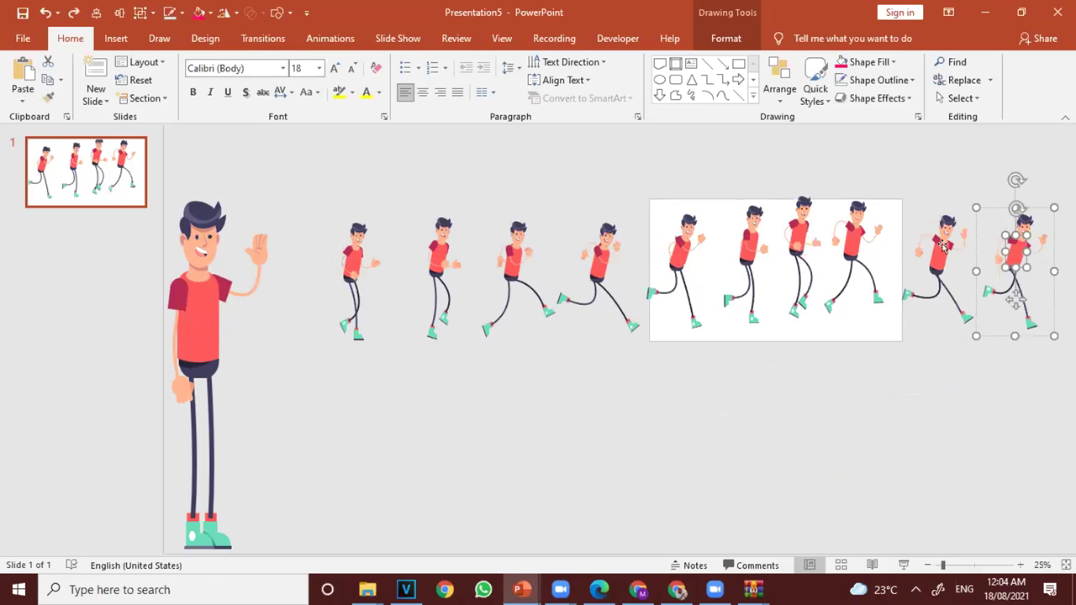
{"action": "key", "text": "Escape"}
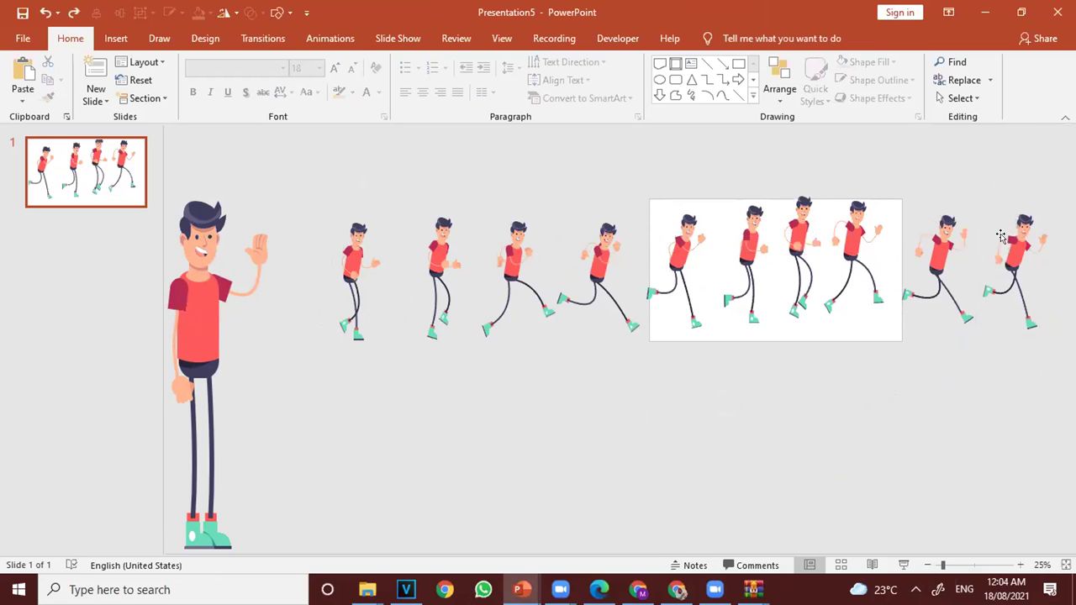
Raise the last running figure in the row slightly so it sits higher than the pose before it.
{"action": "left_click", "coordinate": [969, 225]}
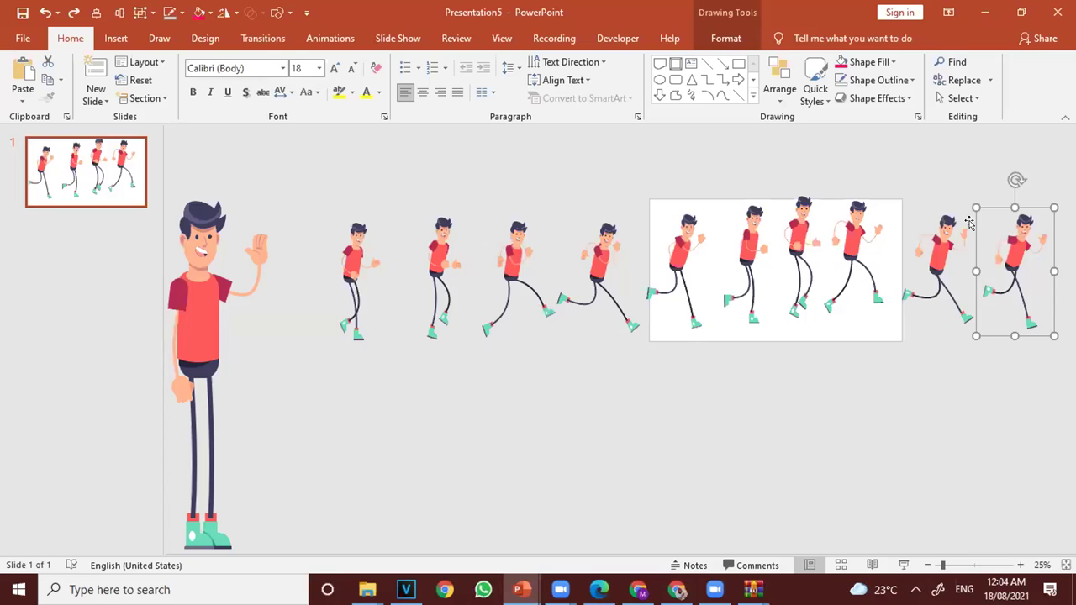
{"action": "left_click", "coordinate": [970, 213]}
{"action": "left_click_drag", "start_coordinate": [970, 213], "coordinate": [970, 208]}
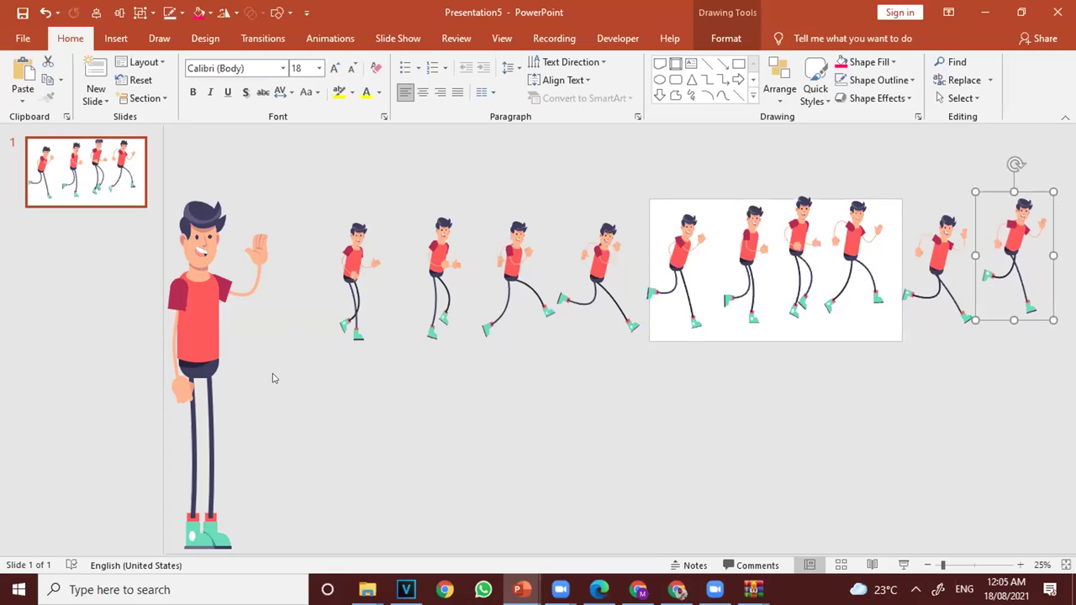
{"action": "key", "text": "Escape"}
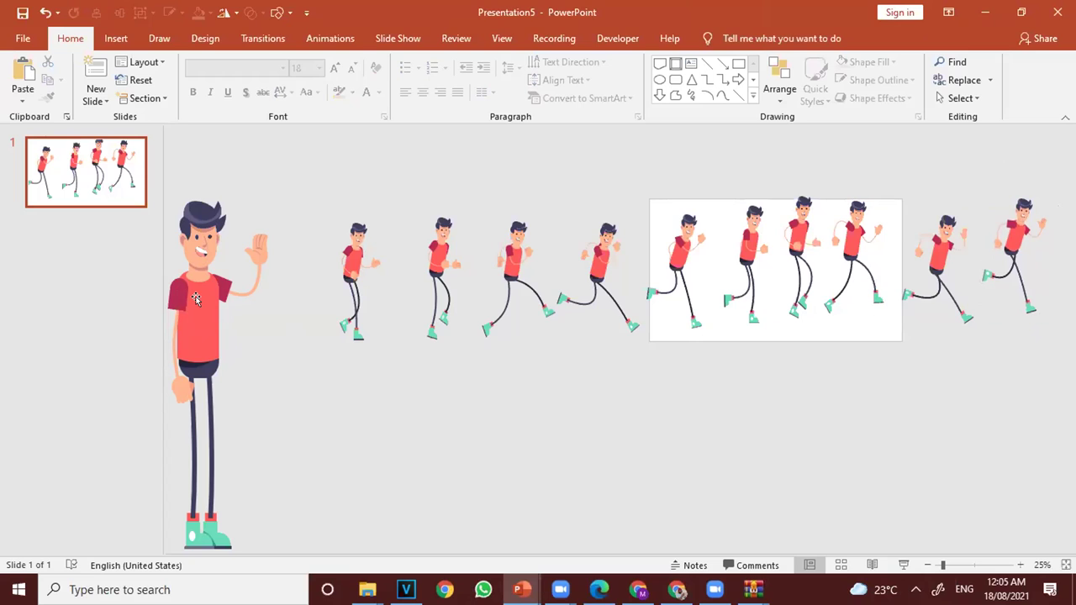
Shrink the large standing, waving figure at the start of the row, making it narrower and shorter.
{"action": "left_click", "coordinate": [217, 346]}
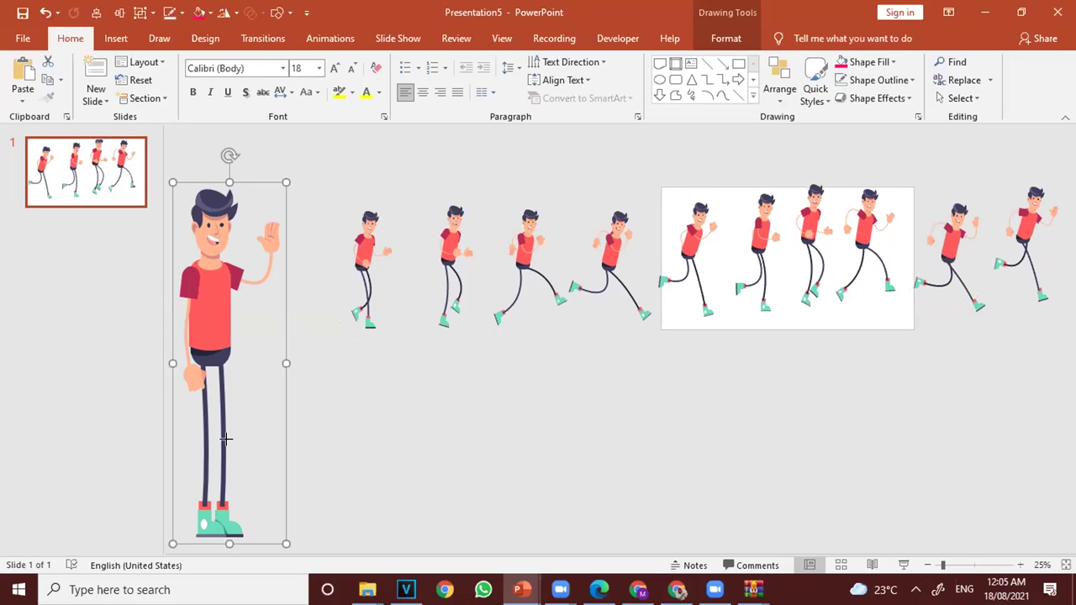
{"action": "key", "text": "Delete"}
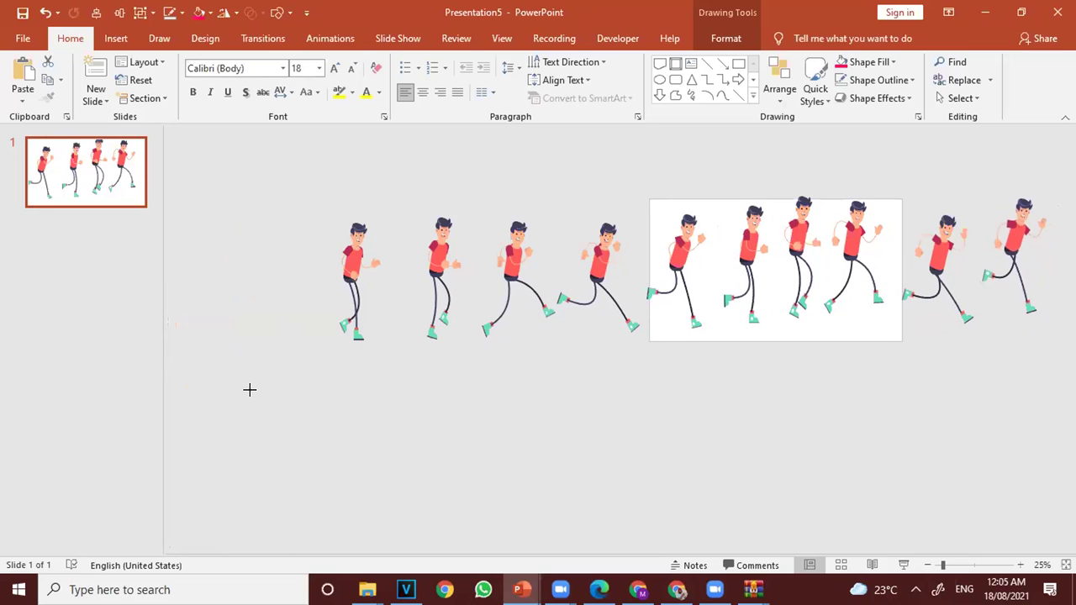
{"action": "key", "text": "ctrl+z"}
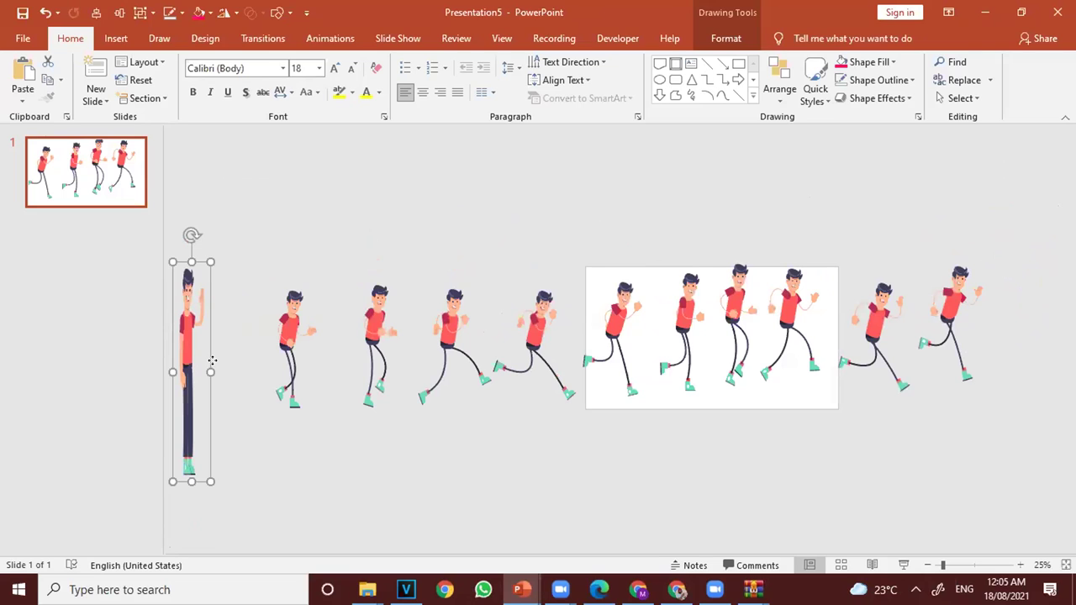
{"action": "left_click", "coordinate": [202, 357]}
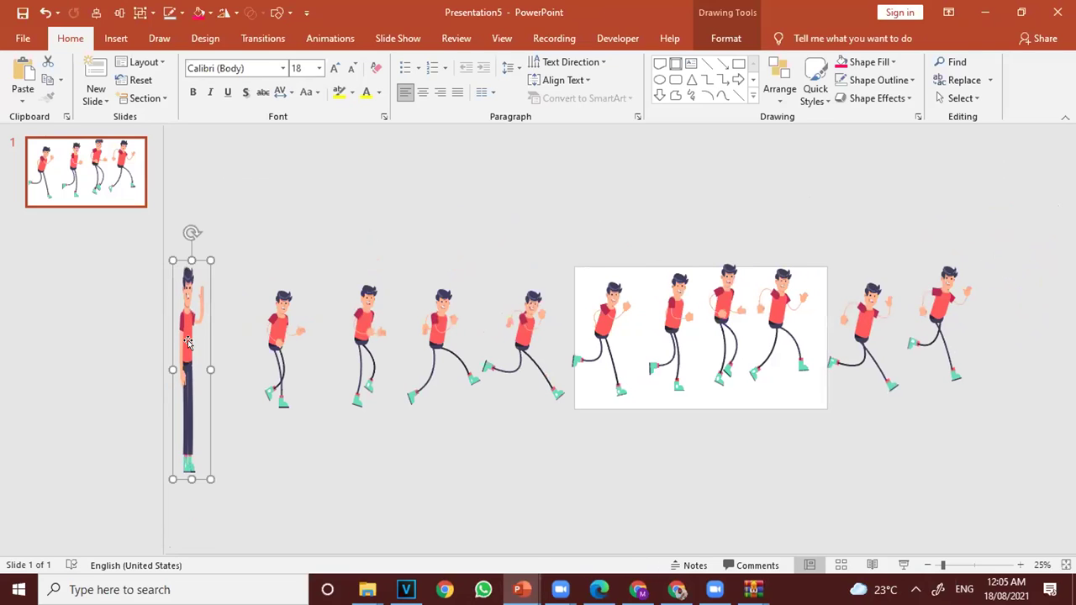
Move the standing figure along the row to sit right beside the first running pose.
{"action": "left_click", "coordinate": [240, 339]}
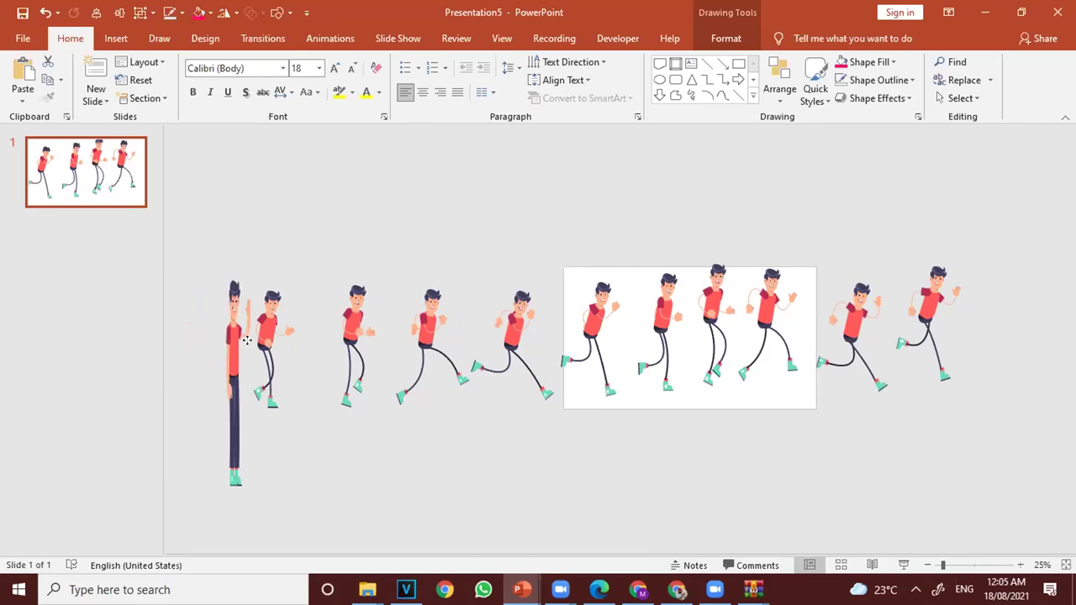
{"action": "left_click_drag", "start_coordinate": [244, 339], "coordinate": [236, 347]}
{"action": "left_click_drag", "start_coordinate": [230, 400], "coordinate": [199, 435]}
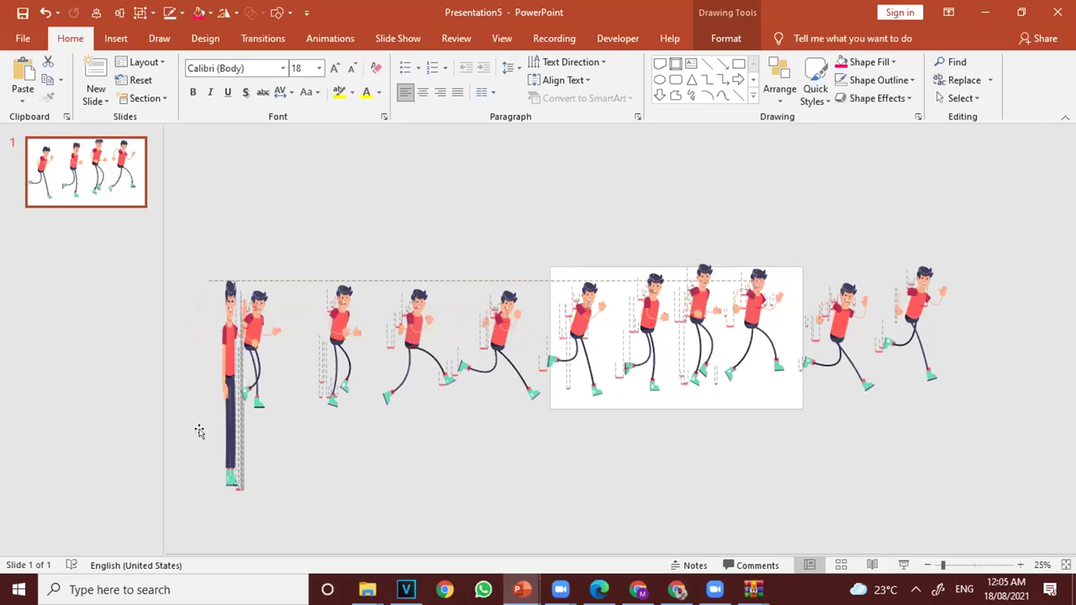
Reduce the standing figure's height further to bring it closer to the running figures' height.
{"action": "left_click", "coordinate": [185, 491]}
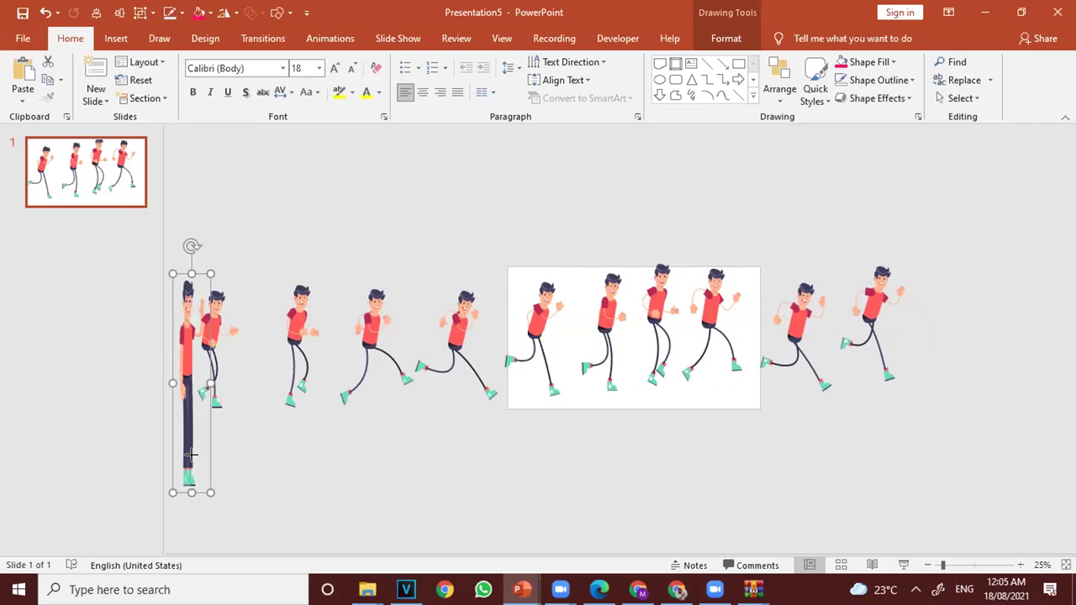
{"action": "key", "text": "Delete"}
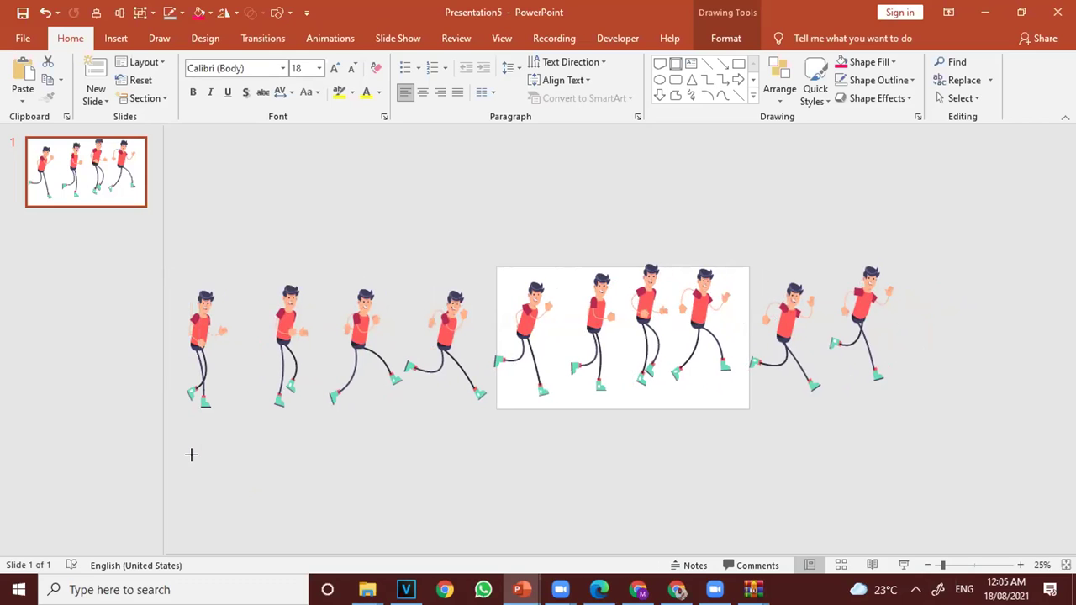
{"action": "key", "text": "ctrl+z"}
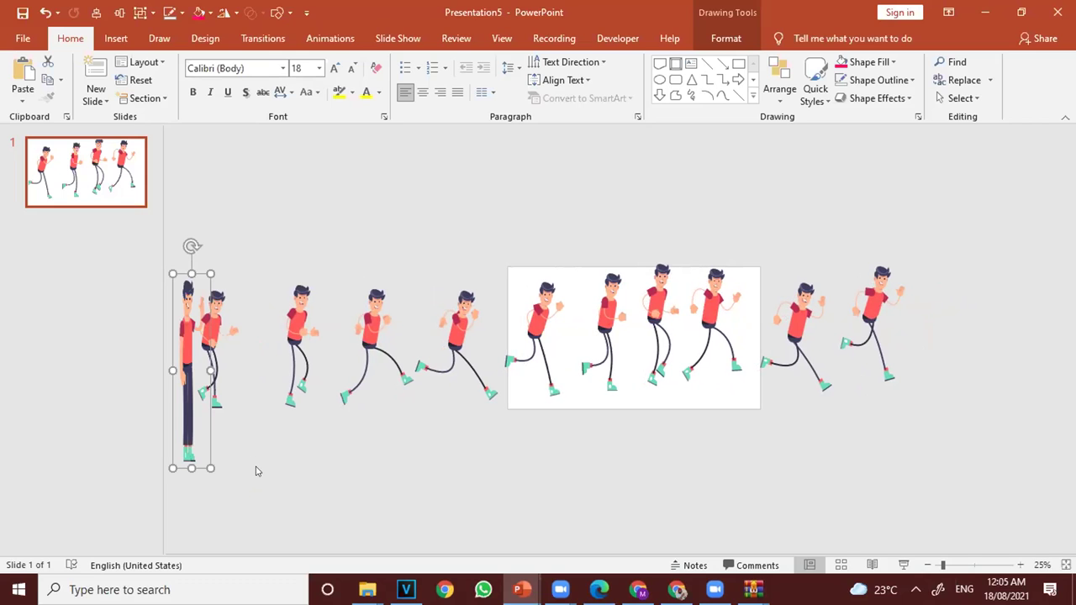
{"action": "scroll", "coordinate": [282, 477], "scroll_direction": "up", "scroll_amount": 5}
{"action": "scroll", "coordinate": [282, 478], "scroll_direction": "down", "scroll_amount": 2}
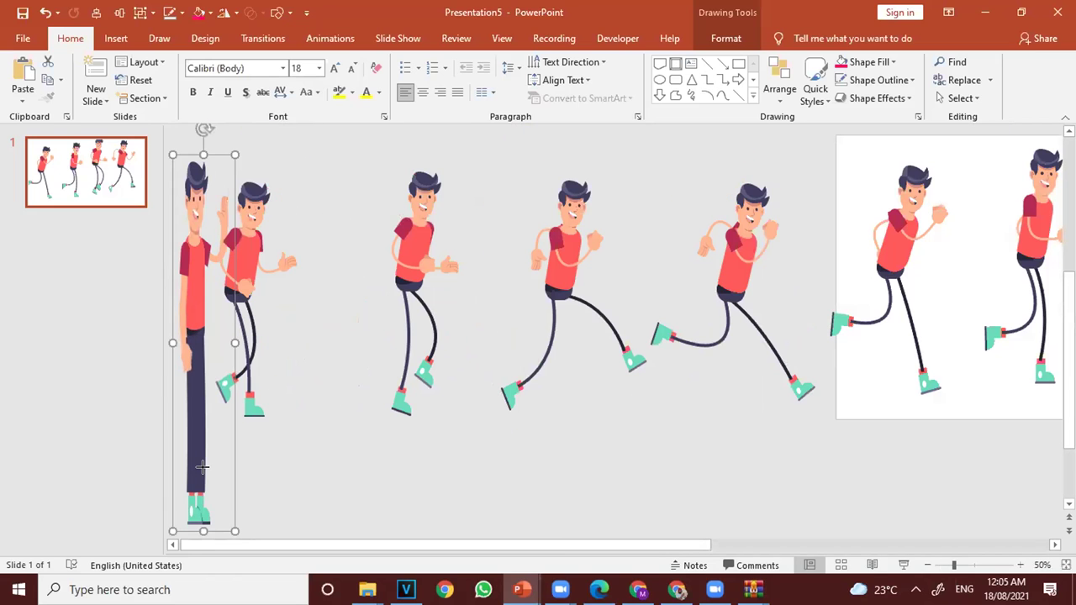
{"action": "left_click_drag", "start_coordinate": [202, 469], "coordinate": [231, 433]}
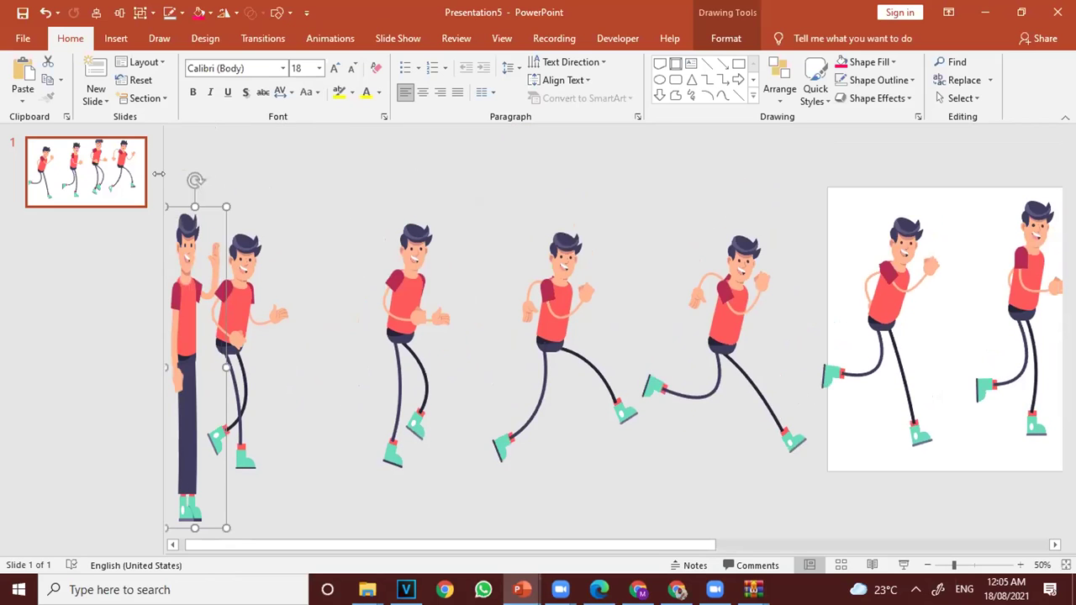
Collapse the slide thumbnails to gain workspace, and move the first running figure close to the second running pose.
{"action": "left_click_drag", "start_coordinate": [151, 176], "coordinate": [3, 187]}
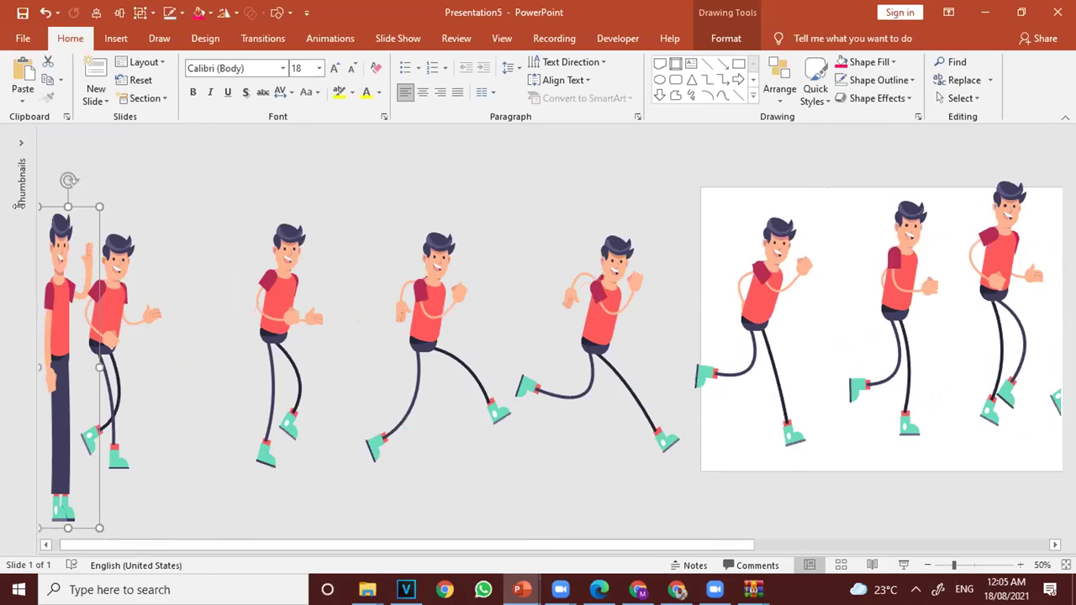
{"action": "left_click", "coordinate": [112, 272]}
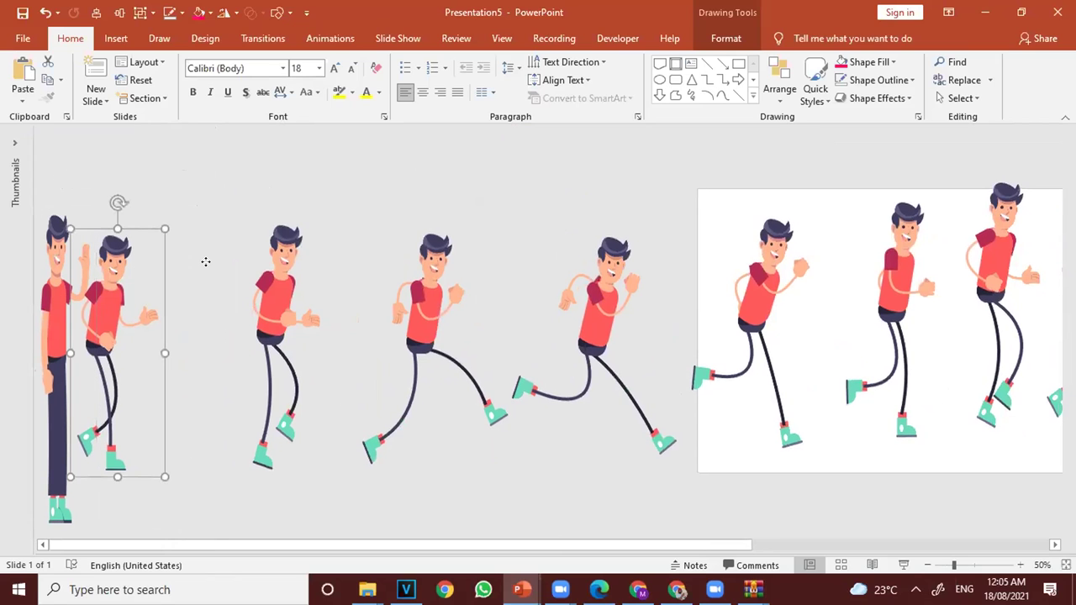
{"action": "left_click_drag", "start_coordinate": [205, 262], "coordinate": [206, 262]}
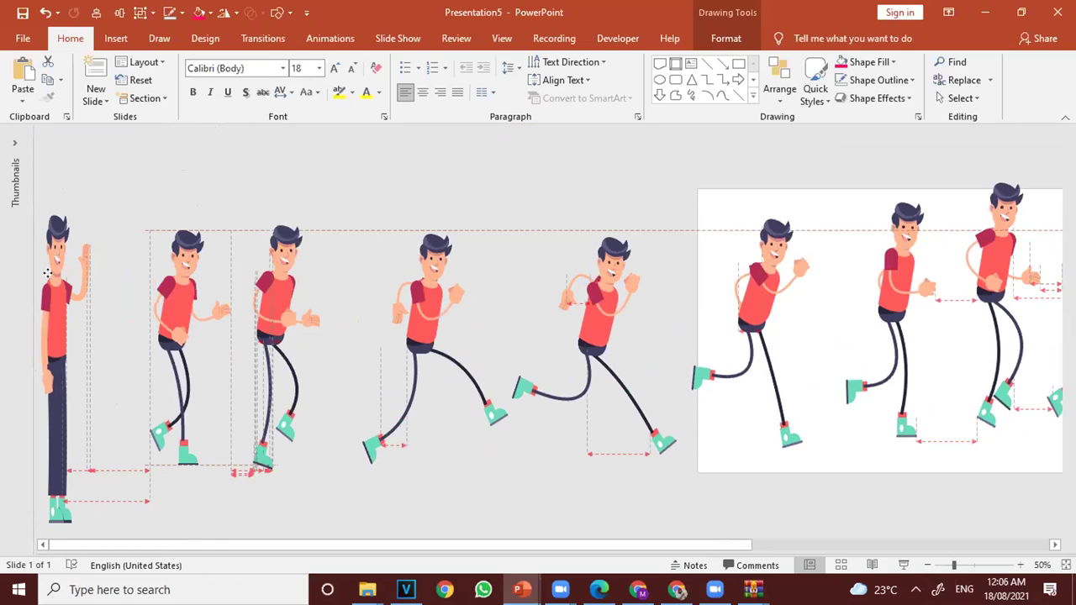
{"action": "key", "text": "Right"}
{"action": "key", "text": "Right"}
{"action": "key", "text": "Right"}
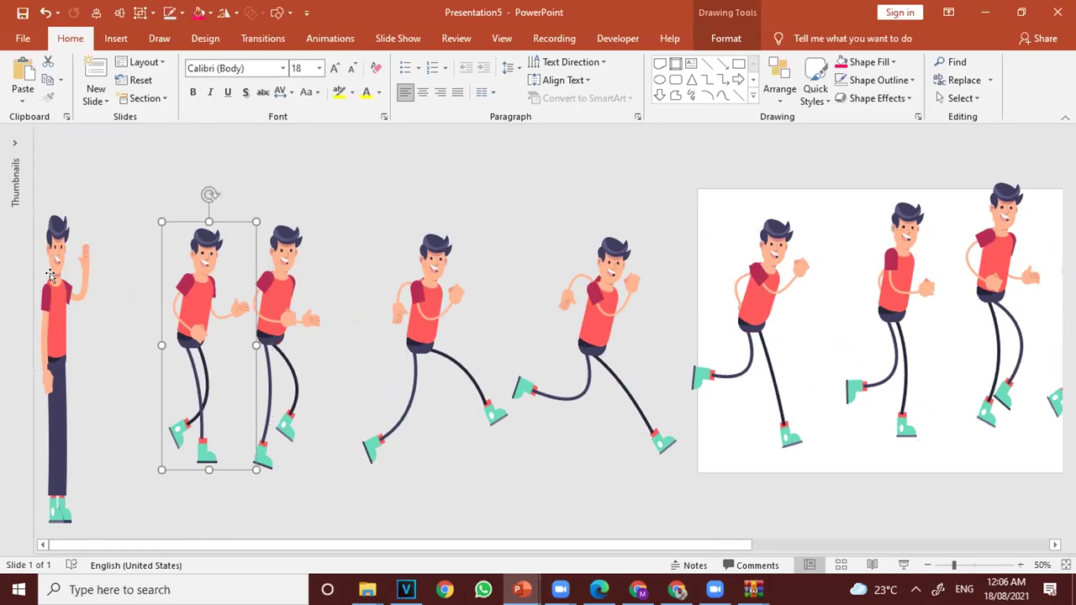
Move the standing figure slightly upward and nearer to the first running pose.
{"action": "left_click", "coordinate": [50, 273]}
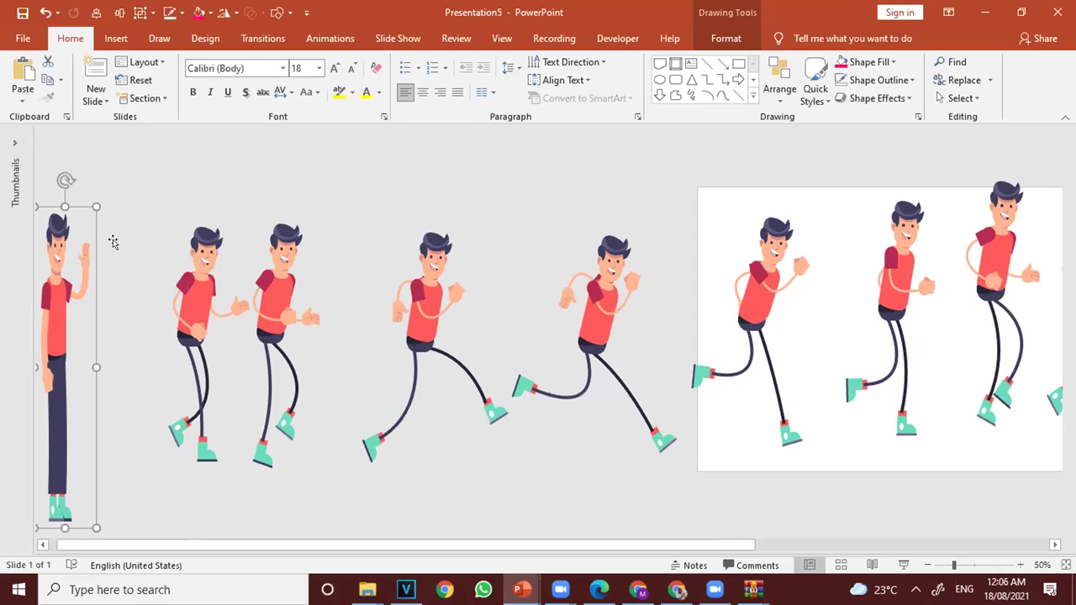
{"action": "key", "text": "Escape"}
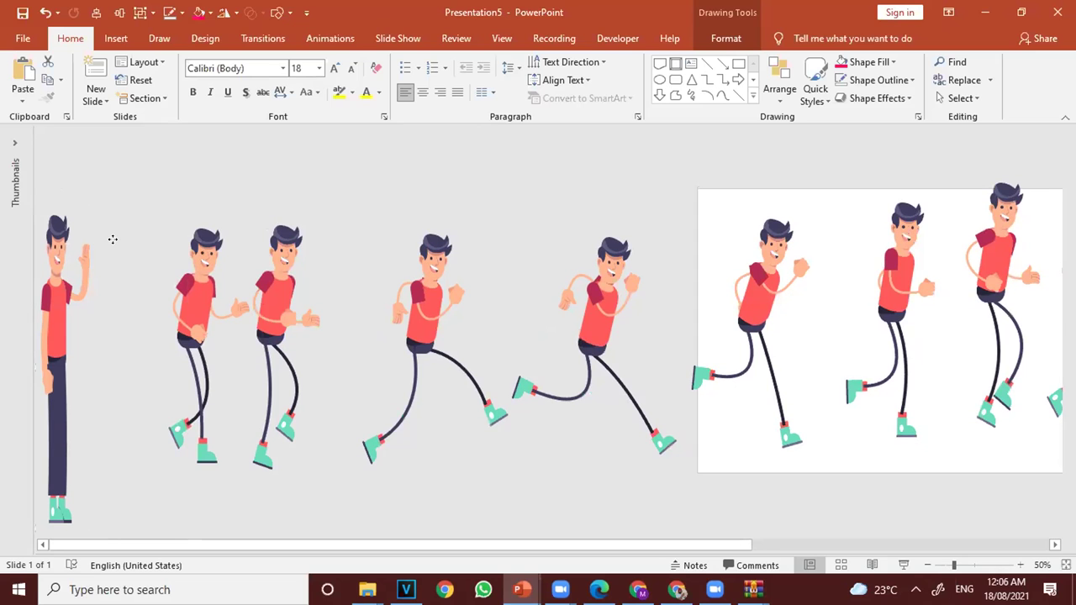
{"action": "key", "text": "ctrl+z"}
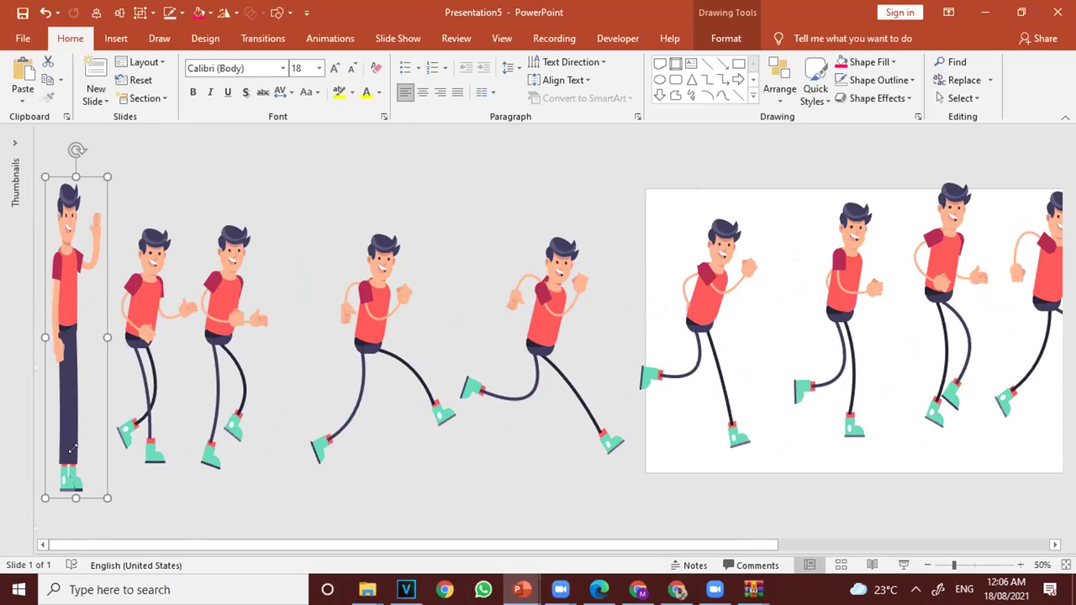
Reduce the standing figure's height and adjust its width until its proportions look natural beside the running poses.
{"action": "key", "text": "Delete"}
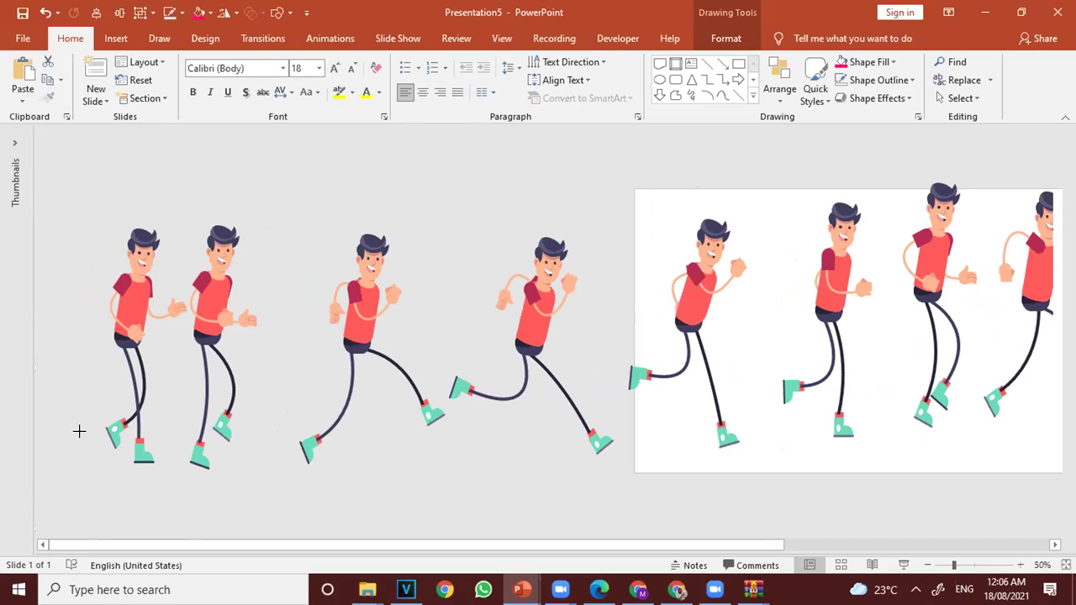
{"action": "key", "text": "ctrl+z"}
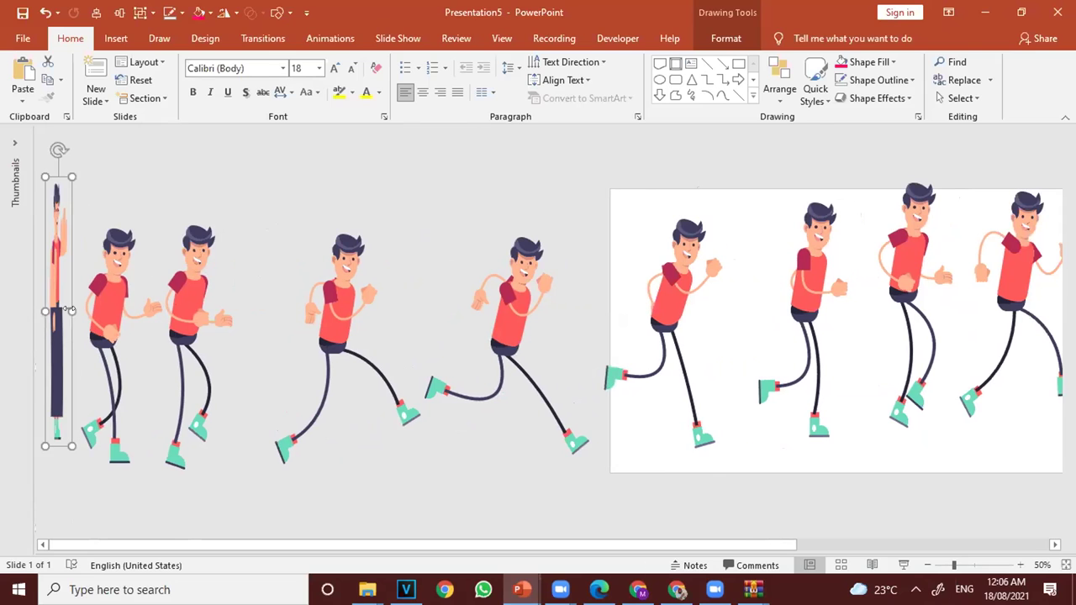
{"action": "key", "text": "Delete"}
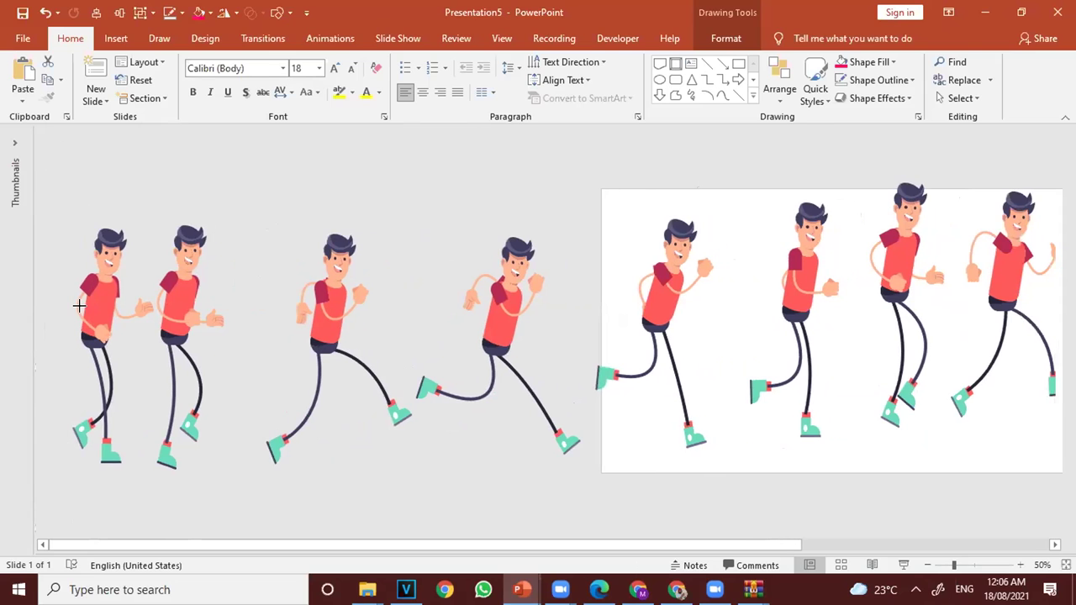
{"action": "key", "text": "ctrl+z"}
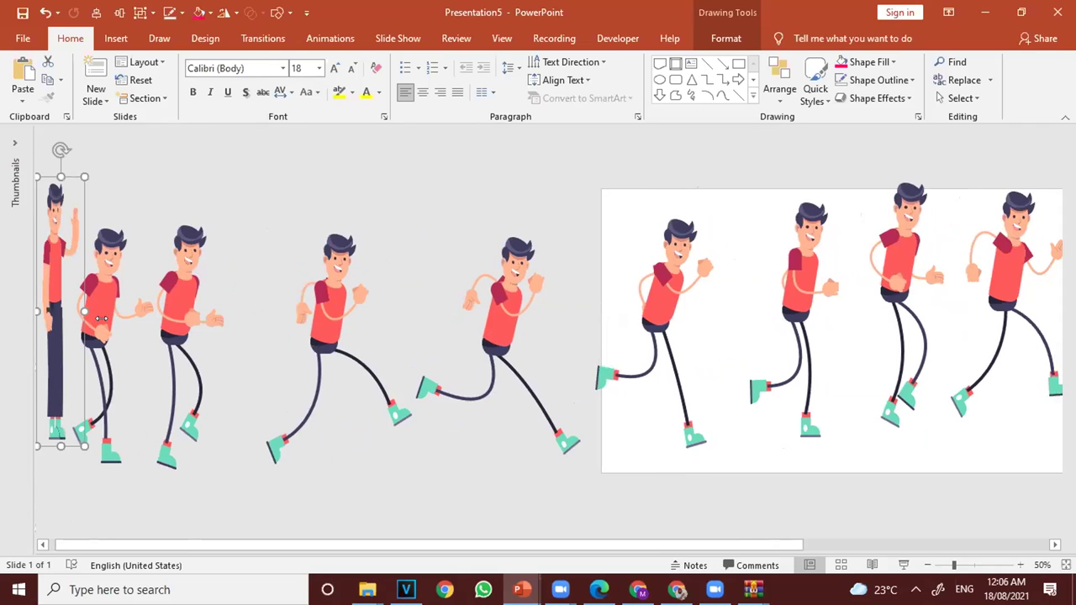
{"action": "key", "text": "Delete"}
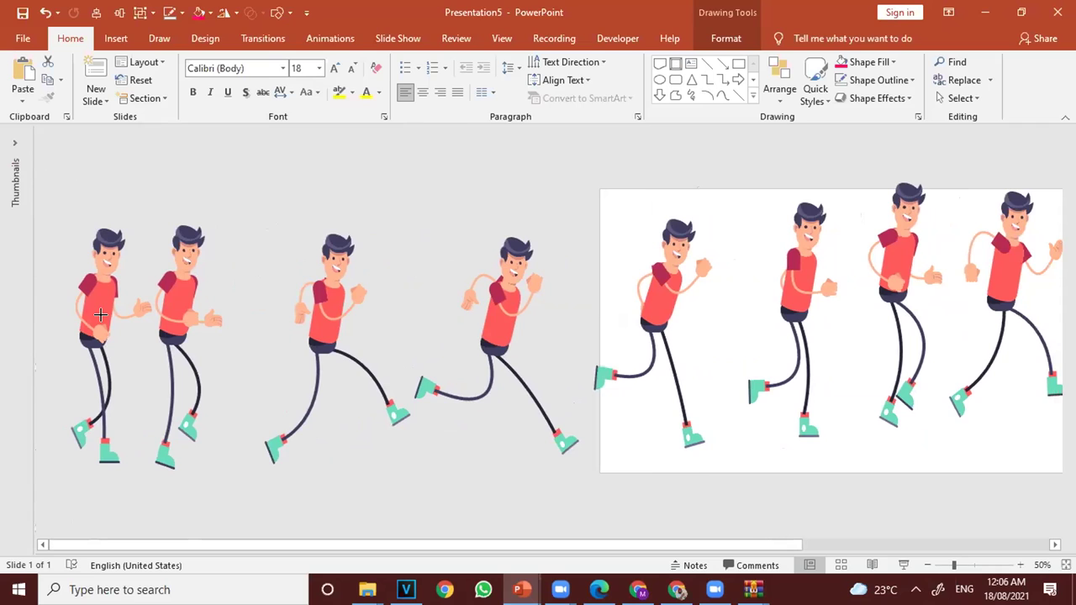
{"action": "key", "text": "ctrl+z"}
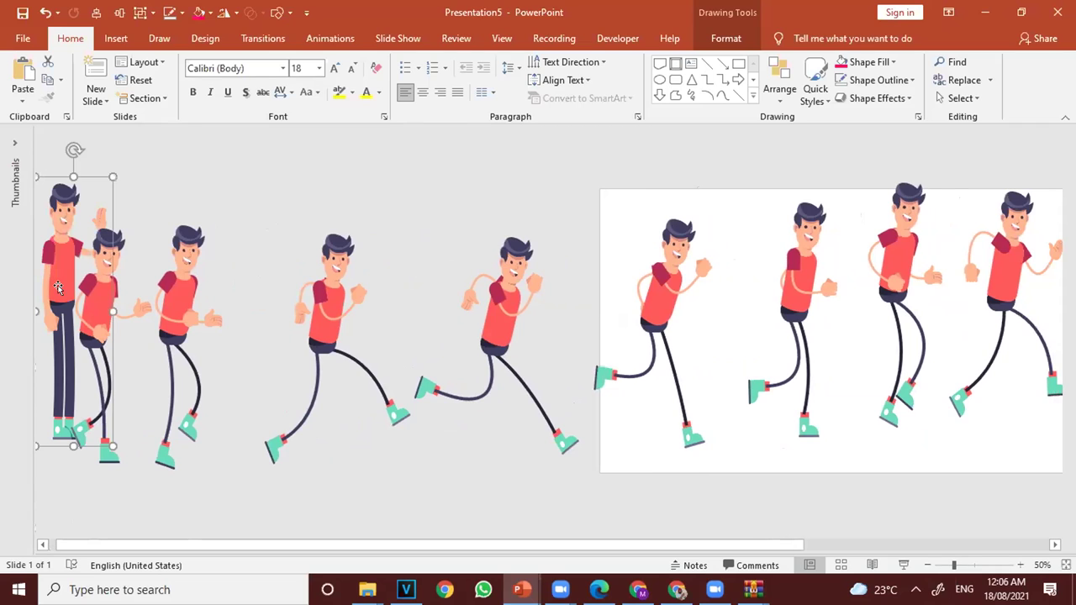
Place the standing figure over the first running pose with their feet nearly level to compare their sizes.
{"action": "left_click", "coordinate": [99, 313]}
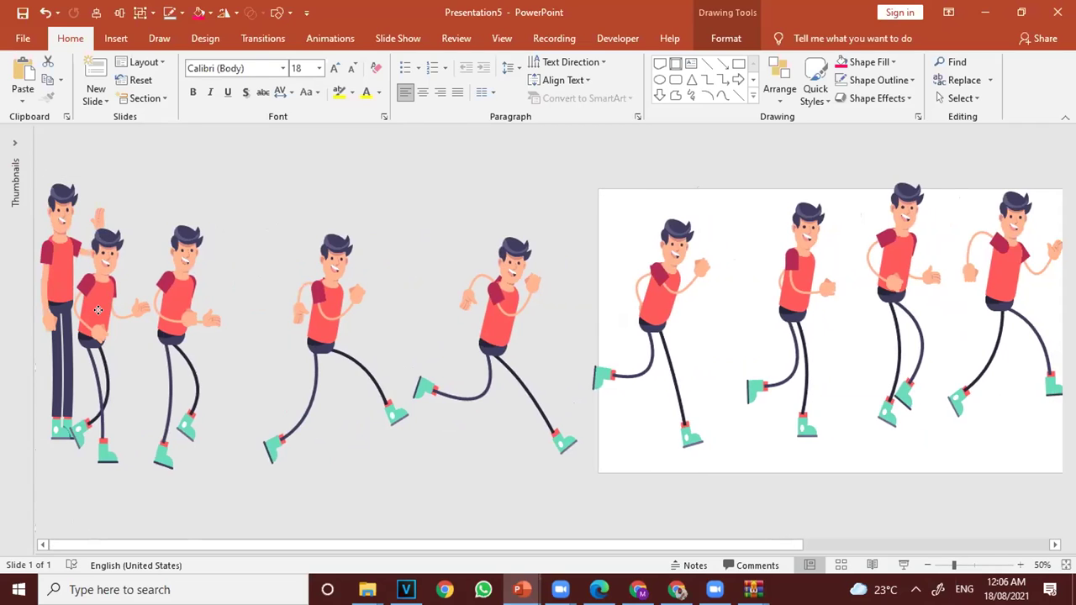
{"action": "mouse_move", "coordinate": [99, 313]}
{"action": "left_mouse_down"}
{"action": "mouse_move", "coordinate": [96, 286]}
{"action": "mouse_move", "coordinate": [87, 318]}
{"action": "left_mouse_up"}
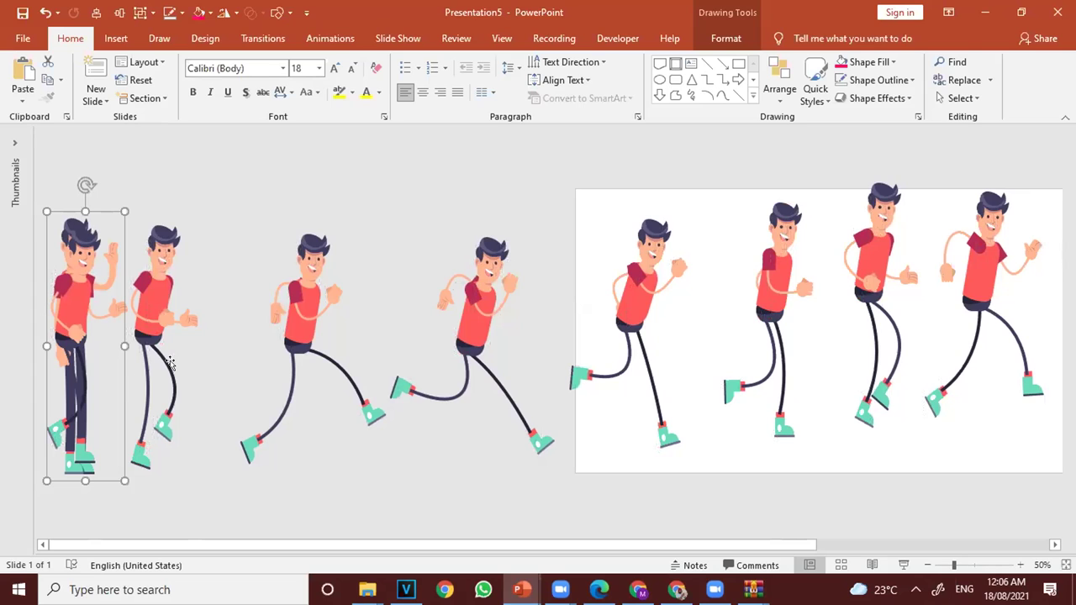
{"action": "scroll", "coordinate": [226, 388], "scroll_direction": "down", "scroll_amount": 1}
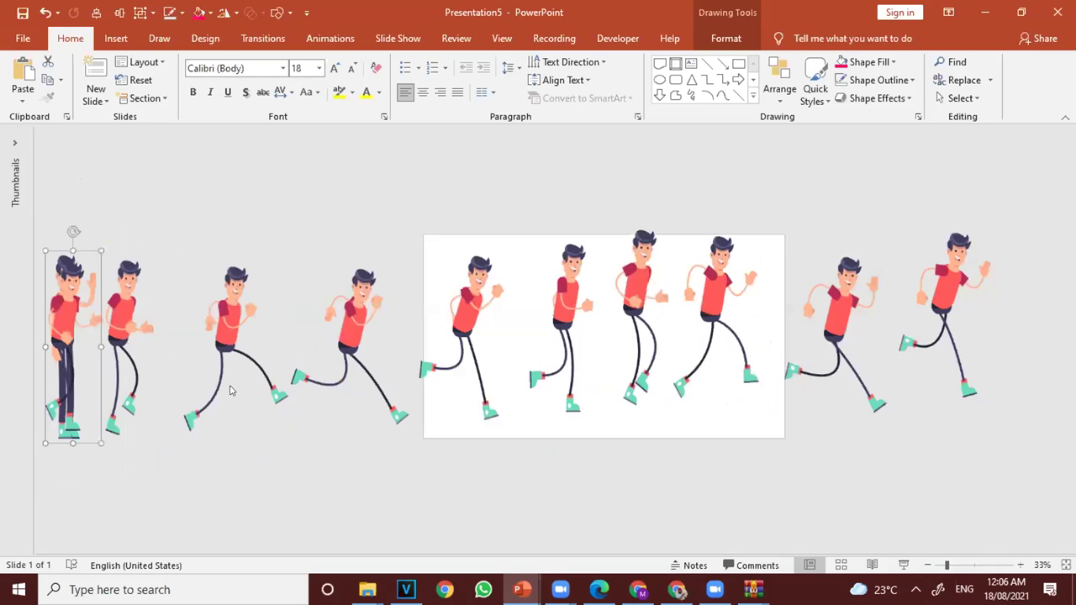
{"action": "scroll", "coordinate": [244, 399], "scroll_direction": "up", "scroll_amount": 3}
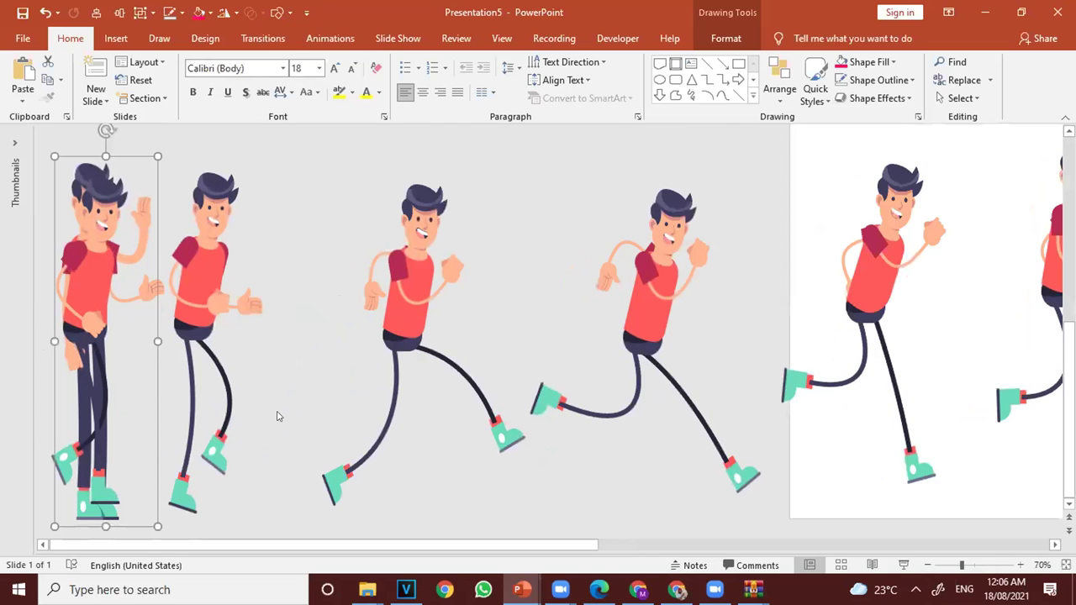
{"action": "scroll", "coordinate": [284, 414], "scroll_direction": "down", "scroll_amount": 1}
{"action": "scroll", "coordinate": [283, 414], "scroll_direction": "down", "scroll_amount": 1}
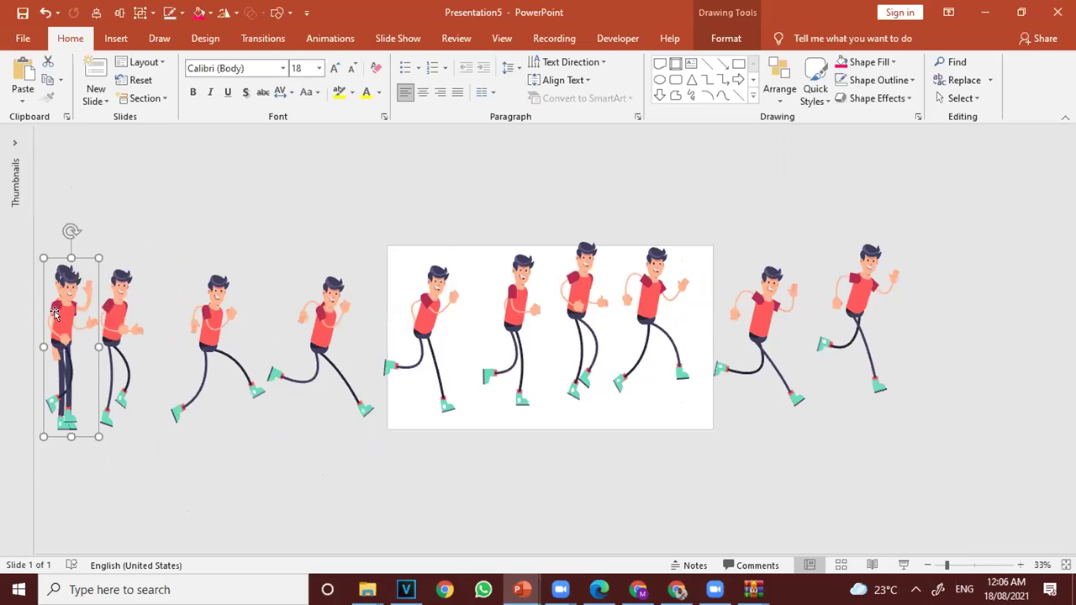
{"action": "key", "text": "Escape"}
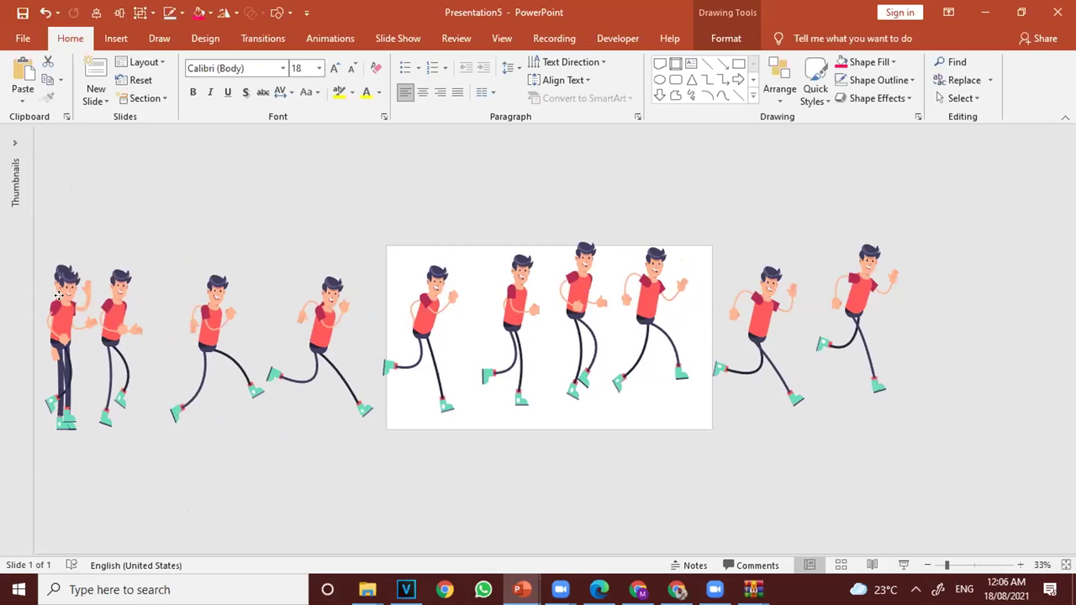
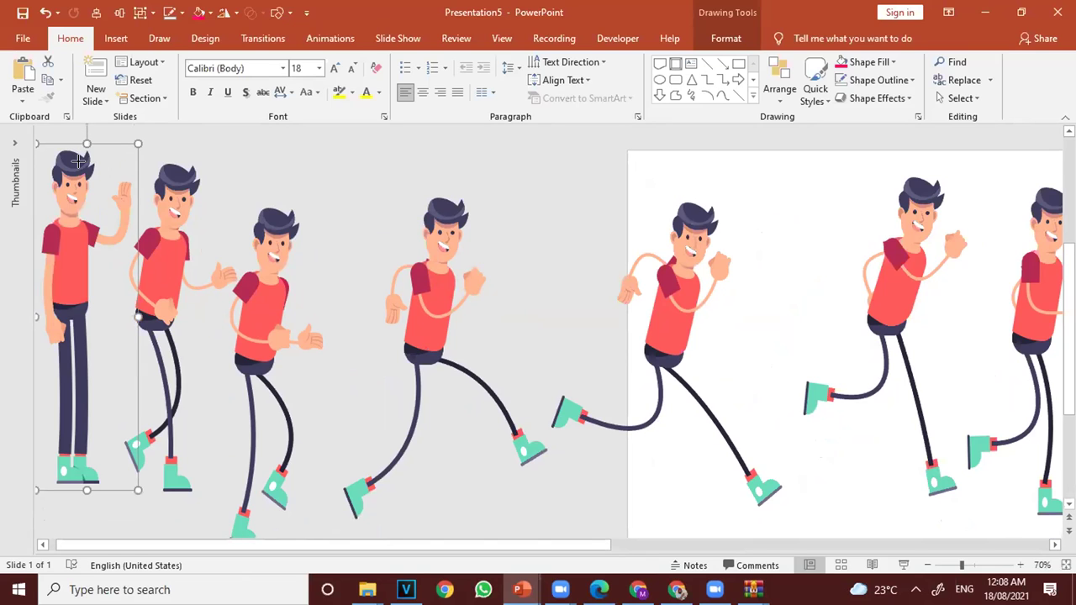
Shorten the standing figure slightly so its head and feet line up with the first running pose beside it.
{"action": "key", "text": "Delete"}
{"action": "key", "text": "ctrl+z"}
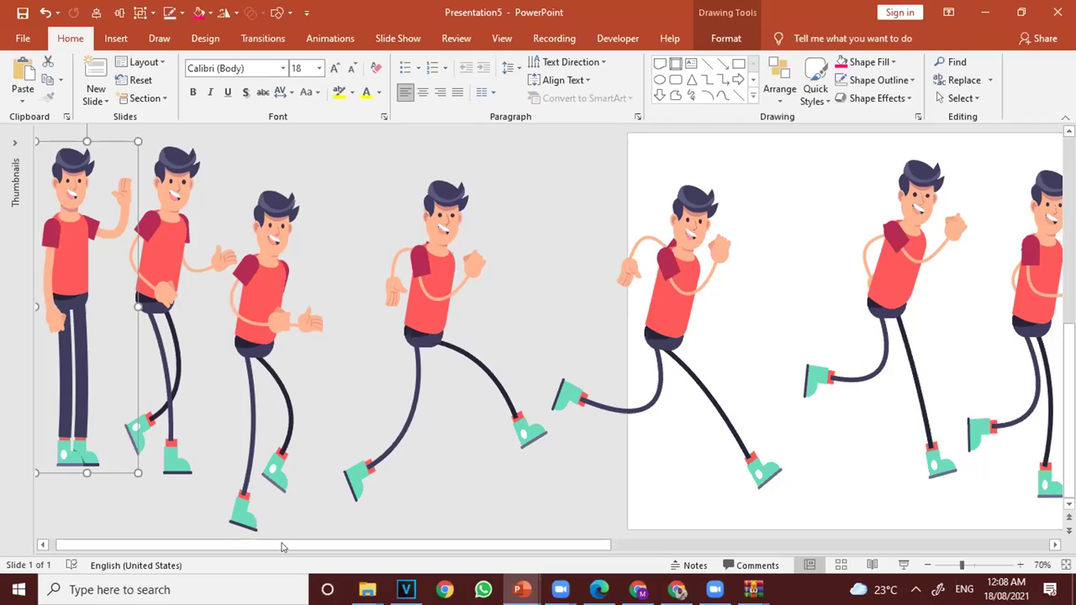
{"action": "key", "text": "Escape"}
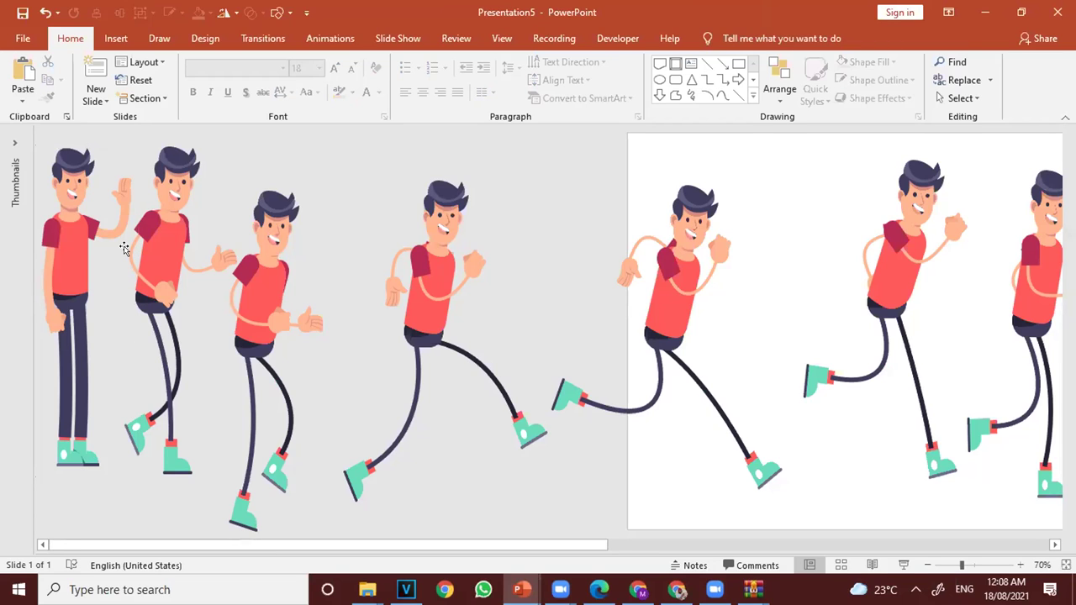
Select the first running pose's arm bent toward the hip and check its line width in the shape formatting settings.
{"action": "left_click", "coordinate": [123, 248]}
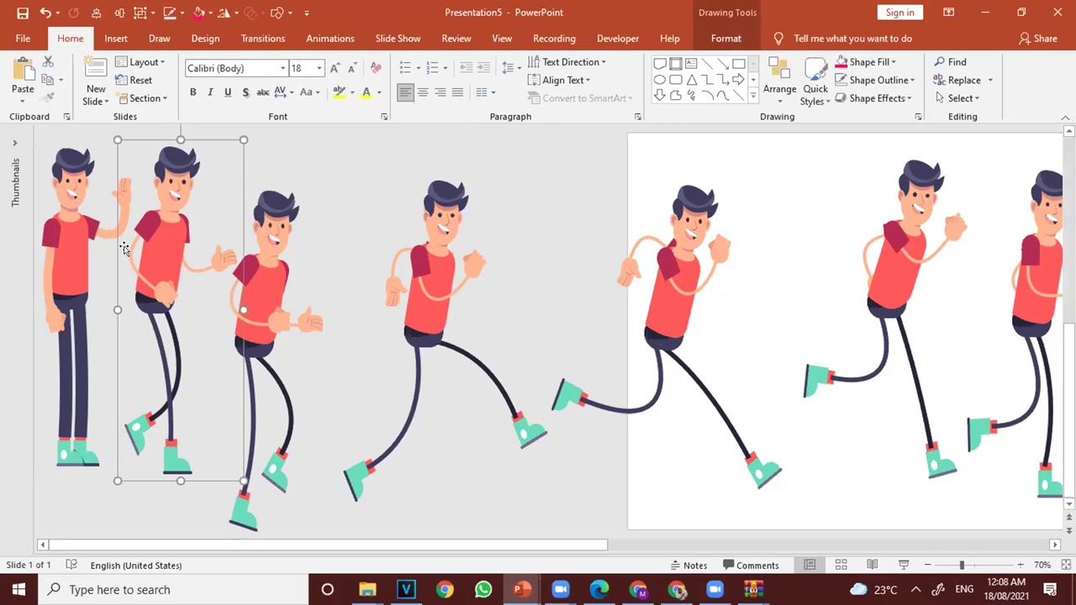
{"action": "left_click", "coordinate": [123, 248]}
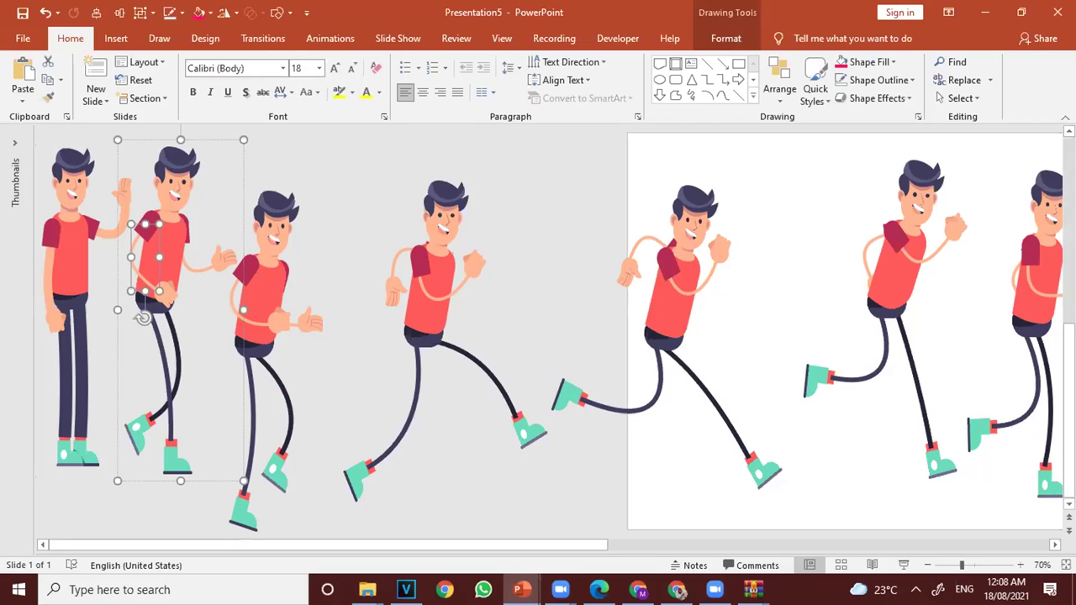
{"action": "left_click", "coordinate": [990, 6]}
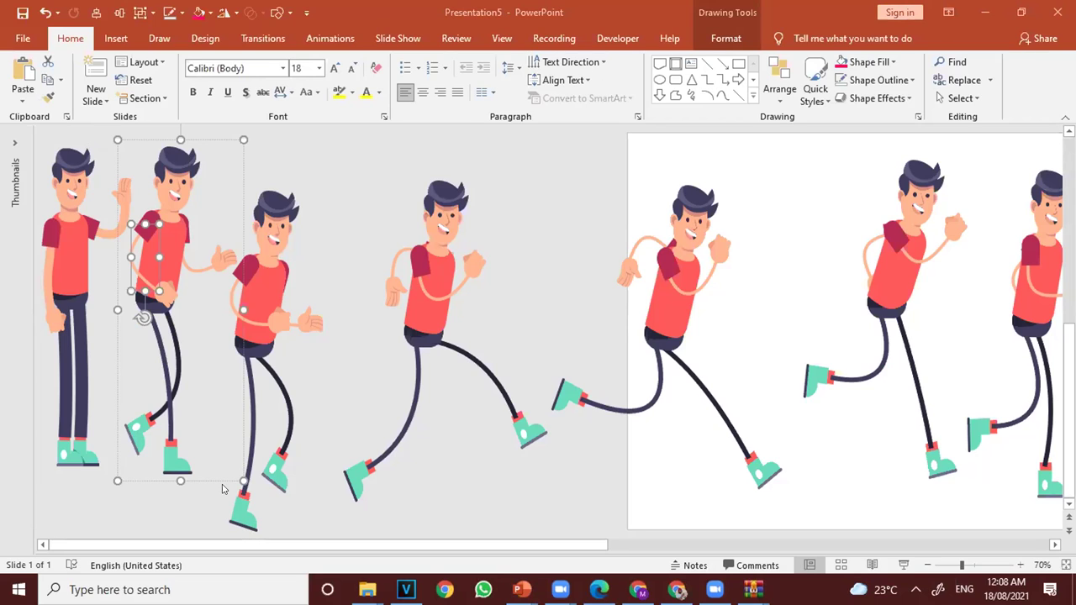
{"action": "left_click", "coordinate": [724, 39]}
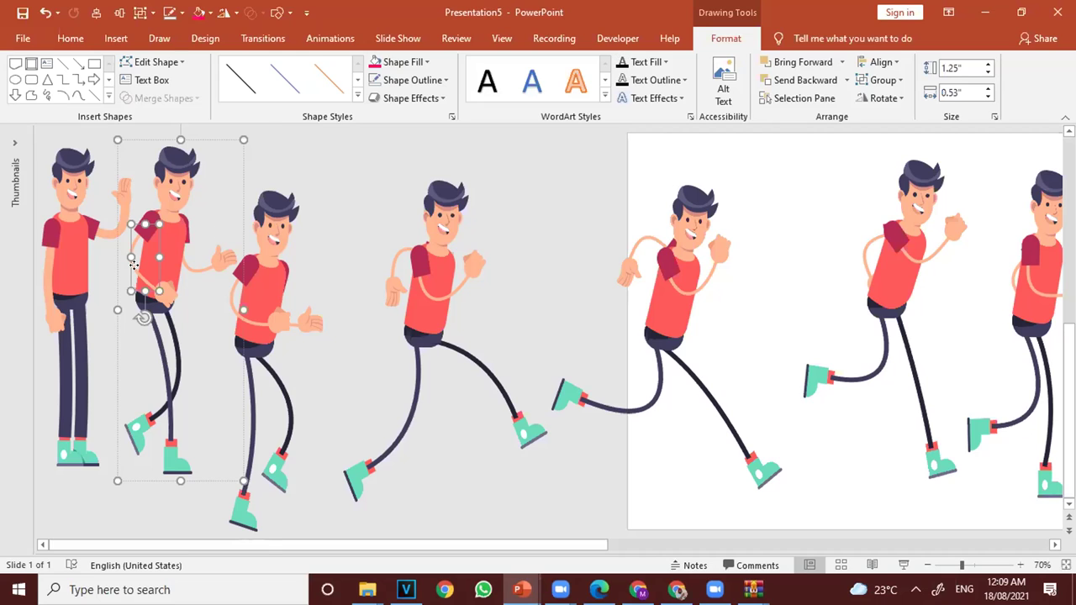
{"action": "right_click", "coordinate": [134, 270]}
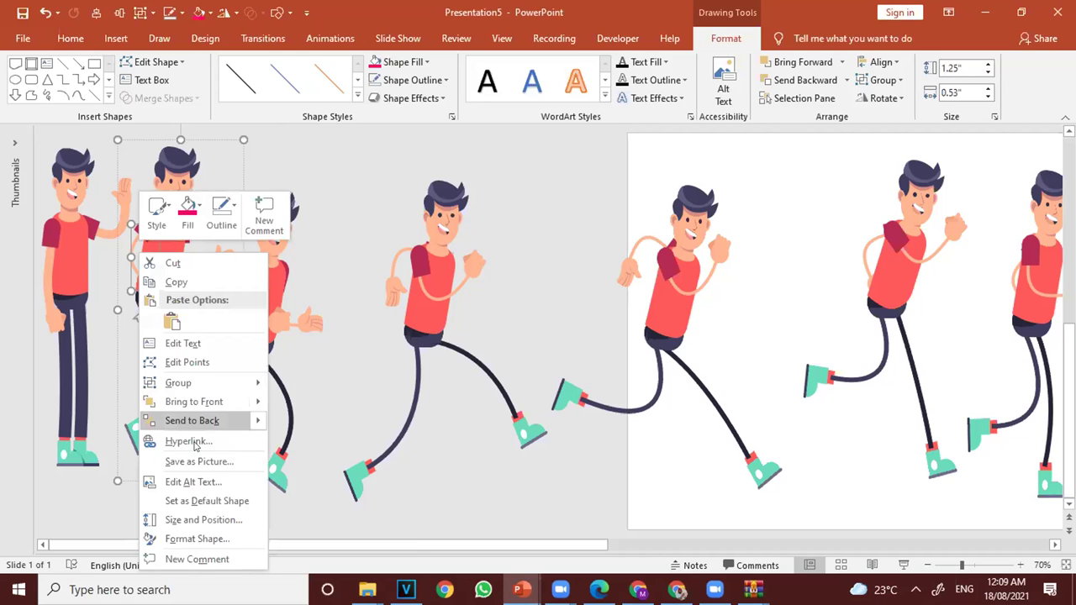
{"action": "left_click", "coordinate": [193, 539]}
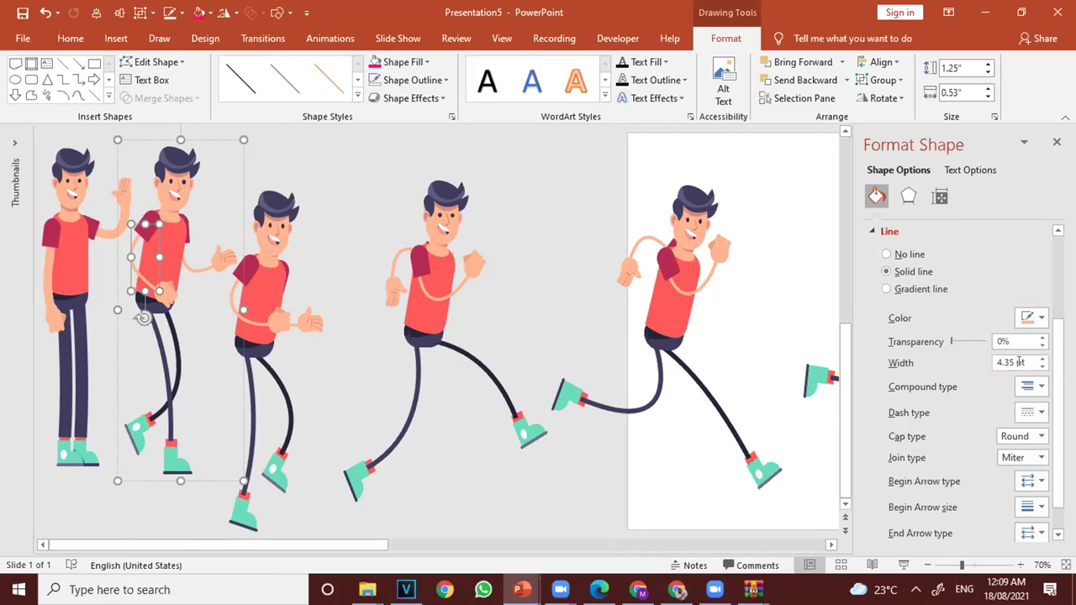
{"action": "left_click", "coordinate": [961, 360]}
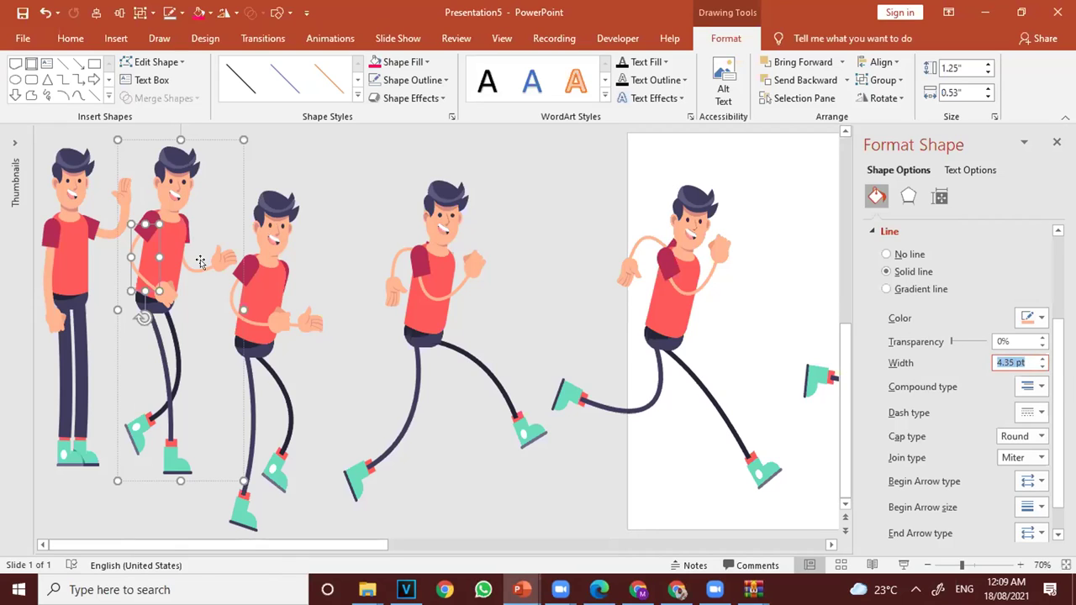
Select the standing figure's lowered arm and look through its size, effects and line formatting settings.
{"action": "left_click", "coordinate": [44, 274]}
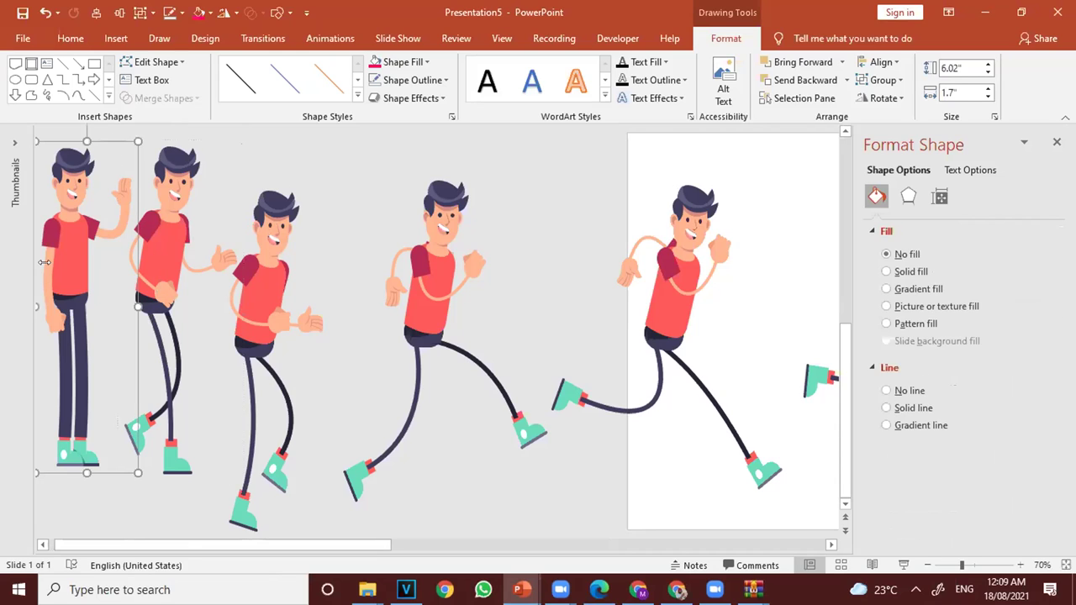
{"action": "left_click", "coordinate": [45, 263]}
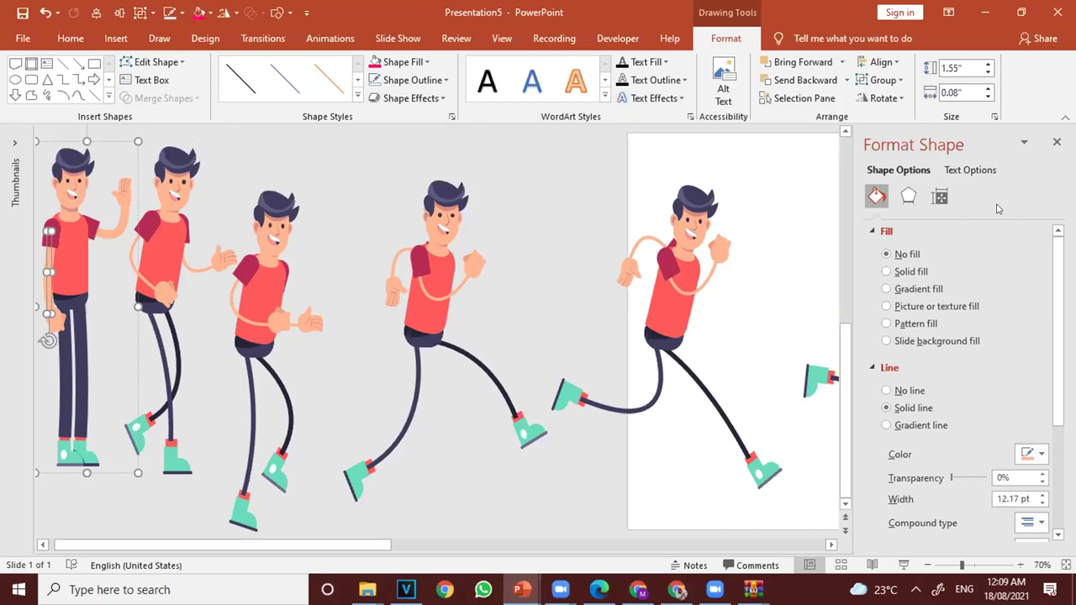
{"action": "left_click", "coordinate": [942, 196]}
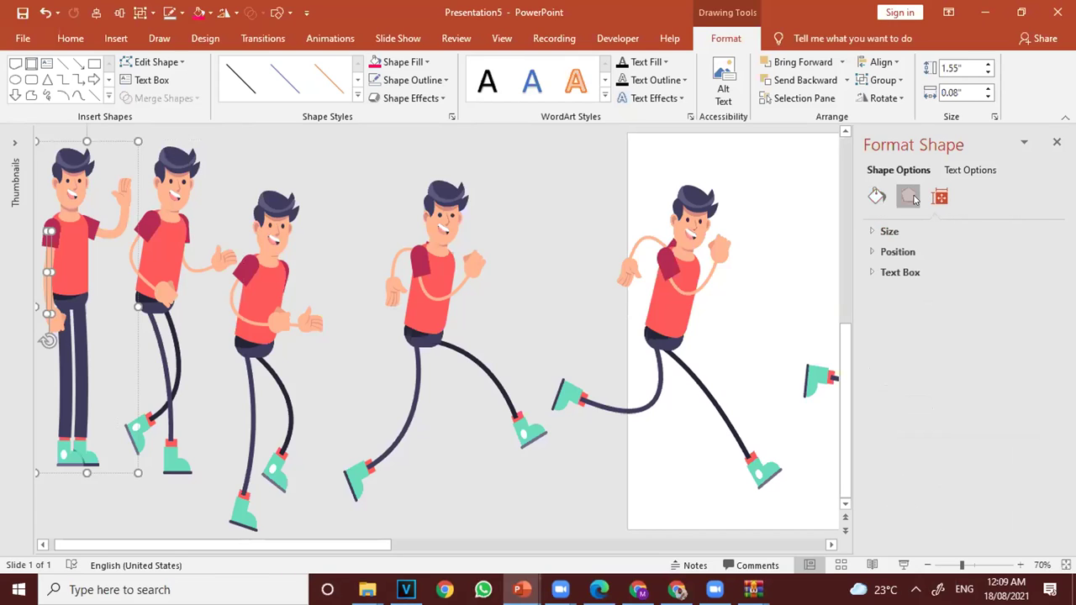
{"action": "left_click", "coordinate": [910, 197]}
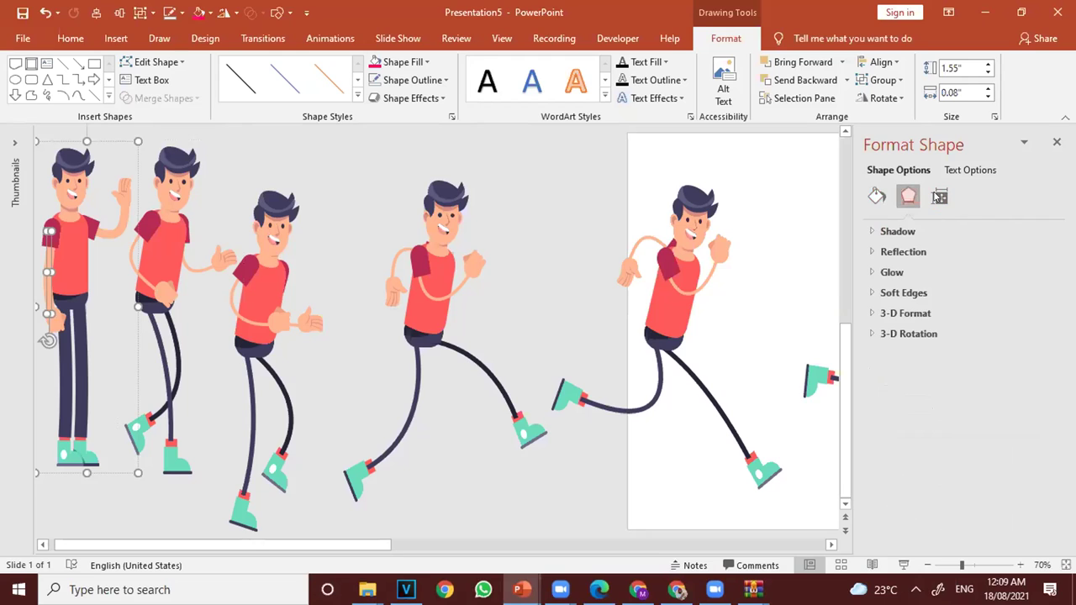
{"action": "left_click", "coordinate": [879, 199]}
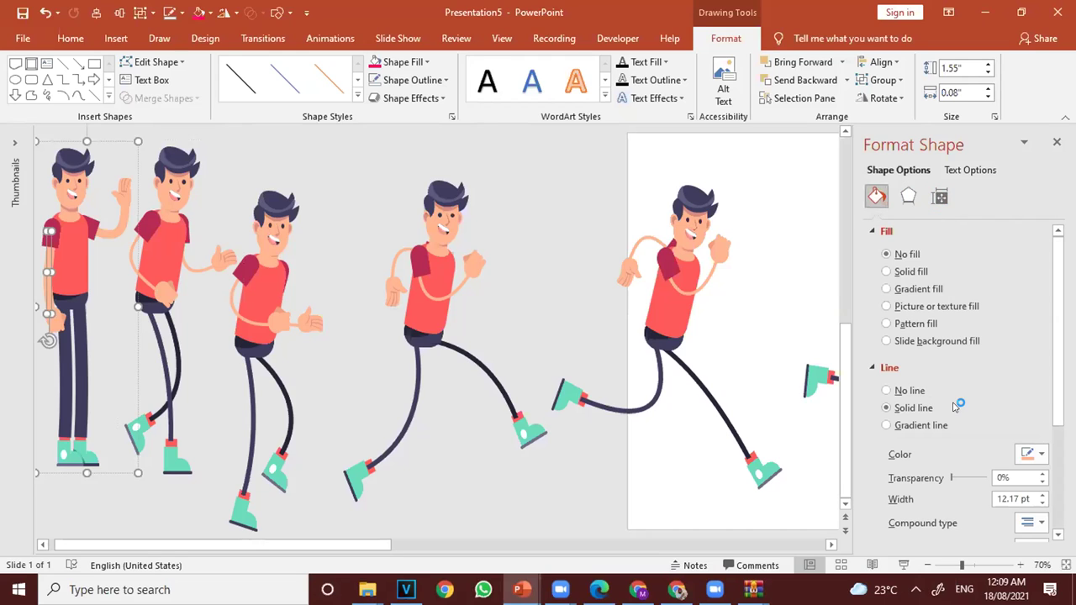
{"action": "left_click", "coordinate": [940, 194]}
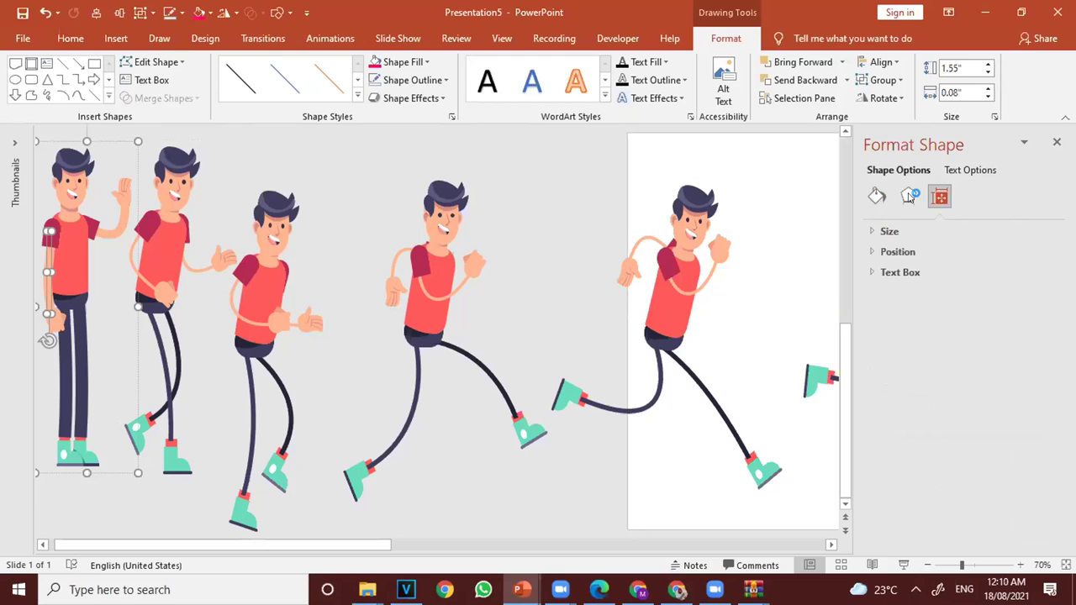
{"action": "left_click", "coordinate": [904, 197]}
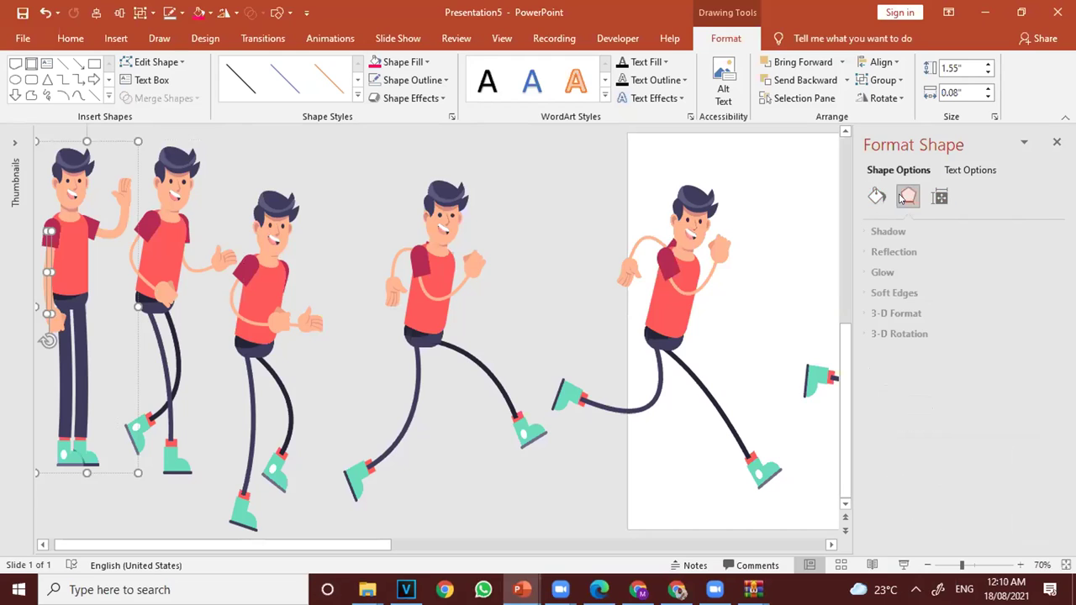
{"action": "left_click", "coordinate": [880, 198]}
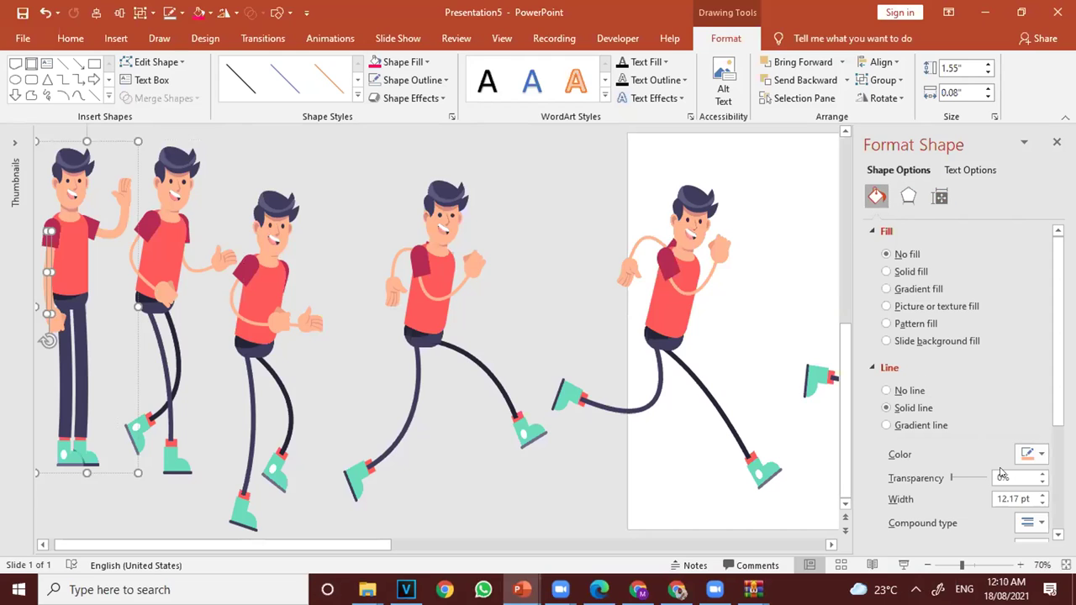
Set the line width of the standing figure's lowered arm to 4.35 pt and deselect it.
{"action": "scroll", "coordinate": [1003, 347], "scroll_direction": "down", "scroll_amount": 2}
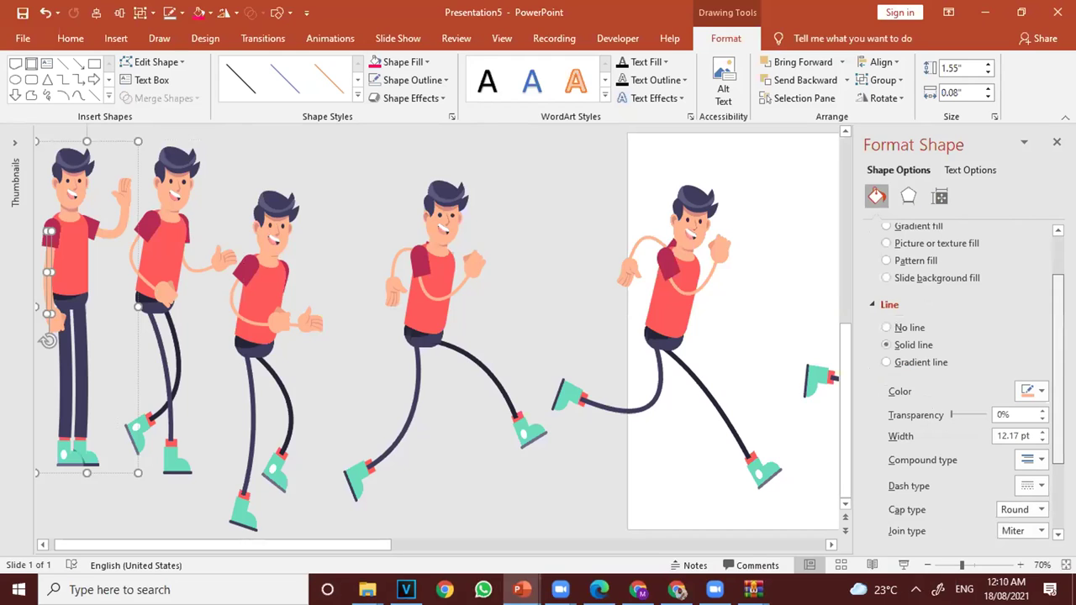
{"action": "scroll", "coordinate": [1003, 346], "scroll_direction": "down", "scroll_amount": 2}
{"action": "left_click", "coordinate": [1005, 354]}
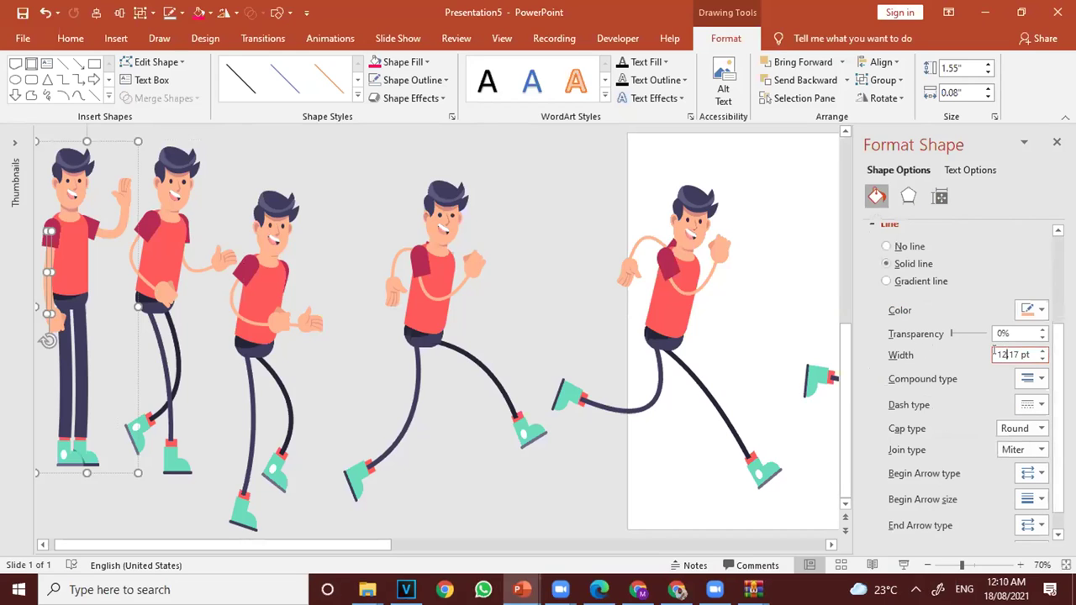
{"action": "left_click", "coordinate": [995, 354]}
{"action": "left_click", "coordinate": [1034, 354], "text": "shift"}
{"action": "type", "text": "4.35"}
{"action": "key", "text": "Return"}
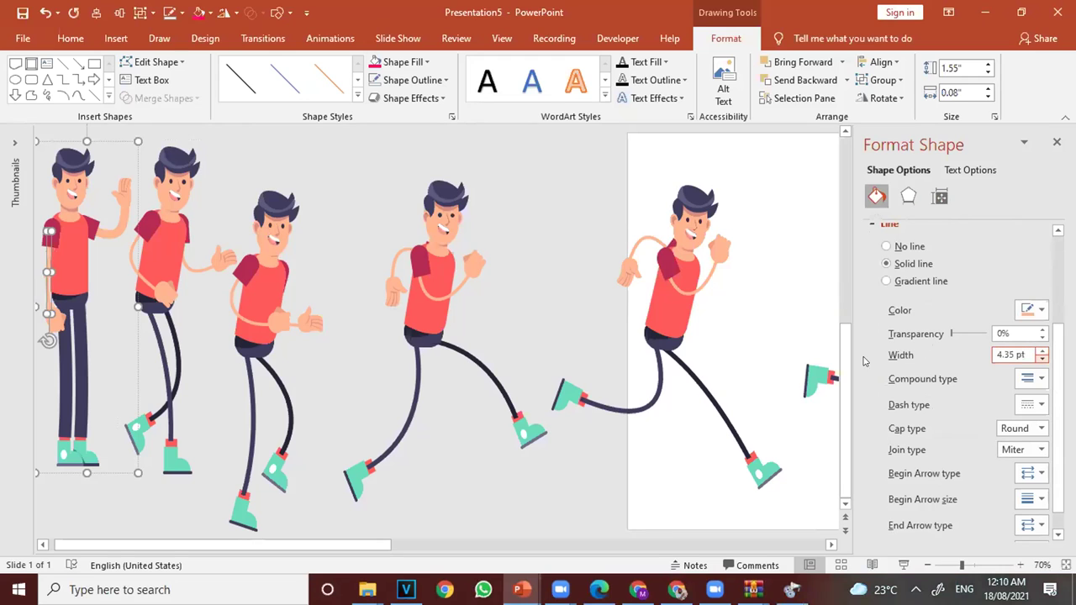
{"action": "left_click", "coordinate": [311, 172]}
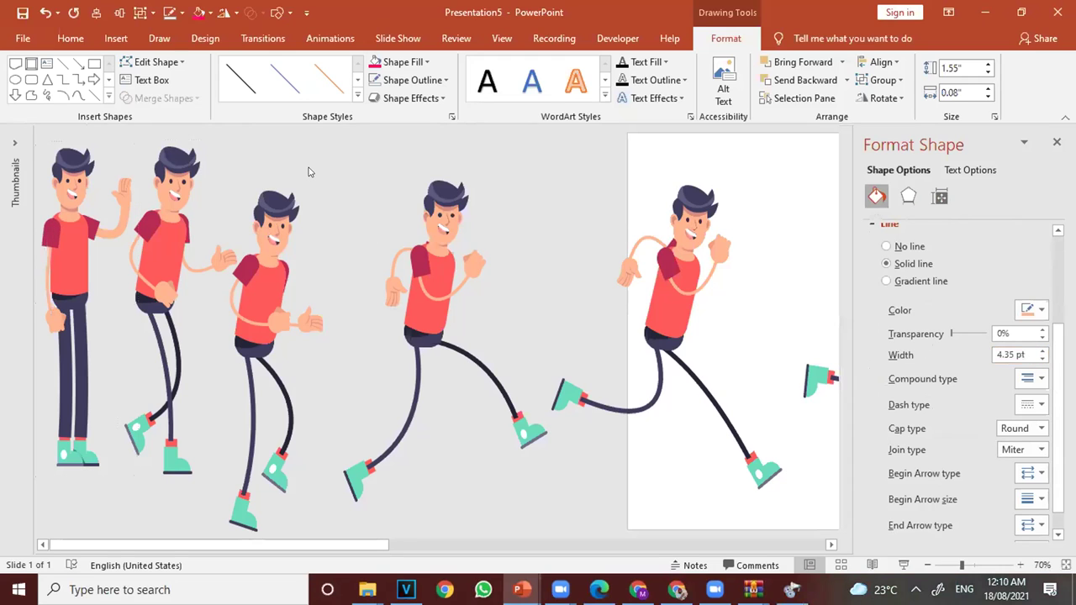
Select the first running pose's forward arm and check its line width in the shape formatting settings.
{"action": "left_click", "coordinate": [98, 229]}
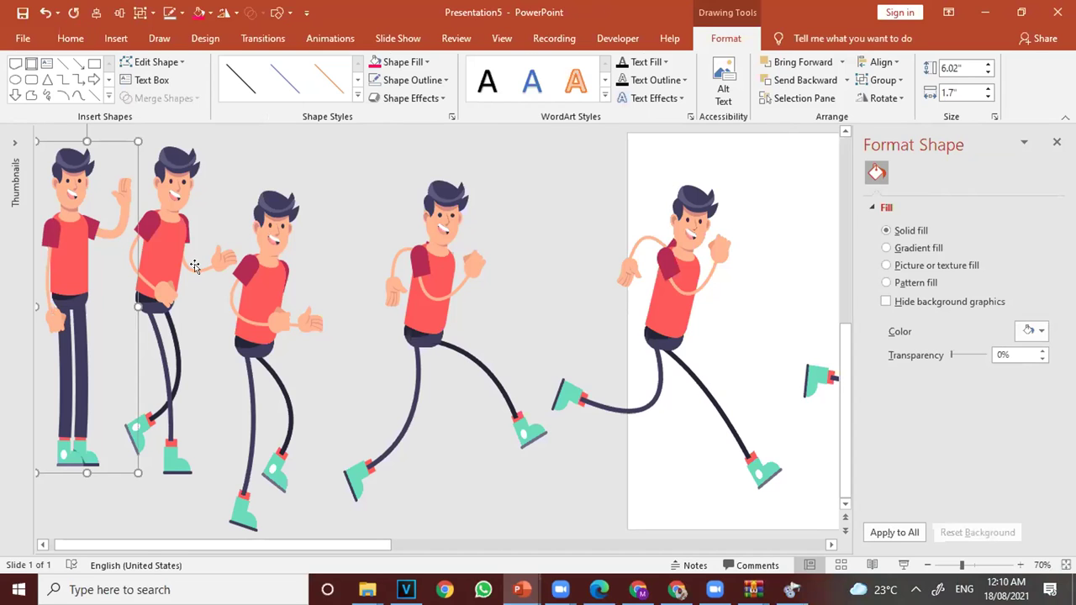
{"action": "left_click", "coordinate": [194, 267]}
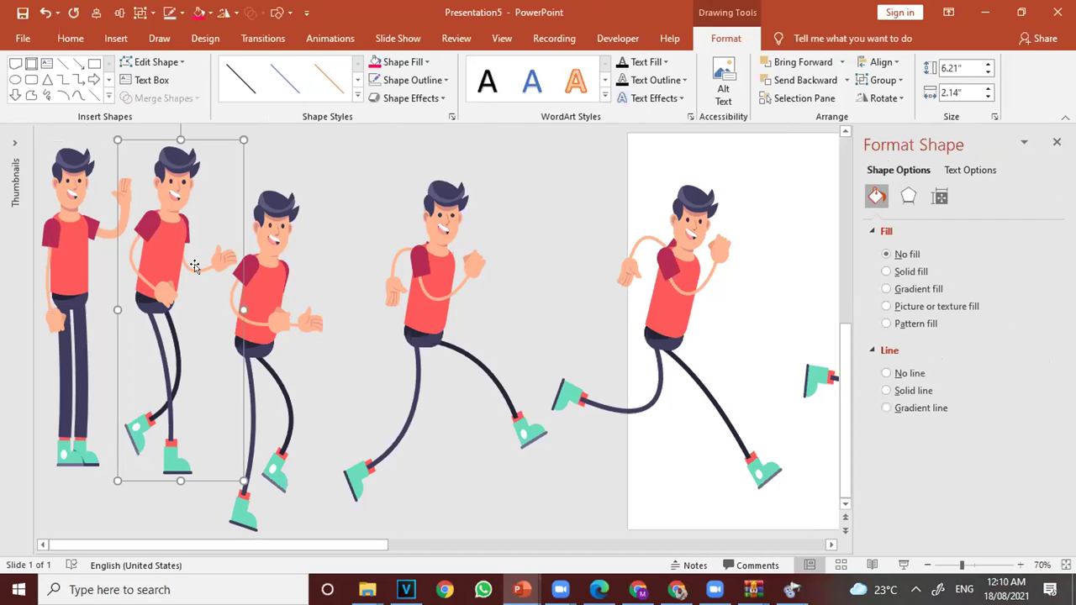
{"action": "left_click", "coordinate": [201, 266]}
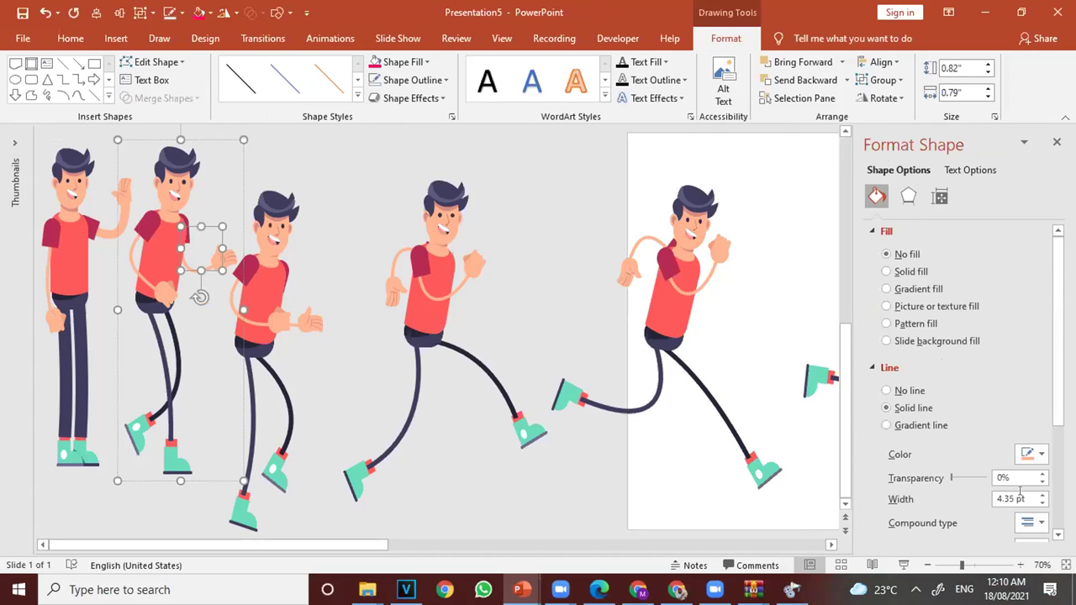
Set the line width of the standing figure's raised arm to 4.35 pt and deselect it.
{"action": "left_click", "coordinate": [99, 228]}
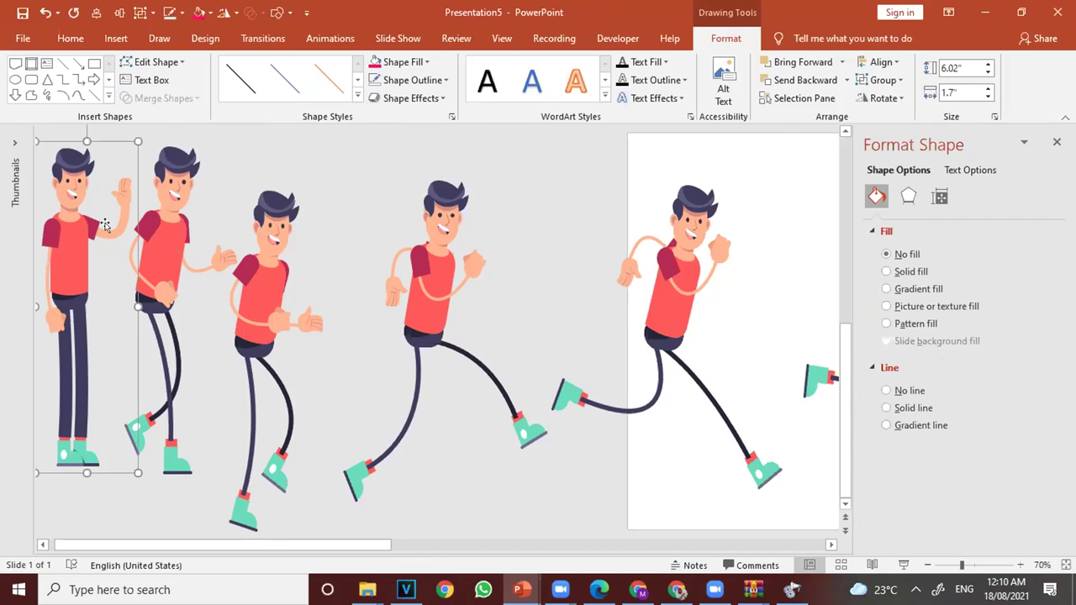
{"action": "left_click", "coordinate": [105, 225]}
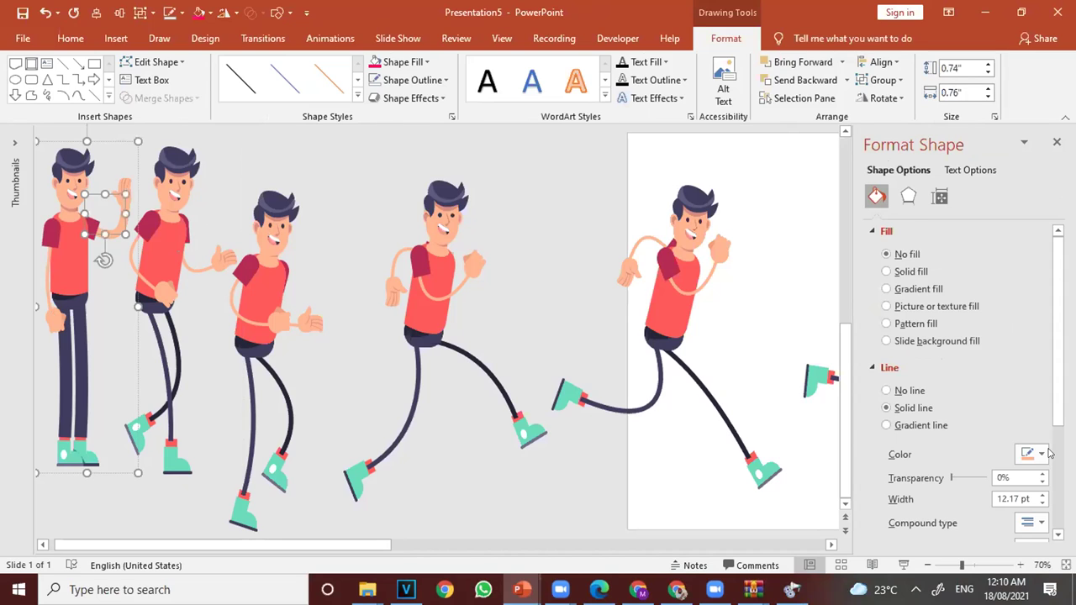
{"action": "left_click_drag", "start_coordinate": [1030, 499], "coordinate": [899, 502]}
{"action": "type", "text": "4.35"}
{"action": "key", "text": "Return"}
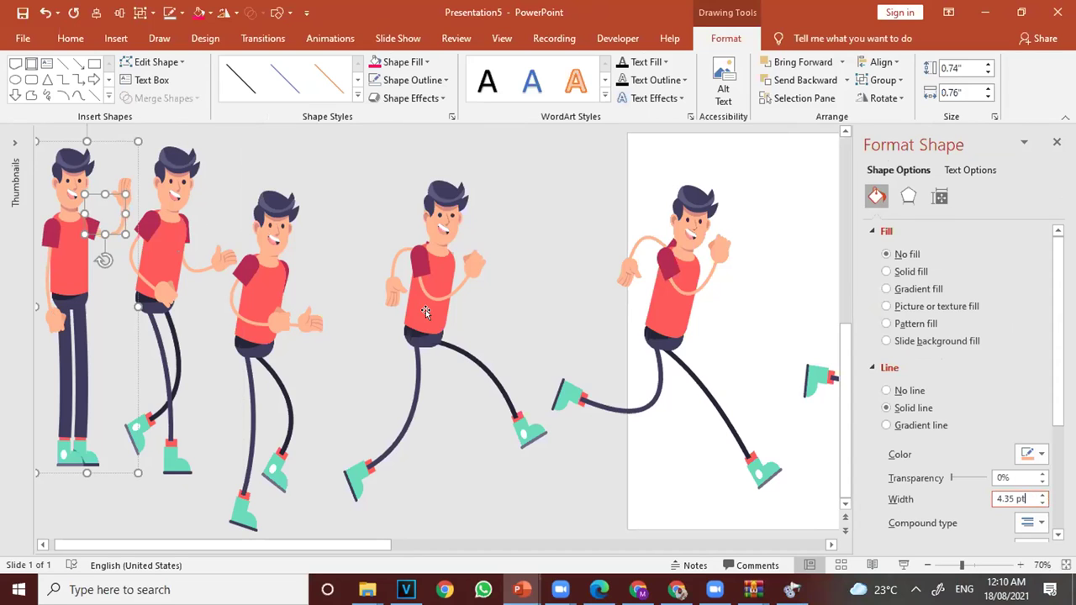
{"action": "left_click", "coordinate": [358, 186]}
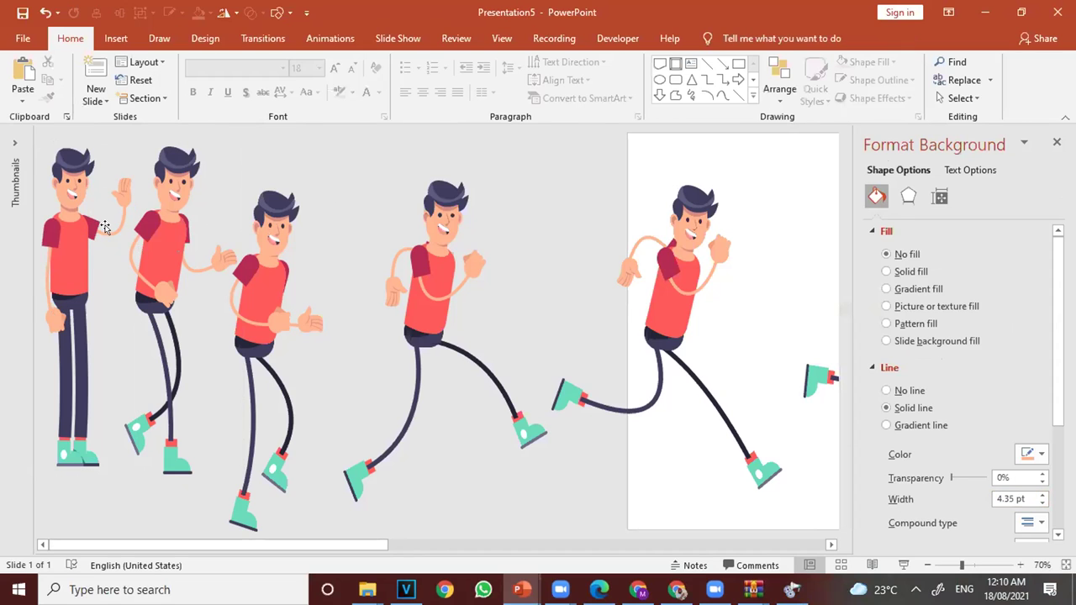
Select the first running pose's straight supporting leg and check its line width.
{"action": "left_click", "coordinate": [154, 340]}
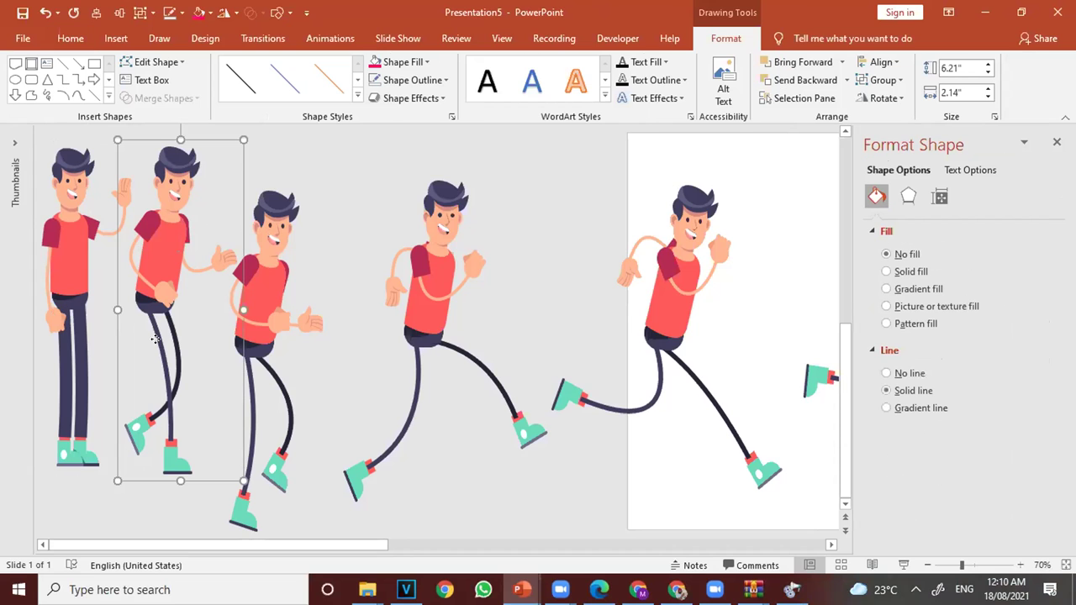
{"action": "left_click", "coordinate": [155, 341]}
{"action": "left_click", "coordinate": [1019, 497]}
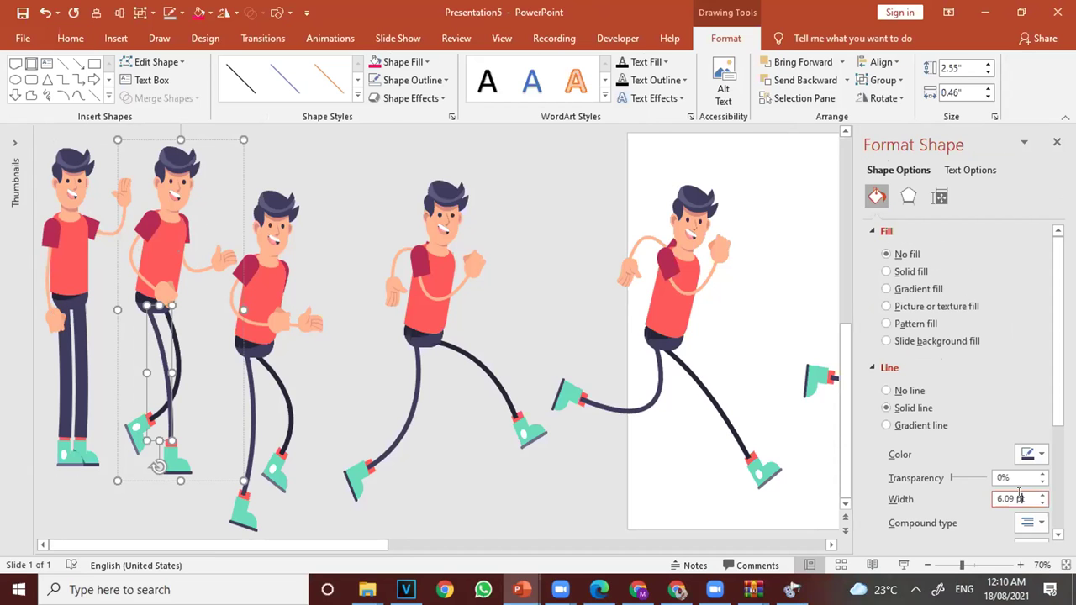
{"action": "key", "text": "ctrl+a"}
{"action": "key", "text": "Return"}
Set the line width of the standing figure's leg below the lowered arm to 6.09 pt.
{"action": "left_click", "coordinate": [57, 366]}
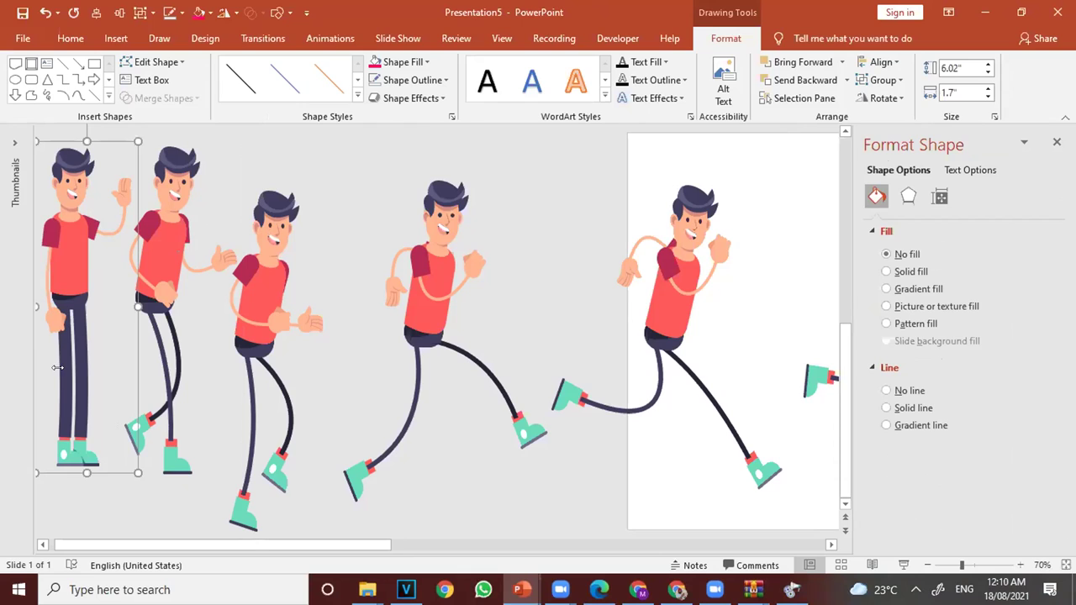
{"action": "left_click", "coordinate": [58, 367]}
{"action": "left_click_drag", "start_coordinate": [1026, 498], "coordinate": [950, 498]}
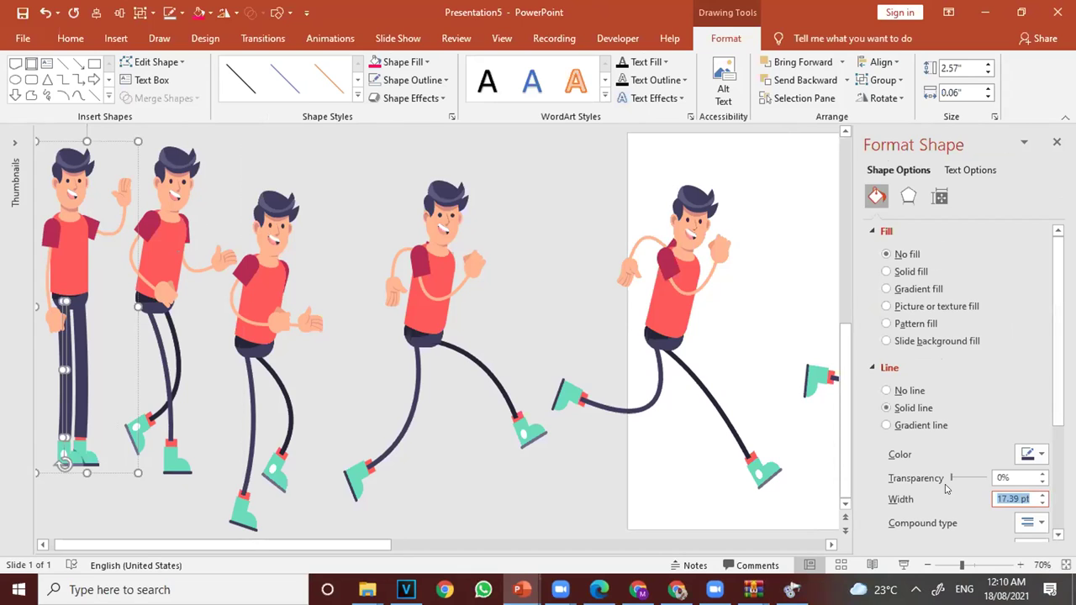
{"action": "type", "text": "6.09"}
{"action": "key", "text": "Return"}
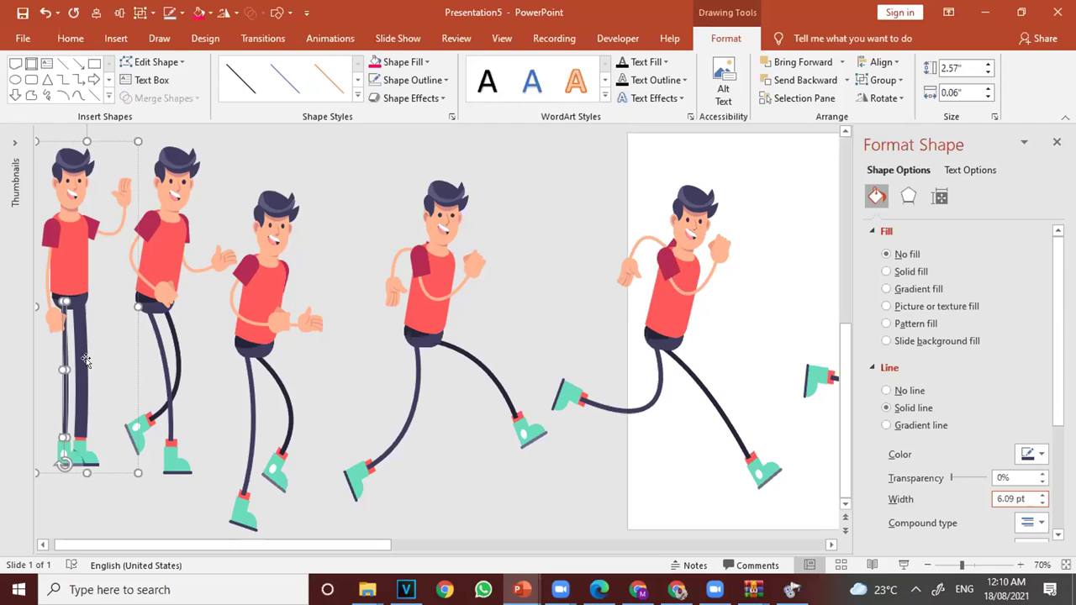
Check the line width of the first running pose's bent leg and set the standing figure's remaining thick leg to 6.09 pt.
{"action": "left_click", "coordinate": [171, 334]}
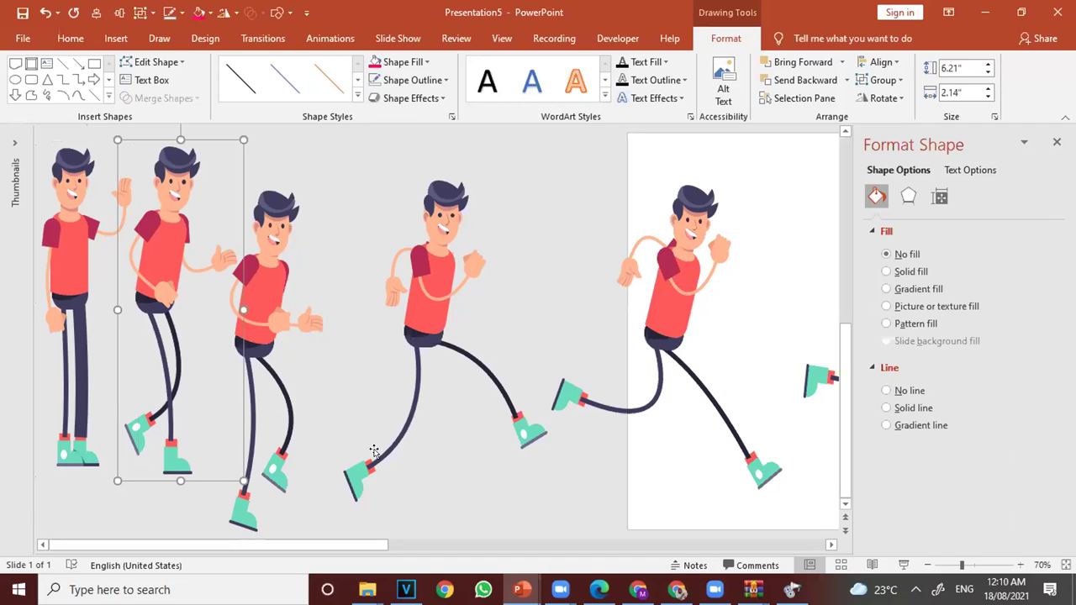
{"action": "left_click", "coordinate": [171, 334]}
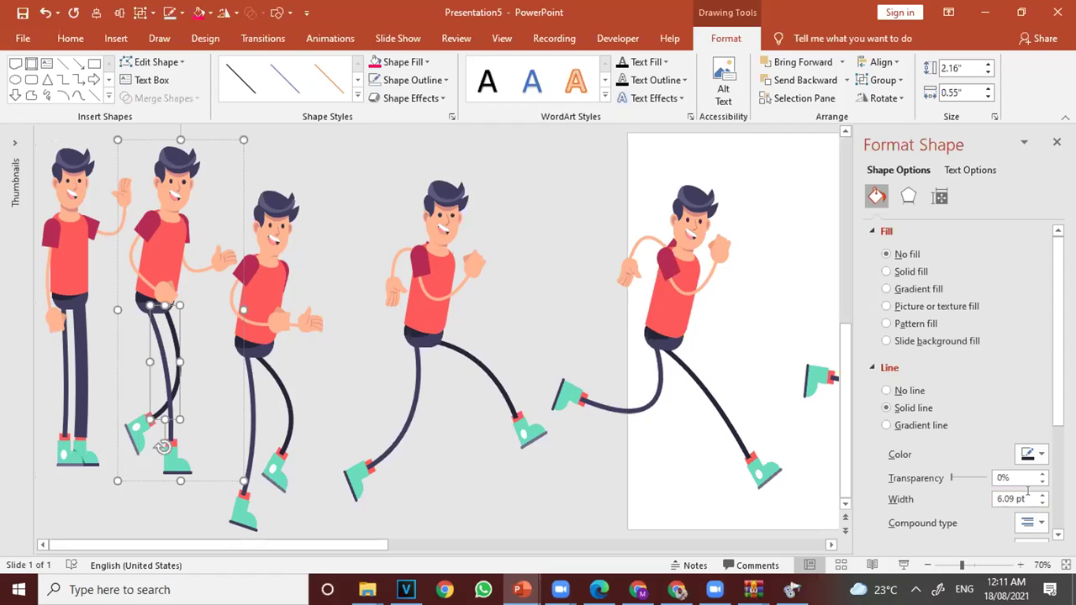
{"action": "left_click", "coordinate": [83, 339]}
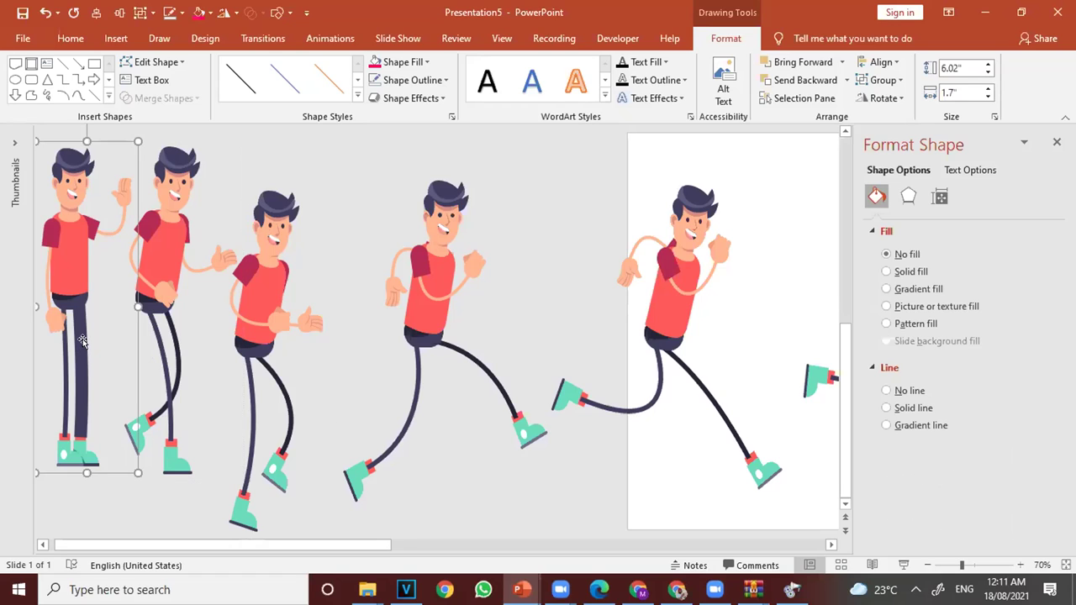
{"action": "left_click", "coordinate": [80, 337]}
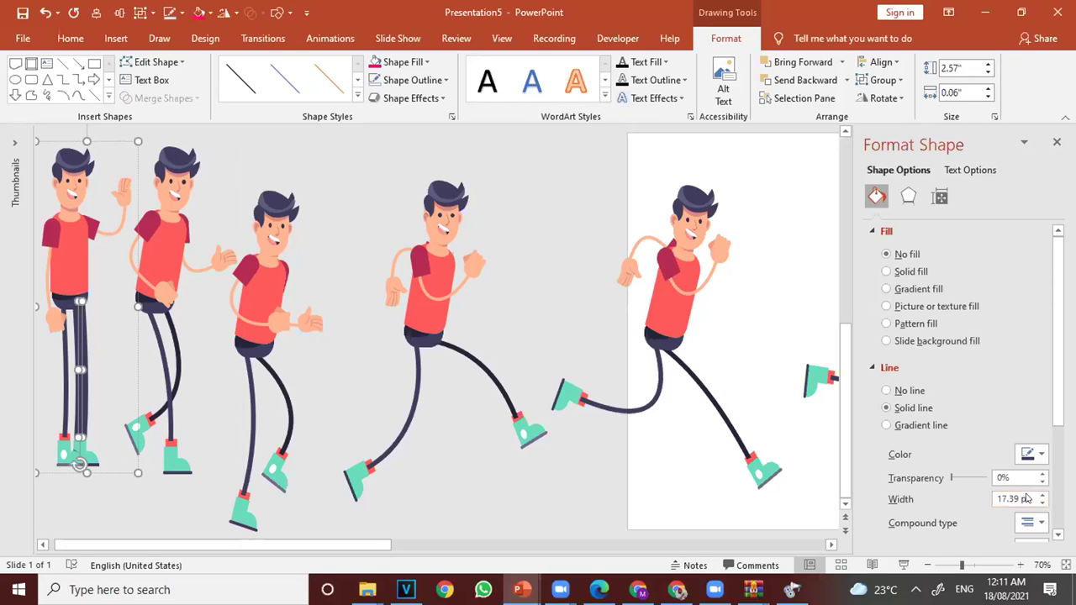
{"action": "left_click", "coordinate": [912, 496]}
{"action": "type", "text": "6.09"}
{"action": "key", "text": "Return"}
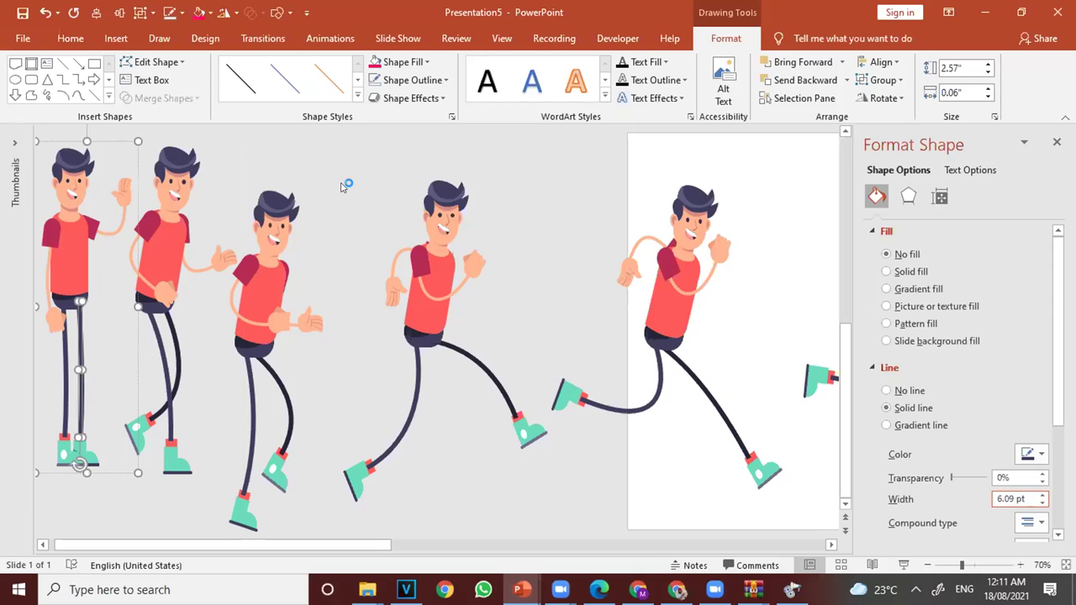
{"action": "left_click", "coordinate": [548, 171]}
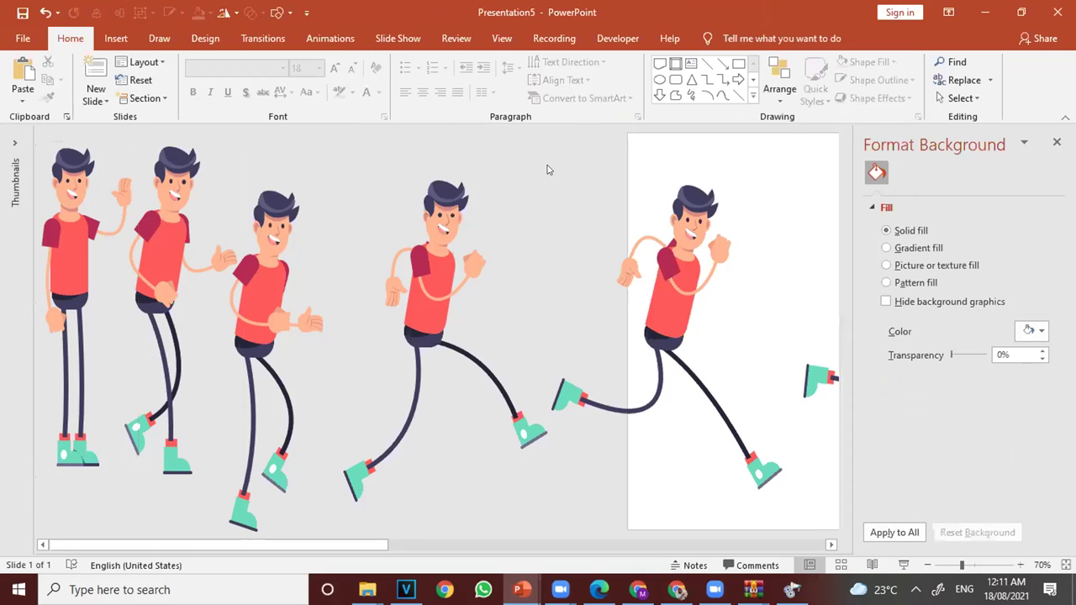
Look over the whole row of poses and examine the second pose on the slide, including its size settings.
{"action": "scroll", "coordinate": [548, 170], "scroll_direction": "down", "scroll_amount": 4}
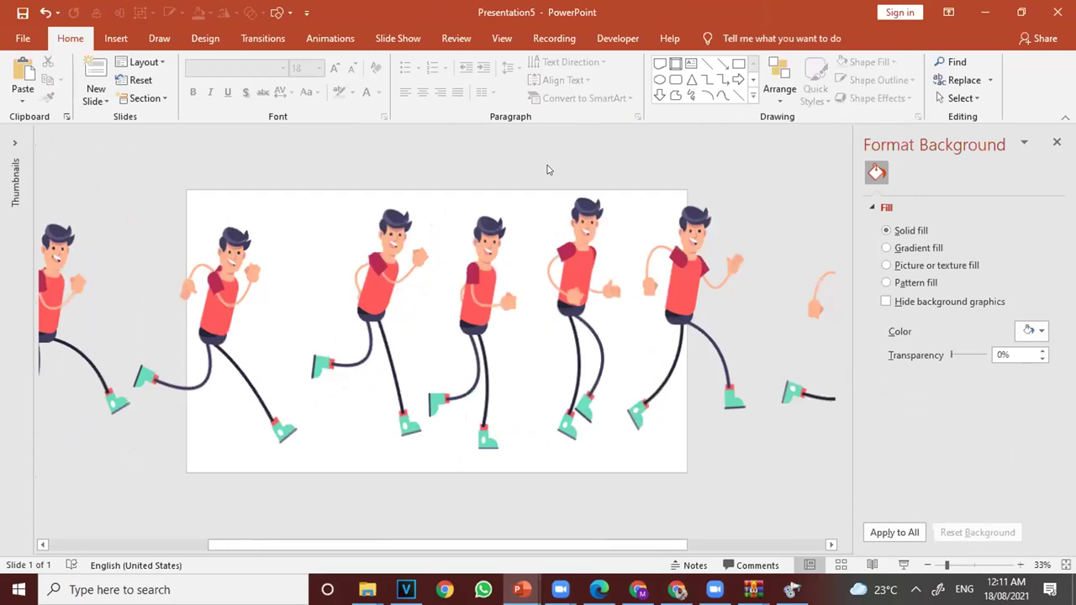
{"action": "scroll", "coordinate": [548, 170], "scroll_direction": "down", "scroll_amount": 1}
{"action": "scroll", "coordinate": [548, 169], "scroll_direction": "down", "scroll_amount": 2}
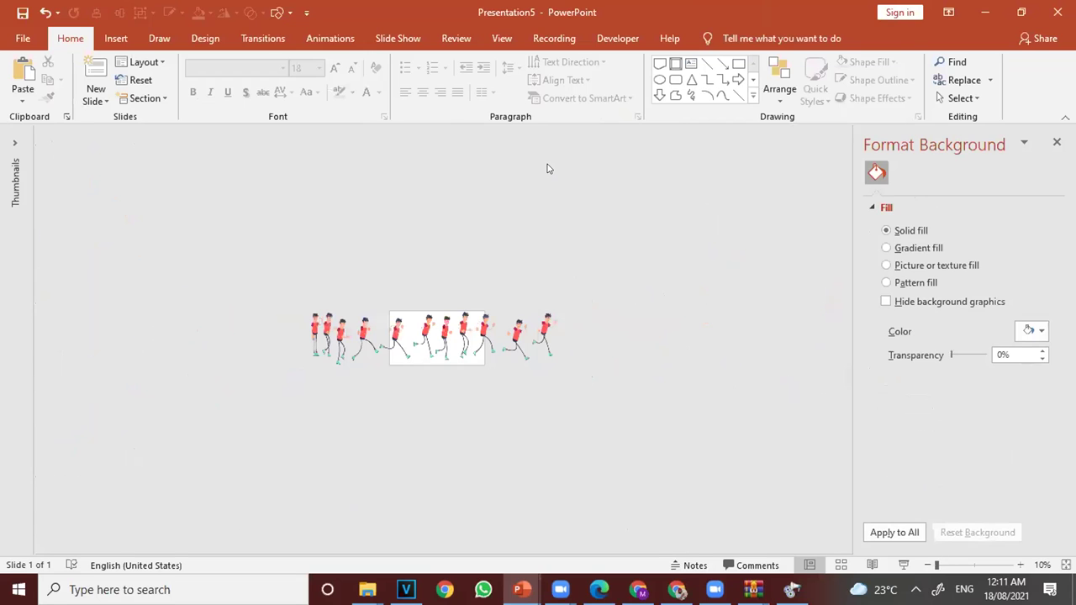
{"action": "scroll", "coordinate": [547, 169], "scroll_direction": "up", "scroll_amount": 2}
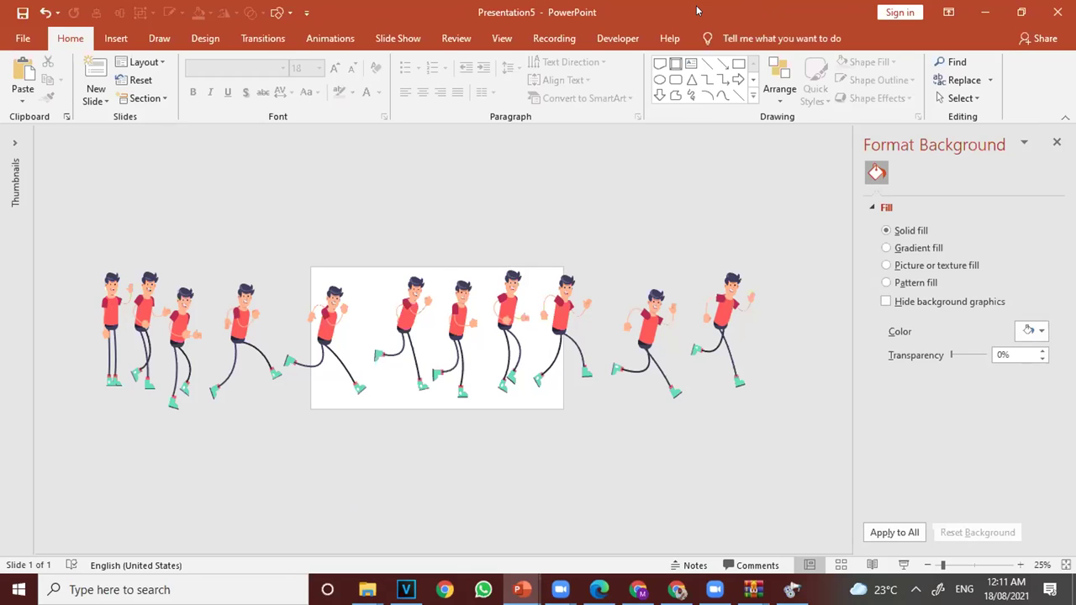
{"action": "left_click", "coordinate": [413, 285]}
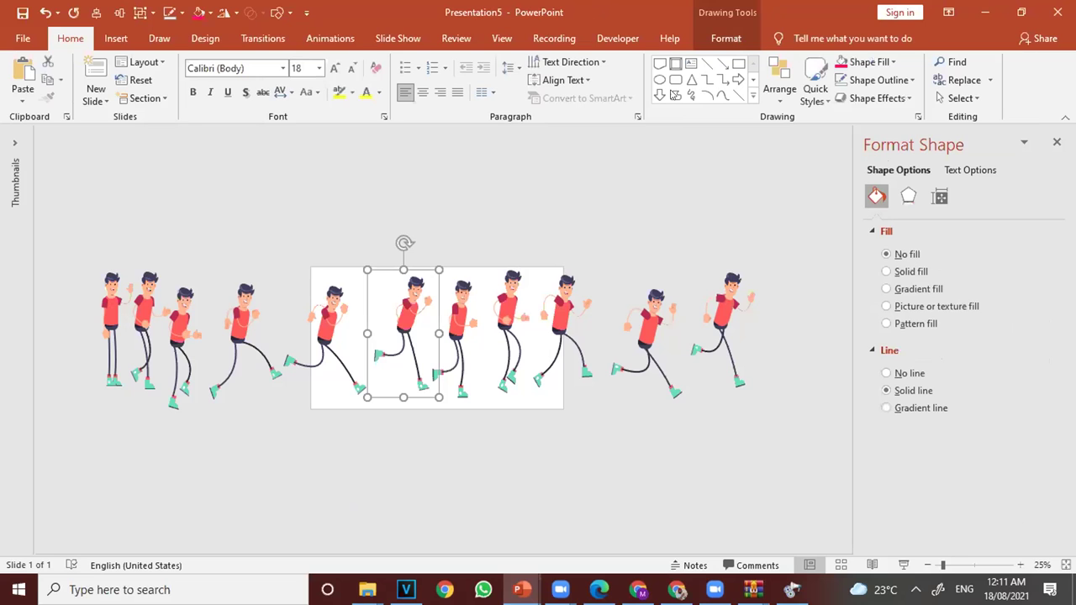
{"action": "left_click", "coordinate": [729, 38]}
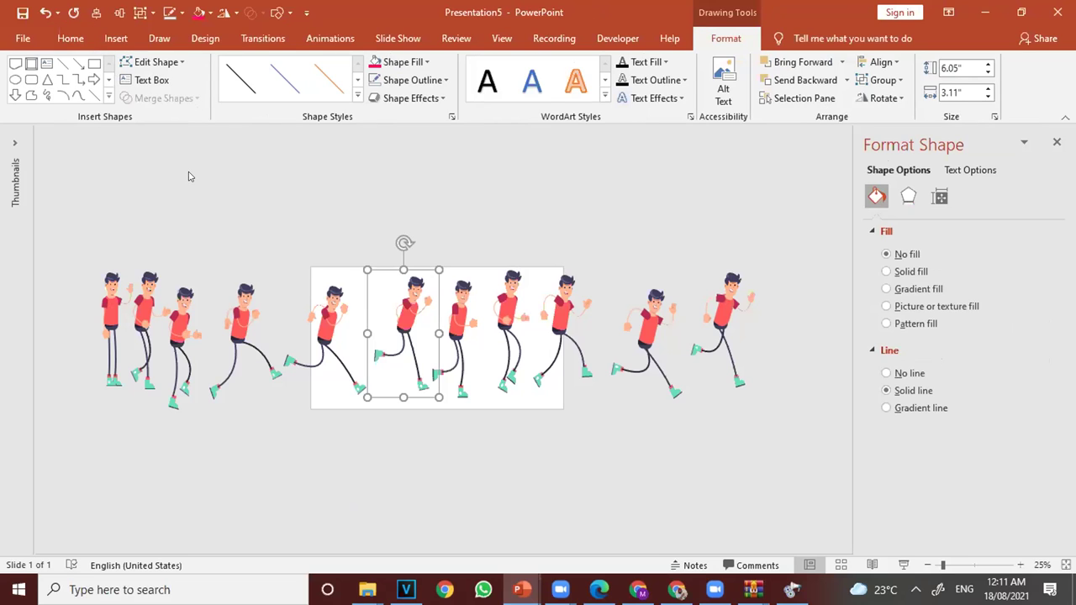
{"action": "left_click", "coordinate": [409, 175]}
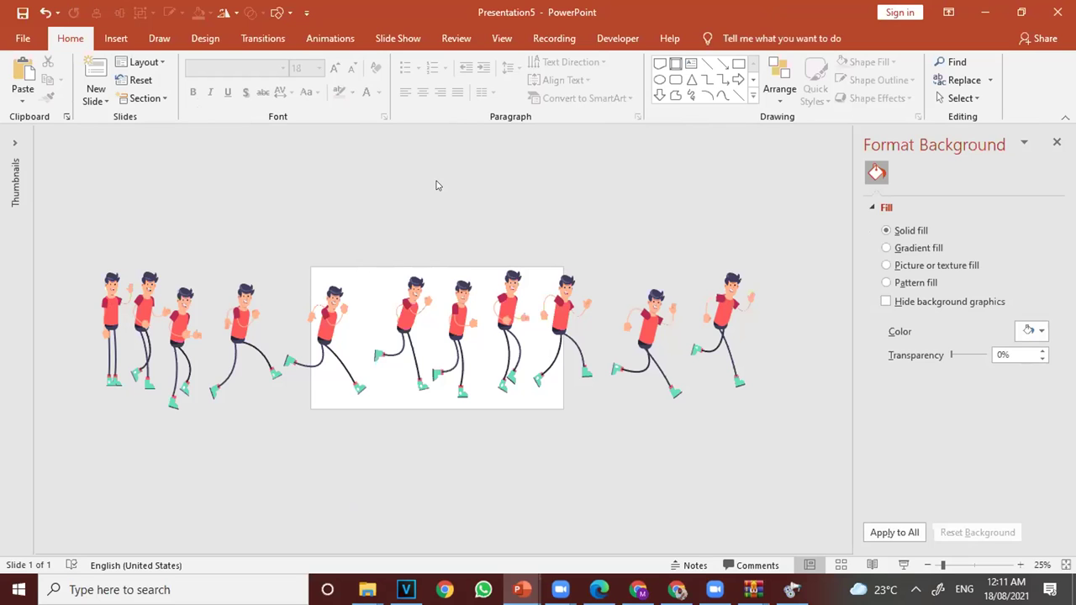
{"action": "scroll", "coordinate": [446, 186], "scroll_direction": "up", "scroll_amount": 4, "text": "ctrl"}
{"action": "scroll", "coordinate": [447, 189], "scroll_direction": "up", "scroll_amount": 1, "text": "ctrl"}
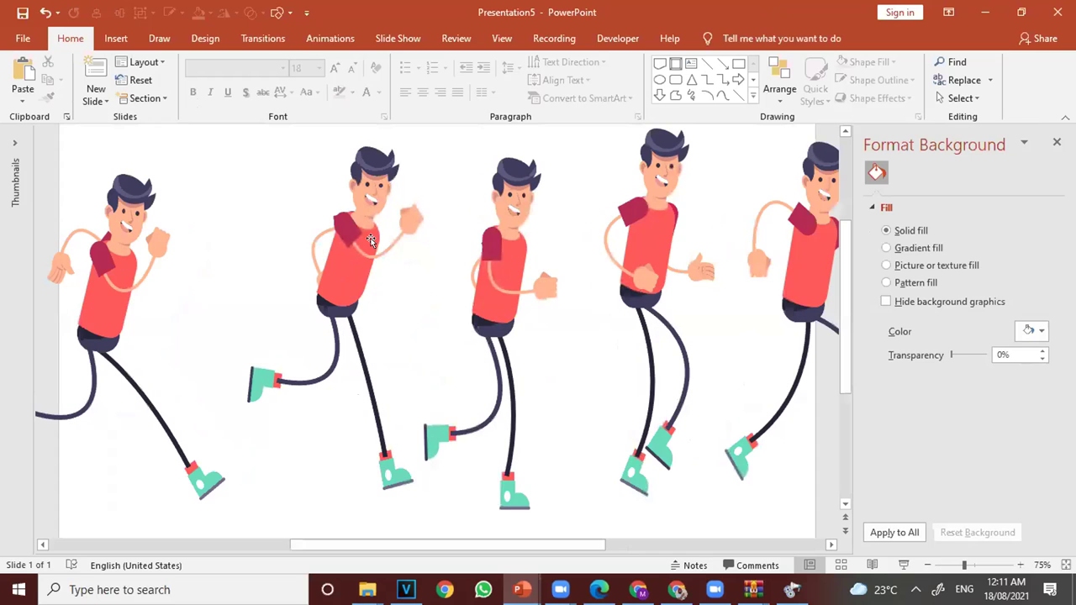
{"action": "left_click", "coordinate": [353, 349]}
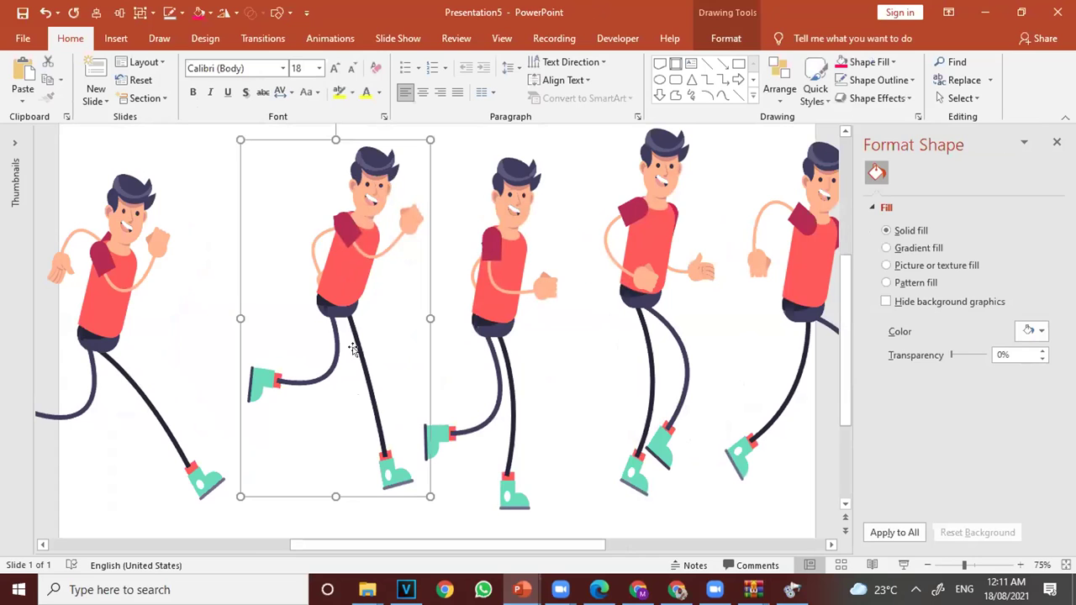
{"action": "scroll", "coordinate": [448, 253], "scroll_direction": "down", "scroll_amount": 3, "text": "ctrl"}
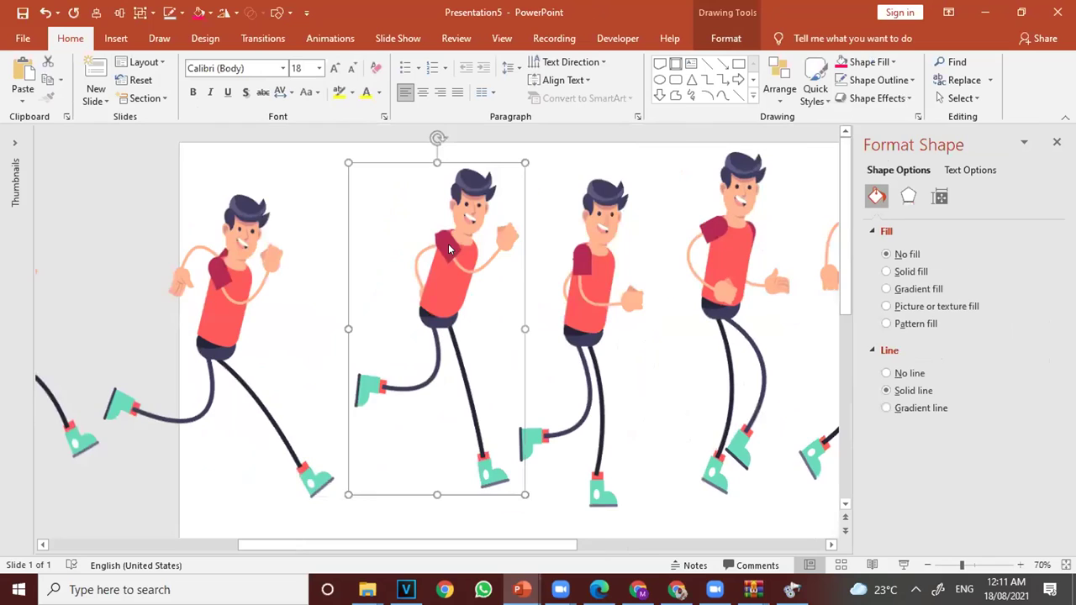
{"action": "scroll", "coordinate": [446, 251], "scroll_direction": "down", "scroll_amount": 1, "text": "ctrl"}
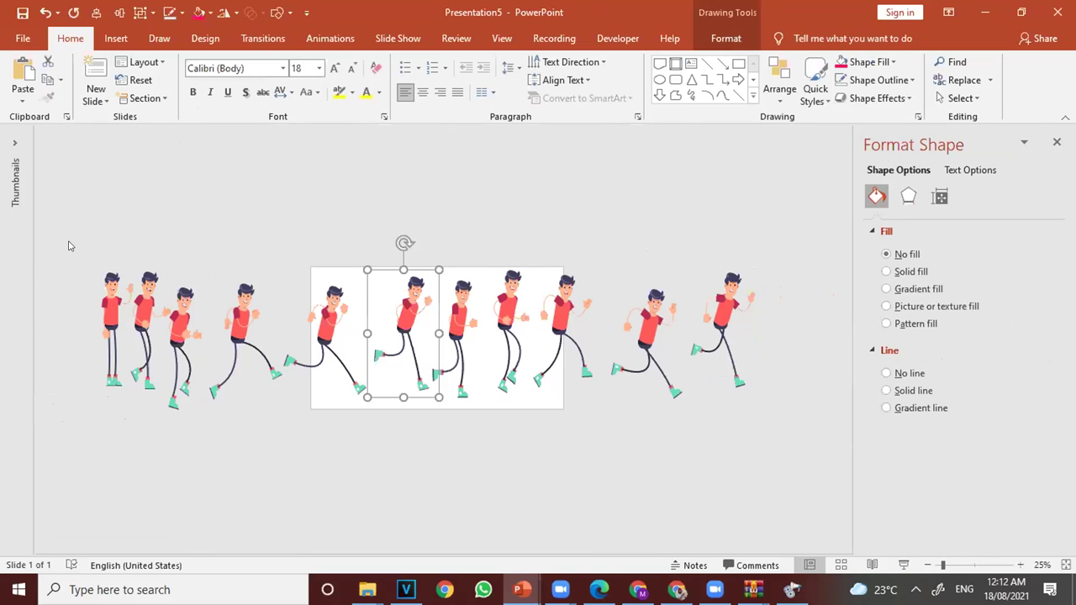
Select all the poses in the row together and clear the selection.
{"action": "left_click", "coordinate": [433, 433]}
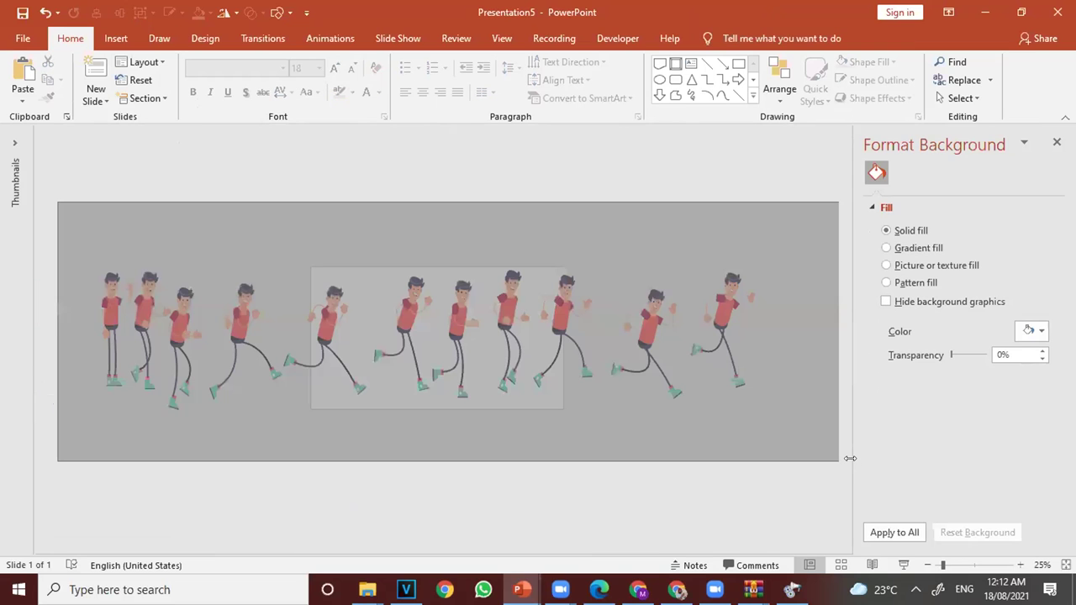
{"action": "left_click_drag", "start_coordinate": [850, 458], "coordinate": [846, 452]}
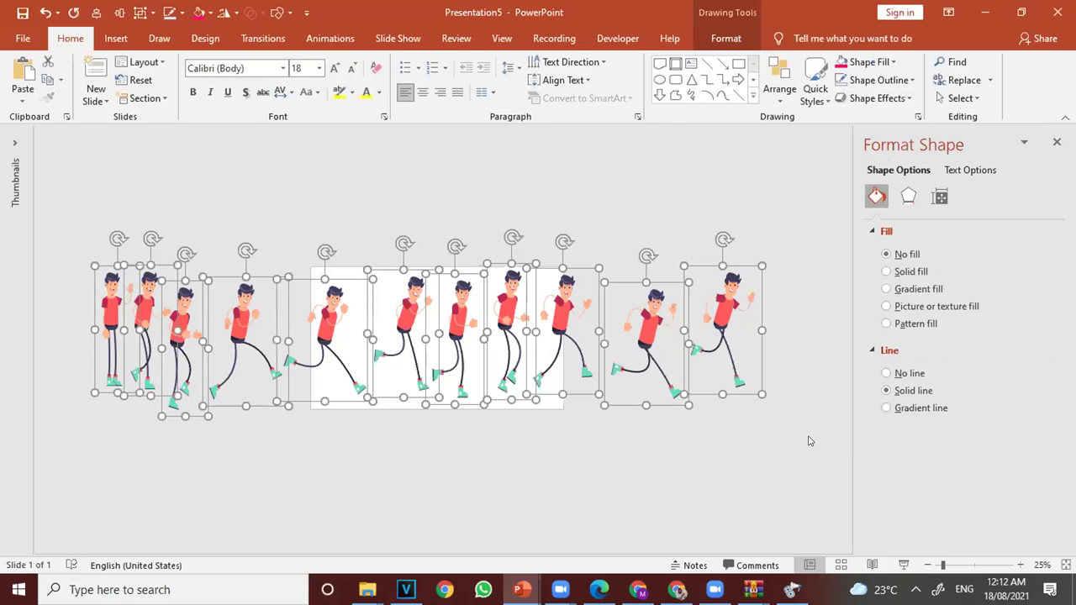
{"action": "left_click", "coordinate": [402, 147]}
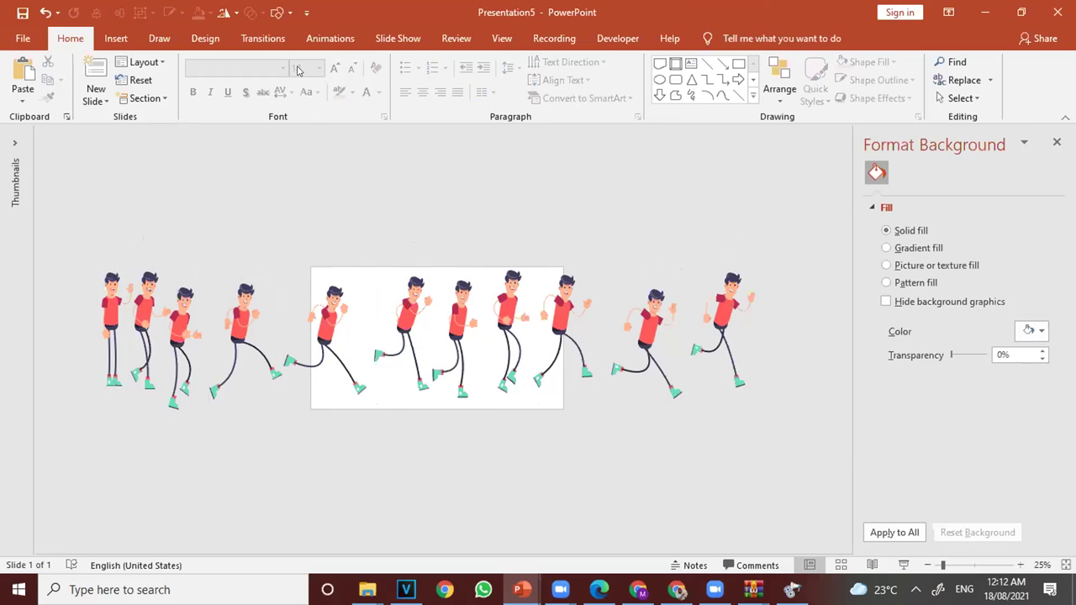
{"action": "right_click", "coordinate": [367, 269]}
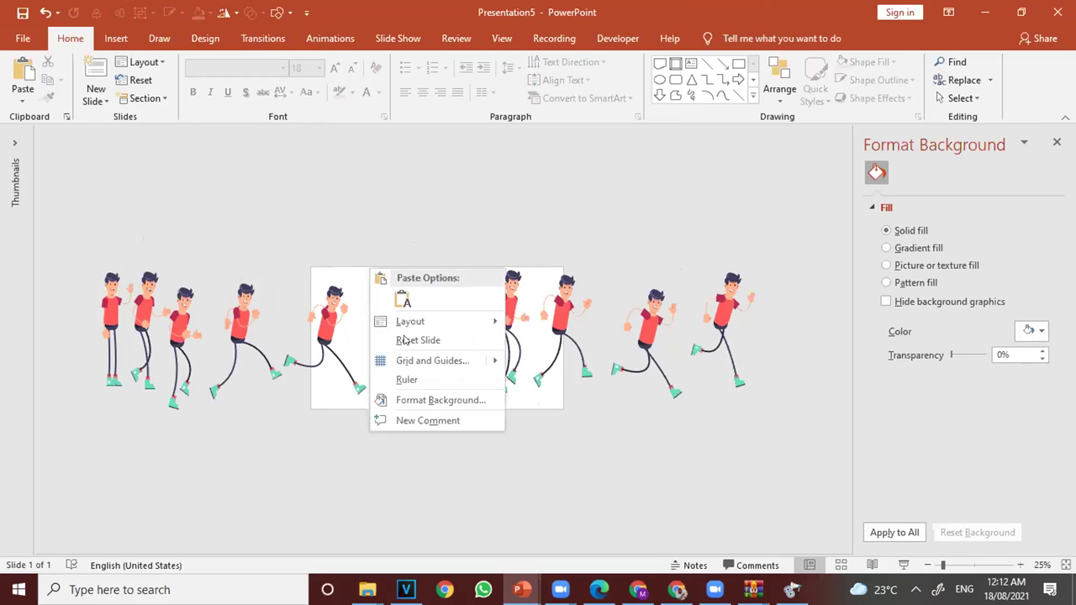
{"action": "left_click", "coordinate": [412, 399]}
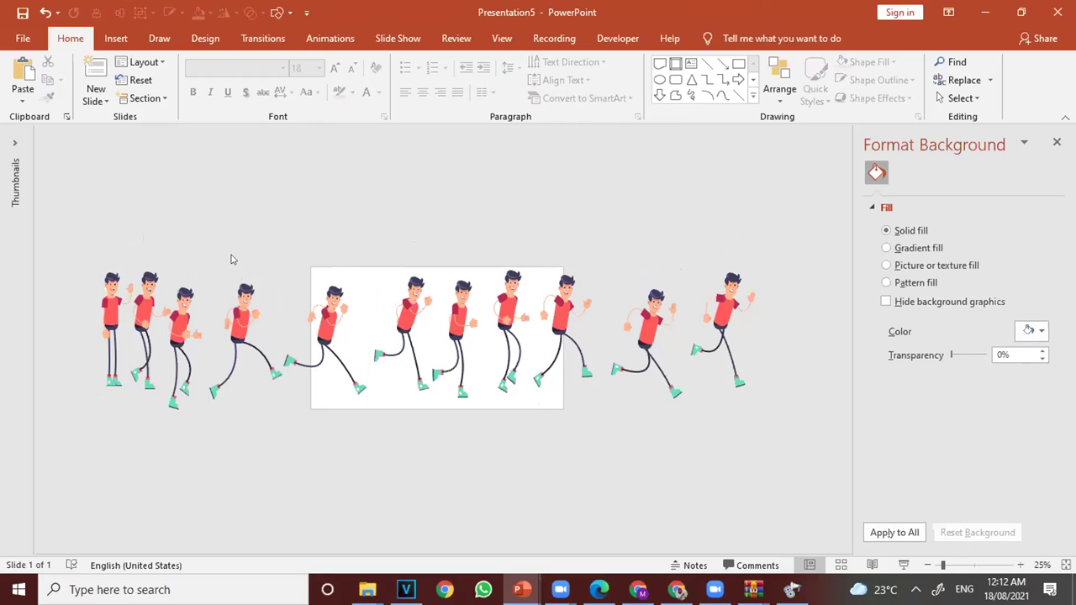
{"action": "right_click", "coordinate": [357, 283]}
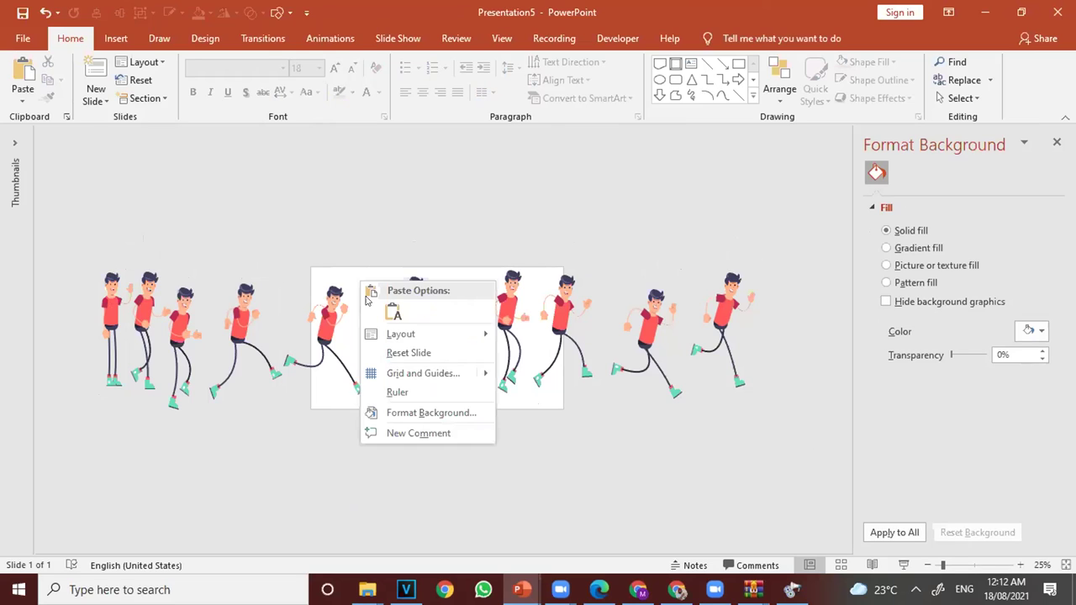
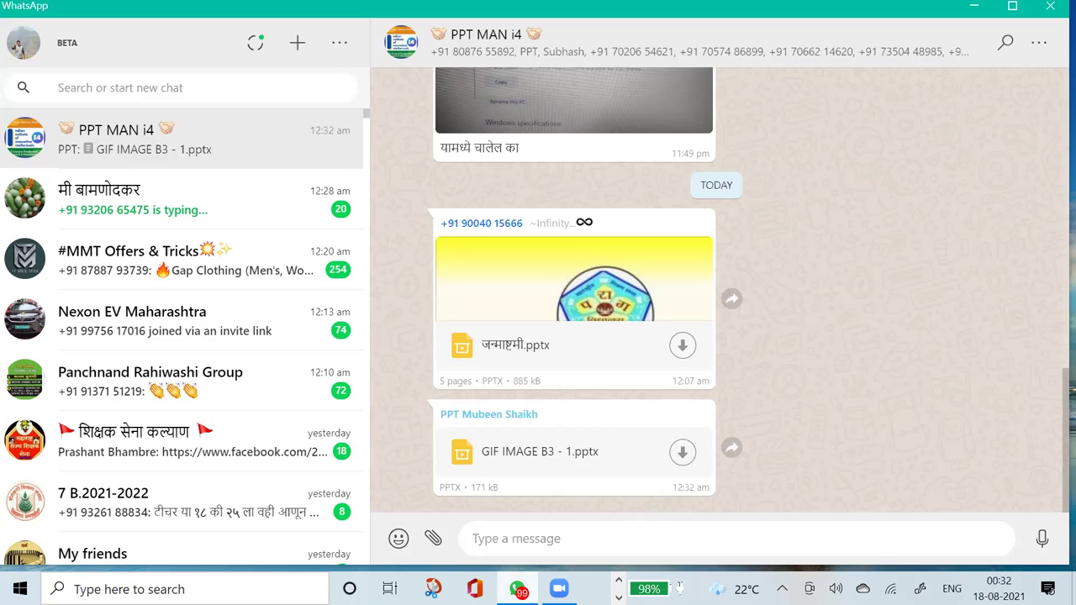
Download GIF IMAGE B3 - 1.pptx from the WhatsApp group chat to the Desktop and open it in PowerPoint.
{"action": "left_click", "coordinate": [682, 454]}
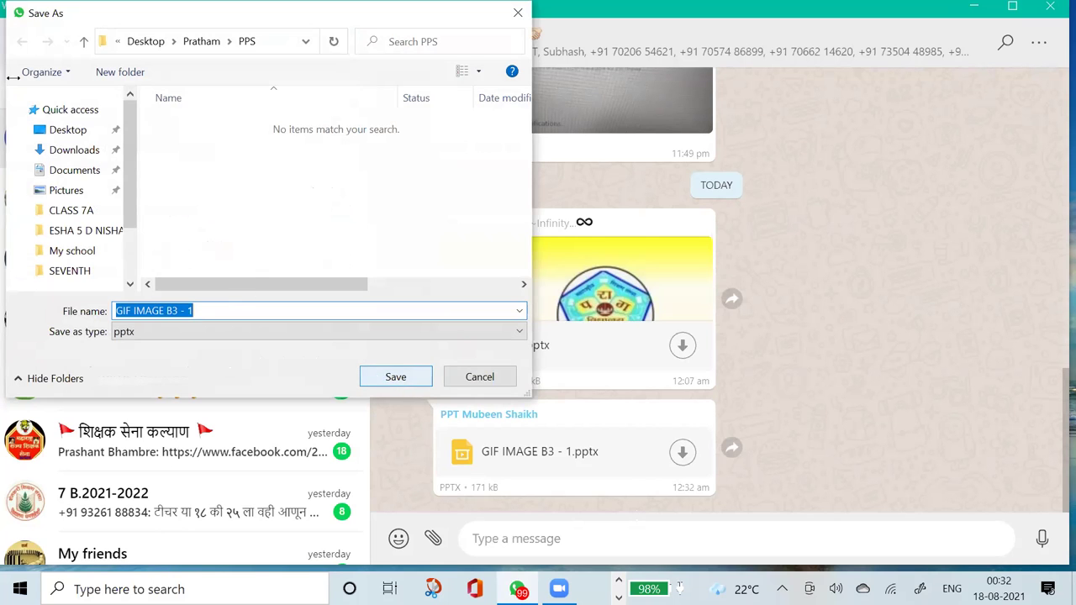
{"action": "left_click", "coordinate": [69, 131]}
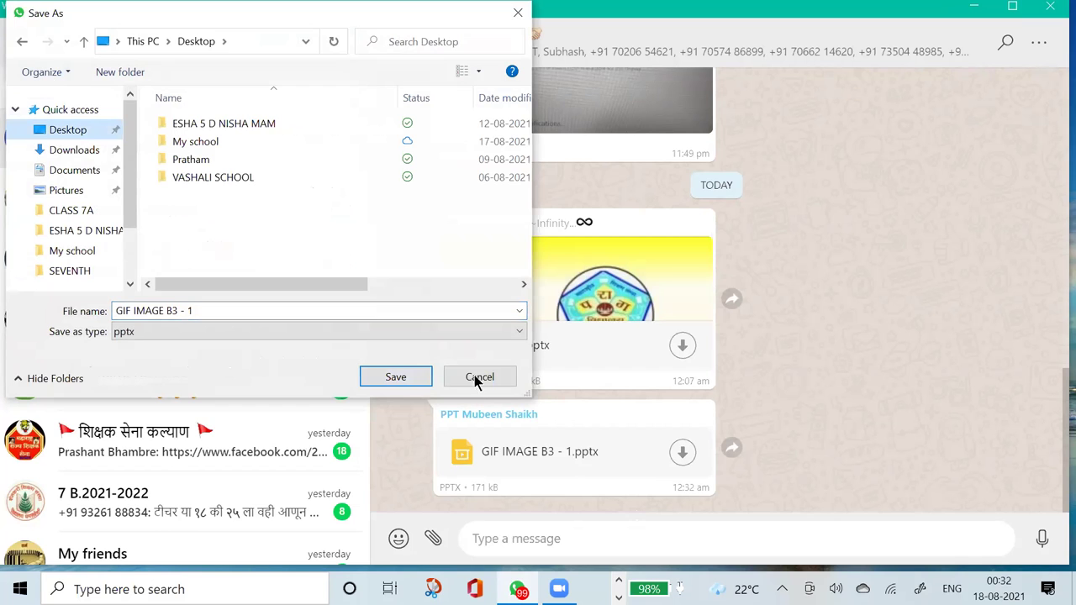
{"action": "left_click", "coordinate": [396, 379]}
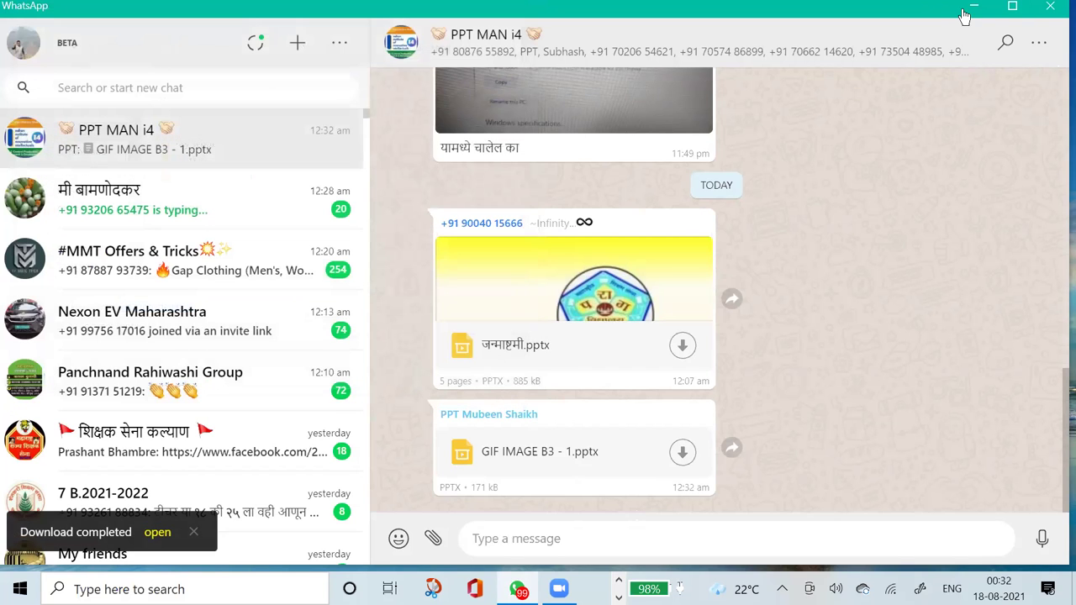
{"action": "left_click", "coordinate": [974, 7]}
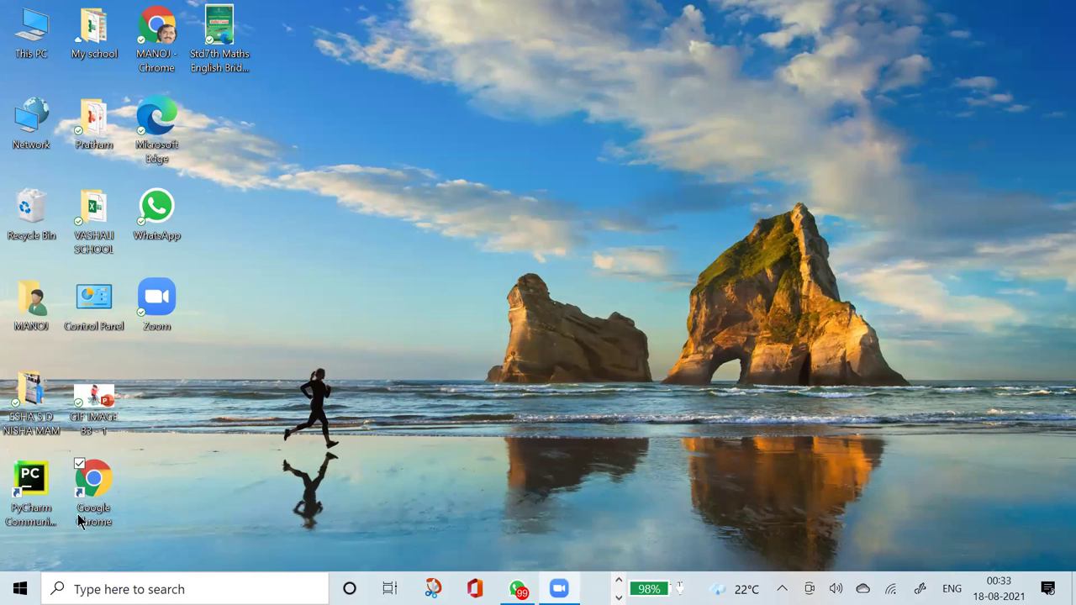
{"action": "double_click", "coordinate": [95, 398]}
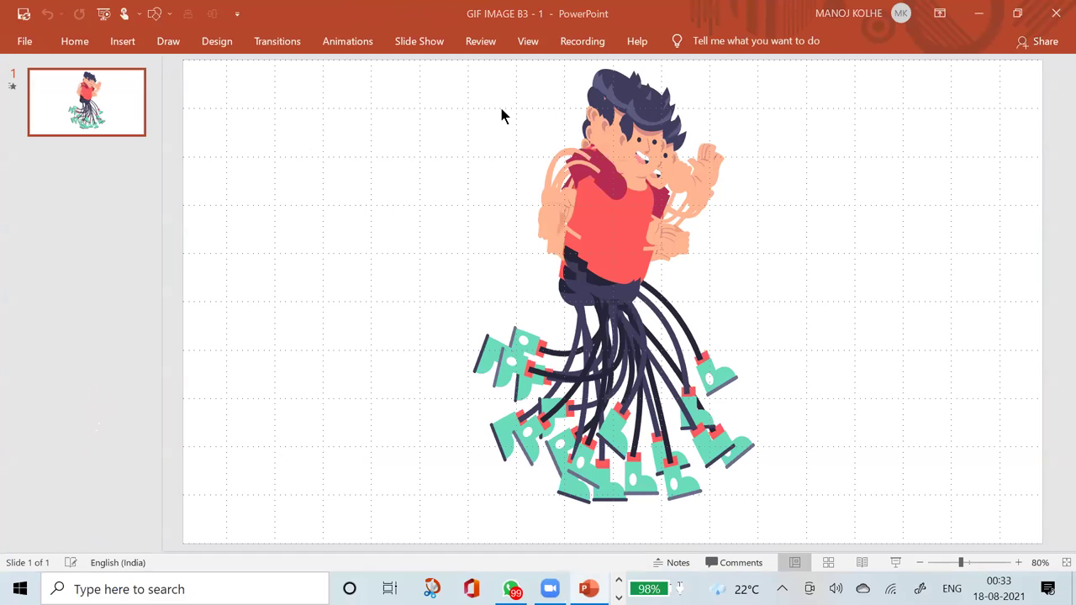
Check the available export types and the Office product and version information, and return to the slide.
{"action": "left_click", "coordinate": [25, 47]}
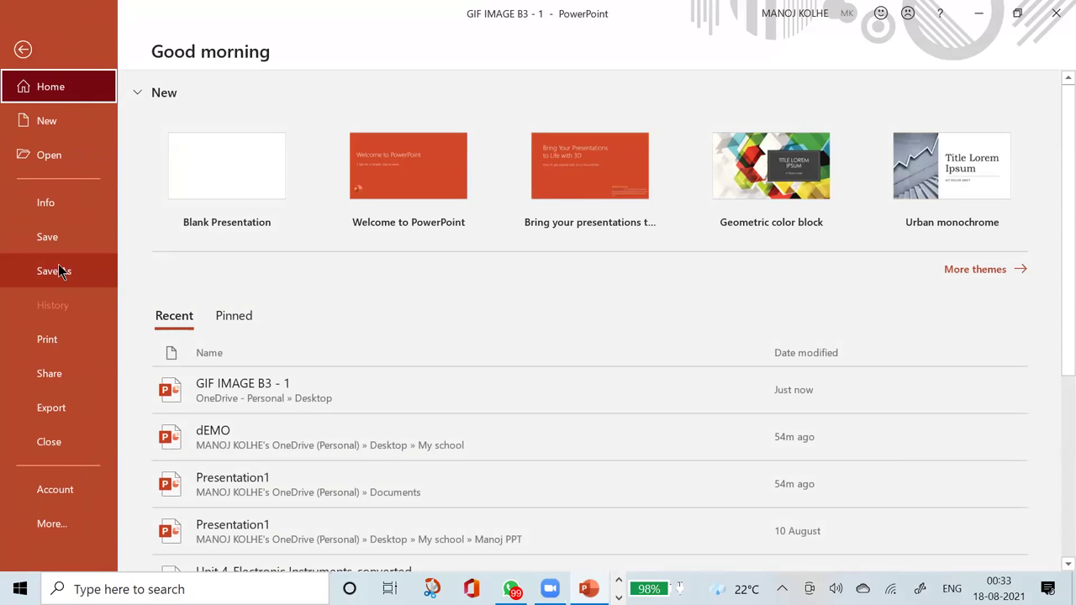
{"action": "left_click", "coordinate": [59, 416]}
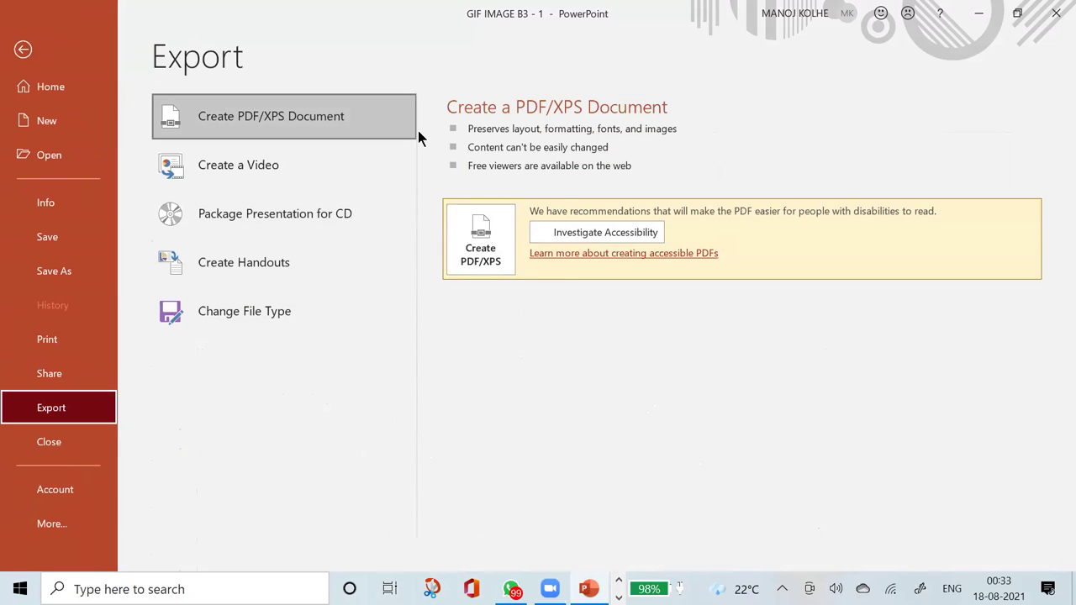
{"action": "left_click", "coordinate": [57, 499]}
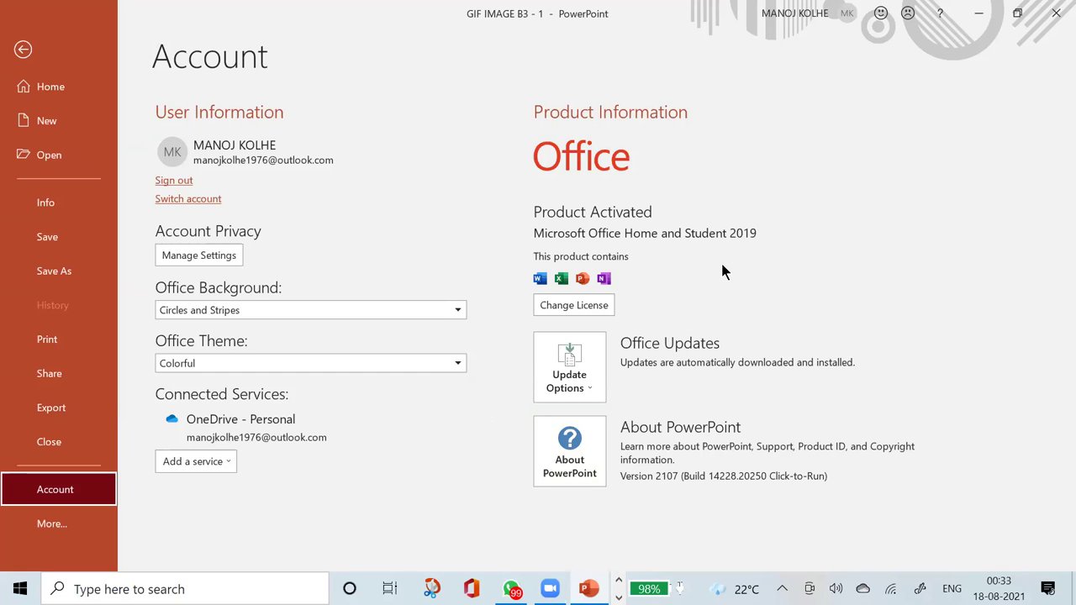
{"action": "left_click", "coordinate": [22, 52]}
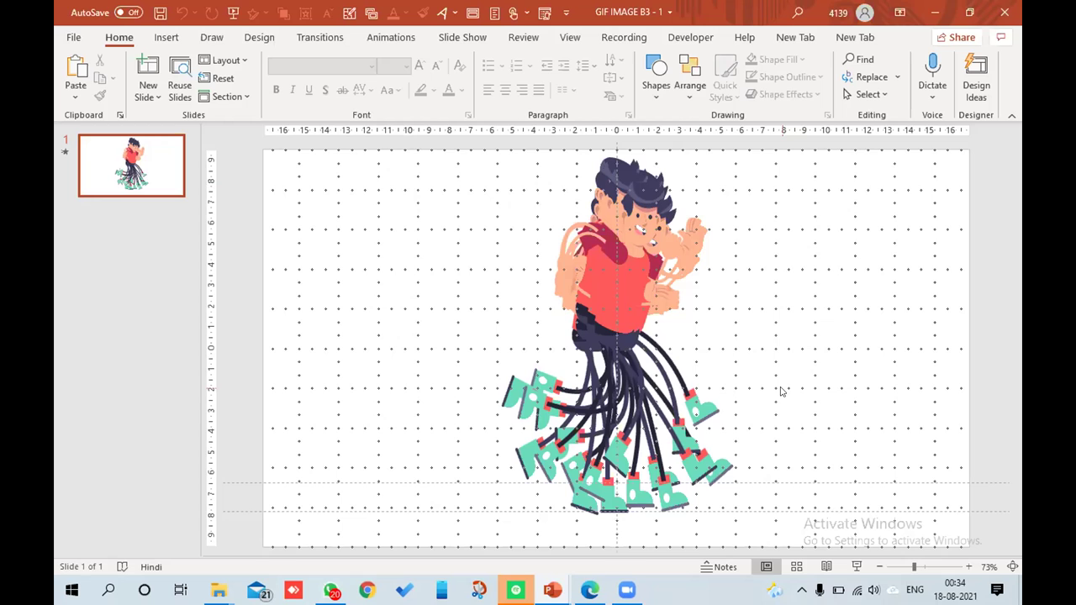
Export the presentation as a Medium quality animated GIF with 1 second per slide, saved to the Desktop as GIF IMAGE B3 - 1.
{"action": "left_click", "coordinate": [75, 37]}
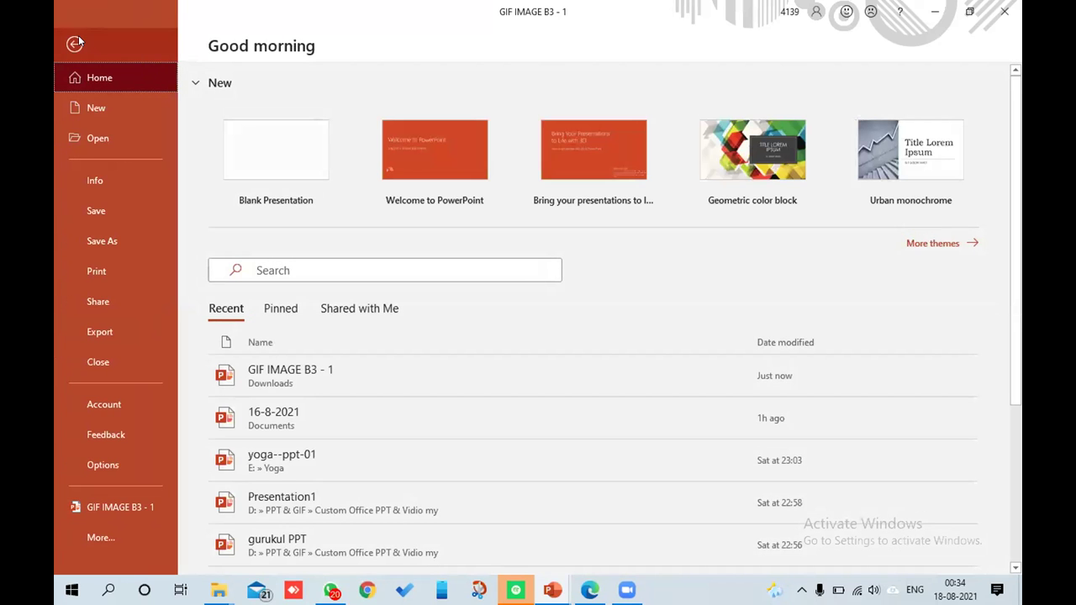
{"action": "left_click", "coordinate": [139, 333]}
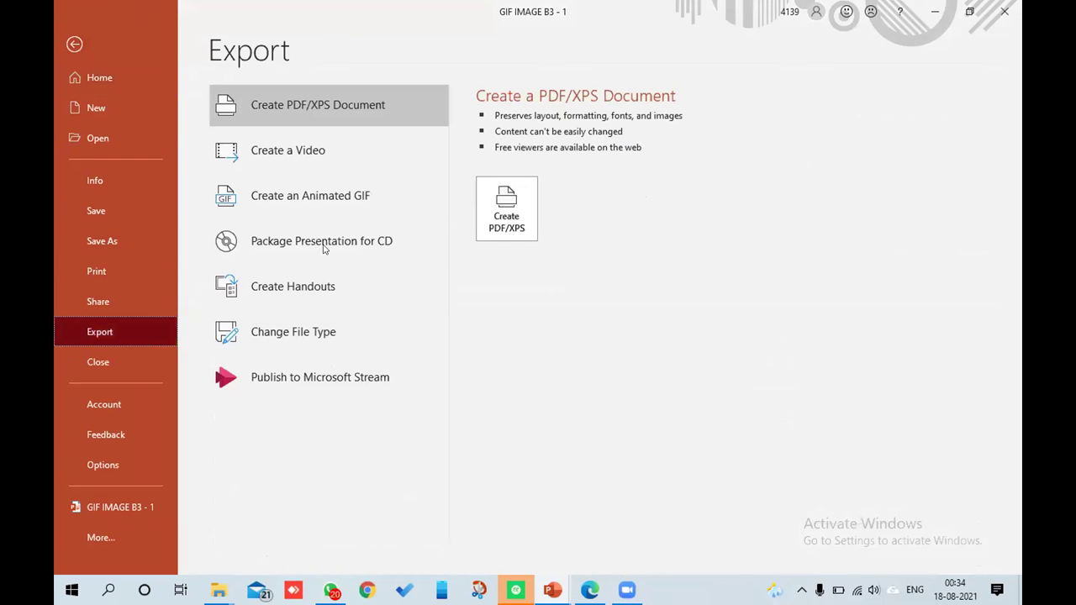
{"action": "left_click", "coordinate": [388, 199]}
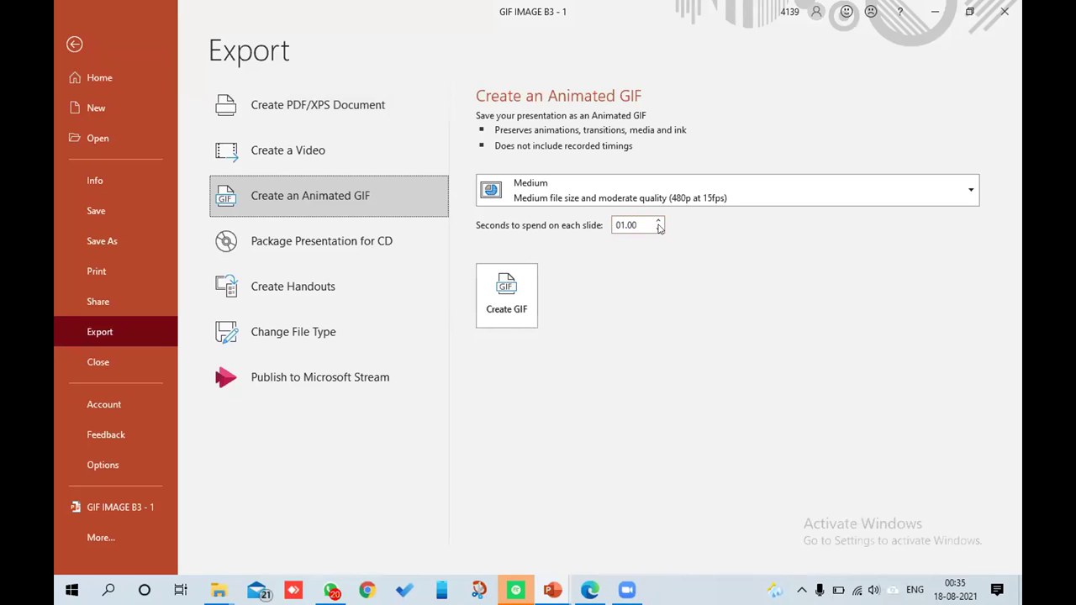
{"action": "left_click", "coordinate": [521, 308]}
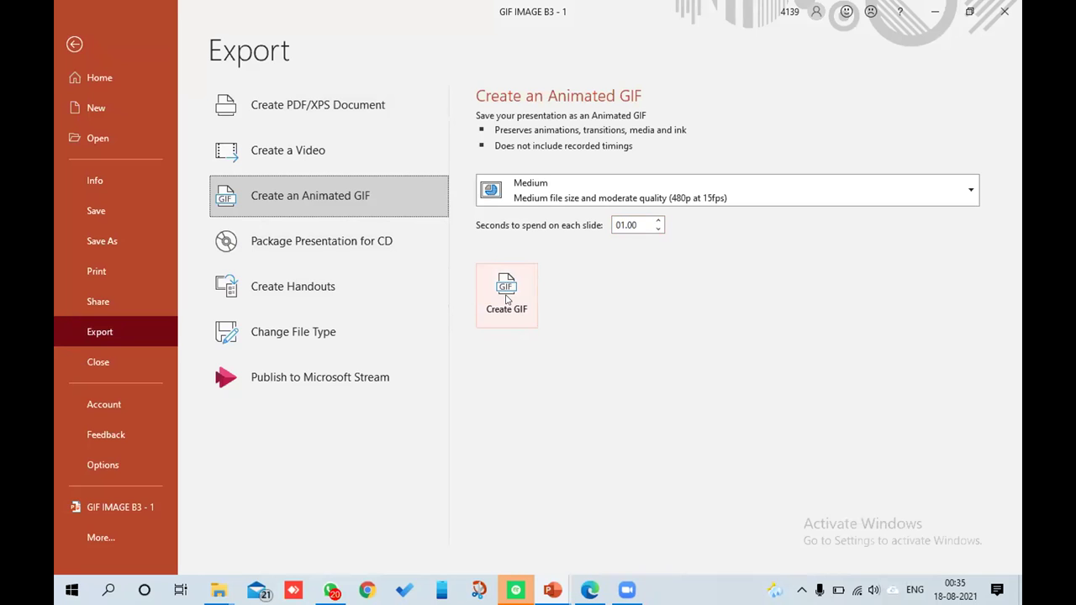
{"action": "left_click", "coordinate": [506, 299]}
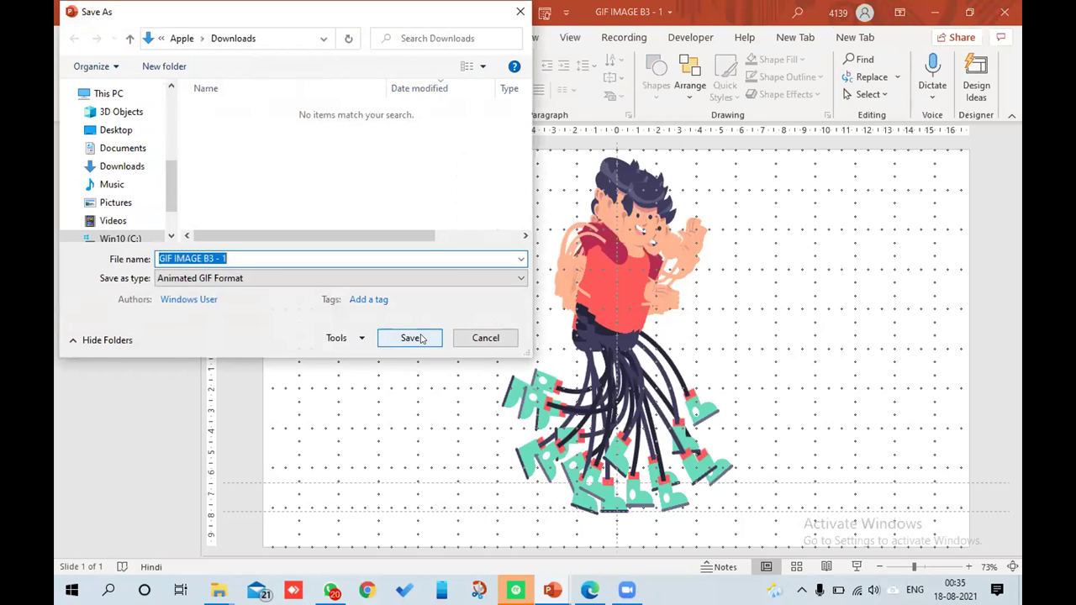
{"action": "left_click", "coordinate": [133, 130]}
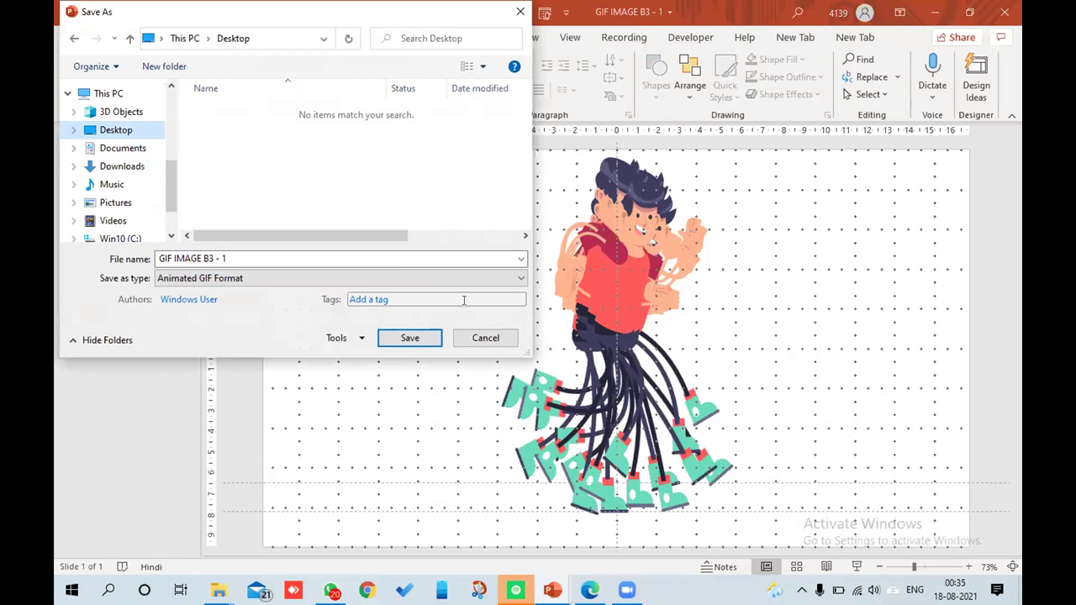
{"action": "left_click", "coordinate": [429, 337]}
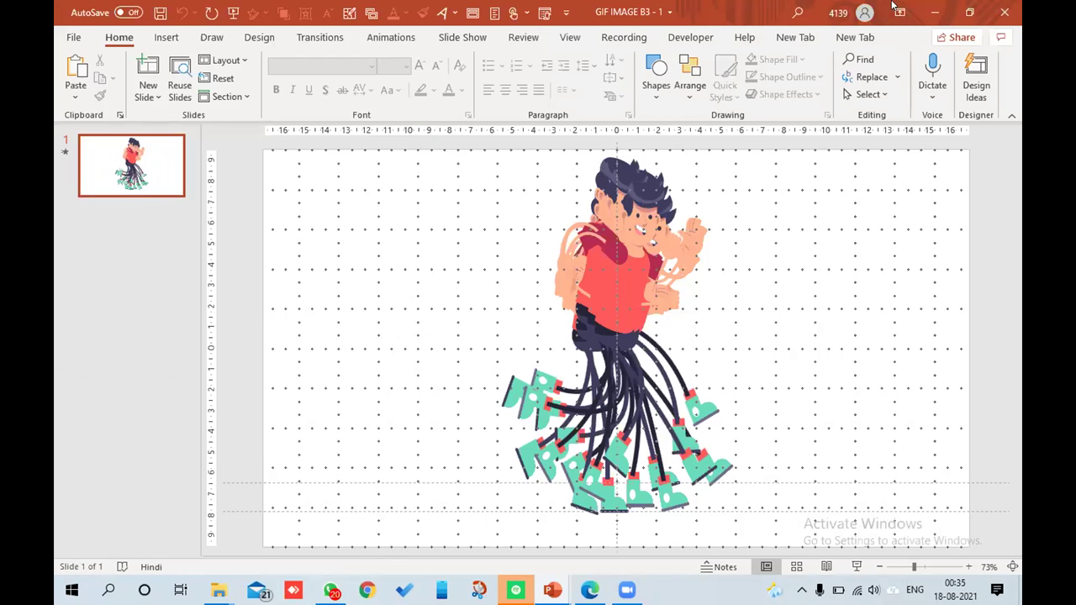
Go to the desktop, dismiss the Bandicam dialogs, and play the exported GIF IMAGE B3 - 1 in Photos before closing it.
{"action": "left_click", "coordinate": [934, 11]}
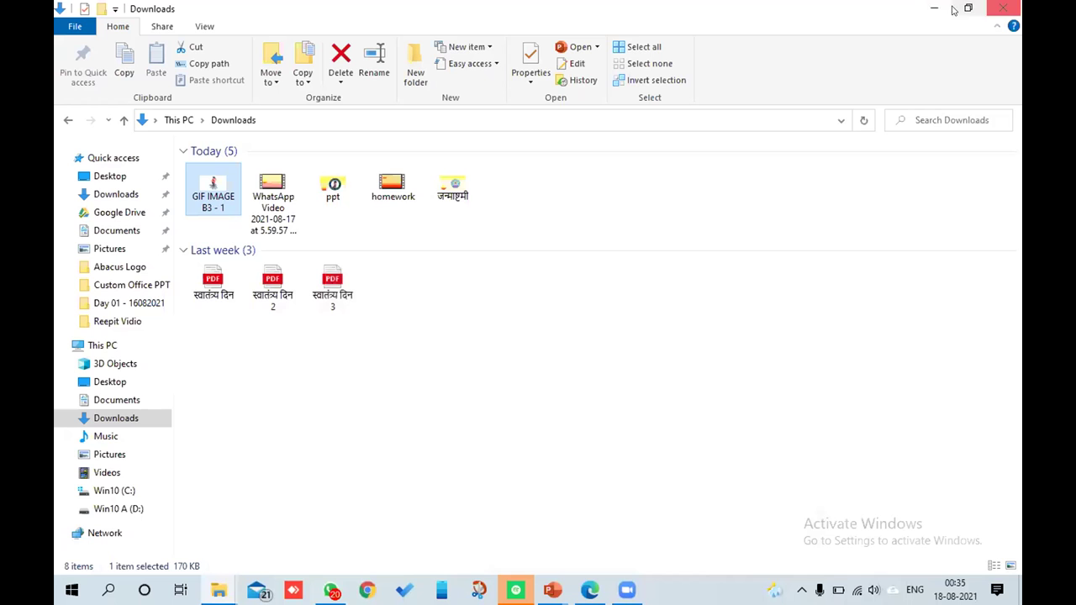
{"action": "left_click", "coordinate": [936, 6]}
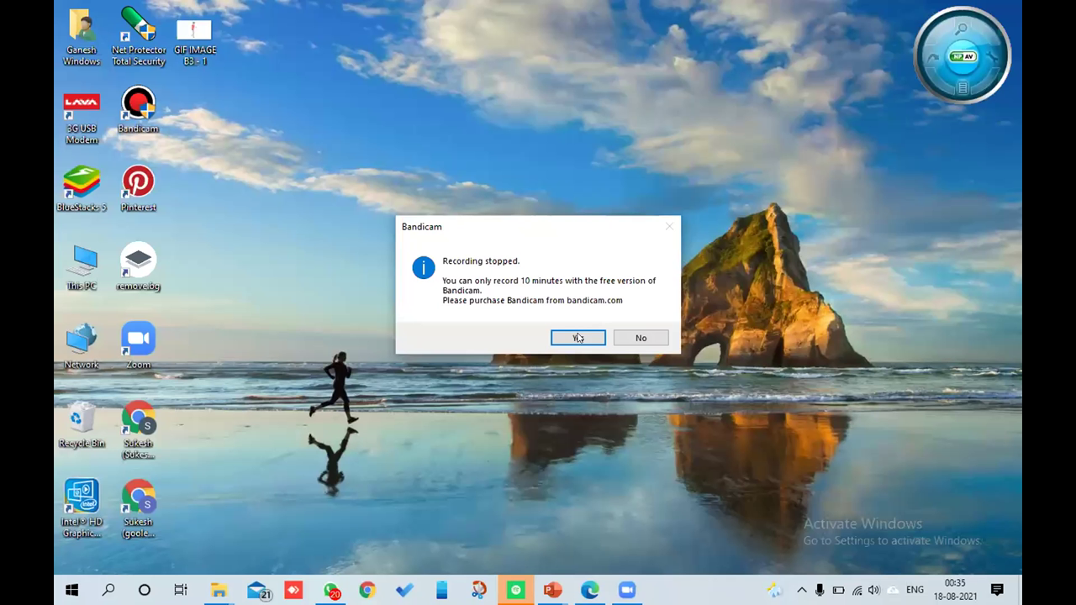
{"action": "left_click", "coordinate": [579, 338]}
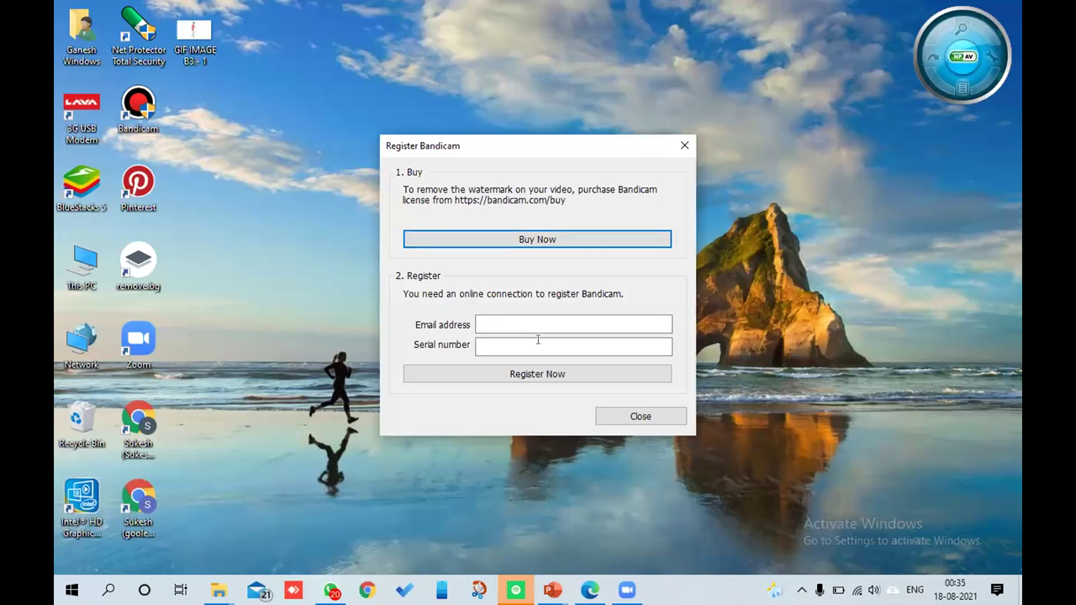
{"action": "left_click", "coordinate": [632, 414]}
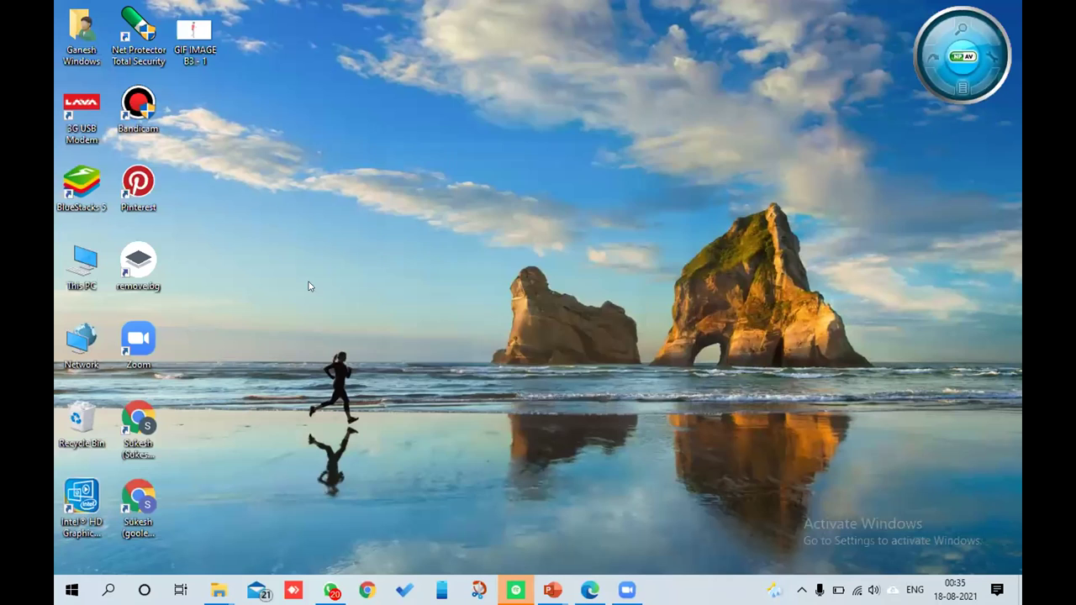
{"action": "double_click", "coordinate": [193, 44]}
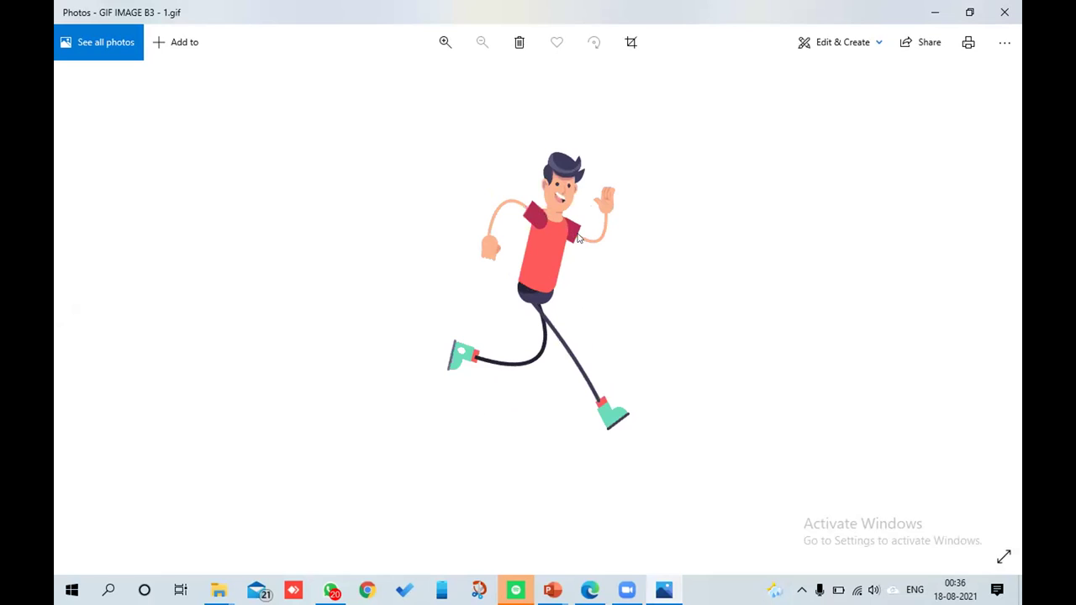
{"action": "left_click", "coordinate": [1010, 12]}
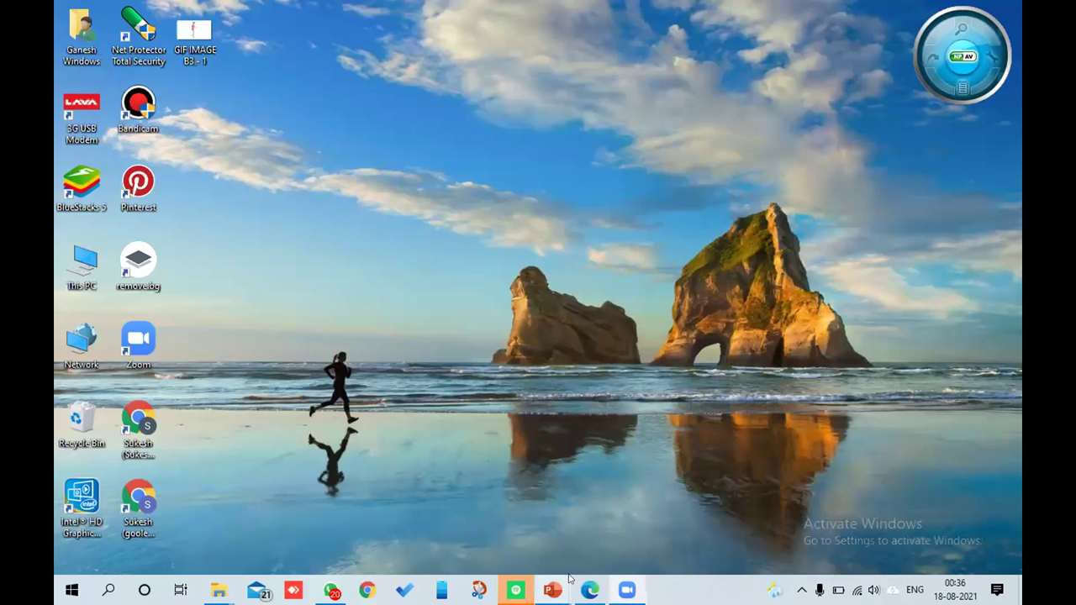
Return to the presentation in PowerPoint and set the animated GIF export to spend 5 seconds on each slide.
{"action": "mouse_move", "coordinate": [552, 591]}
{"action": "left_click", "coordinate": [702, 532]}
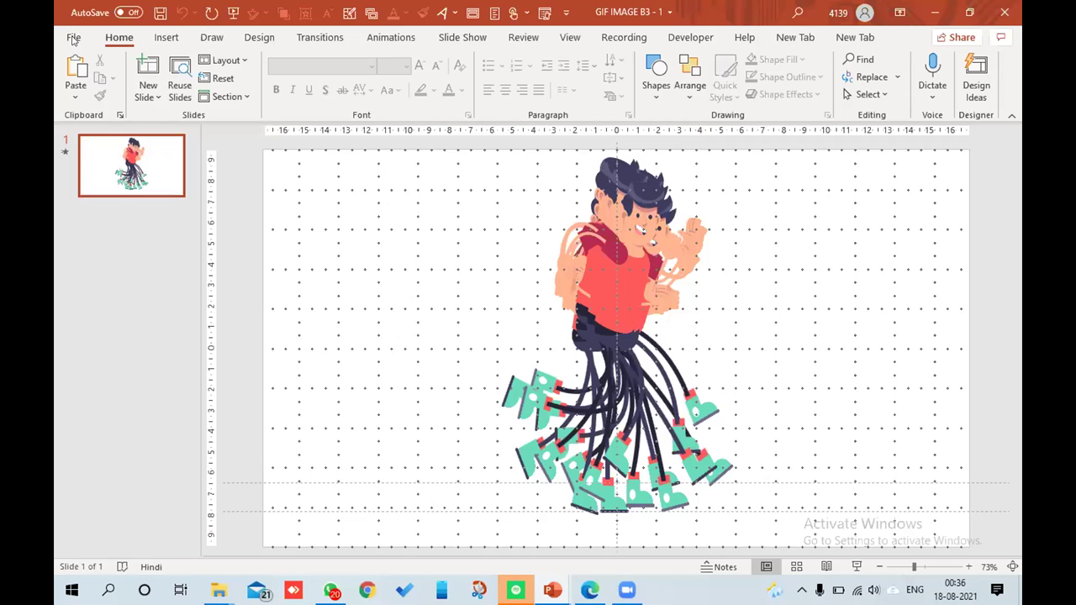
{"action": "key", "text": "alt+f"}
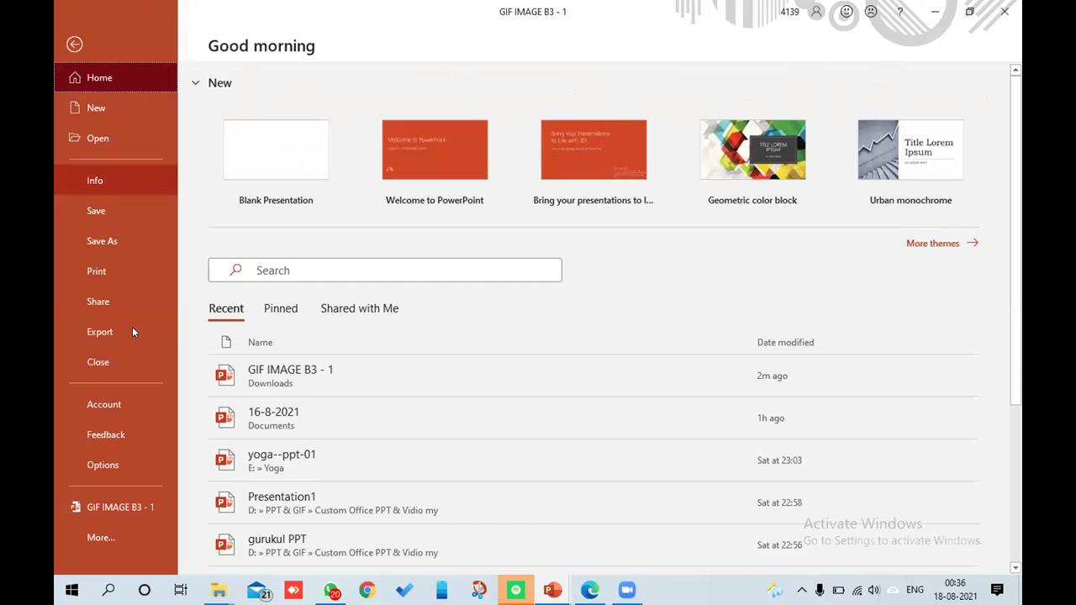
{"action": "left_click", "coordinate": [132, 331]}
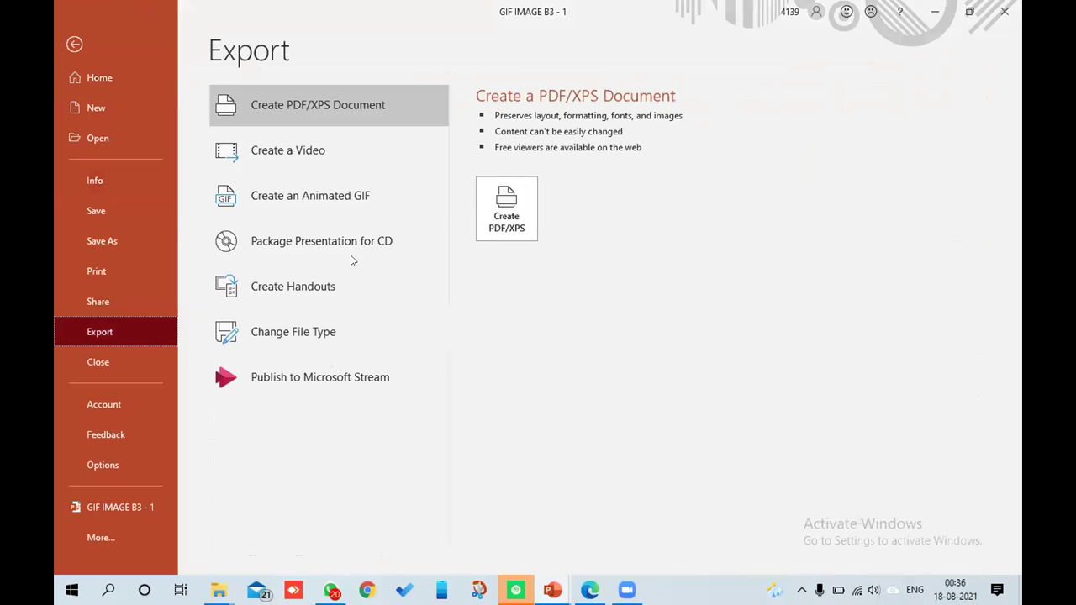
{"action": "left_click", "coordinate": [424, 190]}
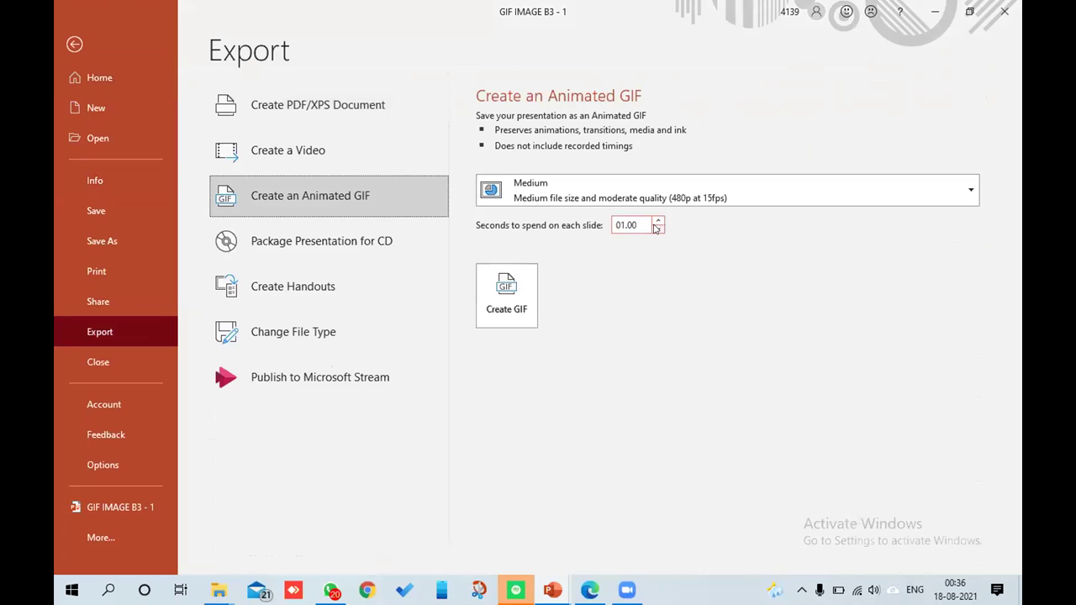
{"action": "left_click", "coordinate": [660, 221]}
{"action": "left_click", "coordinate": [660, 222]}
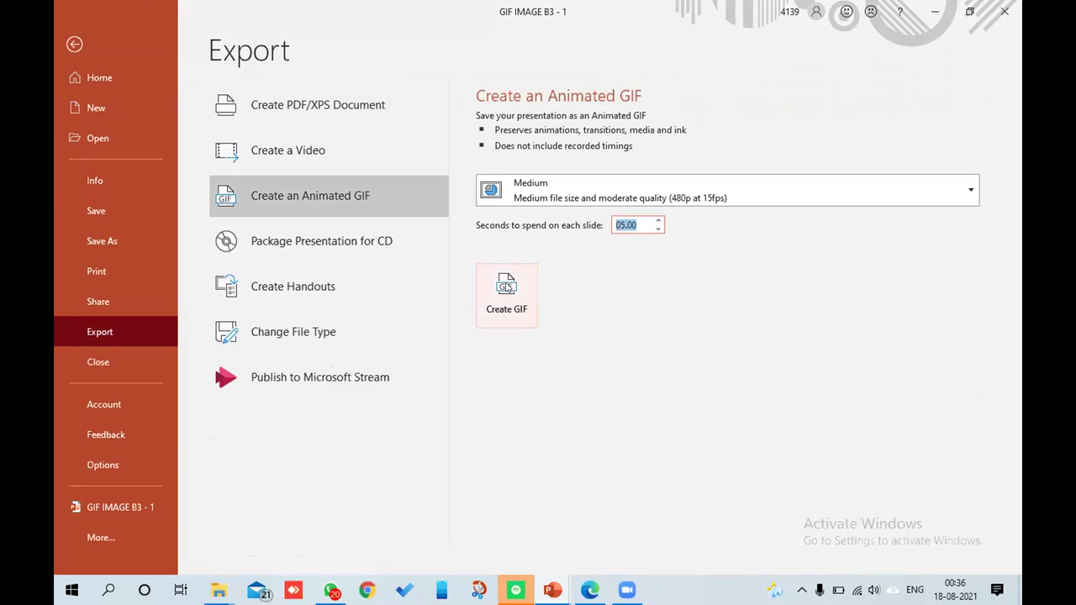
Export the presentation as an animated GIF to the Desktop as GIF IMAGE B3 - 1, replacing the existing file.
{"action": "left_click", "coordinate": [506, 287]}
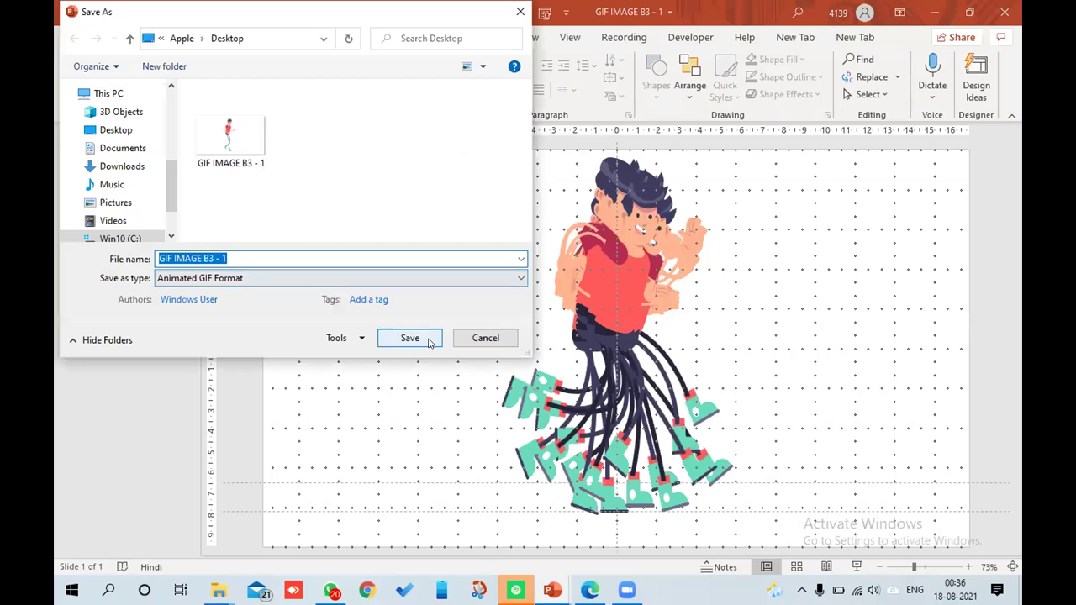
{"action": "left_click", "coordinate": [138, 130]}
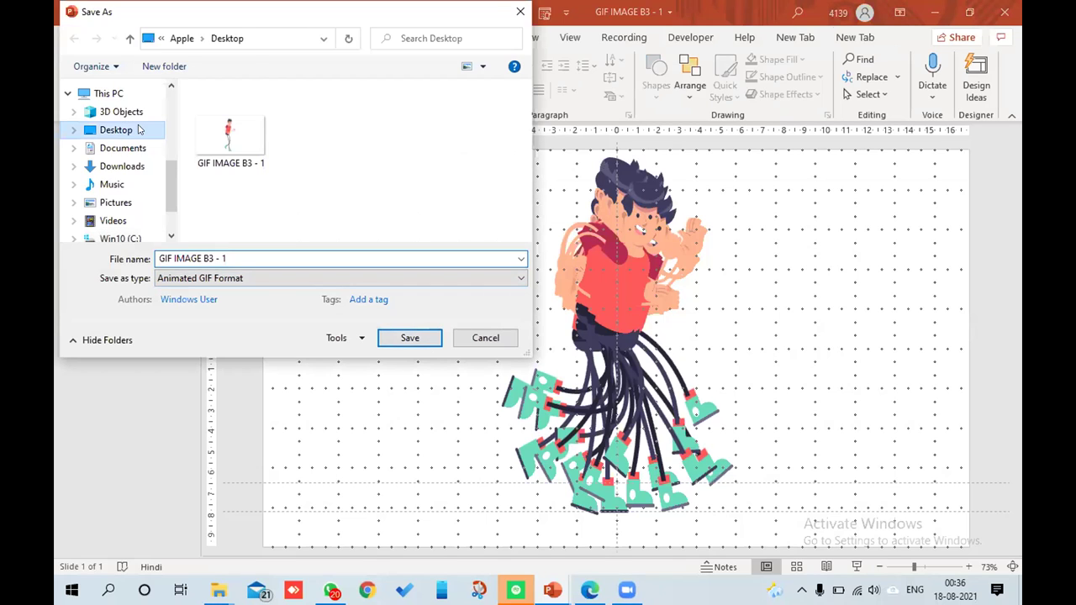
{"action": "left_click", "coordinate": [410, 337]}
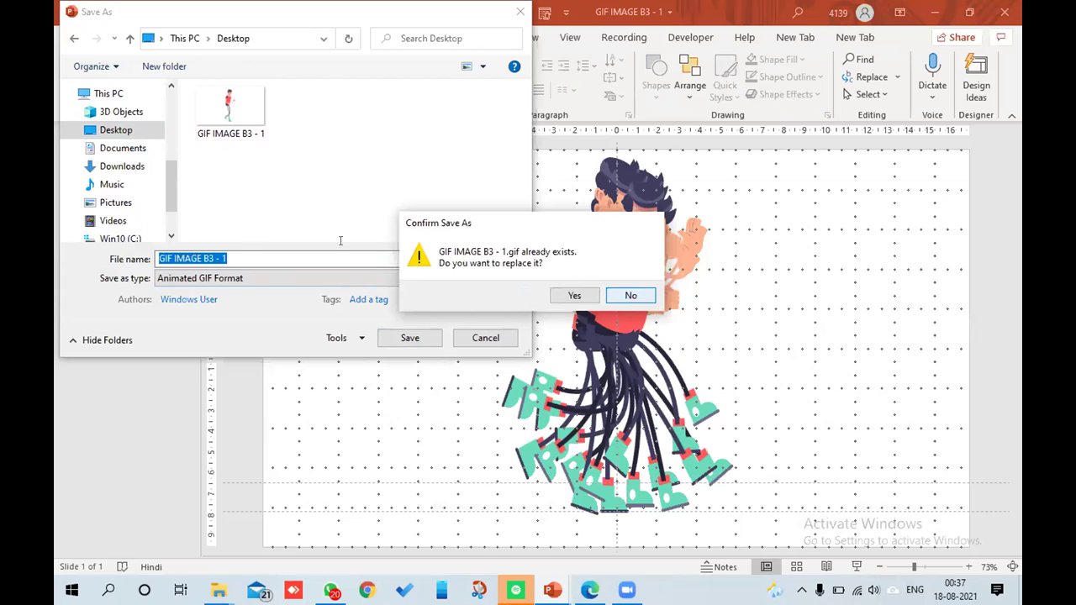
{"action": "key", "text": "Escape"}
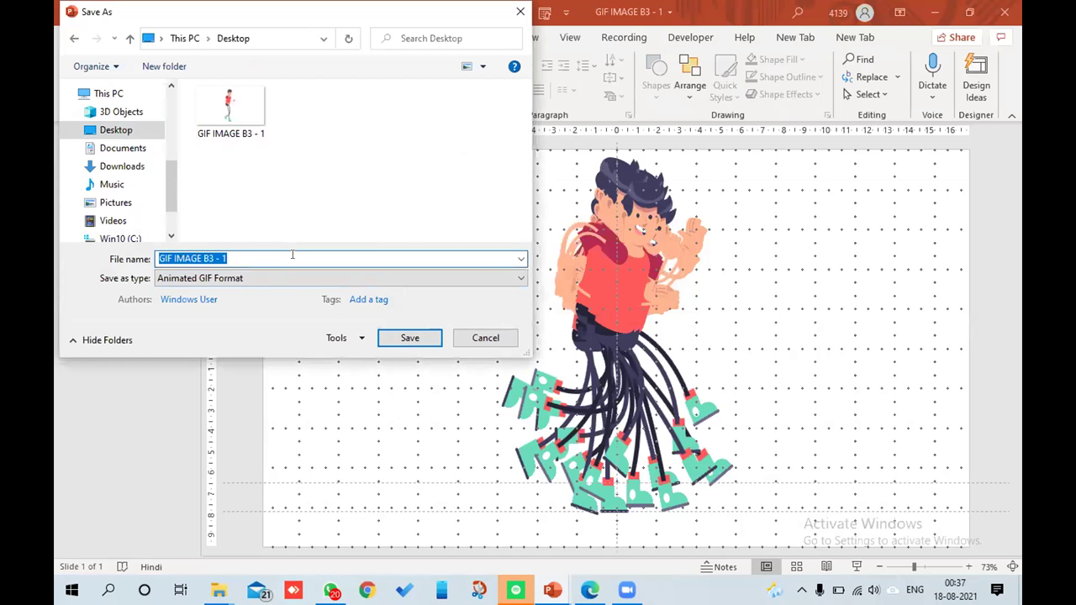
{"action": "left_click", "coordinate": [292, 255]}
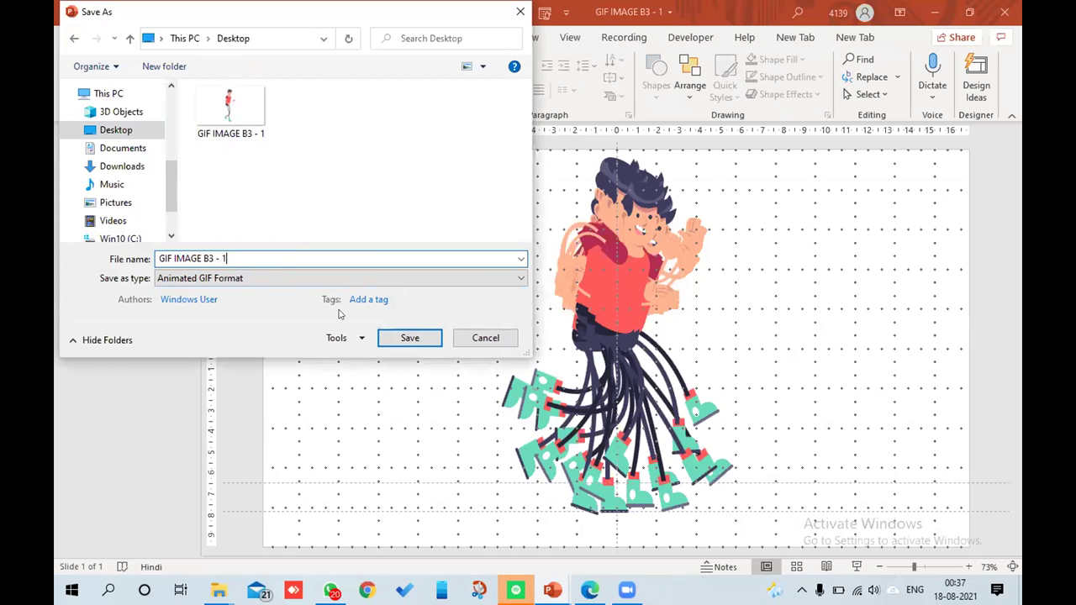
{"action": "left_click", "coordinate": [419, 338]}
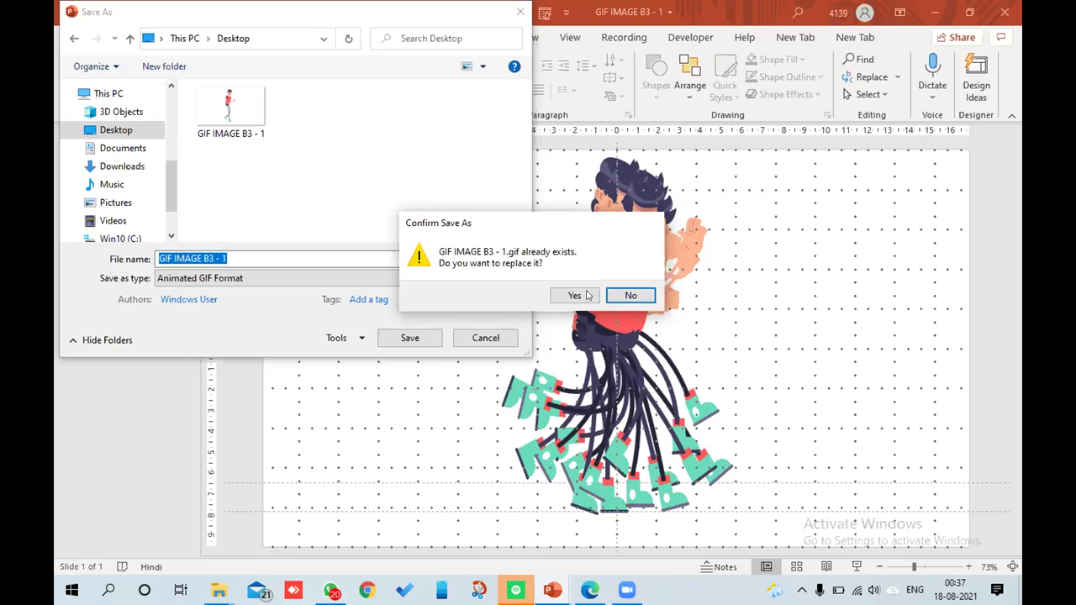
{"action": "left_click", "coordinate": [575, 295]}
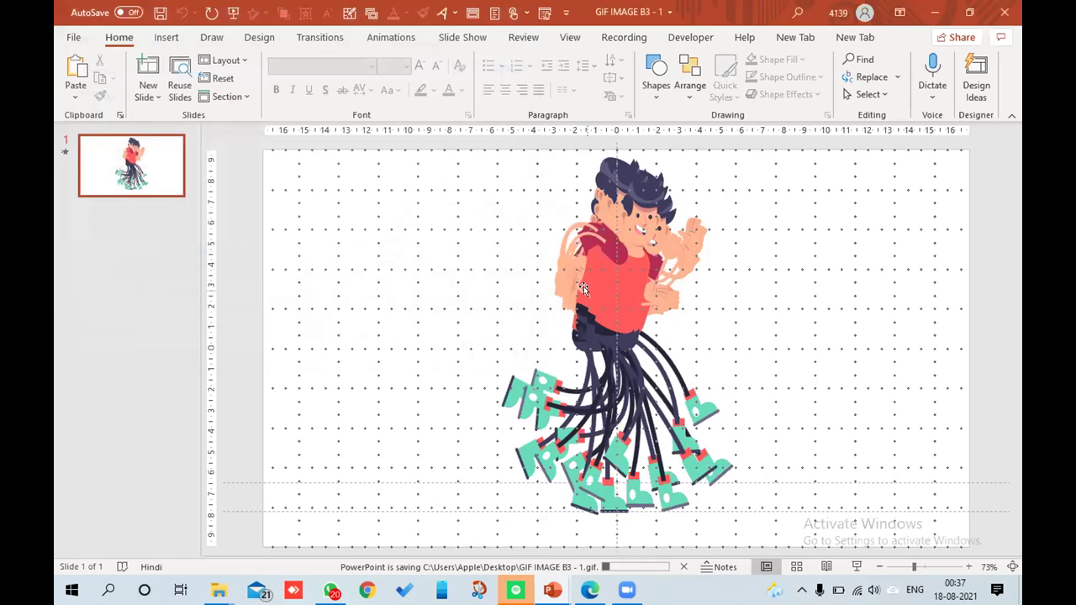
Go to the desktop, play the re-exported GIF IMAGE B3 - 1 in Photos, and close it.
{"action": "left_click", "coordinate": [1004, 10]}
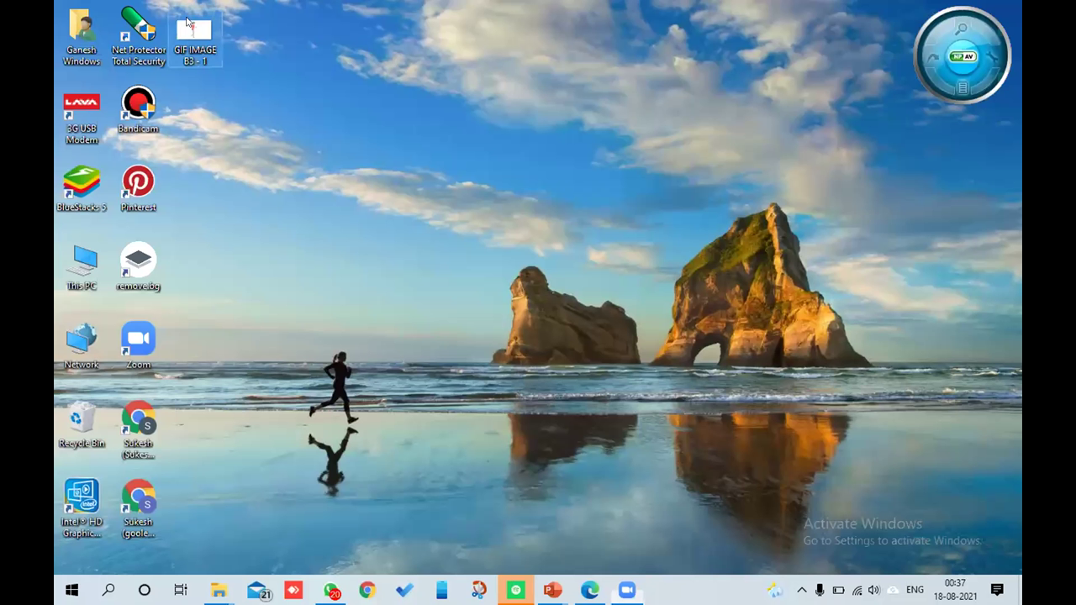
{"action": "double_click", "coordinate": [190, 27]}
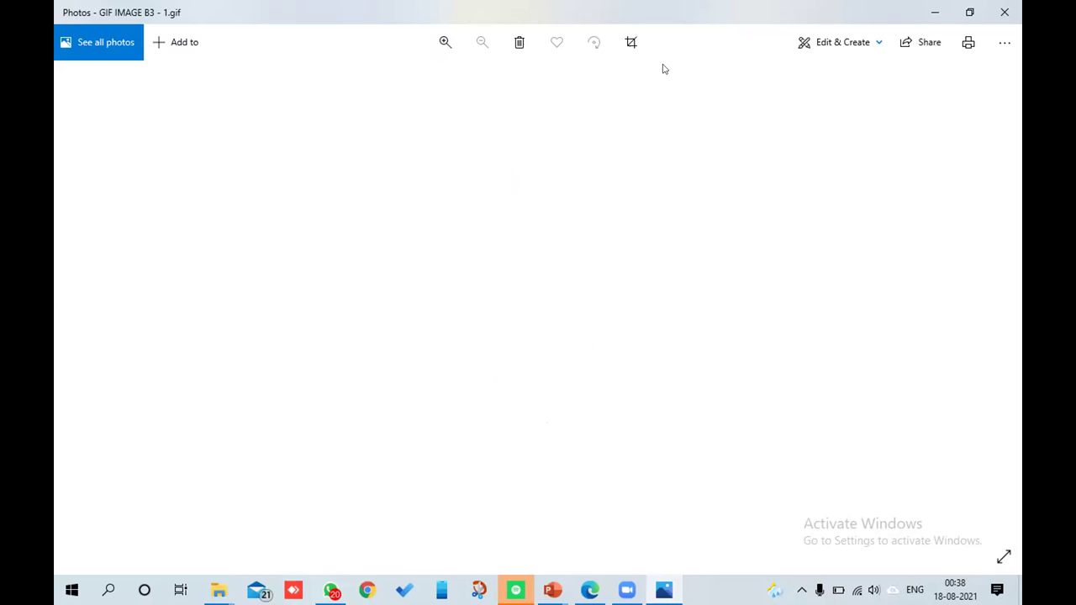
{"action": "left_click", "coordinate": [1006, 14]}
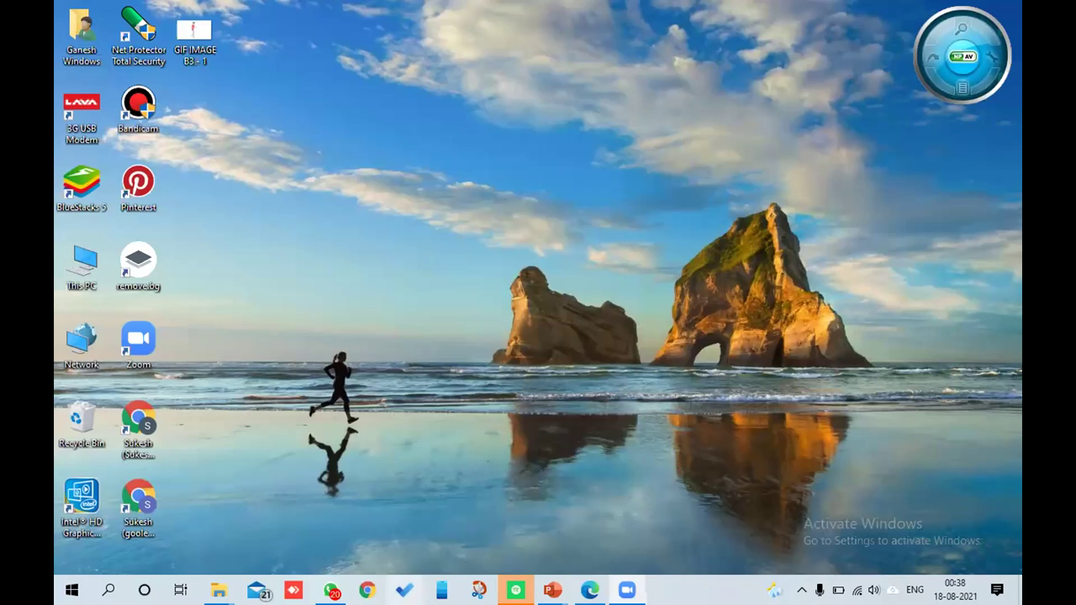
Switch to WhatsApp, view the GIFs shared in the group chat, and download GIF IMAGE.pptx to Downloads as GIF IMAGE 11.
{"action": "mouse_move", "coordinate": [333, 591]}
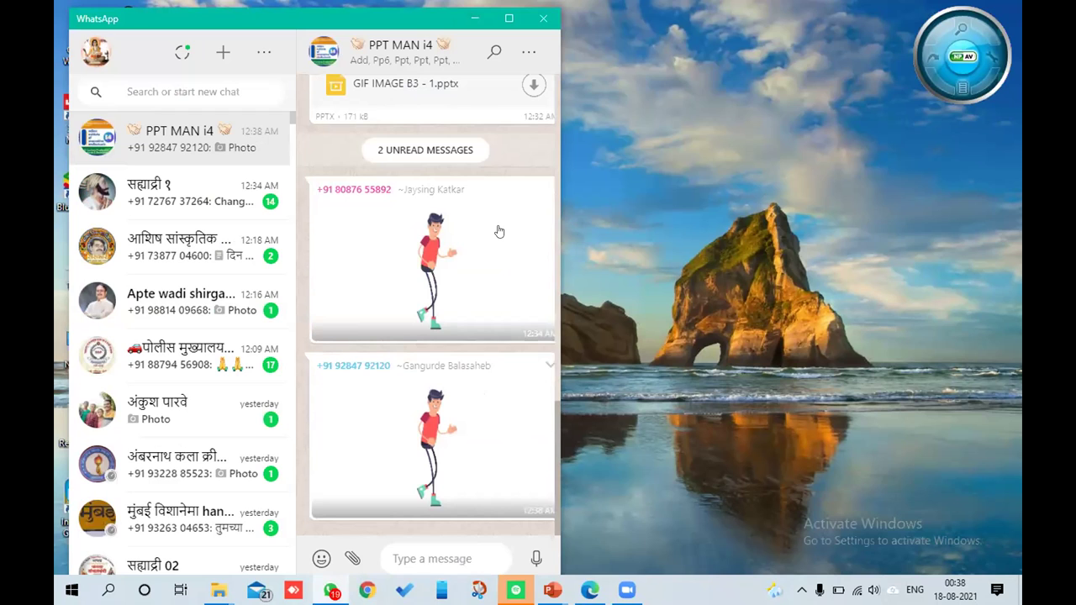
{"action": "scroll", "coordinate": [500, 231], "scroll_direction": "up", "scroll_amount": 1}
{"action": "scroll", "coordinate": [500, 231], "scroll_direction": "down", "scroll_amount": 1}
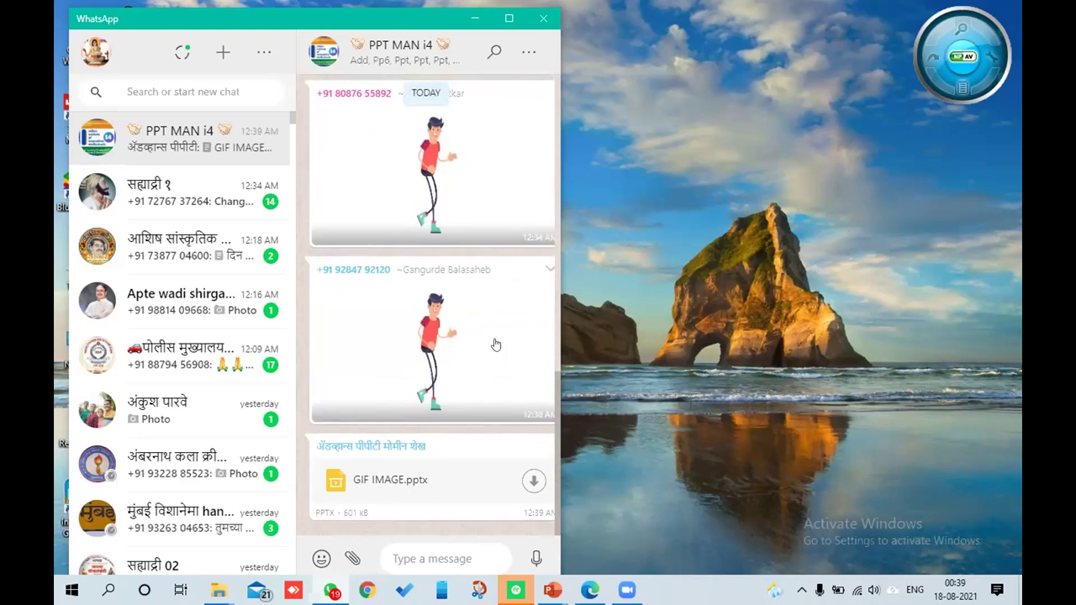
{"action": "left_click", "coordinate": [532, 483]}
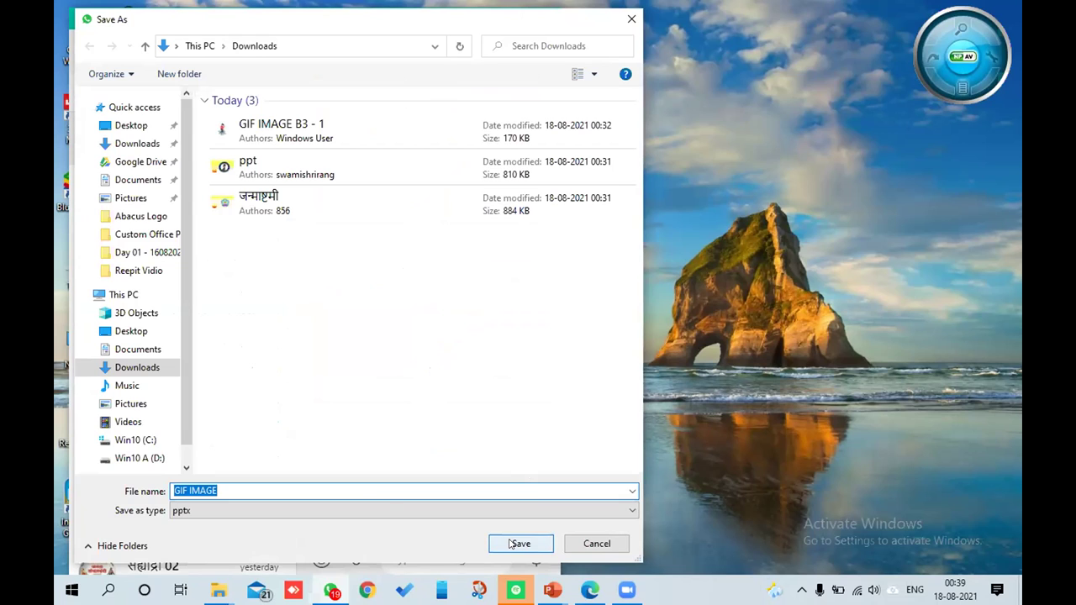
{"action": "left_click", "coordinate": [363, 486]}
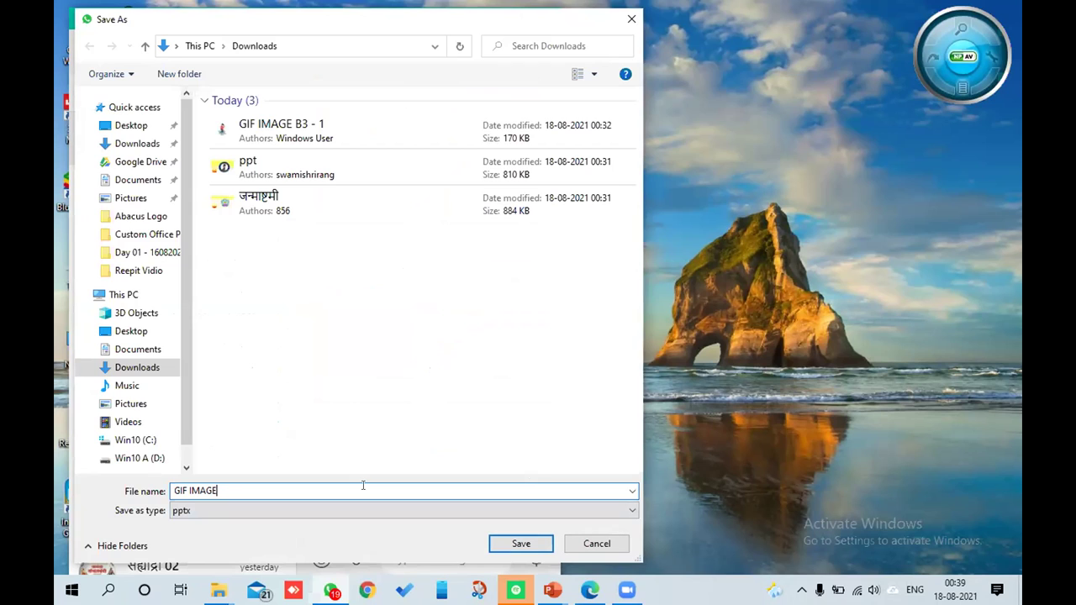
{"action": "type", "text": "1q"}
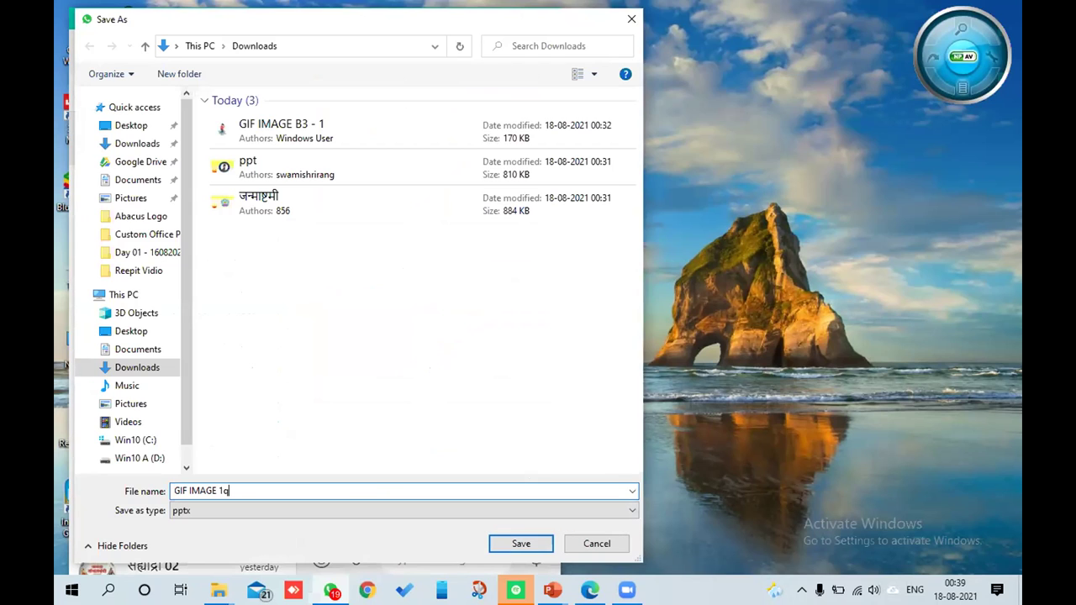
{"action": "key", "text": "BackSpace"}
{"action": "type", "text": "1"}
{"action": "left_click", "coordinate": [538, 544]}
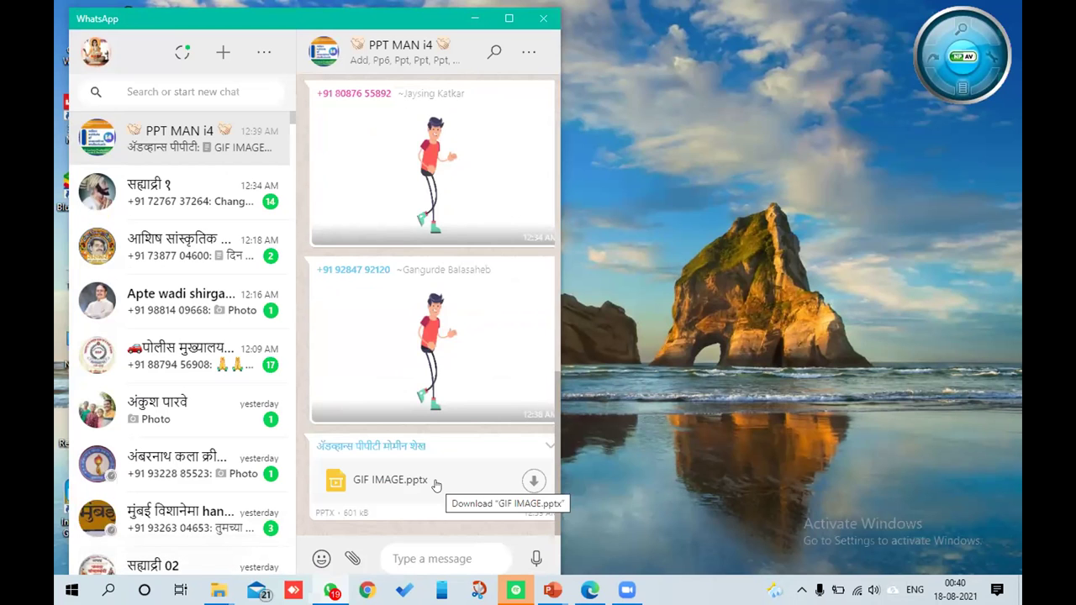
Look back through the files shared in the WhatsApp group chat and return to the desktop.
{"action": "scroll", "coordinate": [436, 486], "scroll_direction": "up", "scroll_amount": 5}
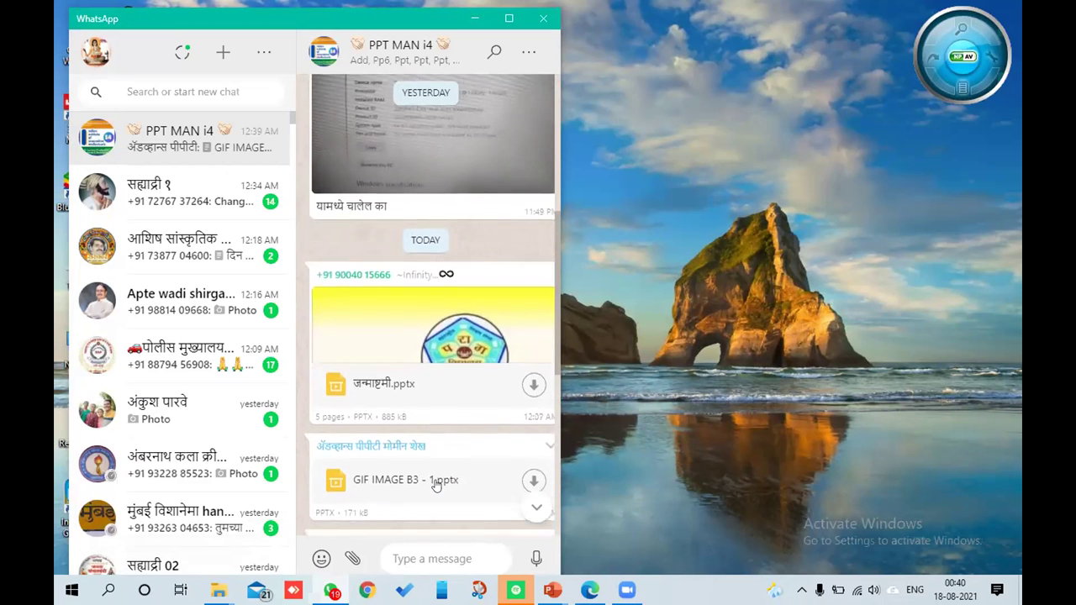
{"action": "scroll", "coordinate": [436, 486], "scroll_direction": "down", "scroll_amount": 1}
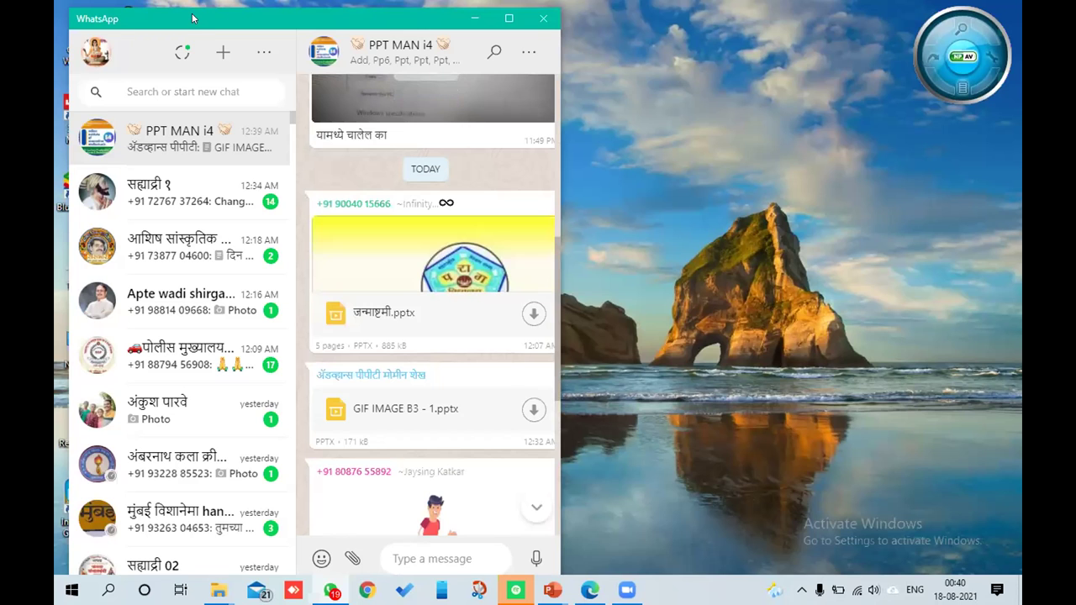
{"action": "left_click_drag", "start_coordinate": [440, 12], "coordinate": [829, 208]}
{"action": "left_click", "coordinate": [849, 215]}
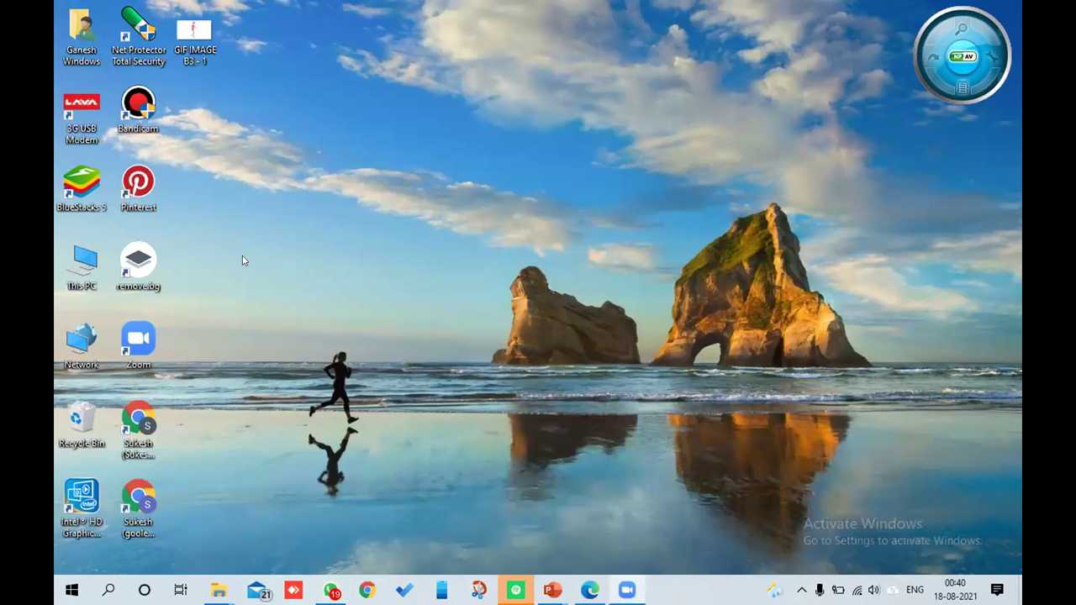
Open GIF IMAGE 11 from the Downloads folder in PowerPoint and enable editing.
{"action": "double_click", "coordinate": [72, 263]}
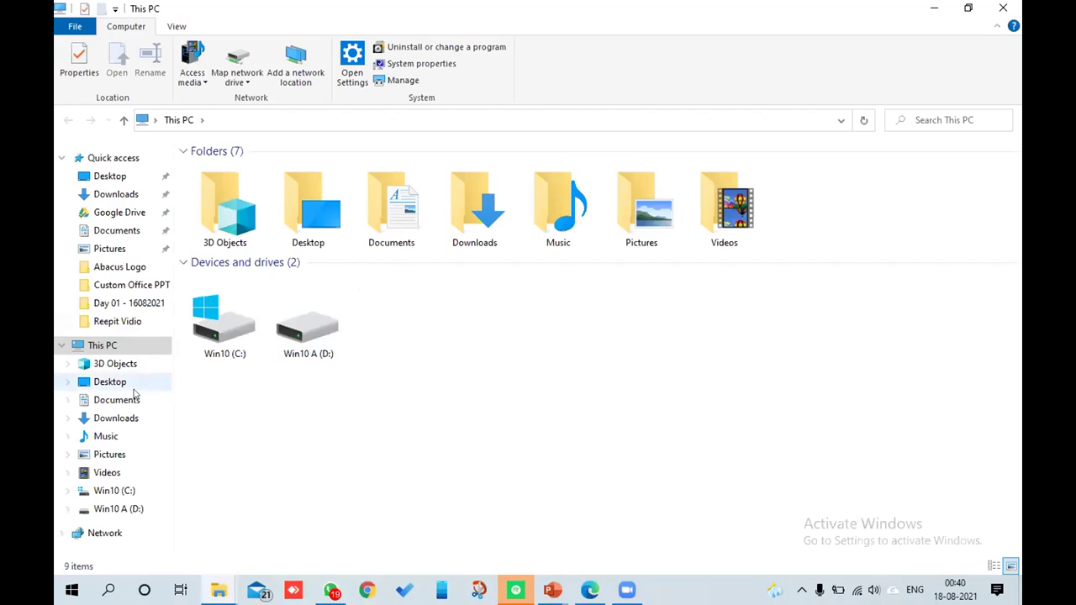
{"action": "left_click", "coordinate": [118, 417]}
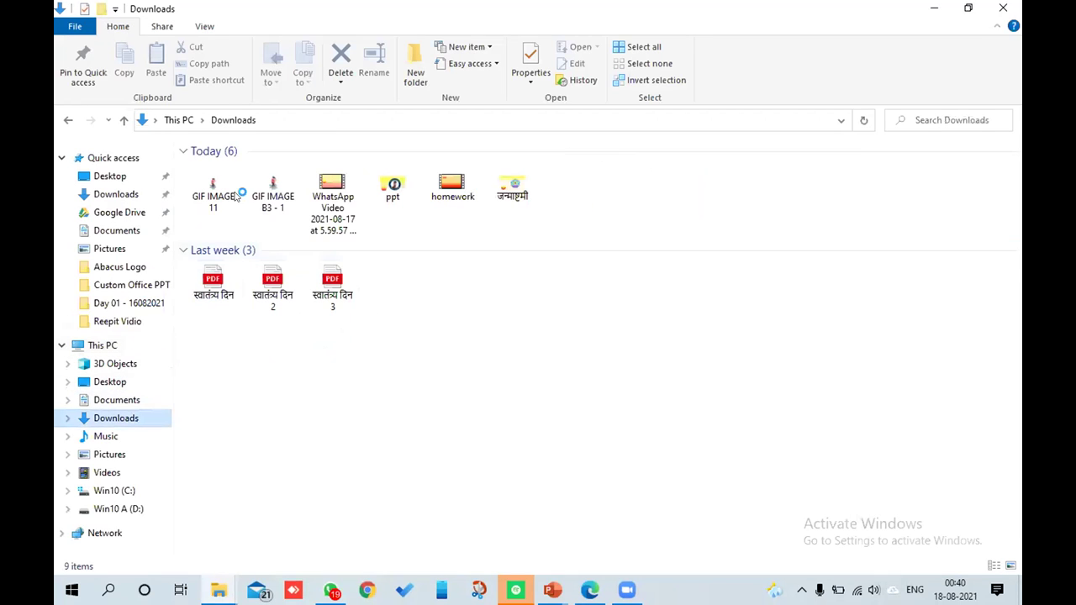
{"action": "left_click", "coordinate": [224, 191]}
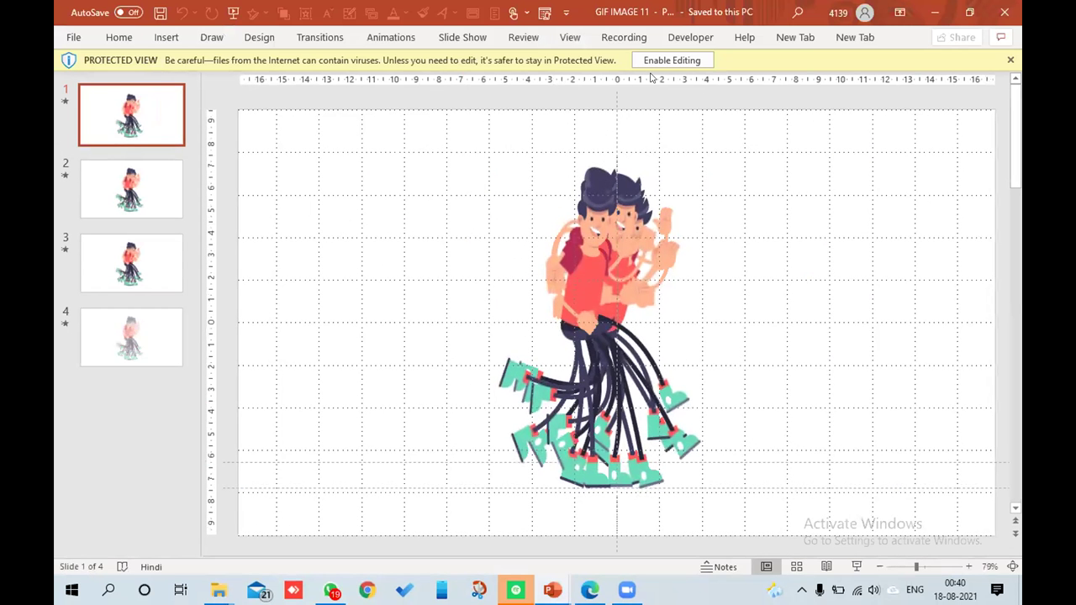
{"action": "left_click", "coordinate": [653, 64]}
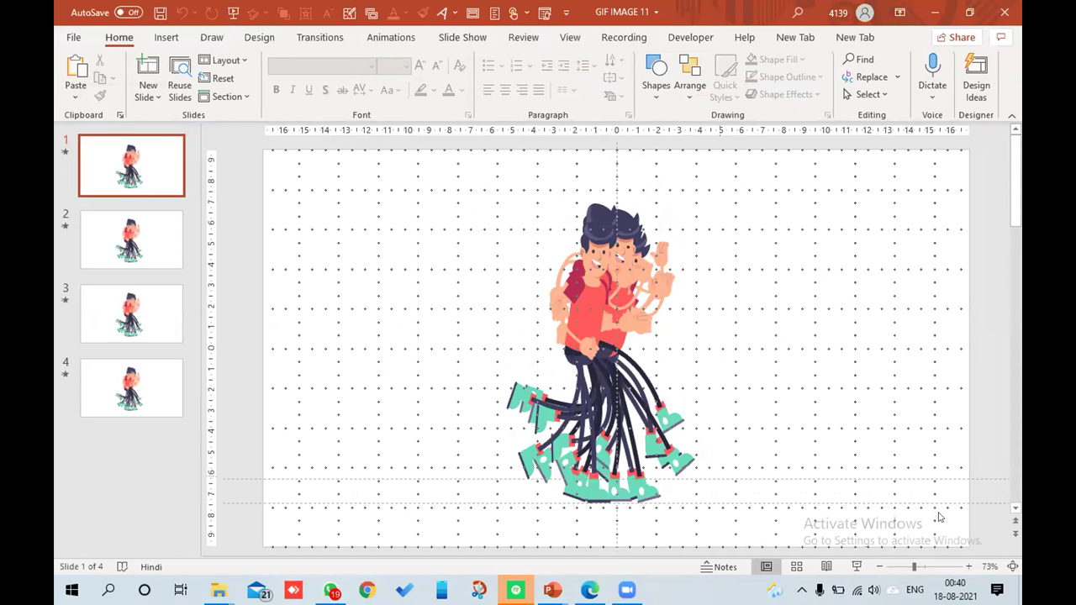
Play the four-slide running animation of GIF IMAGE 11 as a slide show and exit at the end.
{"action": "left_click", "coordinate": [858, 567]}
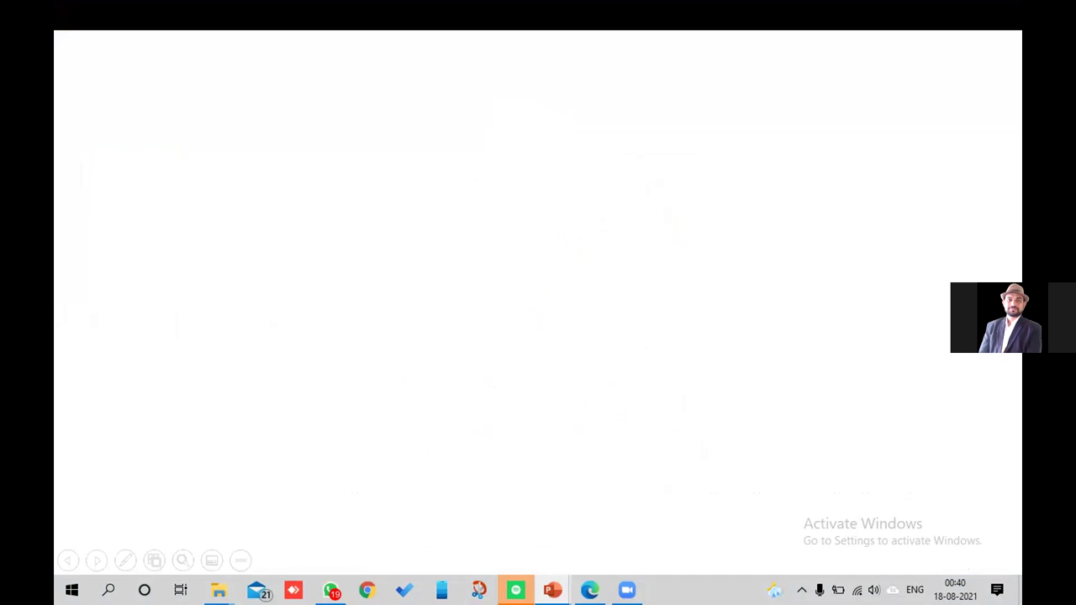
{"action": "left_click", "coordinate": [822, 263]}
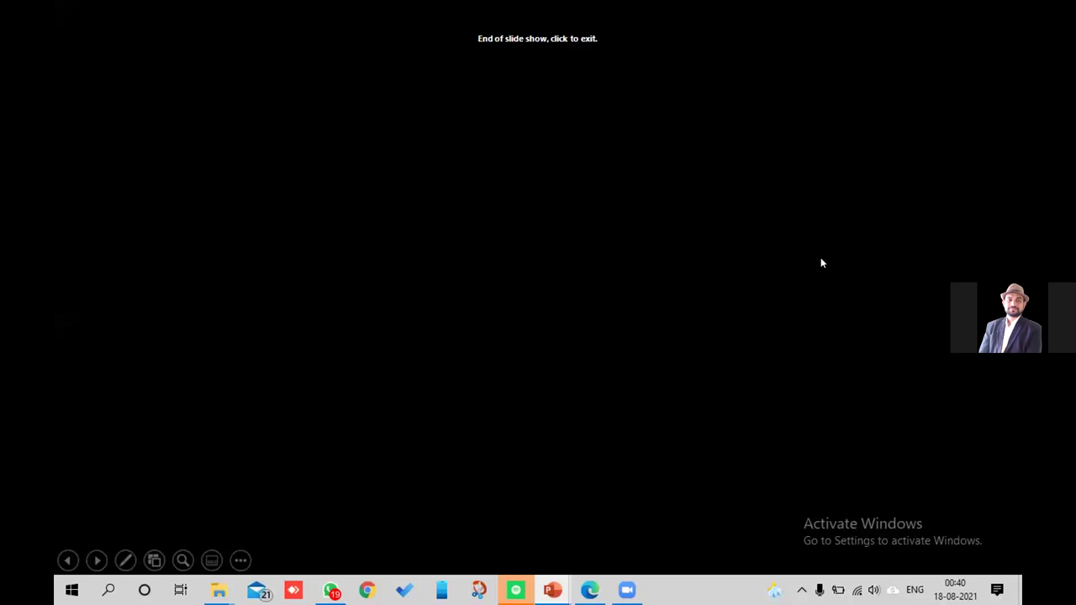
{"action": "left_click", "coordinate": [822, 263]}
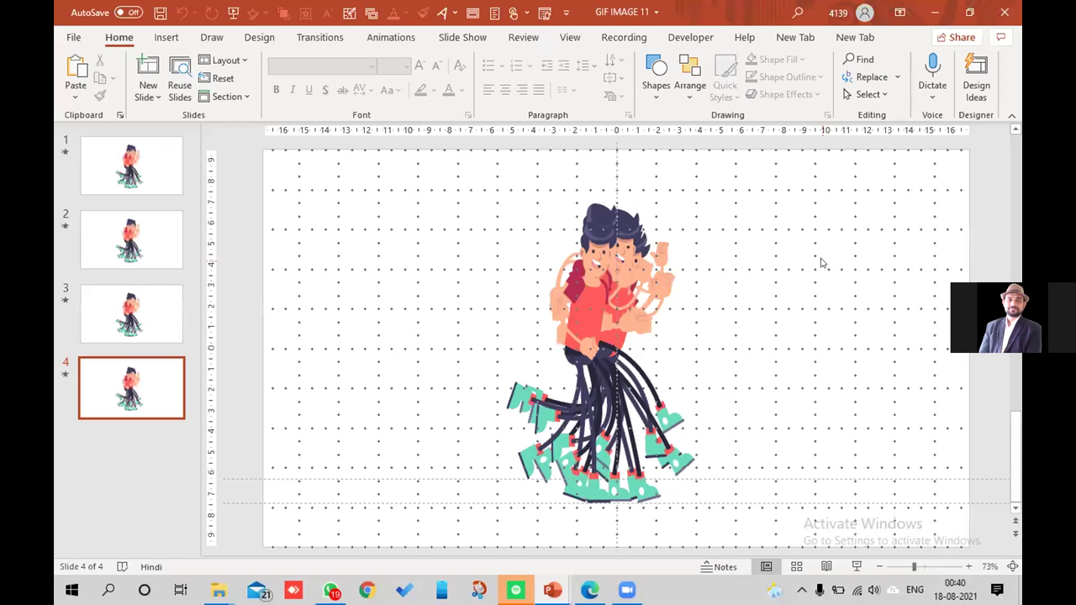
Copy the first slide of GIF IMAGE 11.
{"action": "left_click", "coordinate": [165, 166]}
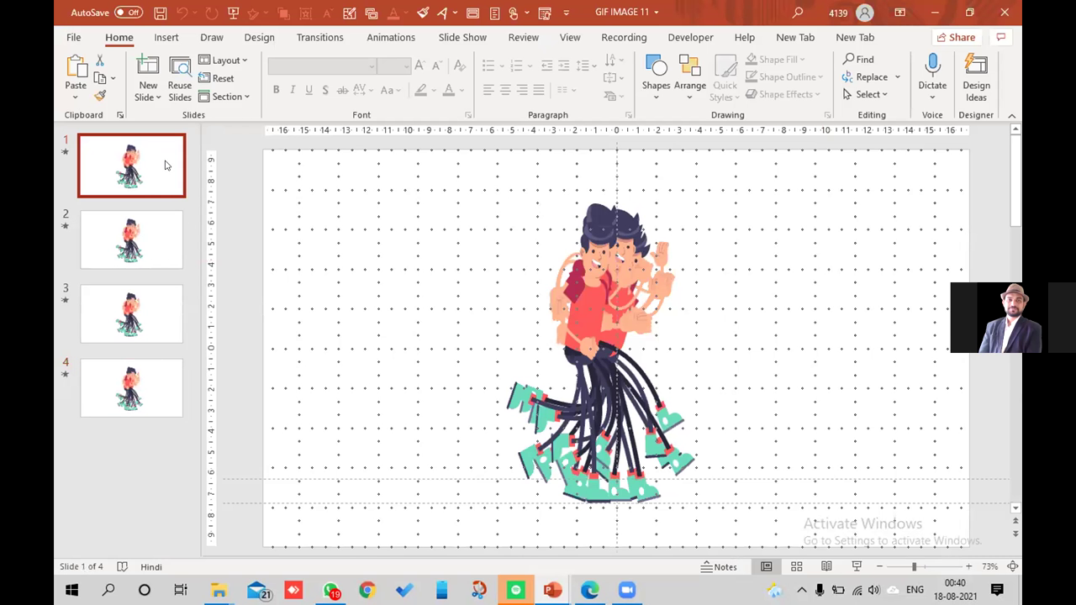
{"action": "right_click", "coordinate": [166, 165]}
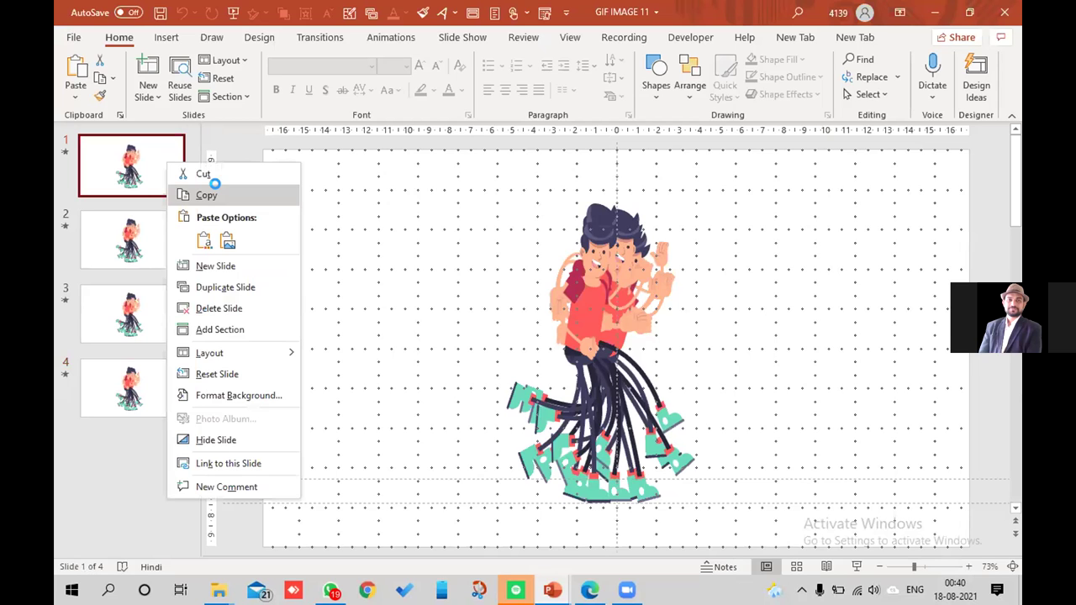
{"action": "left_click", "coordinate": [219, 191]}
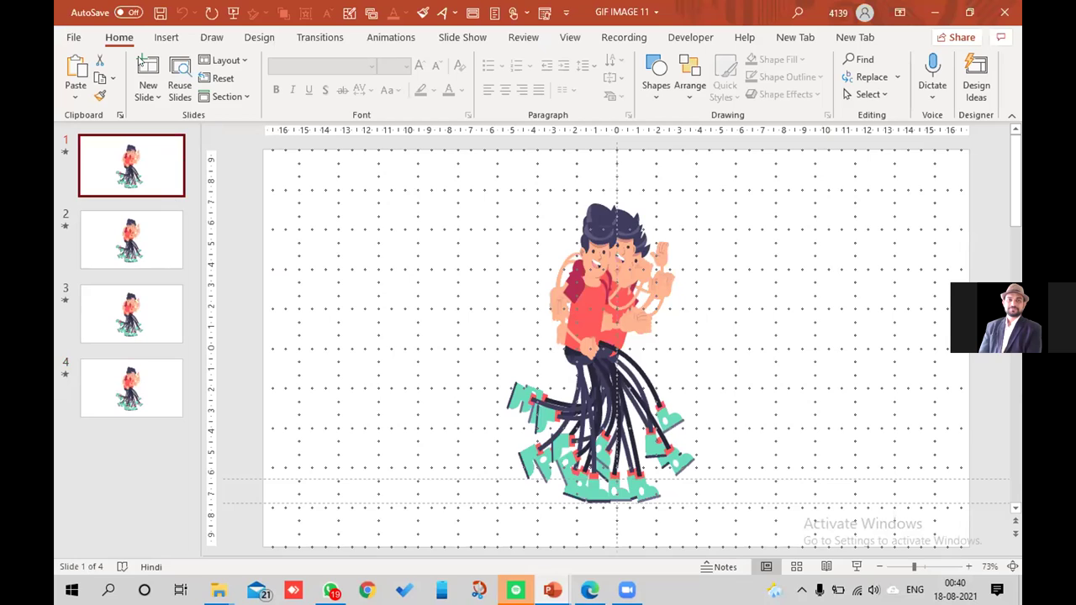
Create a new blank presentation and delete the title and subtitle placeholders from its slide.
{"action": "left_click", "coordinate": [74, 38]}
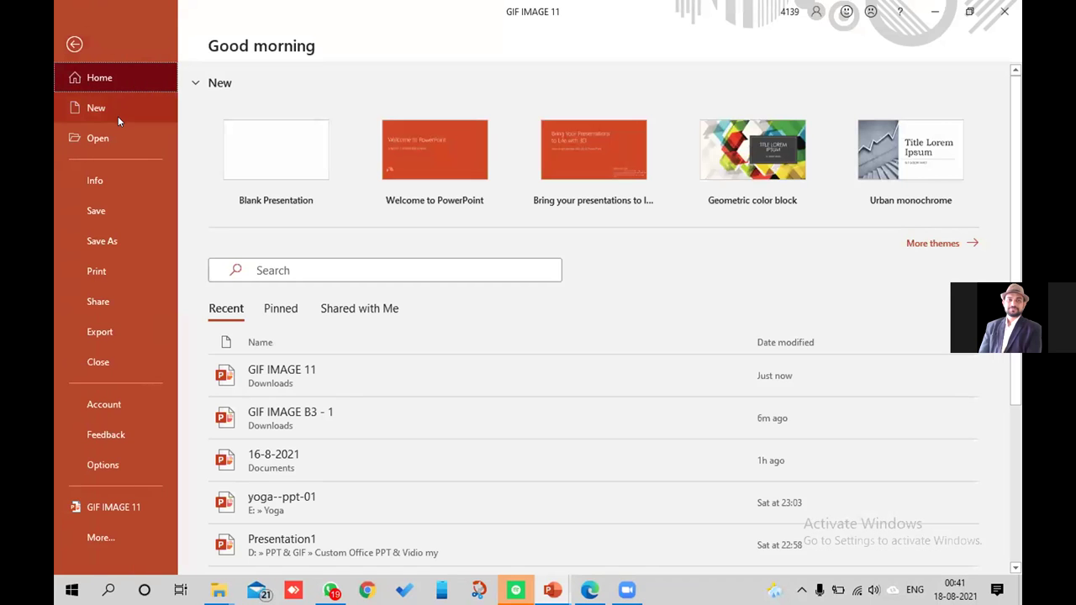
{"action": "left_click", "coordinate": [121, 109]}
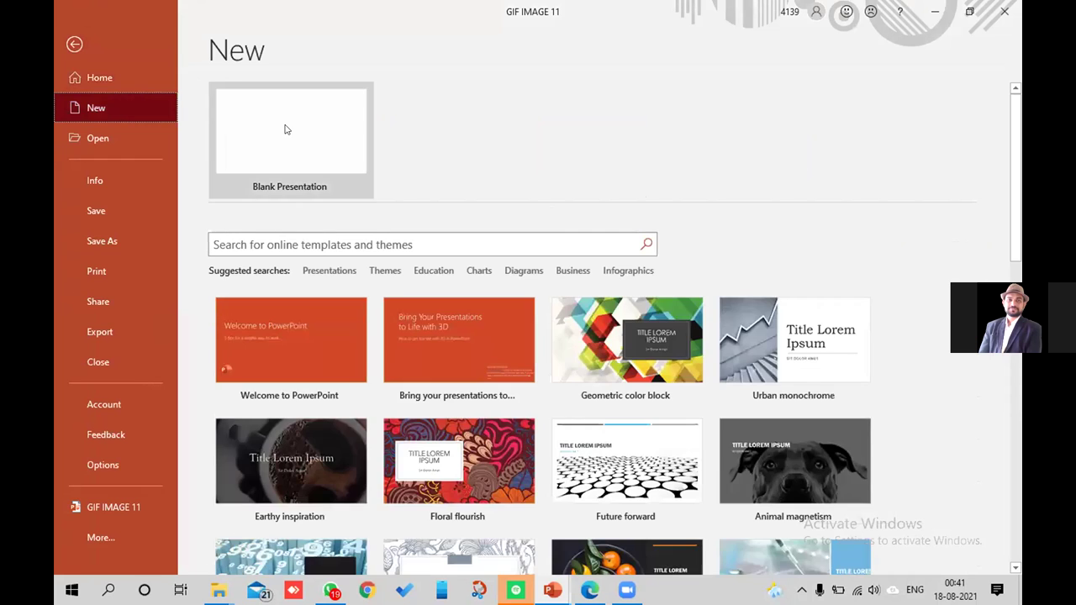
{"action": "left_click", "coordinate": [284, 129]}
{"action": "left_click_drag", "start_coordinate": [325, 201], "coordinate": [925, 480]}
{"action": "key", "text": "Delete"}
Paste the copied slide after the blank slide, keeping its source formatting, and delete the blank first slide.
{"action": "right_click", "coordinate": [454, 291]}
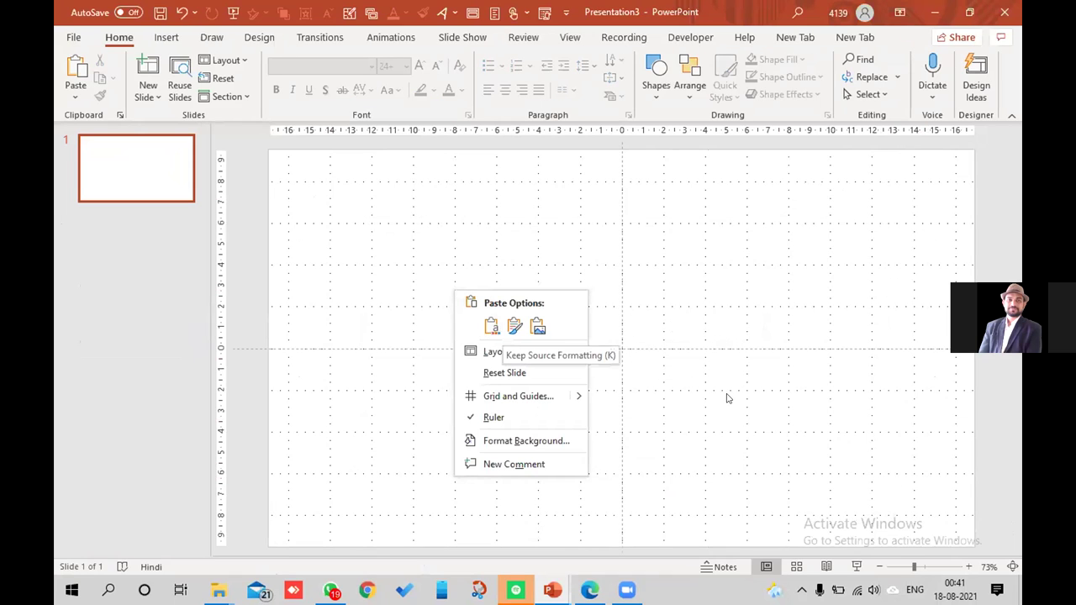
{"action": "left_click", "coordinate": [974, 393]}
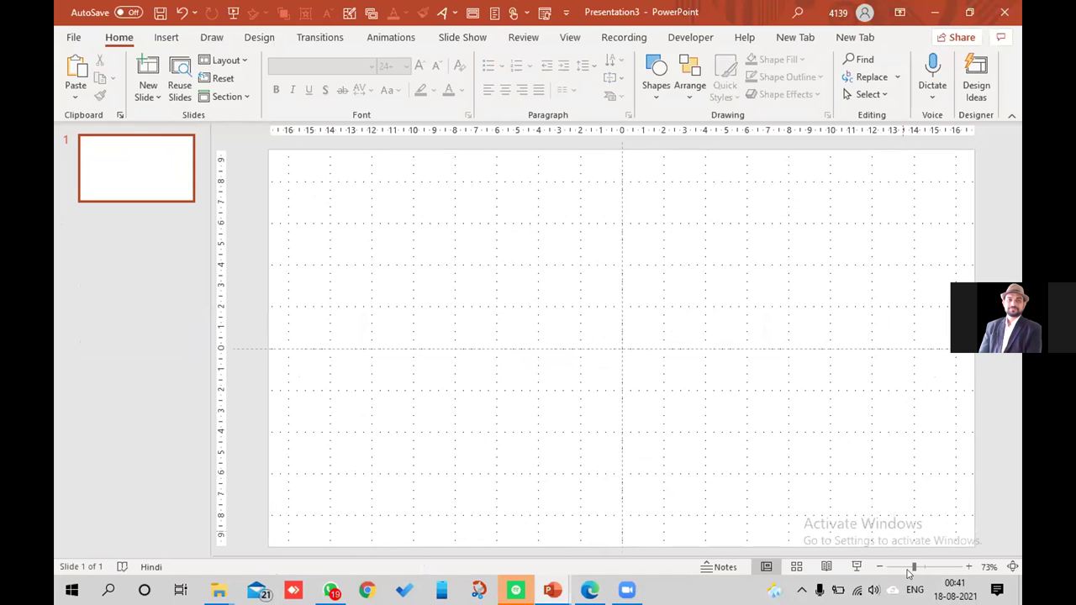
{"action": "left_click_drag", "start_coordinate": [912, 568], "coordinate": [901, 567]}
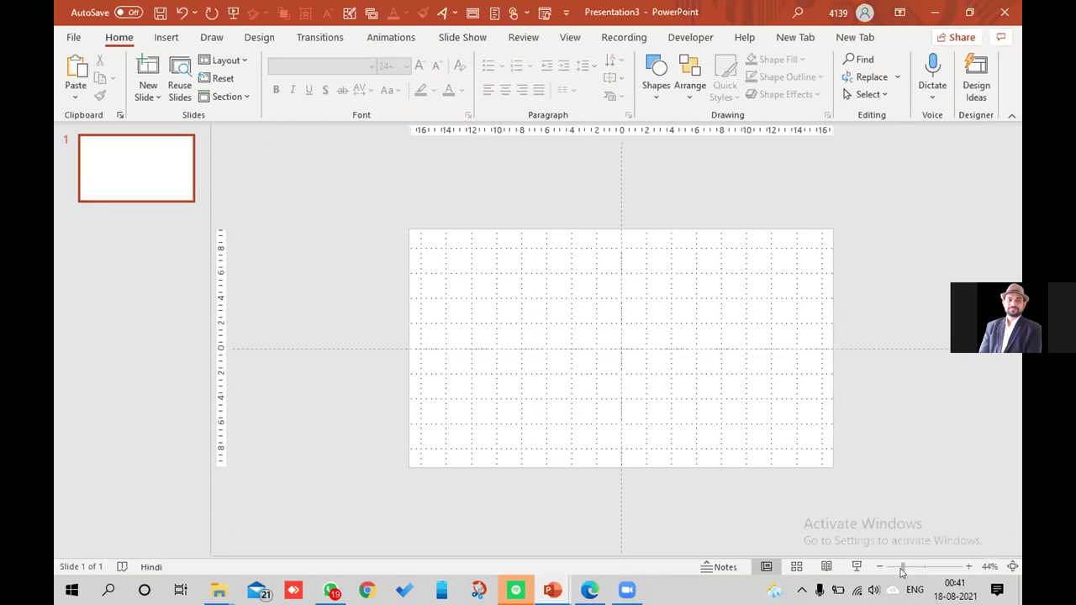
{"action": "left_click", "coordinate": [129, 242]}
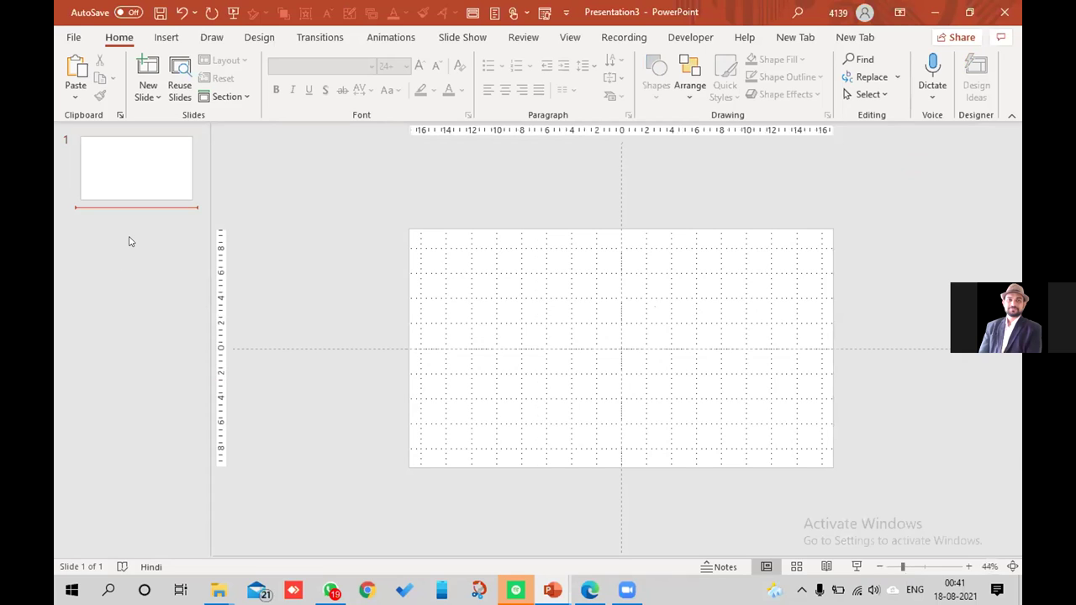
{"action": "right_click", "coordinate": [135, 244]}
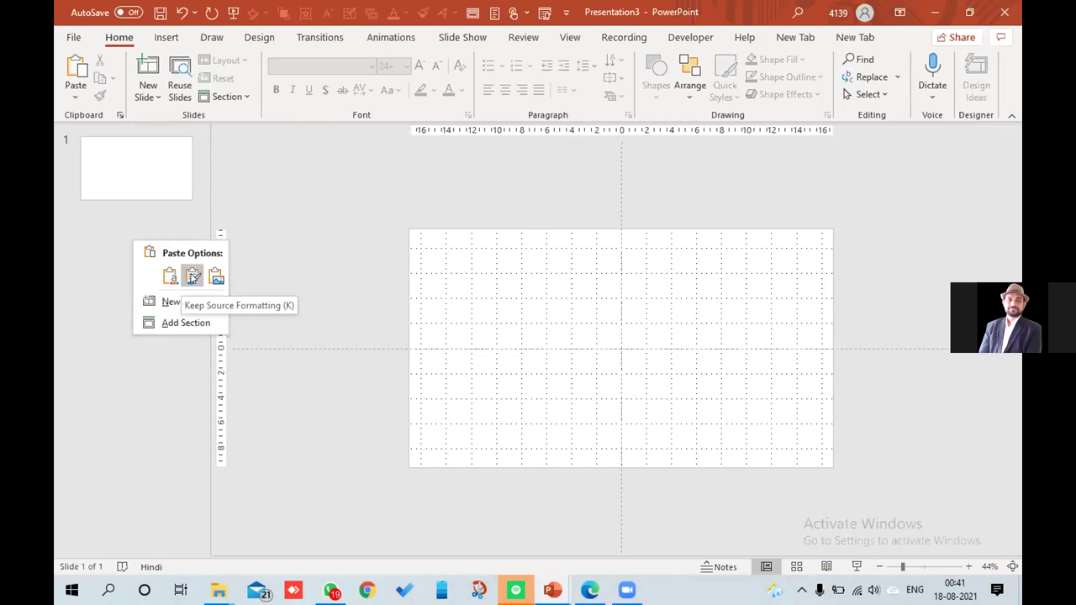
{"action": "left_click", "coordinate": [193, 278]}
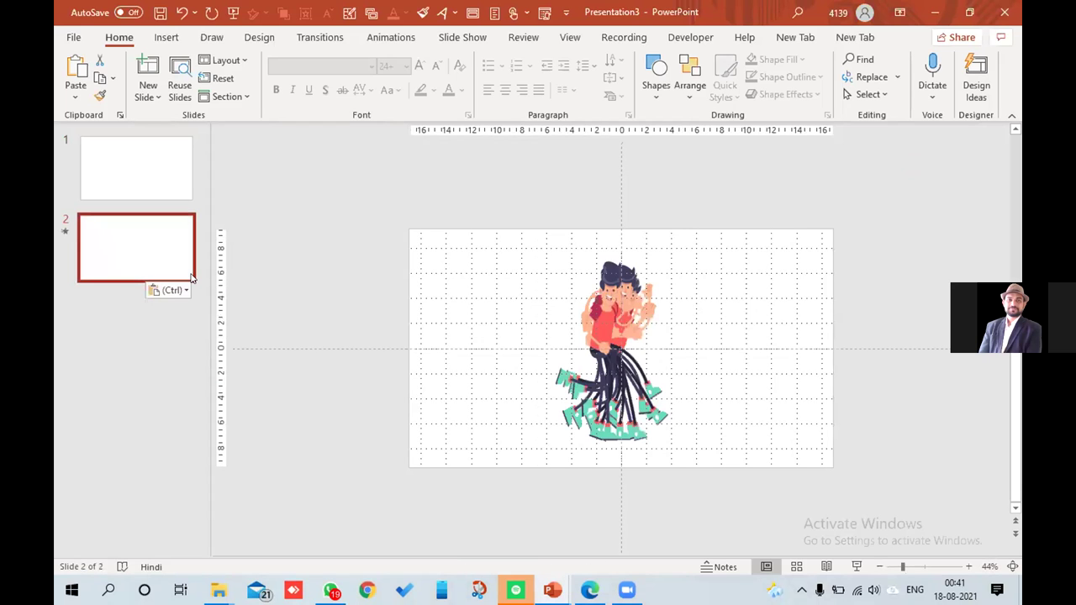
{"action": "left_click", "coordinate": [169, 181]}
{"action": "key", "text": "Delete"}
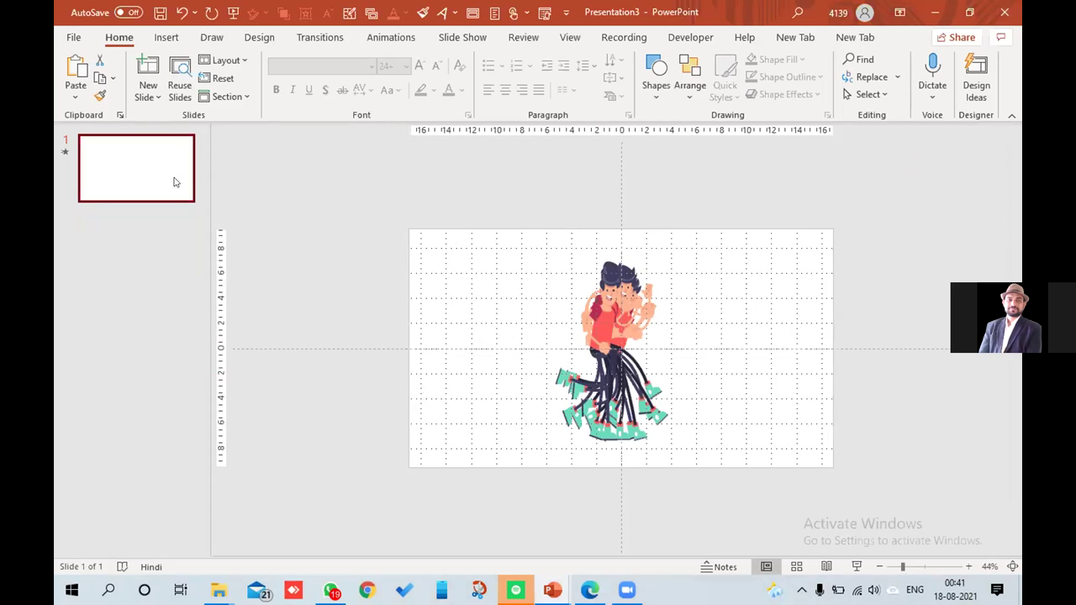
Open the animated GIF export options for the new presentation.
{"action": "left_click", "coordinate": [76, 37]}
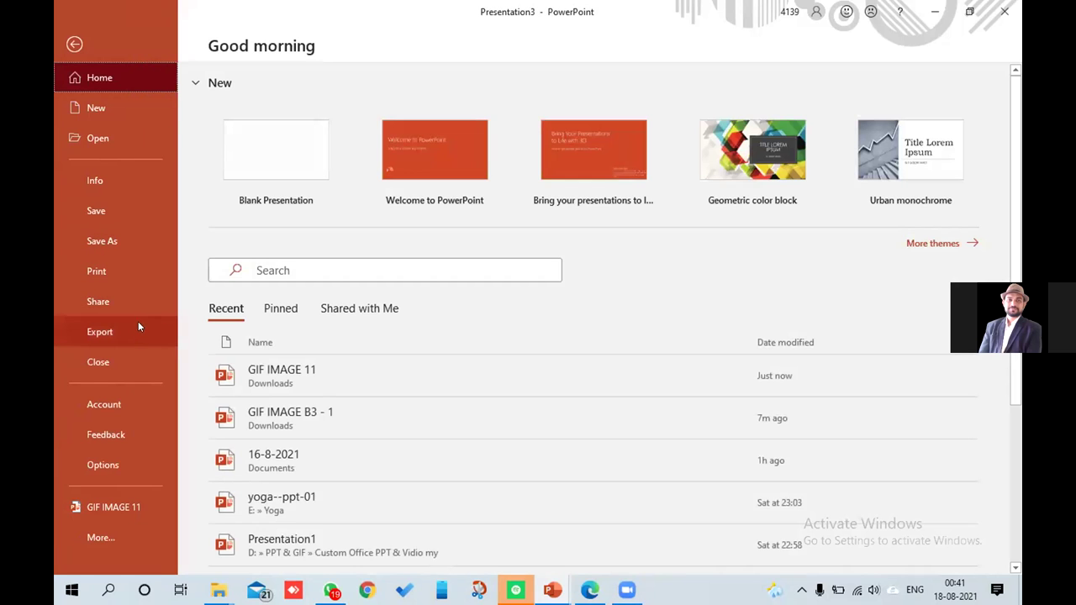
{"action": "left_click", "coordinate": [139, 333]}
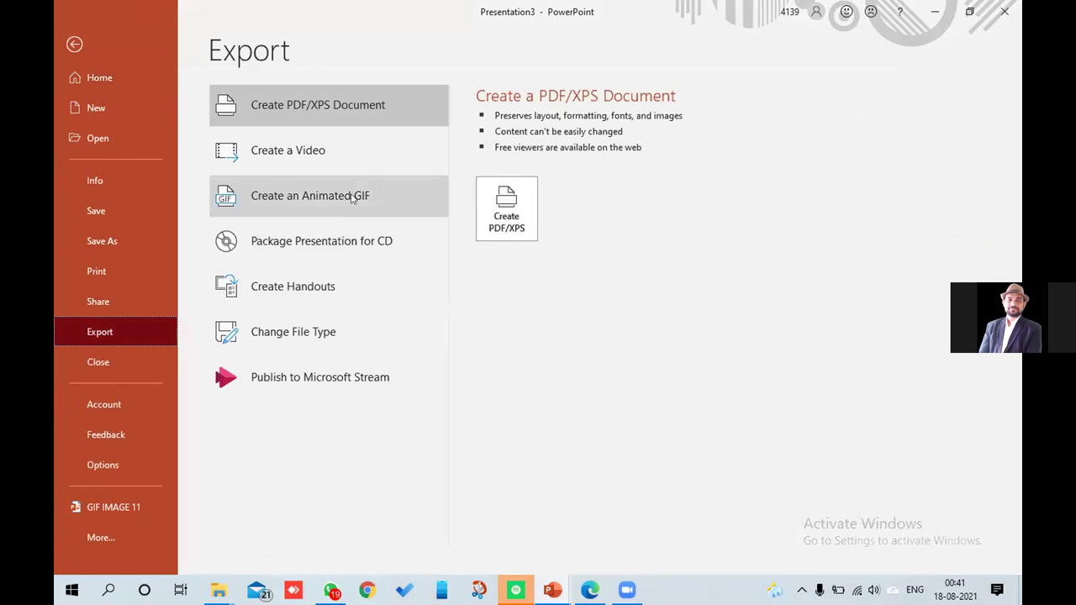
{"action": "left_click", "coordinate": [355, 198]}
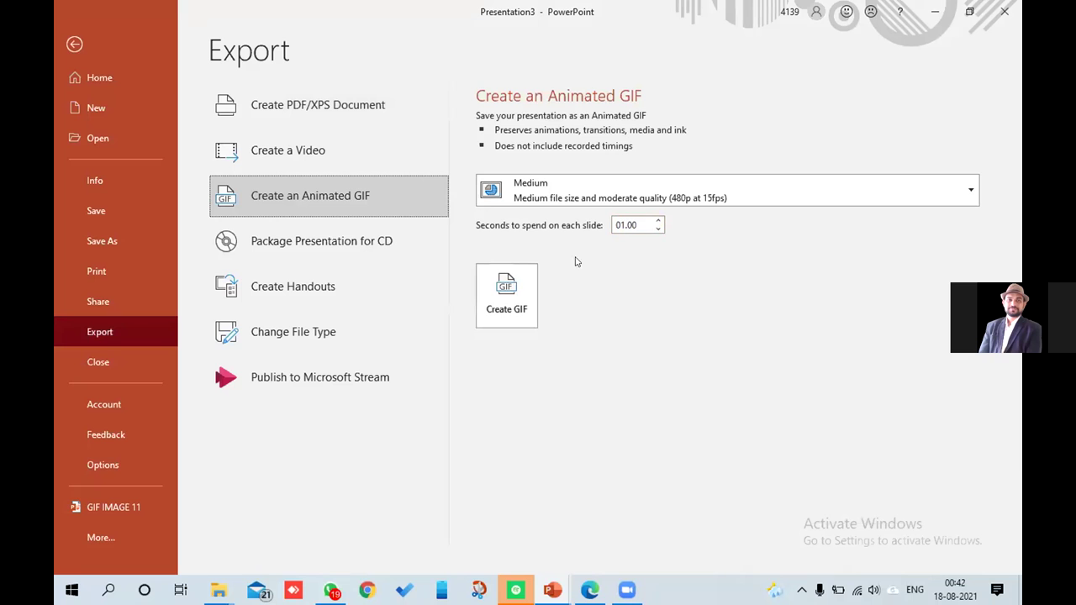
Create the animated GIF and save it to the Desktop as "Gif 1sce.".
{"action": "left_click", "coordinate": [508, 287]}
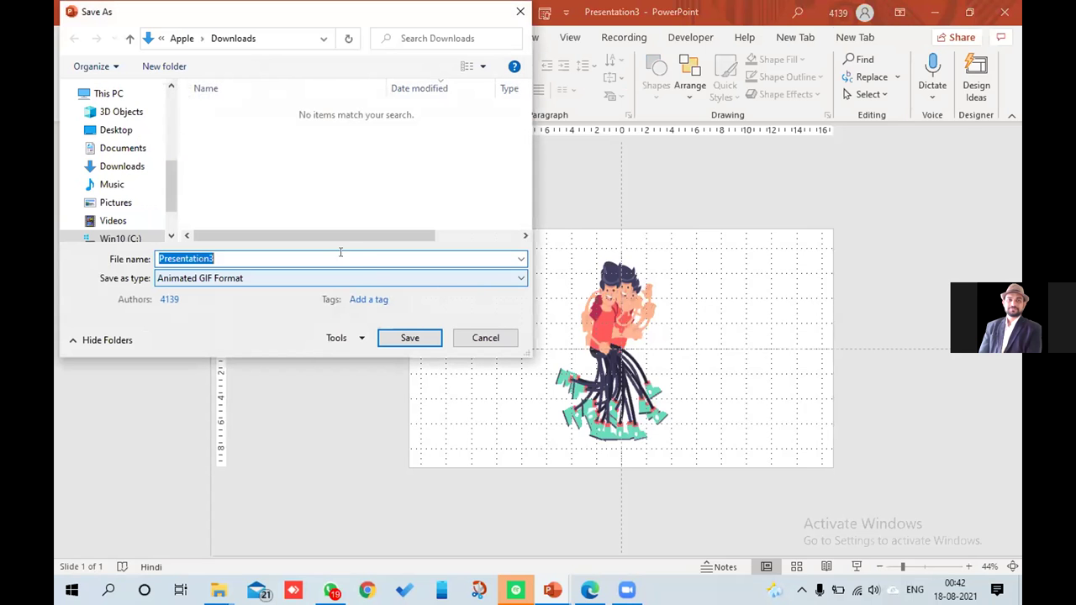
{"action": "left_click", "coordinate": [131, 133]}
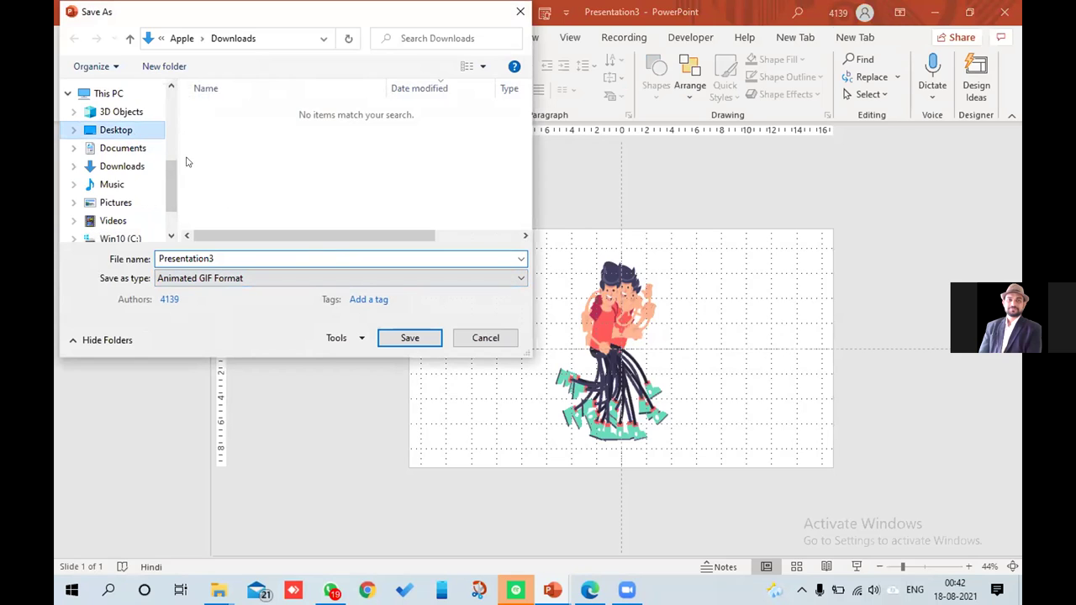
{"action": "left_click", "coordinate": [263, 253]}
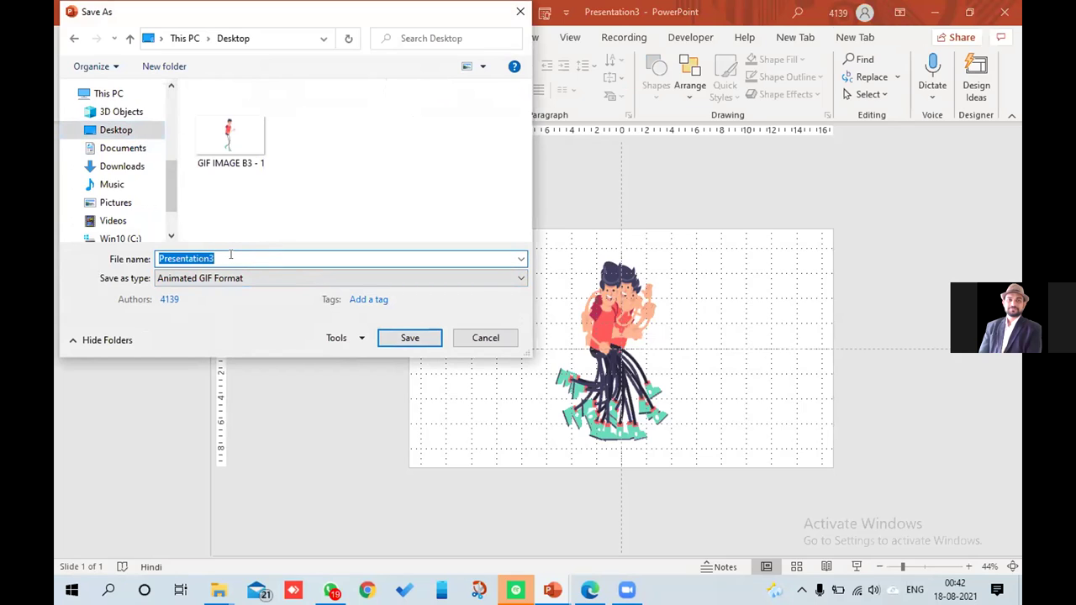
{"action": "type", "text": "Gi"}
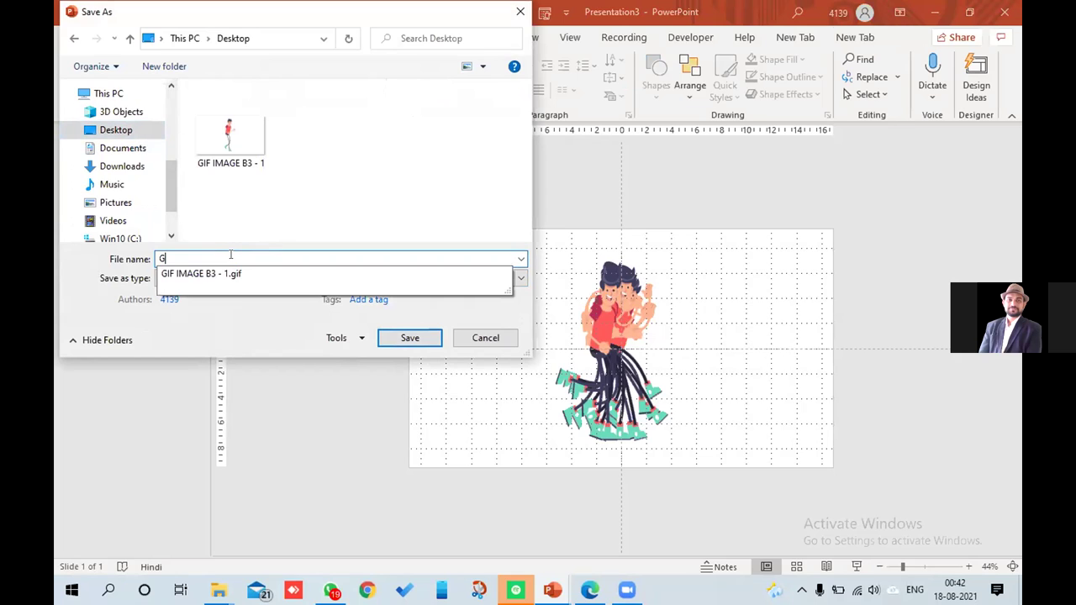
{"action": "type", "text": "f 1"}
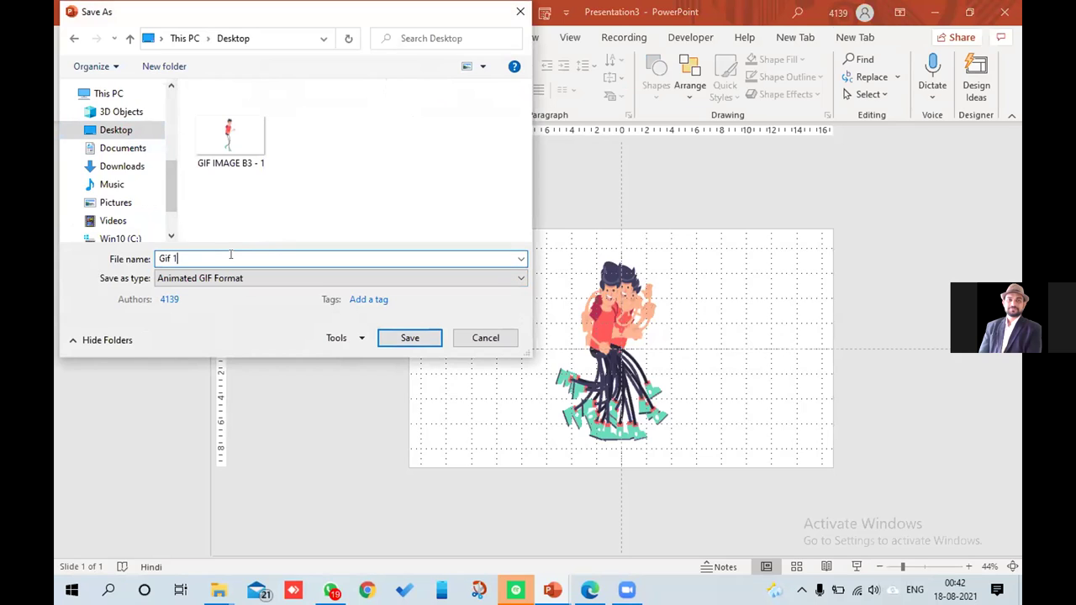
{"action": "type", "text": "sce"}
{"action": "left_click", "coordinate": [410, 337]}
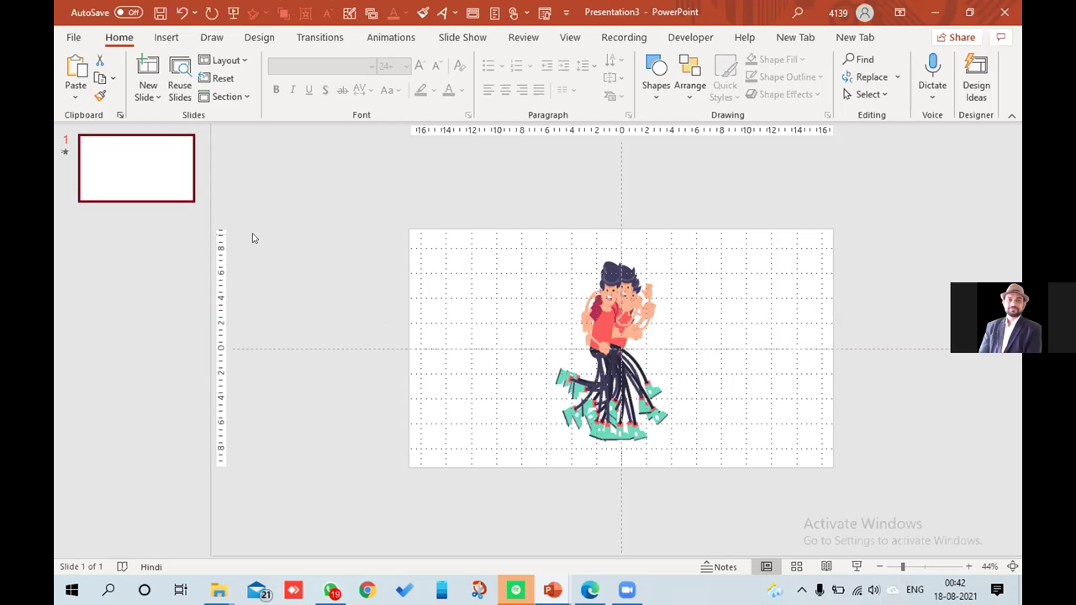
Configure another animated GIF export of the presentation with 5 seconds spent on each slide.
{"action": "left_click", "coordinate": [74, 38]}
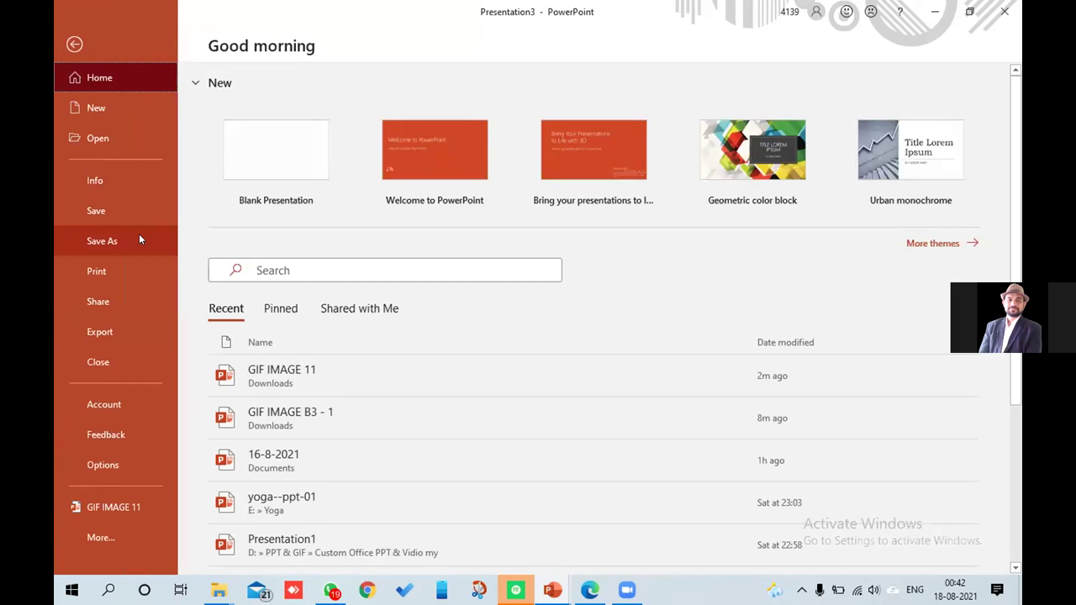
{"action": "left_click", "coordinate": [154, 327]}
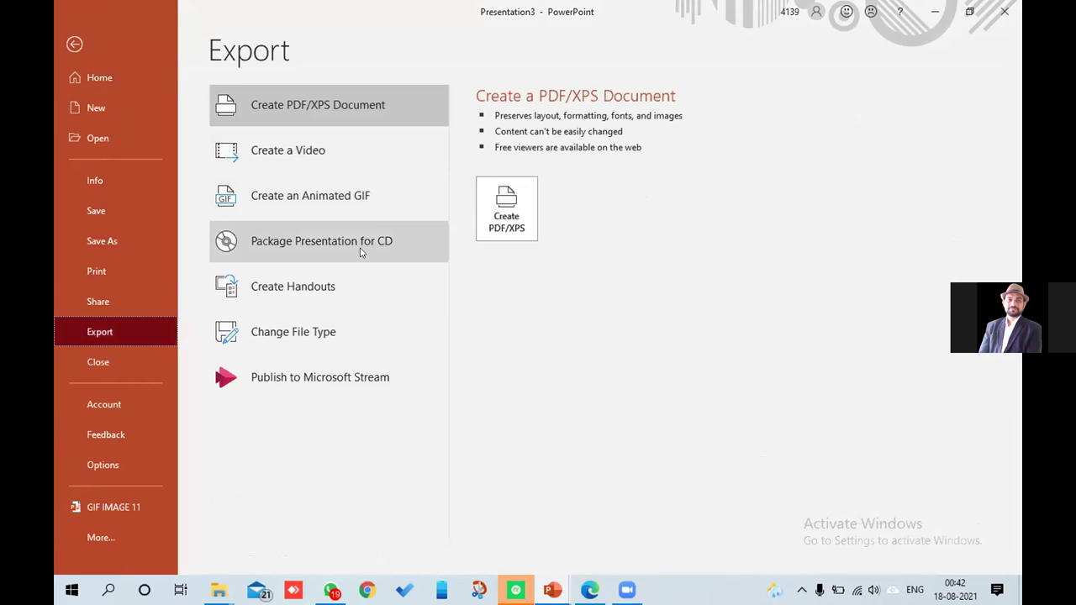
{"action": "left_click", "coordinate": [392, 200]}
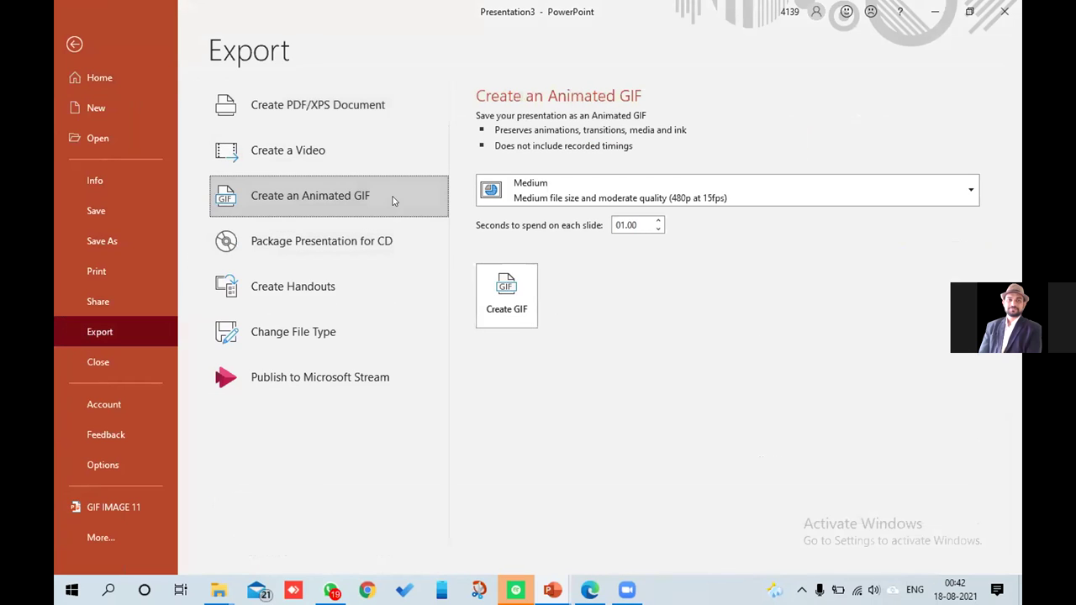
{"action": "left_click", "coordinate": [657, 222]}
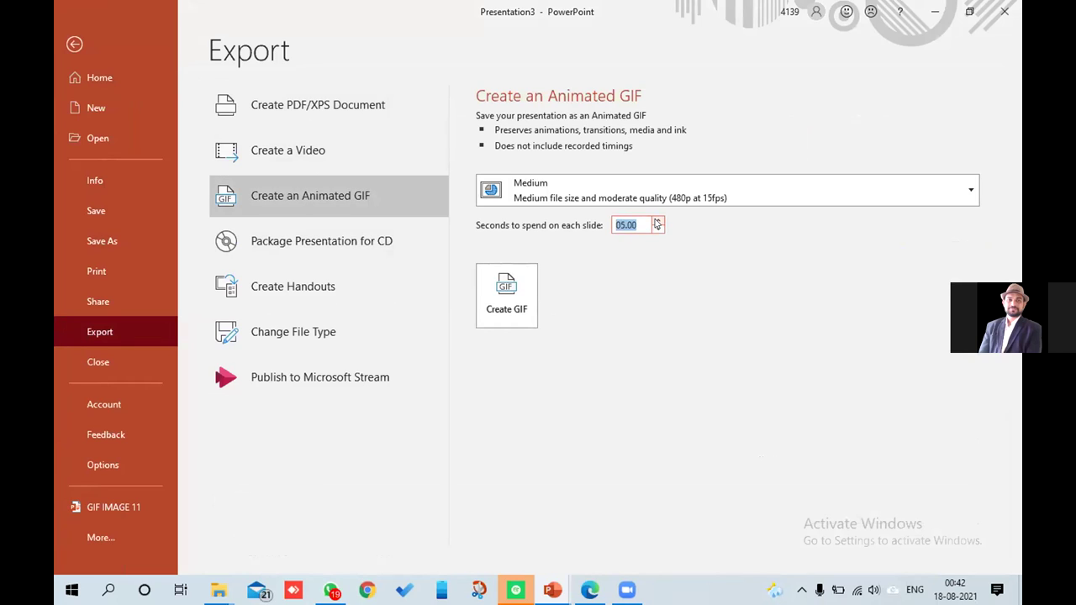
Create the 5-second GIF and save it to the Desktop as "Gif 5 ce.".
{"action": "left_click", "coordinate": [507, 288]}
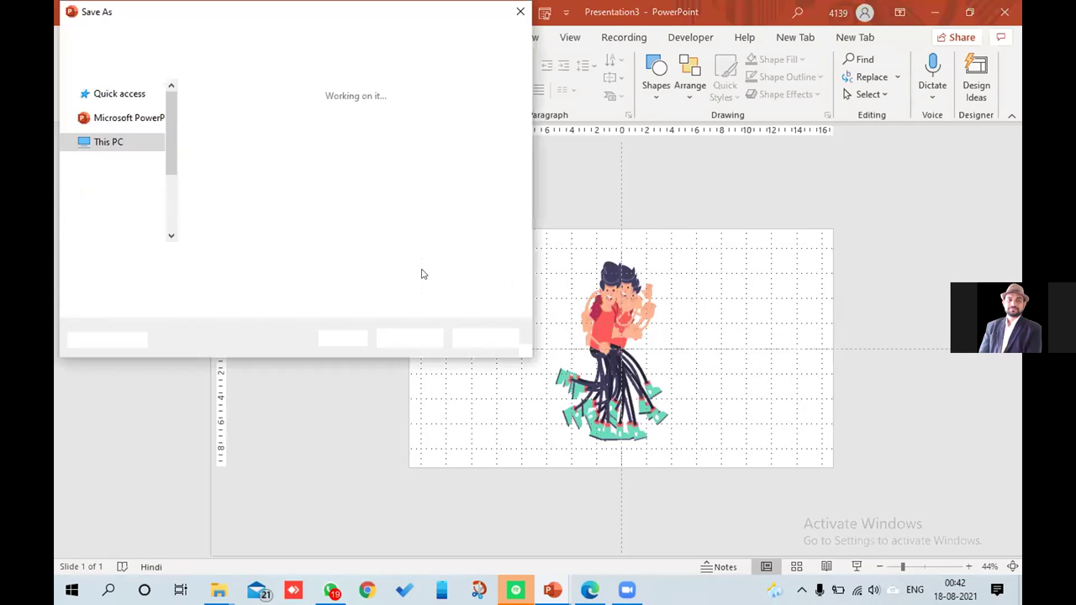
{"action": "left_click", "coordinate": [241, 252]}
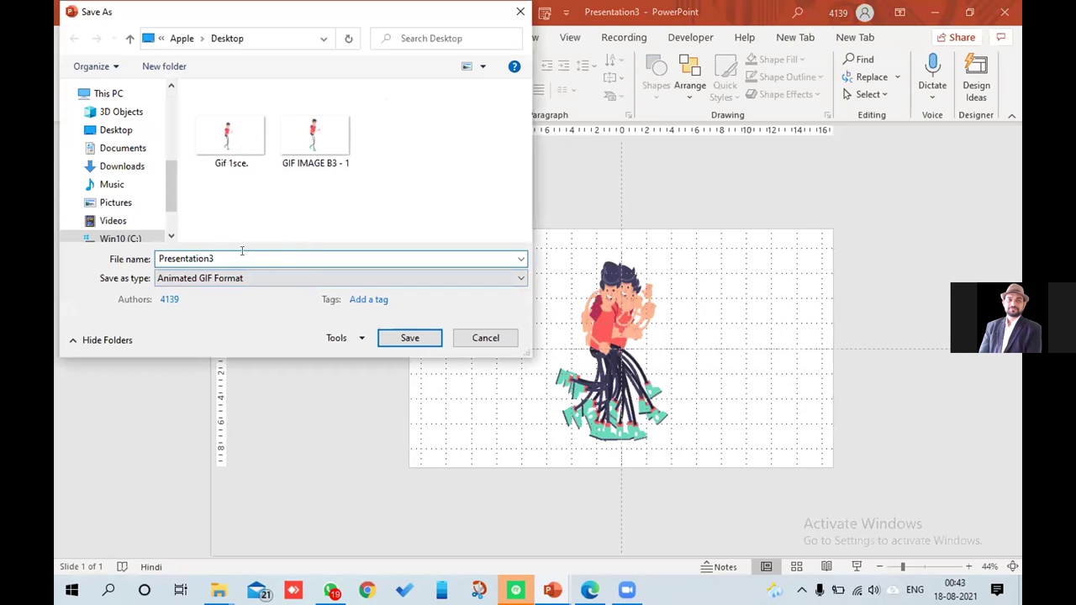
{"action": "key", "text": "BackSpace"}
{"action": "key", "text": "BackSpace"}
{"action": "key", "text": "BackSpace"}
{"action": "key", "text": "BackSpace"}
{"action": "key", "text": "BackSpace"}
{"action": "key", "text": "BackSpace"}
{"action": "key", "text": "BackSpace"}
{"action": "key", "text": "BackSpace"}
{"action": "key", "text": "BackSpace"}
{"action": "key", "text": "BackSpace"}
{"action": "key", "text": "BackSpace"}
{"action": "key", "text": "BackSpace"}
{"action": "type", "text": "G"}
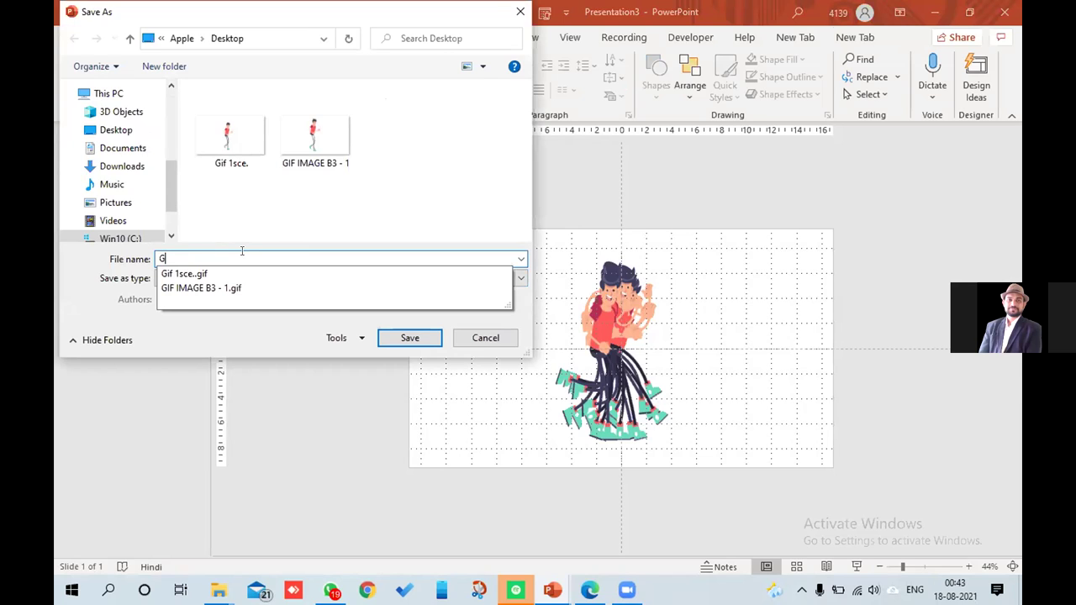
{"action": "type", "text": "if 5"}
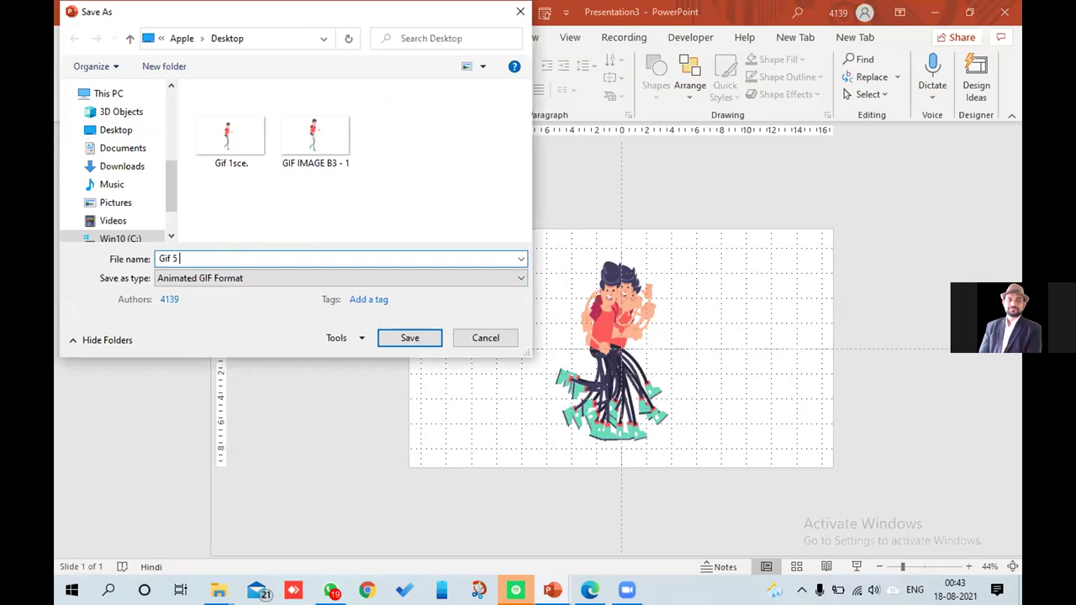
{"action": "type", "text": " ces"}
{"action": "key", "text": "BackSpace"}
{"action": "left_click", "coordinate": [412, 337]}
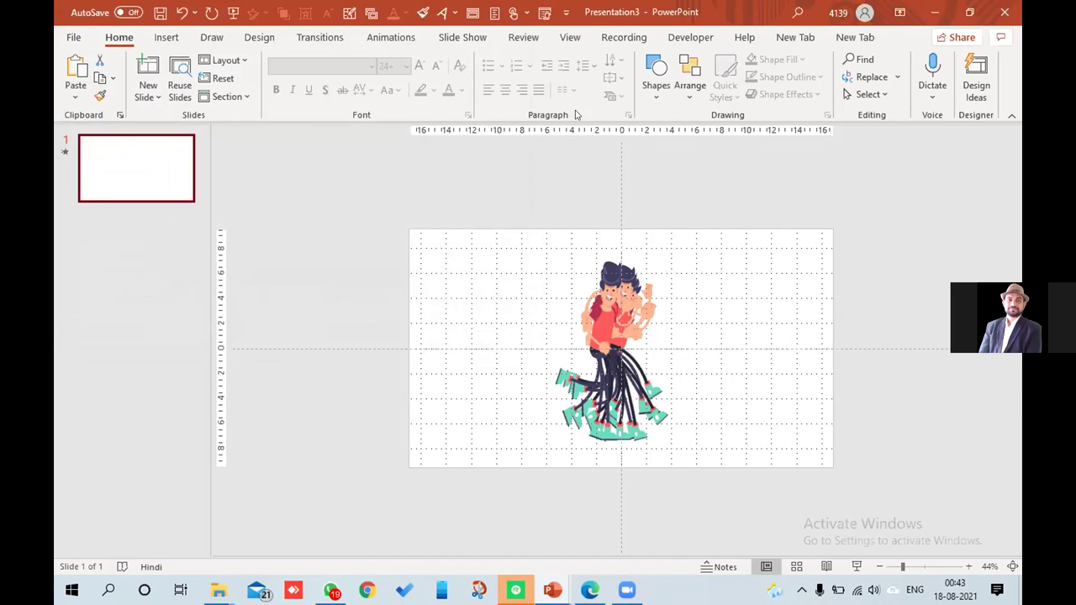
Save the presentation as Presentation3 to OneDrive and close it.
{"action": "left_click", "coordinate": [74, 39]}
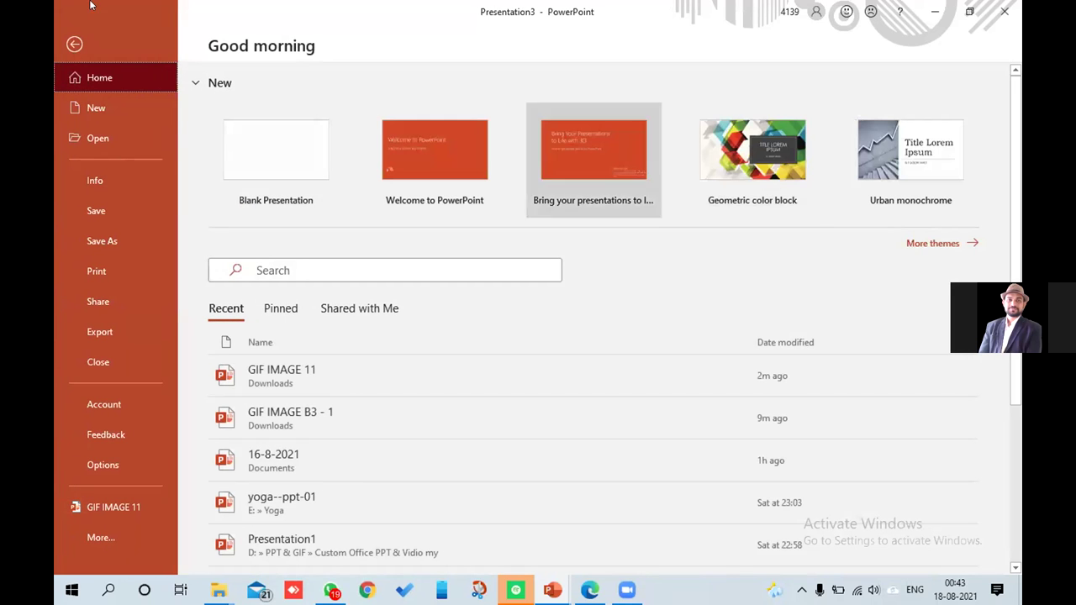
{"action": "left_click", "coordinate": [72, 43]}
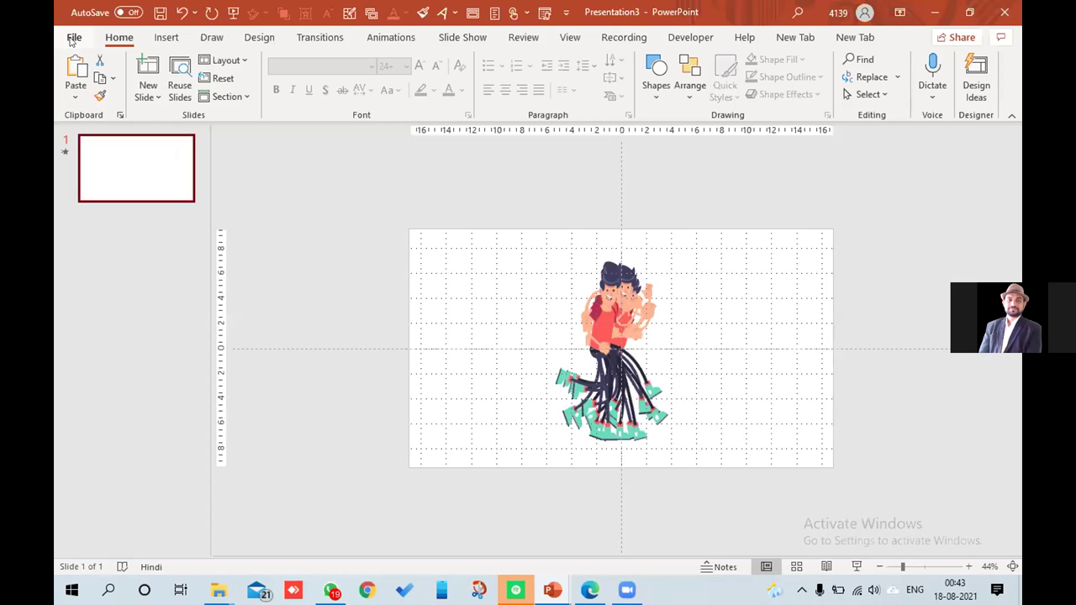
{"action": "left_click", "coordinate": [1004, 10]}
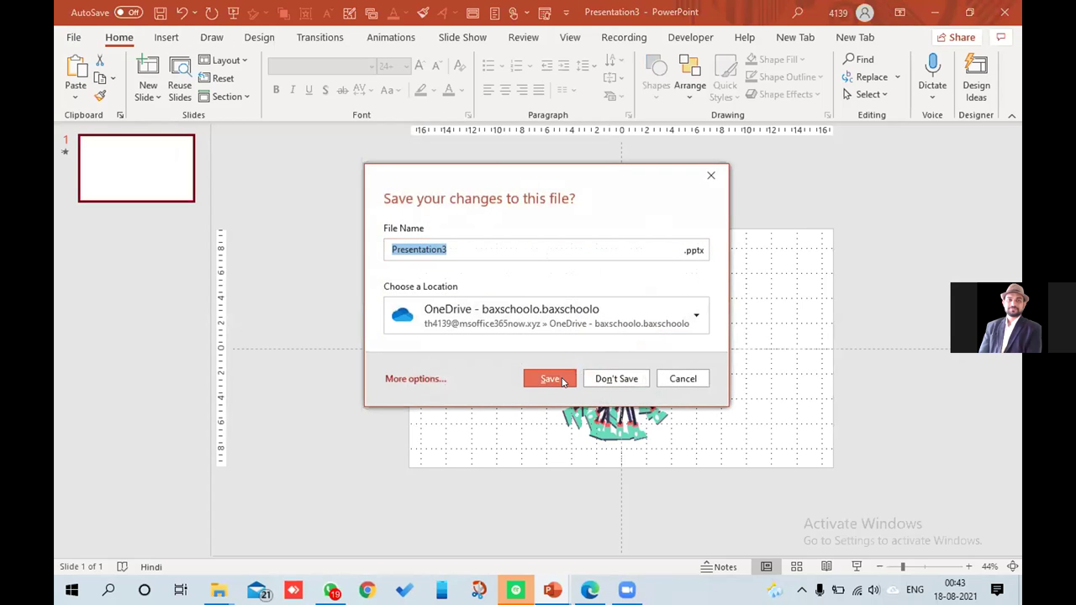
{"action": "left_click", "coordinate": [561, 380]}
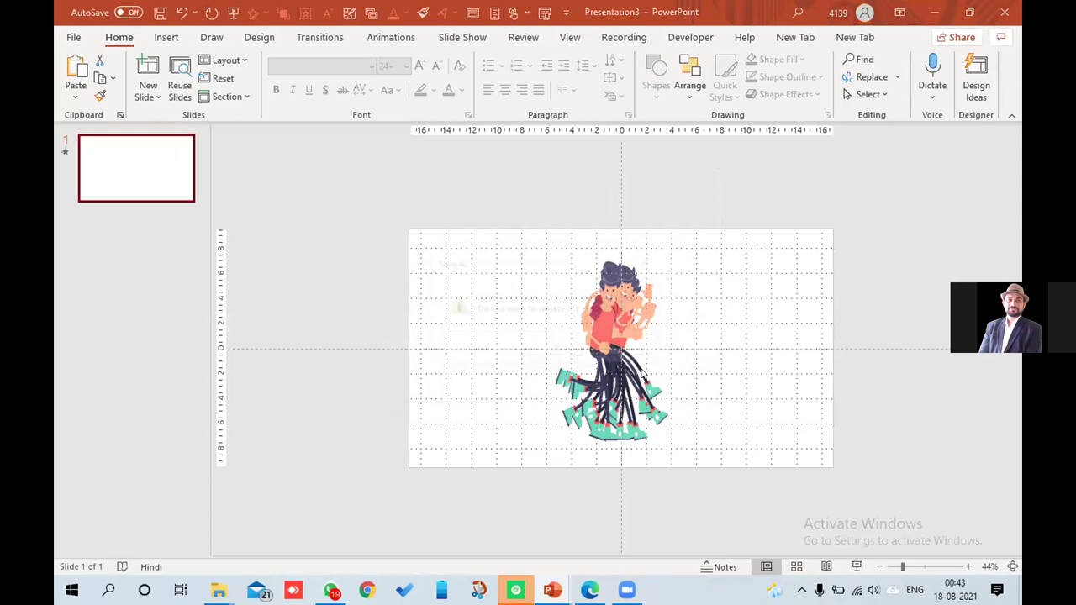
{"action": "left_click", "coordinate": [555, 350]}
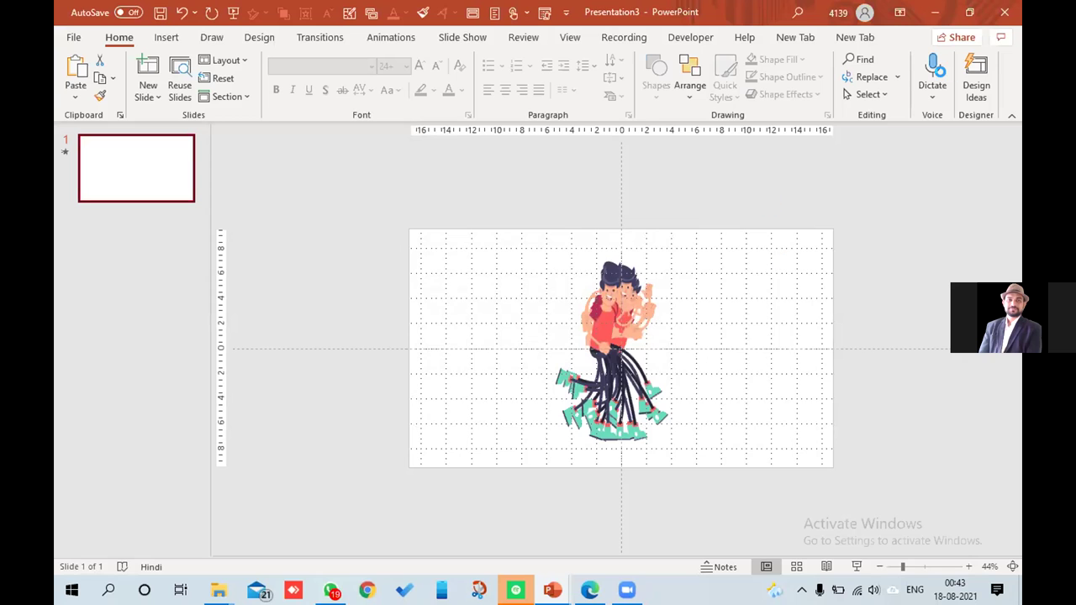
{"action": "left_click", "coordinate": [1006, 11]}
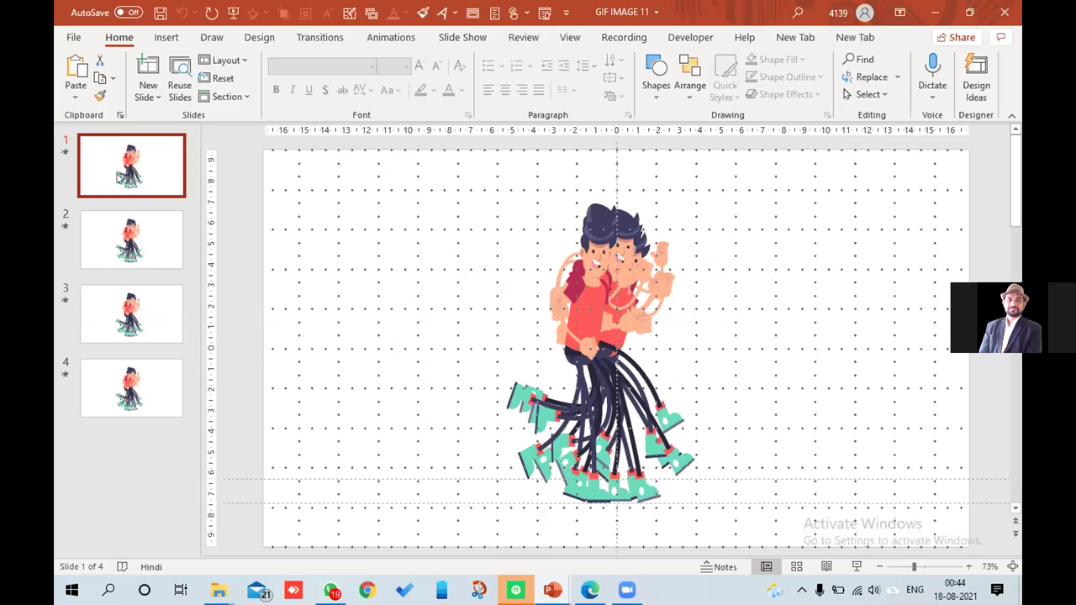
Configure an animated GIF export of the GIF IMAGE 11 presentation with 0 seconds spent on each slide.
{"action": "left_click", "coordinate": [81, 43]}
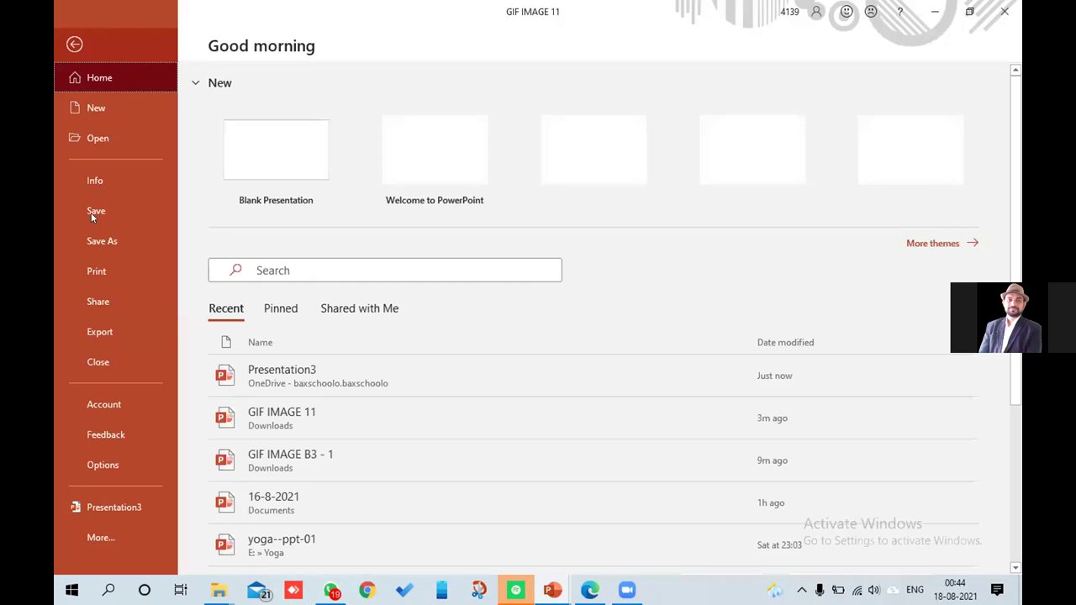
{"action": "left_click", "coordinate": [114, 328]}
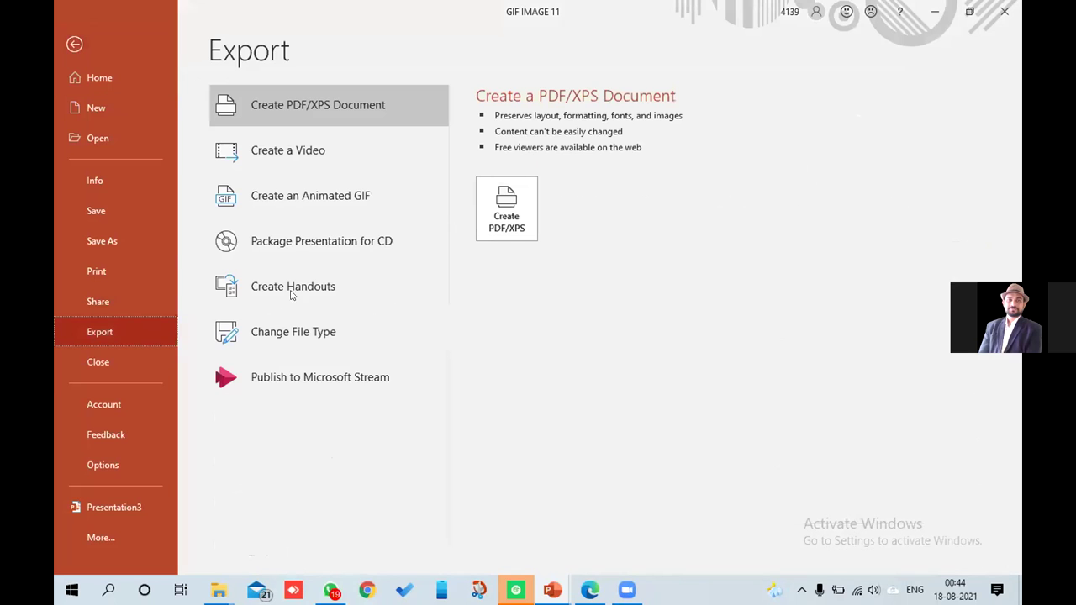
{"action": "left_click", "coordinate": [357, 190]}
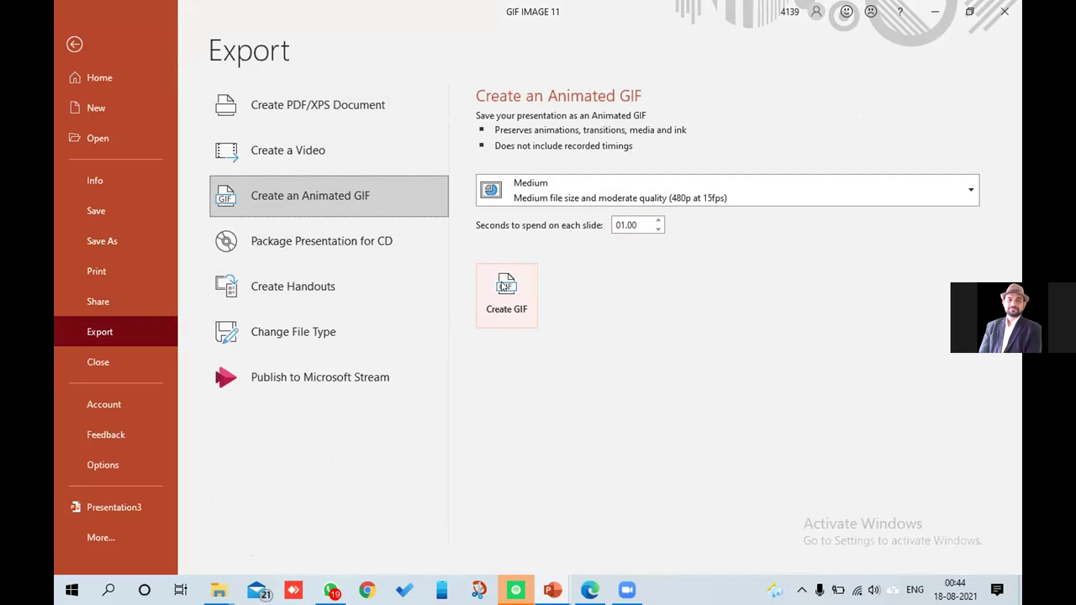
{"action": "left_click", "coordinate": [657, 228]}
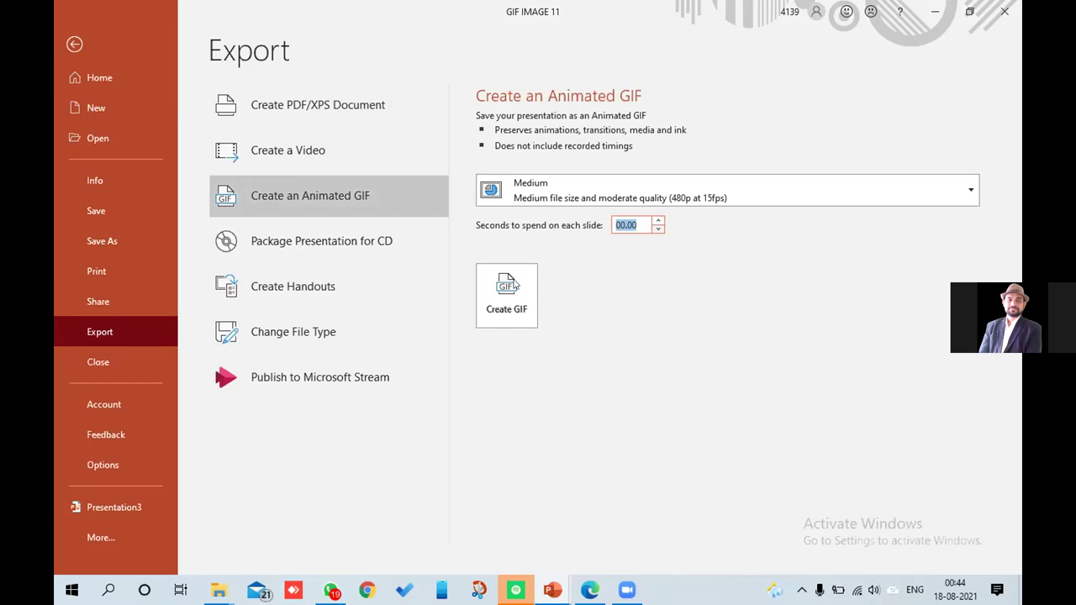
Create the GIF from GIF IMAGE 11 and save it to the Desktop as "GIF IMAGE 0 sec.".
{"action": "left_click", "coordinate": [514, 285]}
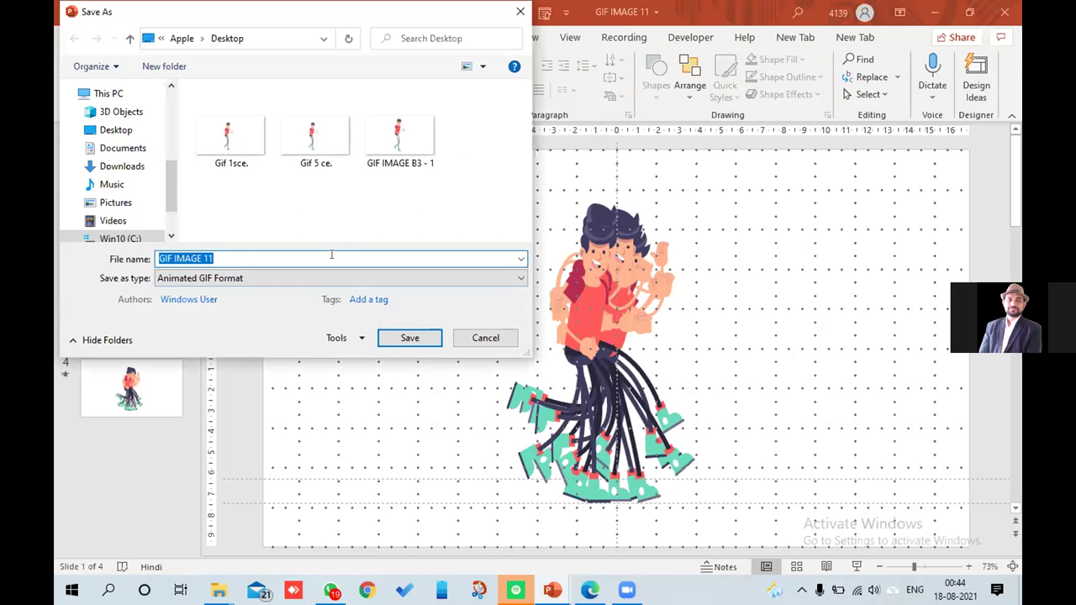
{"action": "left_click", "coordinate": [331, 258]}
{"action": "key", "text": "BackSpace"}
{"action": "key", "text": "BackSpace"}
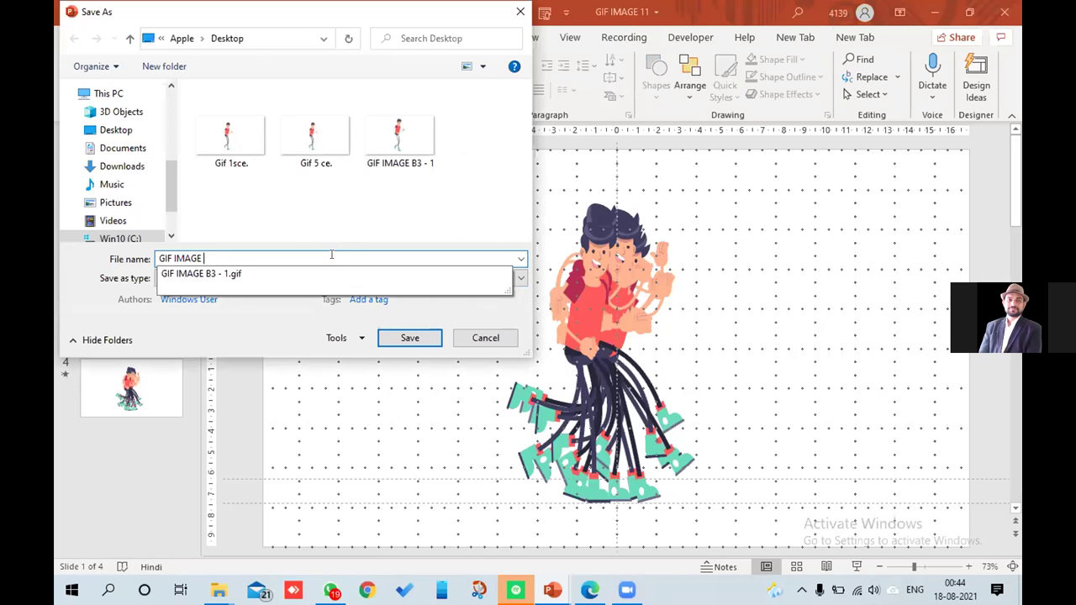
{"action": "type", "text": "0 sec."}
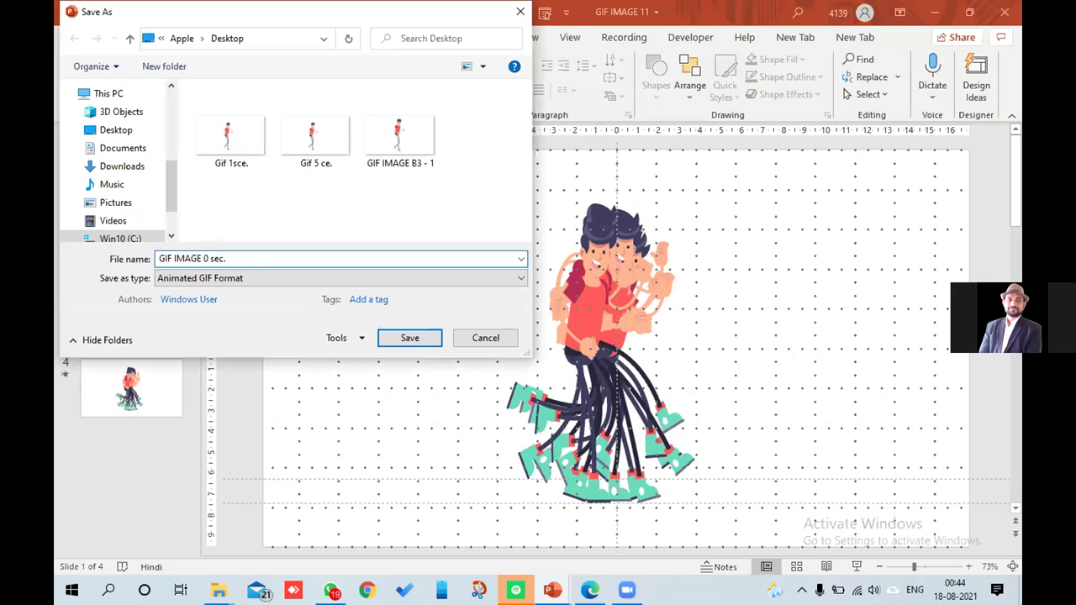
{"action": "left_click", "coordinate": [400, 337]}
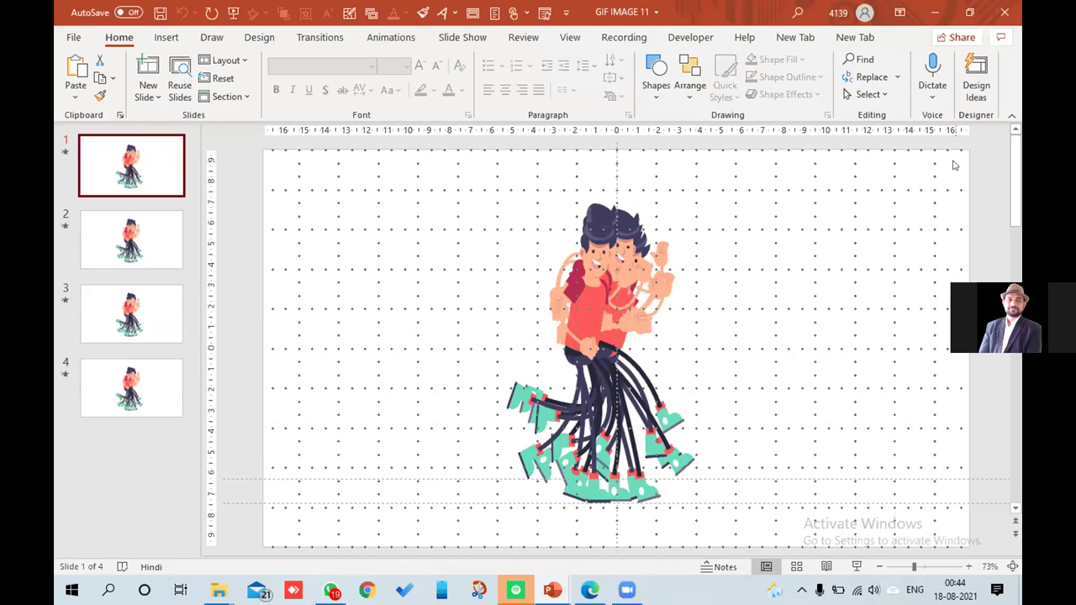
Close the GIF IMAGE 11 presentation and show the Desktop folder in a smaller File Explorer window.
{"action": "left_click", "coordinate": [1005, 10]}
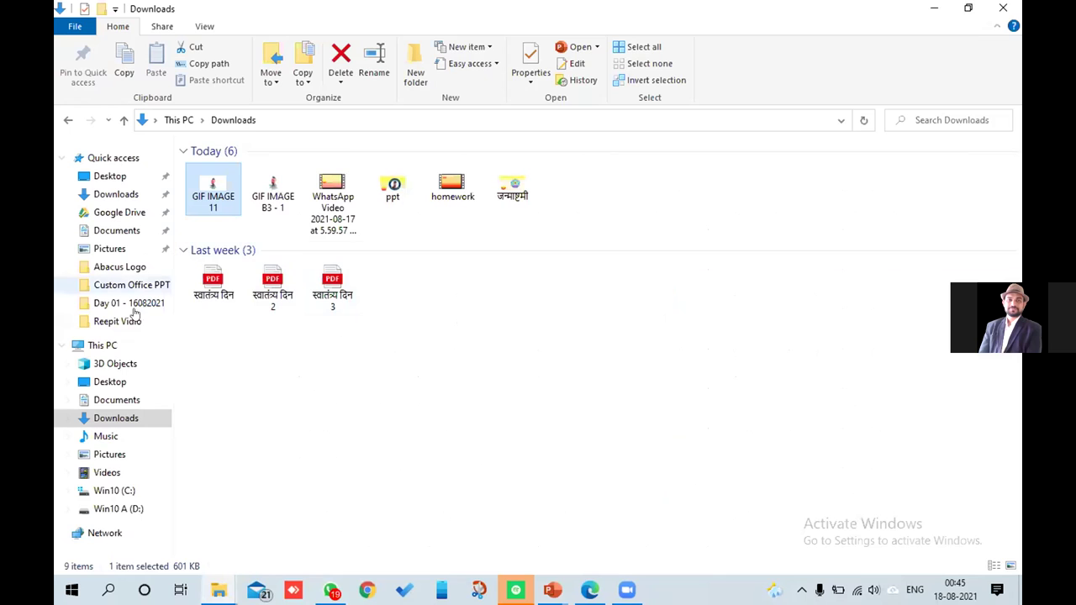
{"action": "left_click", "coordinate": [128, 382]}
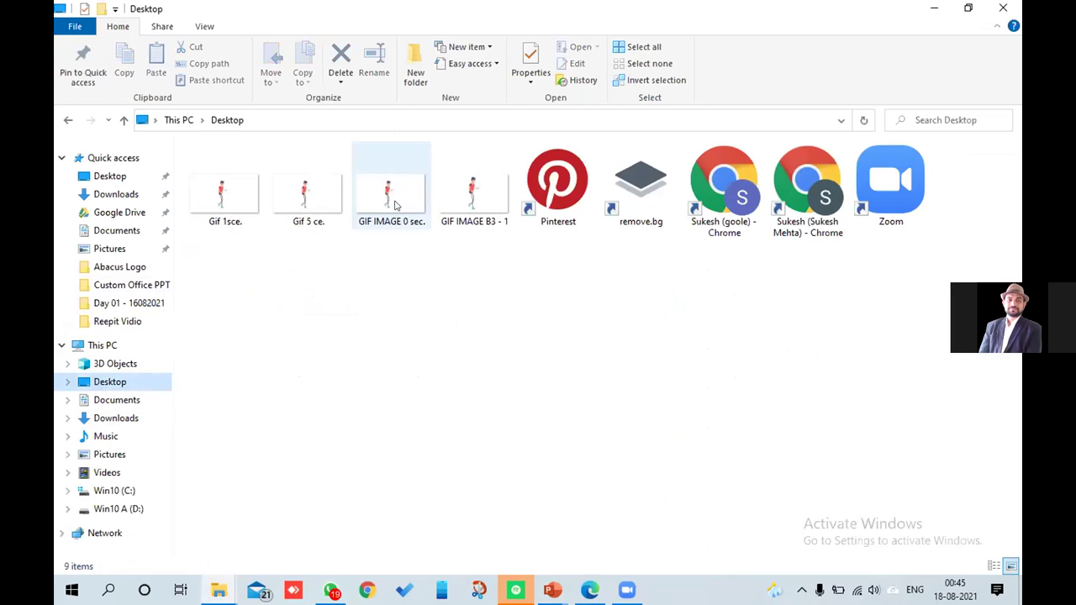
{"action": "left_click", "coordinate": [965, 8]}
Switch to WhatsApp and keep it in a restored window alongside the Desktop folder.
{"action": "mouse_move", "coordinate": [335, 577]}
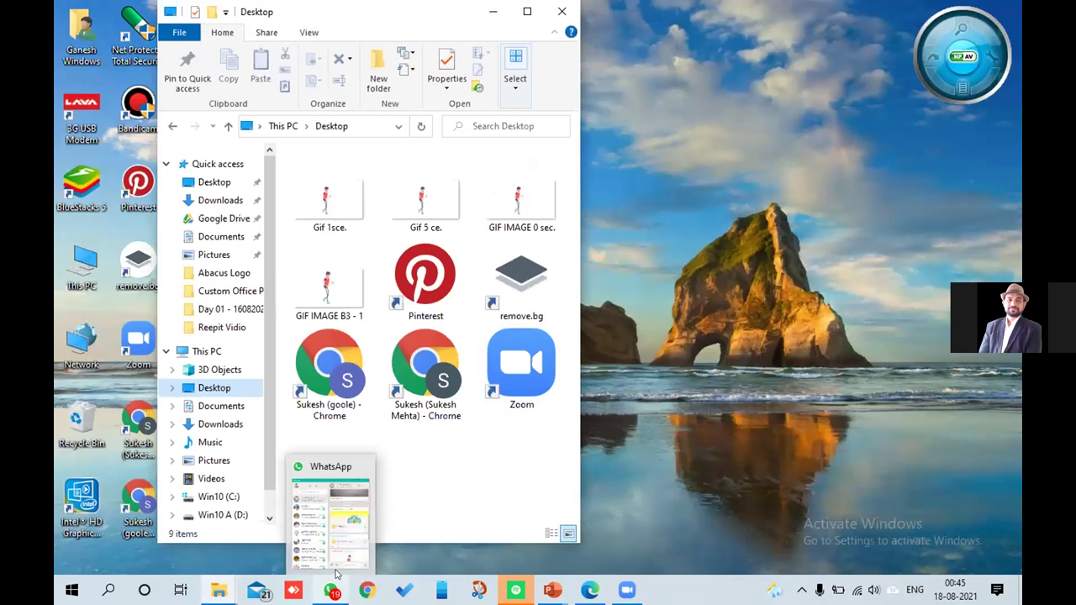
{"action": "left_click", "coordinate": [329, 513]}
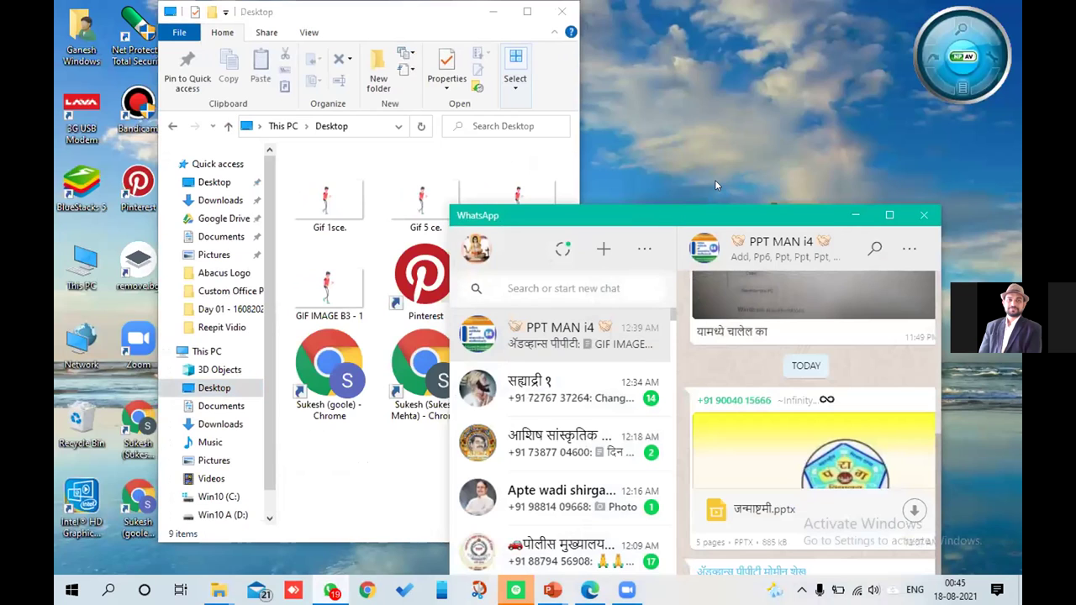
{"action": "key", "text": "super+Up"}
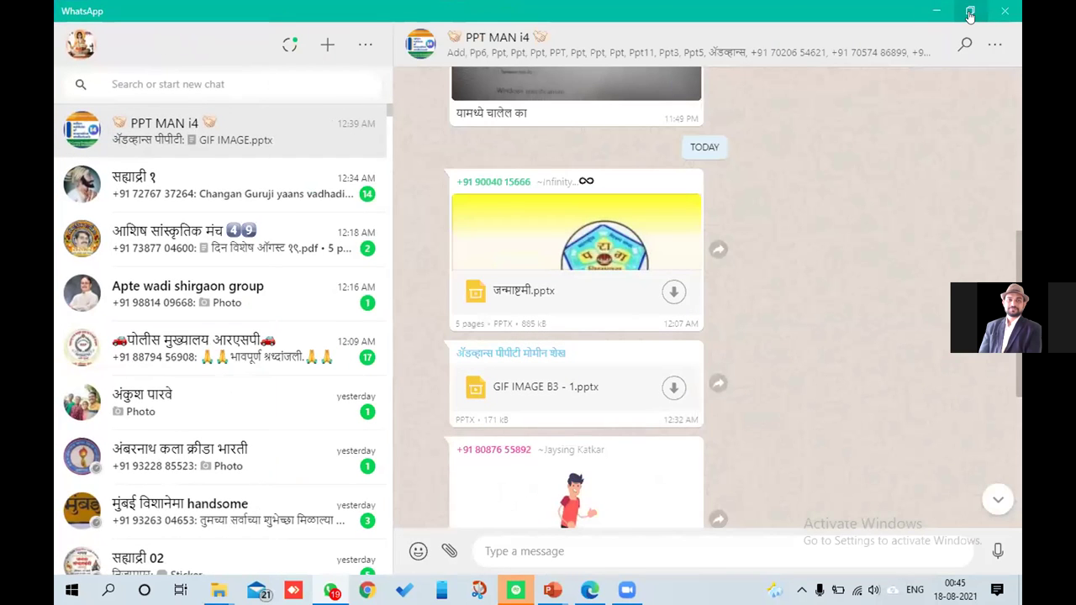
{"action": "left_click", "coordinate": [970, 12]}
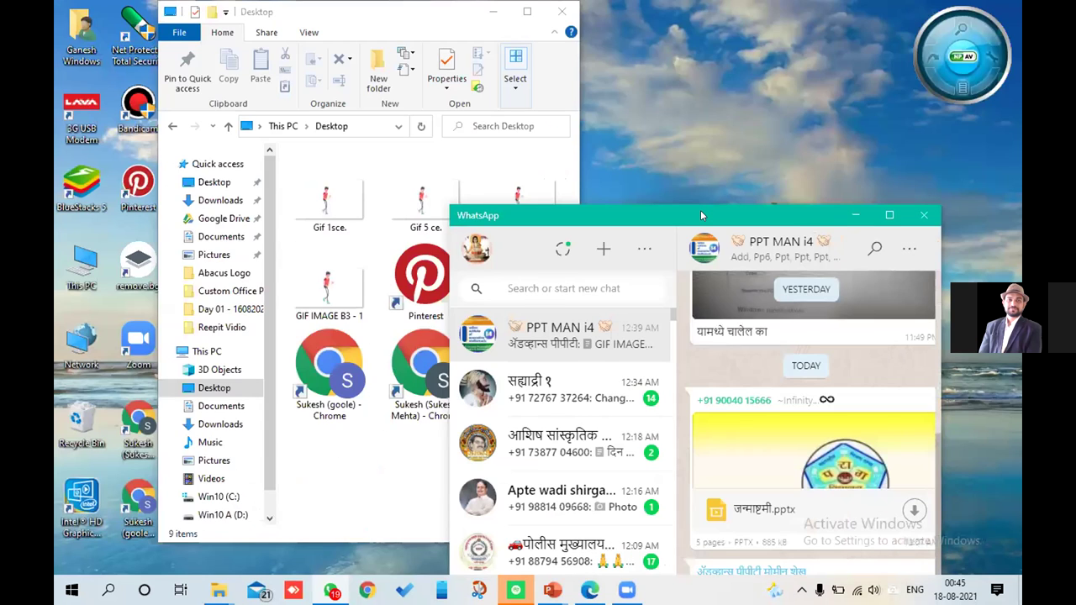
Try to share GIF IMAGE 0 sec. from the Desktop folder to the PPT MAN i4 chat in WhatsApp.
{"action": "left_click_drag", "start_coordinate": [703, 215], "coordinate": [841, 74]}
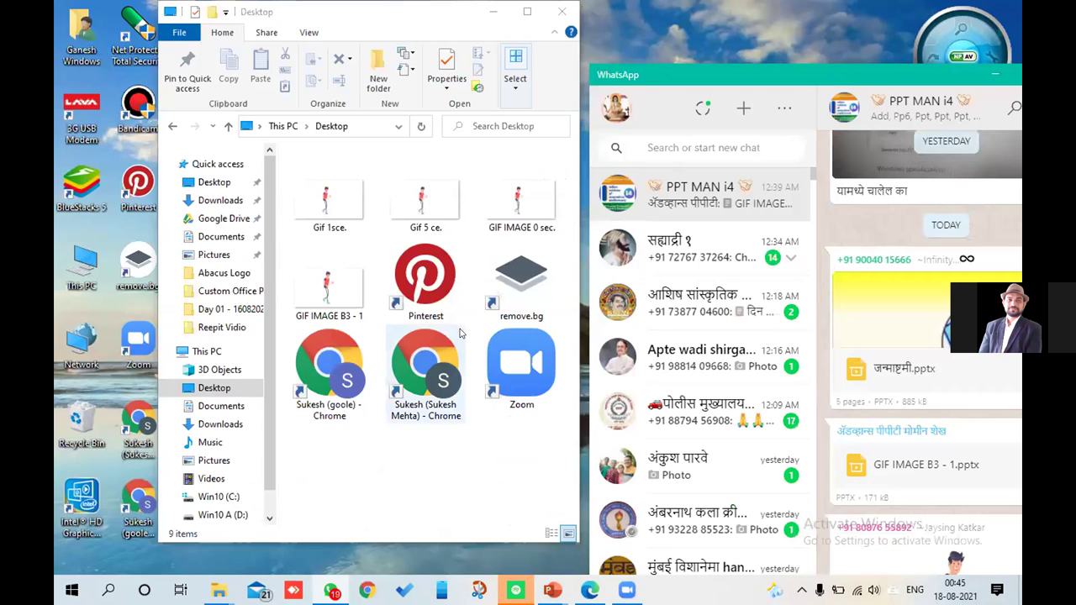
{"action": "left_click", "coordinate": [496, 220]}
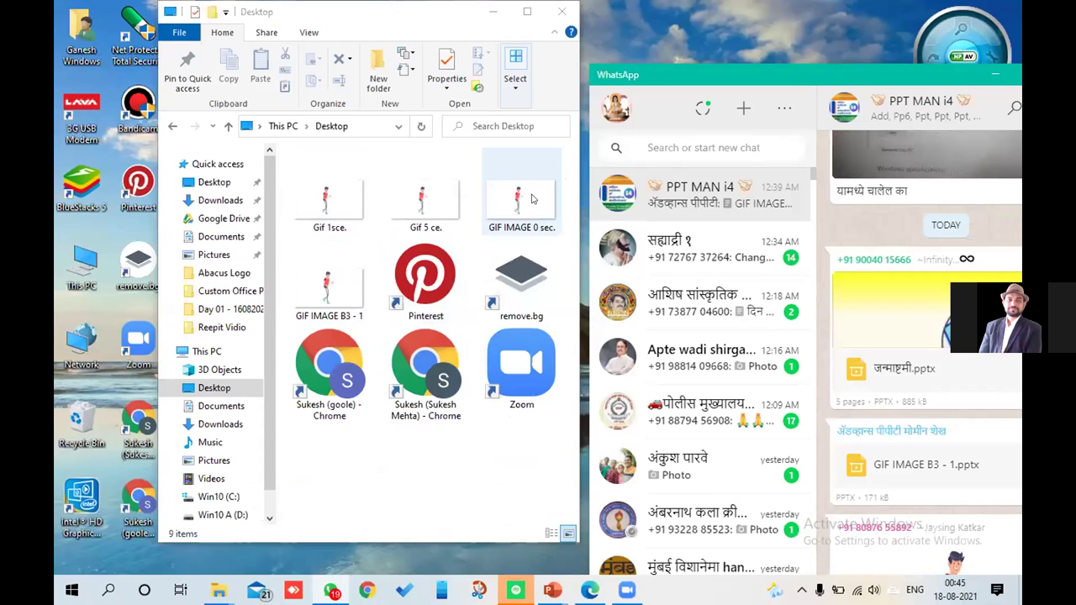
{"action": "left_click", "coordinate": [926, 479]}
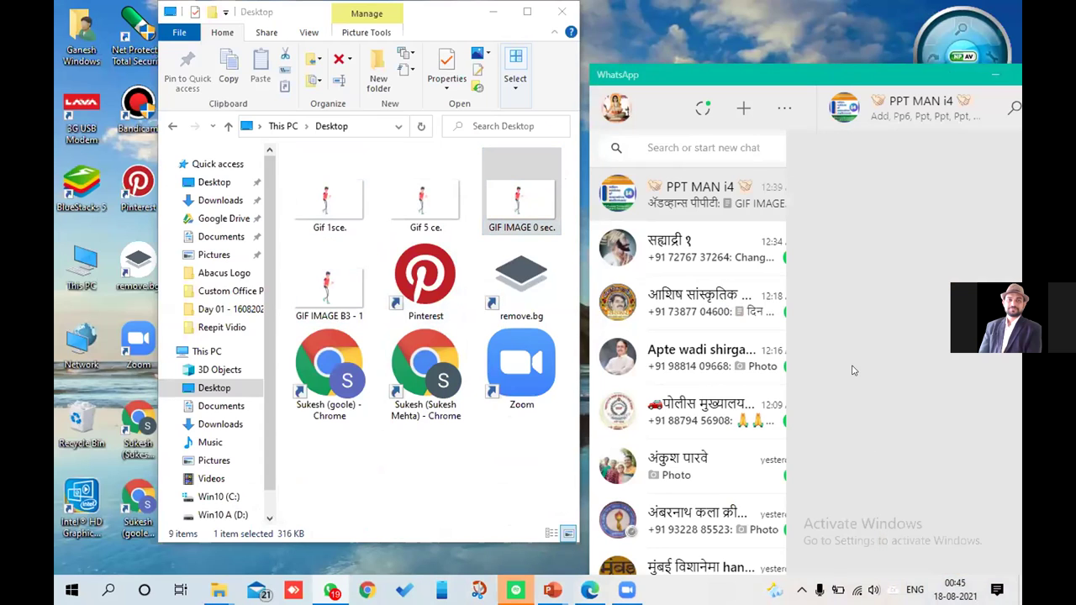
{"action": "left_click", "coordinate": [179, 59]}
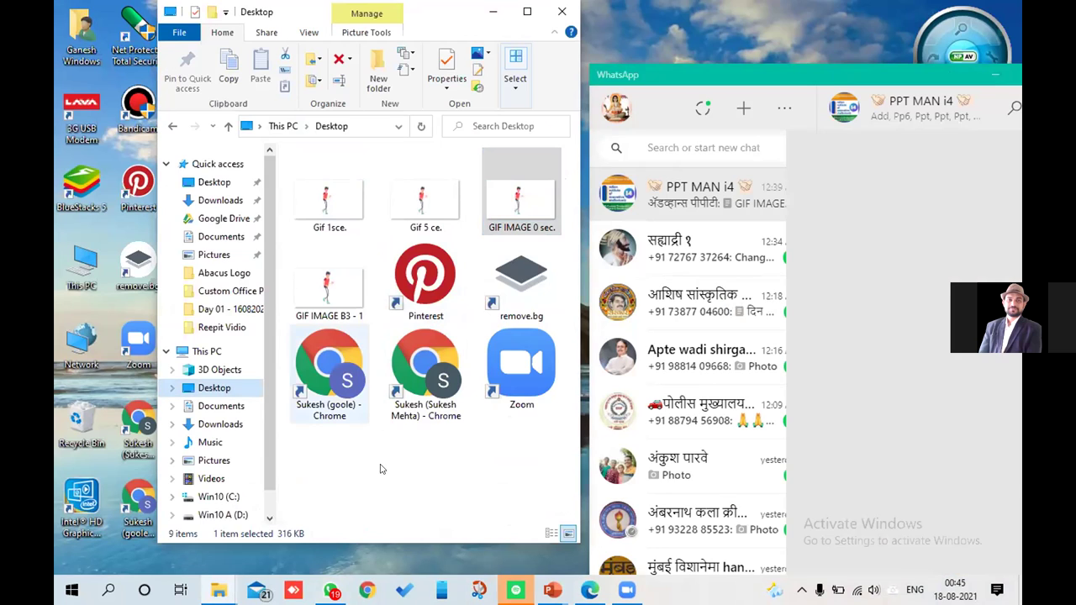
{"action": "left_click_drag", "start_coordinate": [379, 466], "coordinate": [356, 501]}
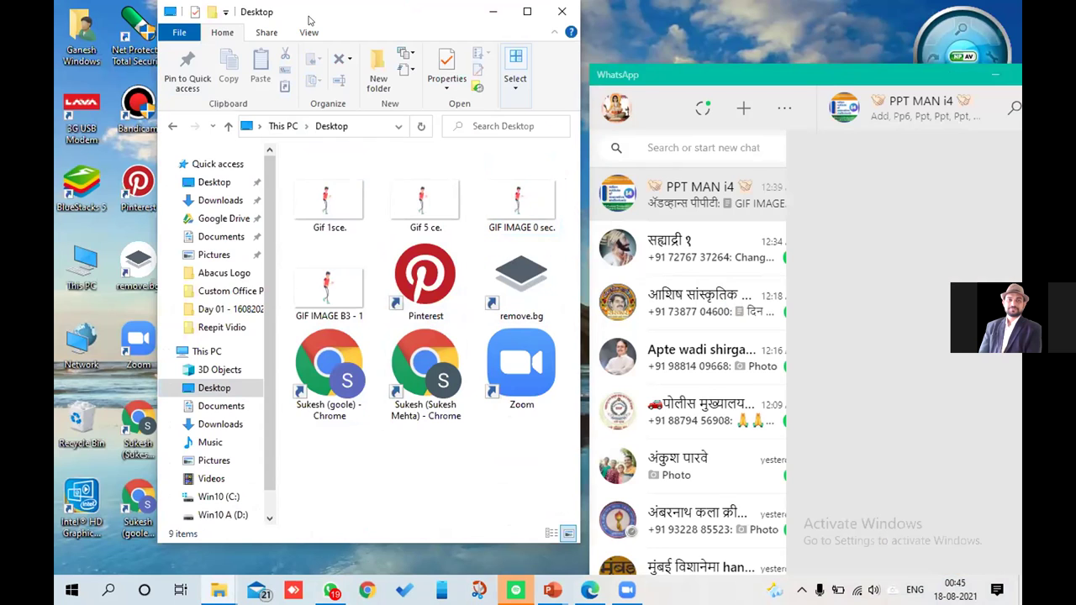
Arrange the Desktop folder and WhatsApp windows side by side without overlap, keeping WhatsApp in a restored window.
{"action": "left_click_drag", "start_coordinate": [309, 19], "coordinate": [220, 42]}
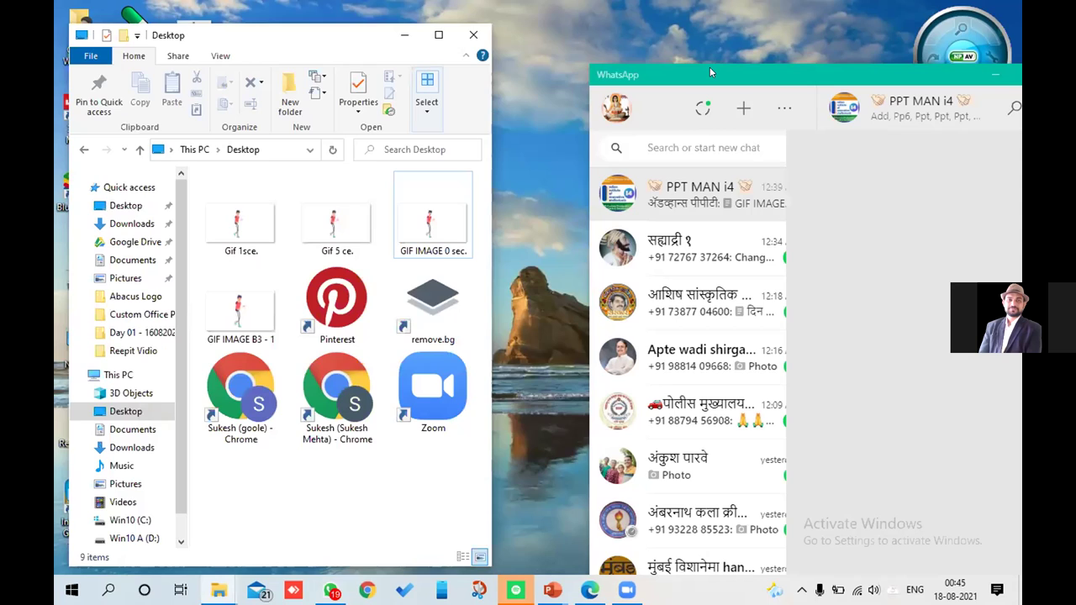
{"action": "double_click", "coordinate": [710, 69]}
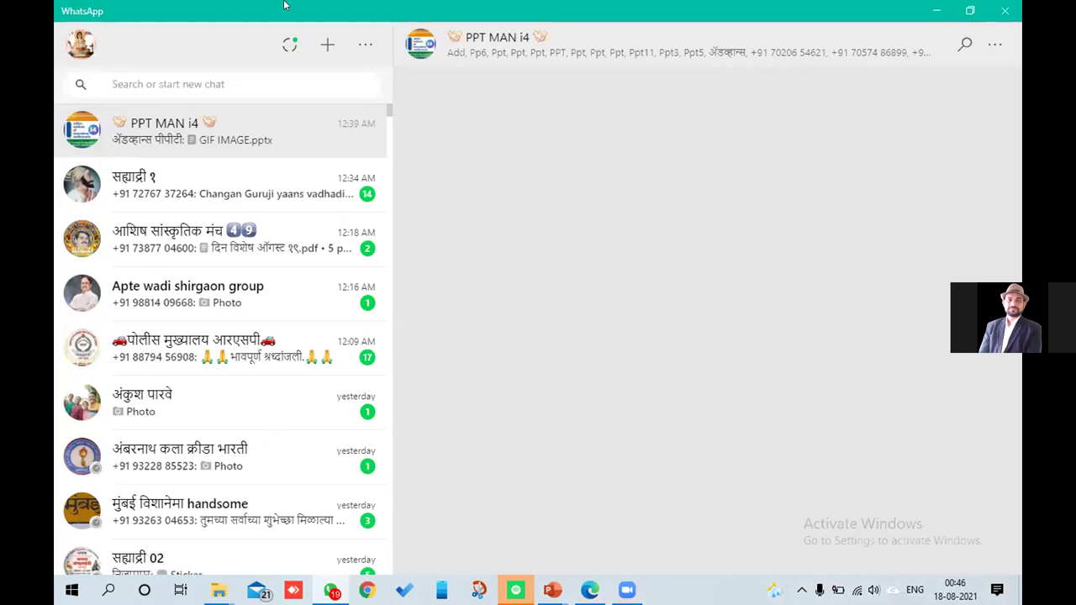
{"action": "left_click_drag", "start_coordinate": [930, 10], "coordinate": [930, 71]}
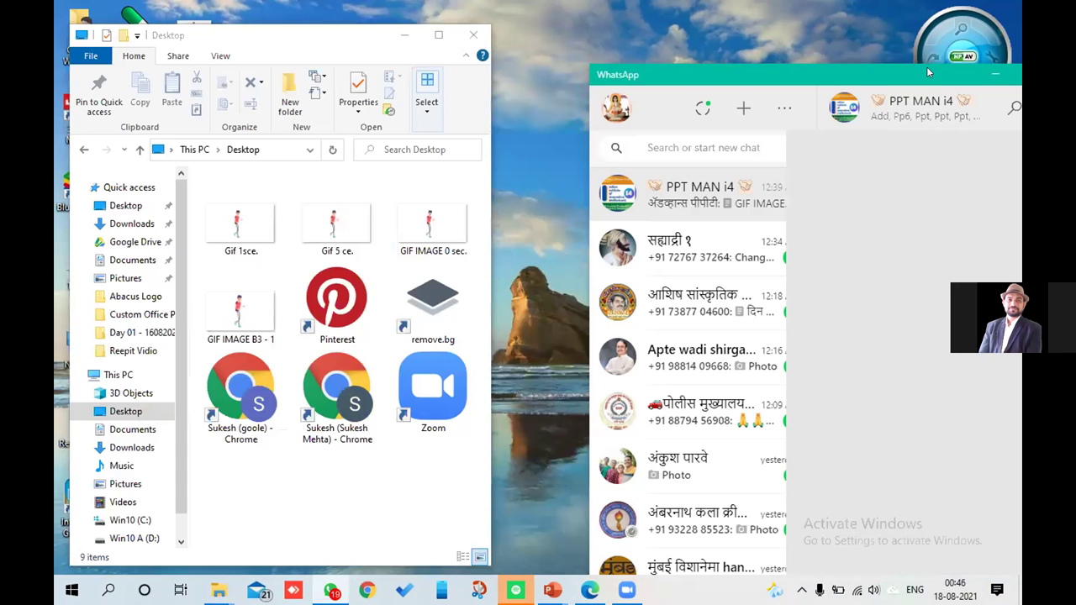
{"action": "double_click", "coordinate": [929, 72]}
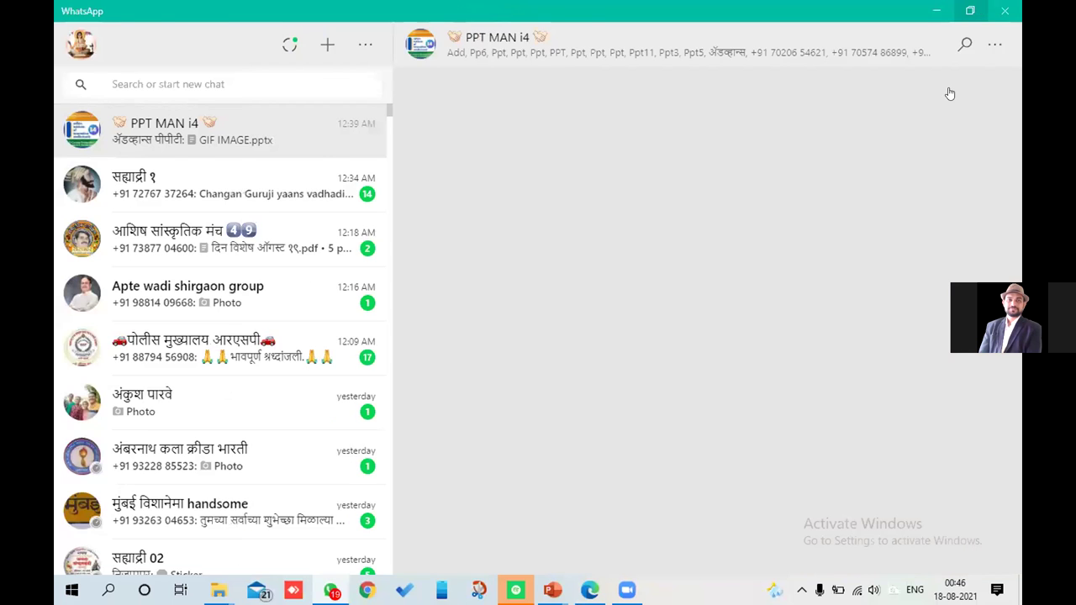
{"action": "left_click_drag", "start_coordinate": [950, 10], "coordinate": [955, 80]}
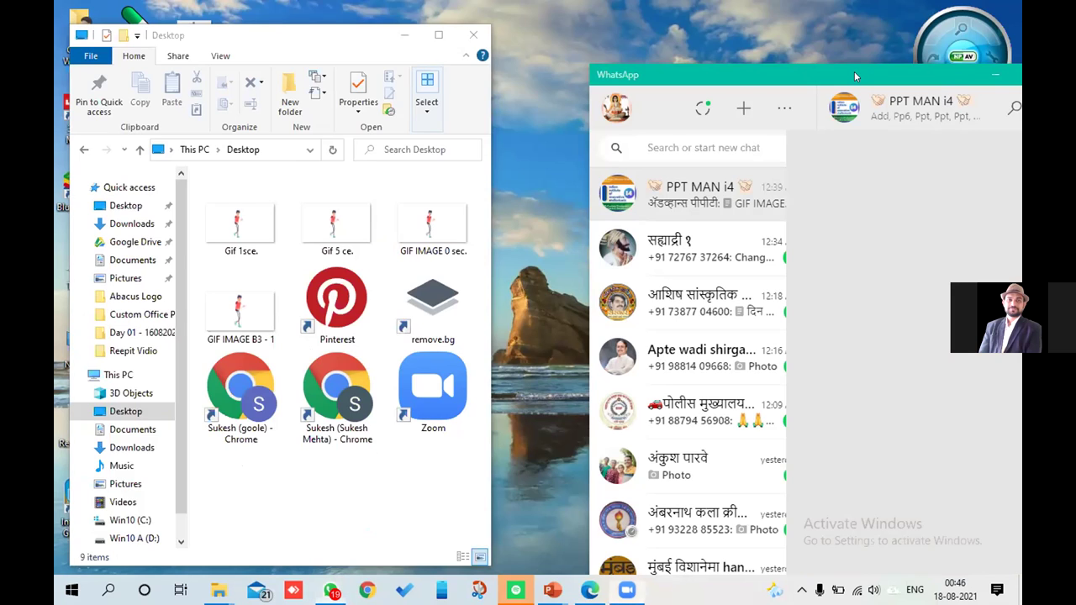
{"action": "left_click_drag", "start_coordinate": [854, 72], "coordinate": [774, 11]}
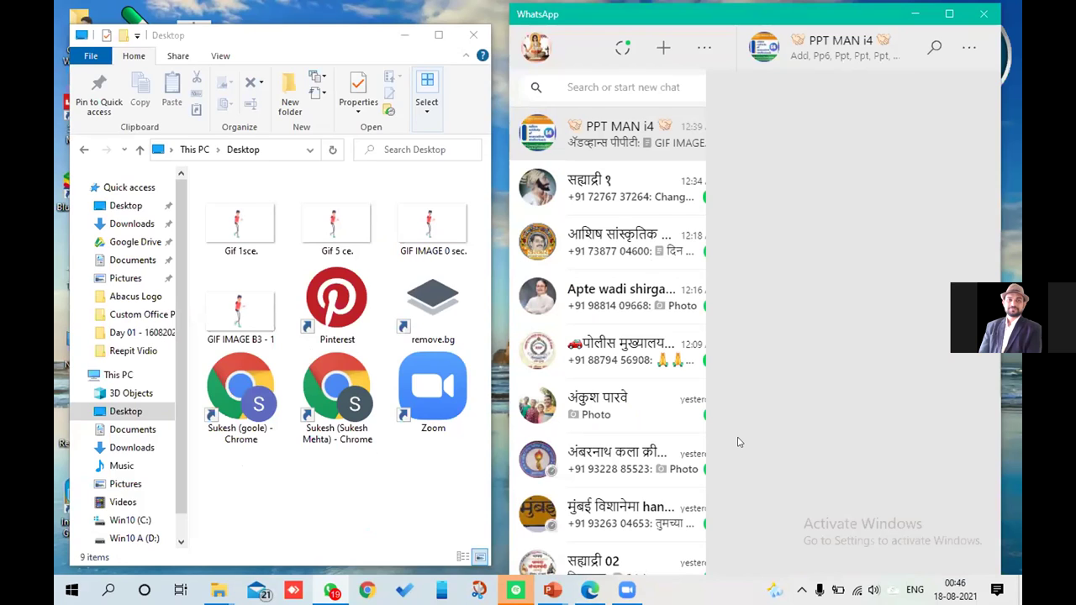
Reopen the PPT MAN i4 chat by way of another chat and send GIF IMAGE 0 sec. to it.
{"action": "left_click", "coordinate": [604, 180]}
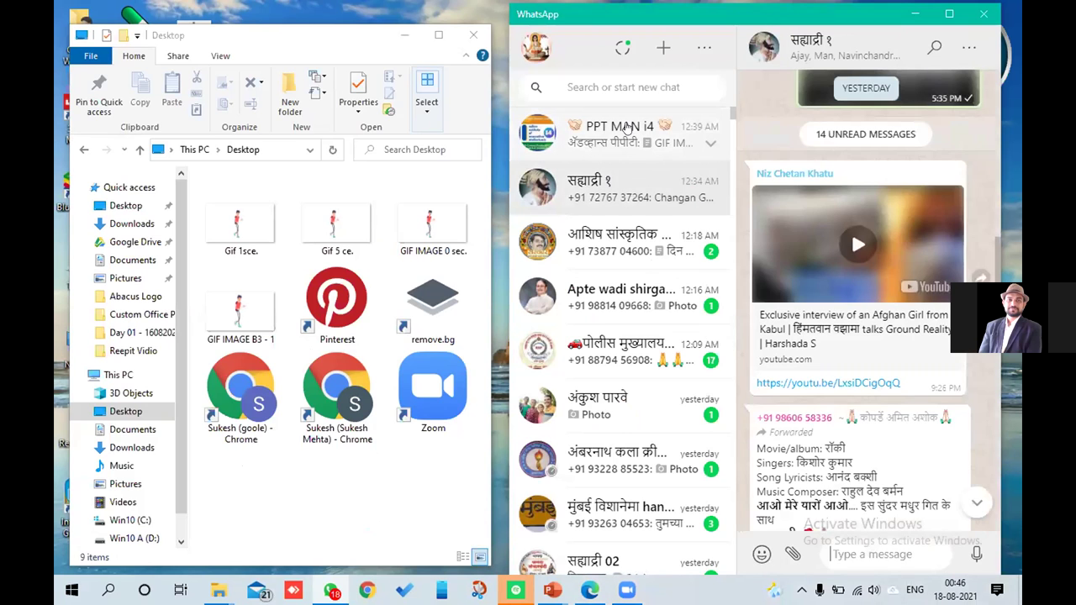
{"action": "left_click", "coordinate": [625, 128]}
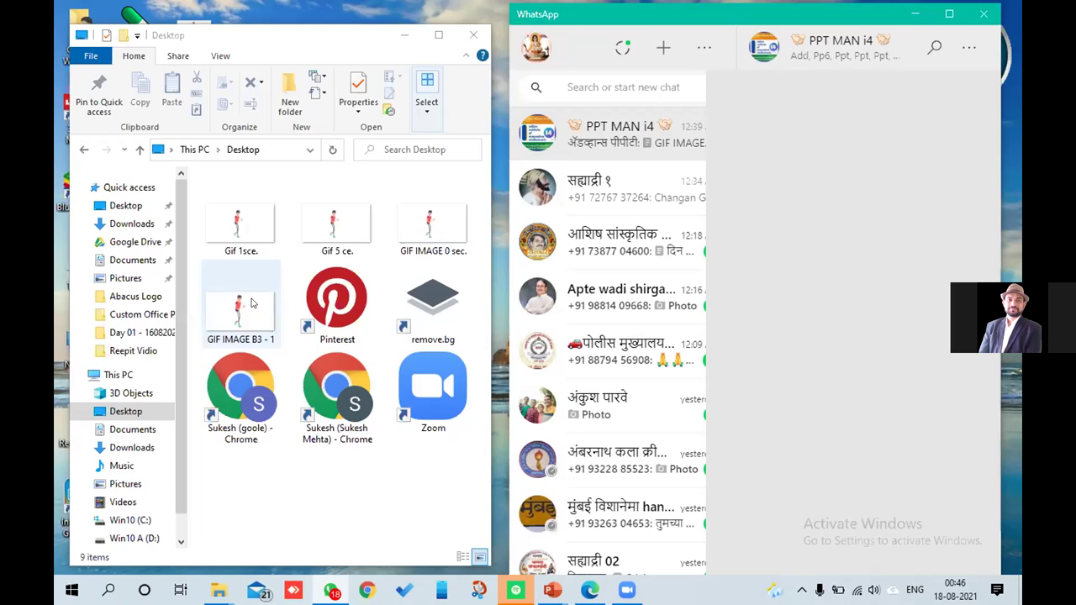
{"action": "left_click", "coordinate": [418, 227]}
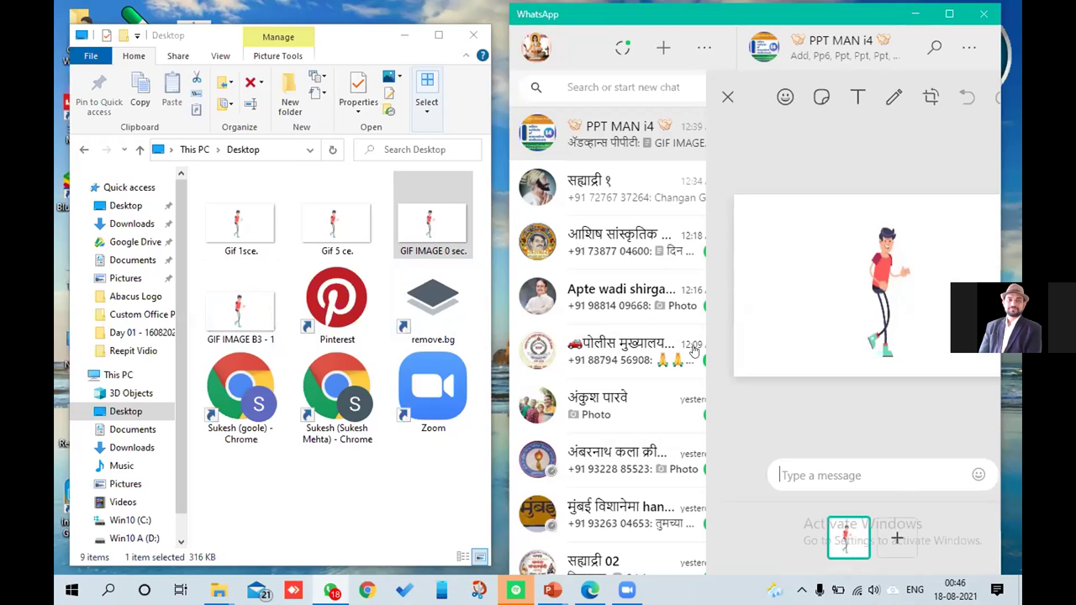
{"action": "key", "text": "Return"}
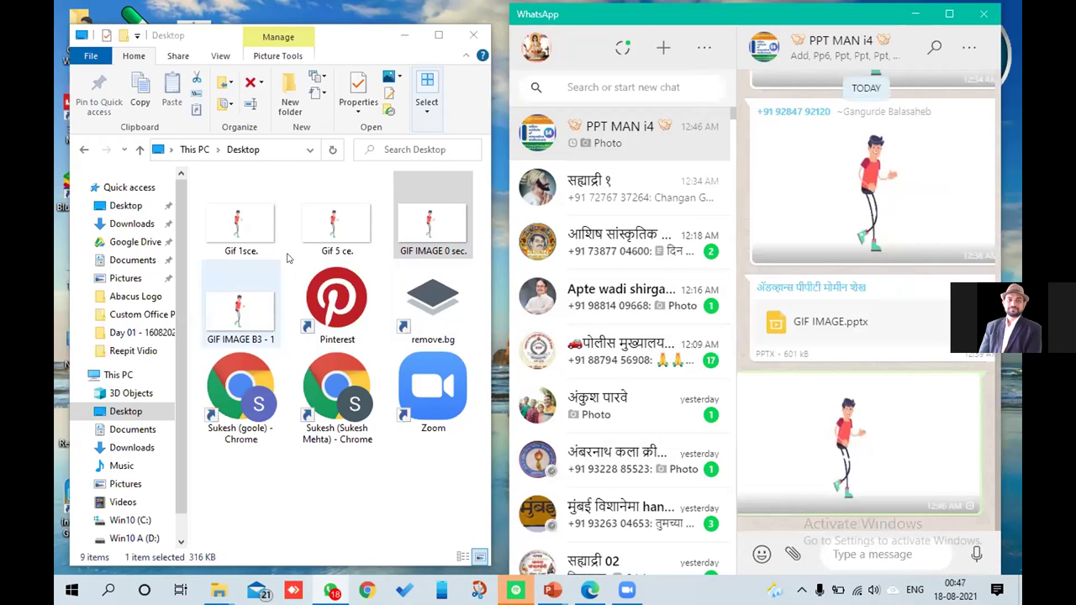
Send Gif 5 ce. and Gif 1sce. from the Desktop folder to the PPT MAN i4 chat as separate images.
{"action": "left_click", "coordinate": [326, 229]}
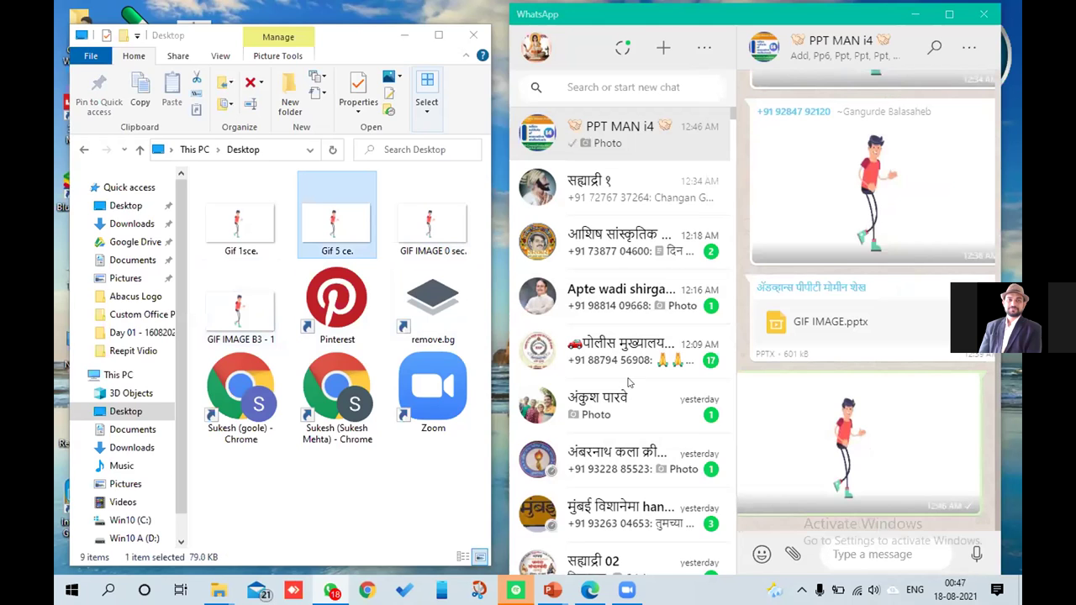
{"action": "left_click", "coordinate": [940, 505]}
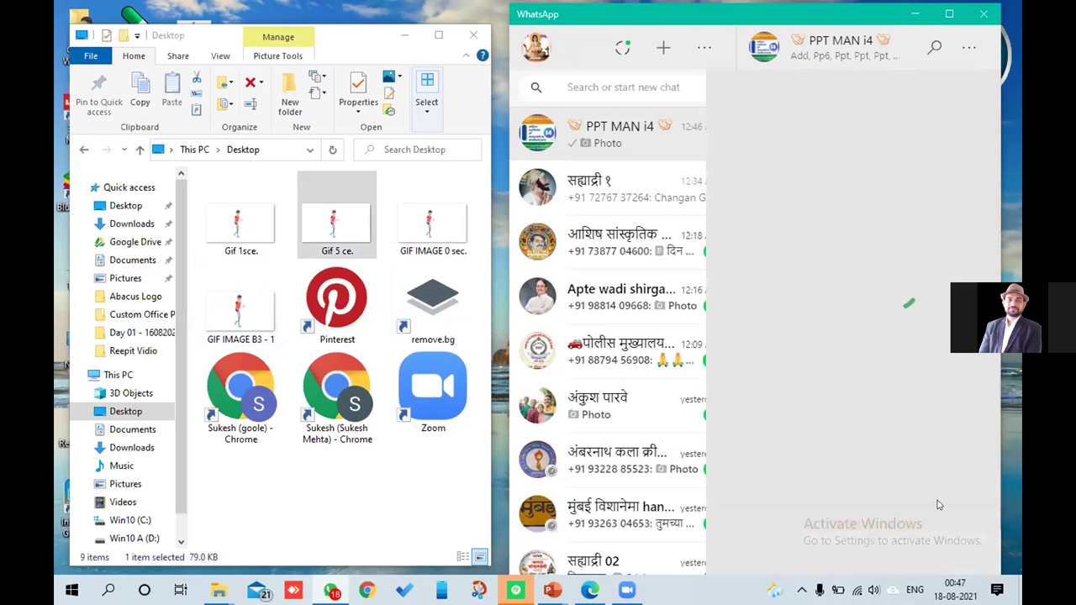
{"action": "left_click", "coordinate": [935, 508]}
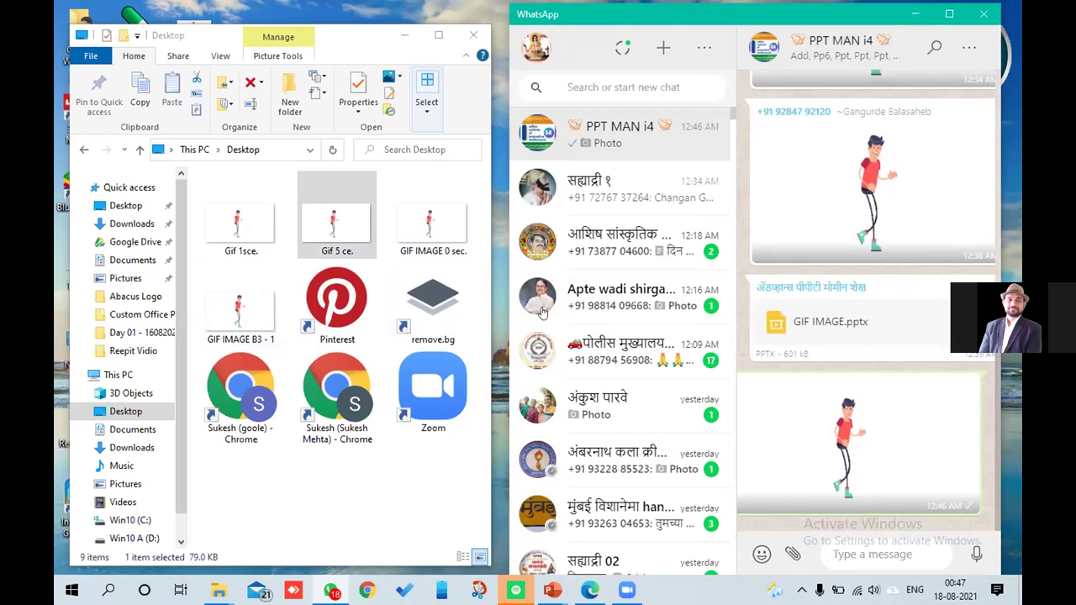
{"action": "left_click", "coordinate": [244, 219]}
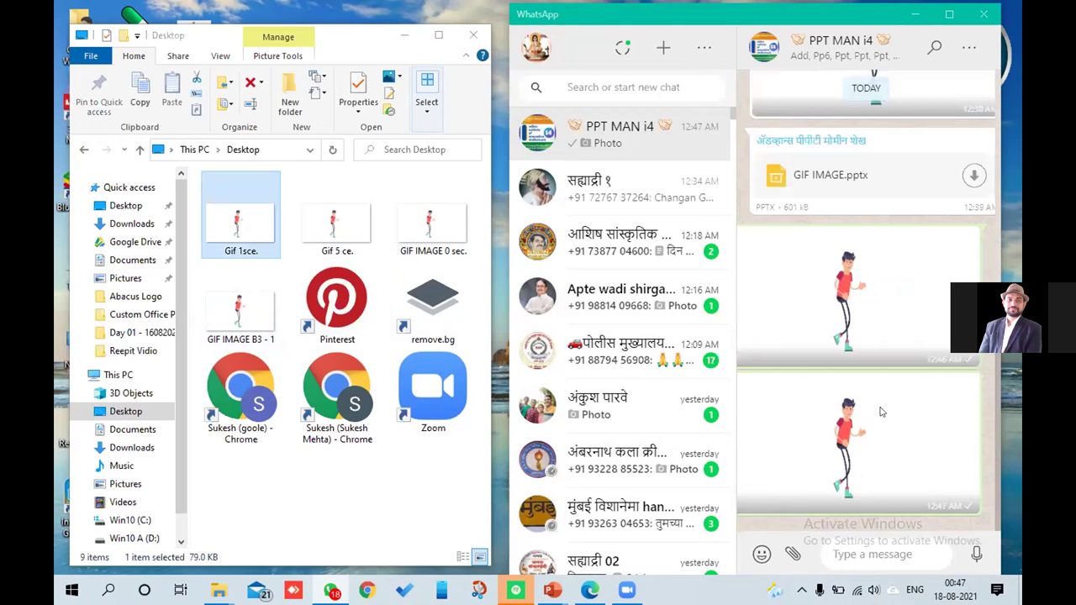
{"action": "left_click_drag", "start_coordinate": [873, 465], "coordinate": [873, 465]}
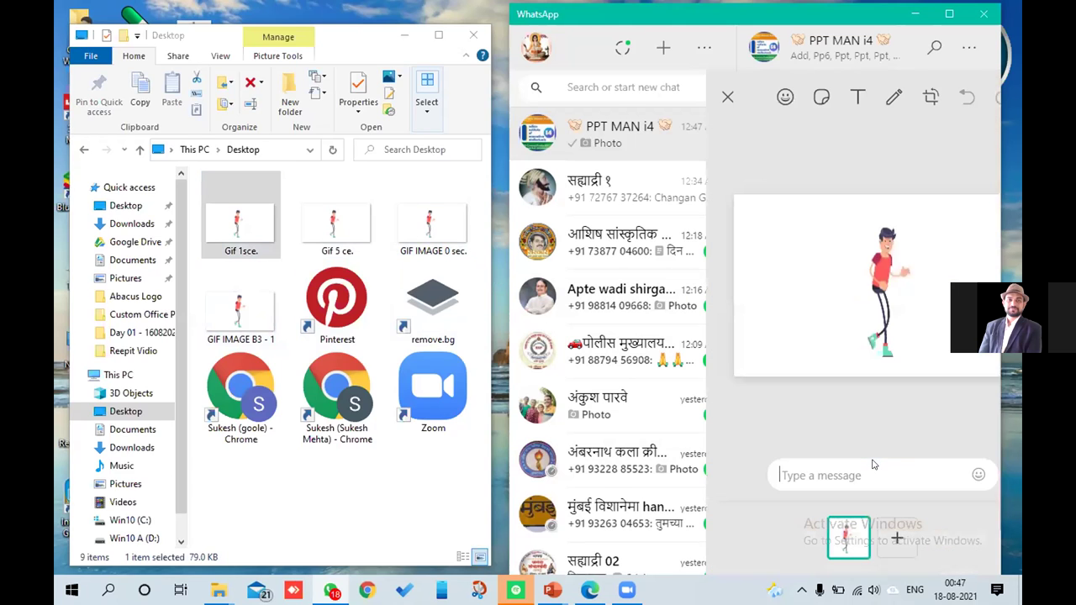
{"action": "key", "text": "Return"}
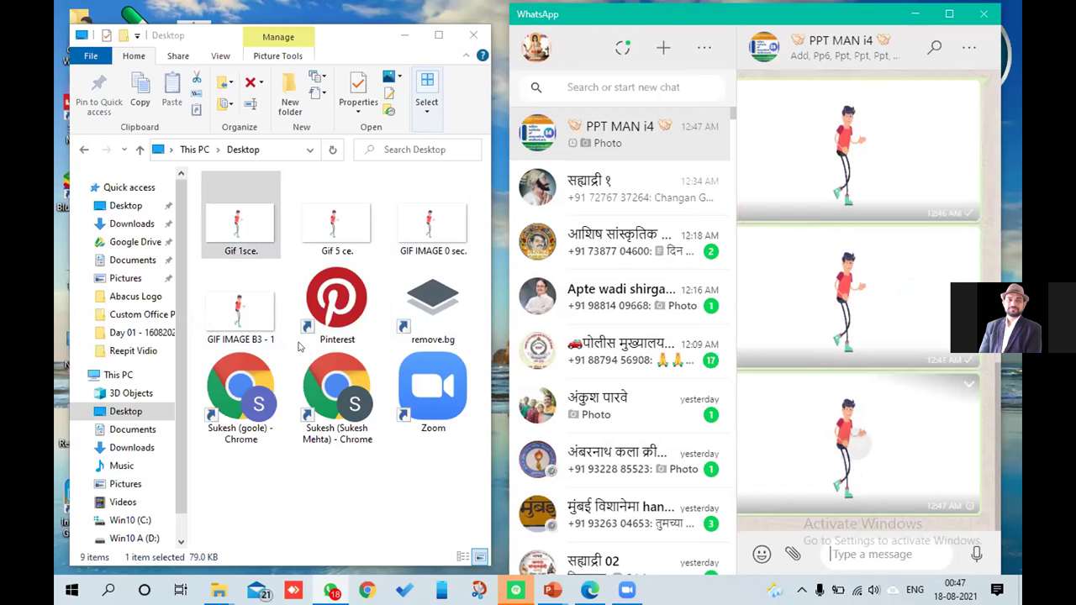
Send GIF IMAGE B3 - 1 from the Desktop folder to the PPT MAN i4 chat as an image.
{"action": "left_click", "coordinate": [244, 313]}
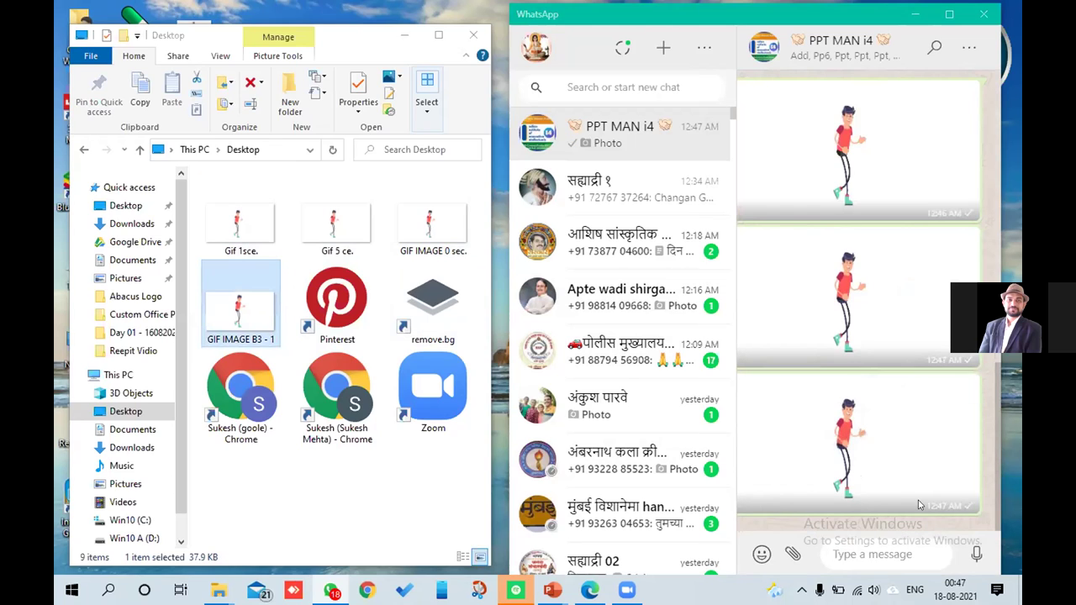
{"action": "left_click_drag", "start_coordinate": [900, 496], "coordinate": [901, 495]}
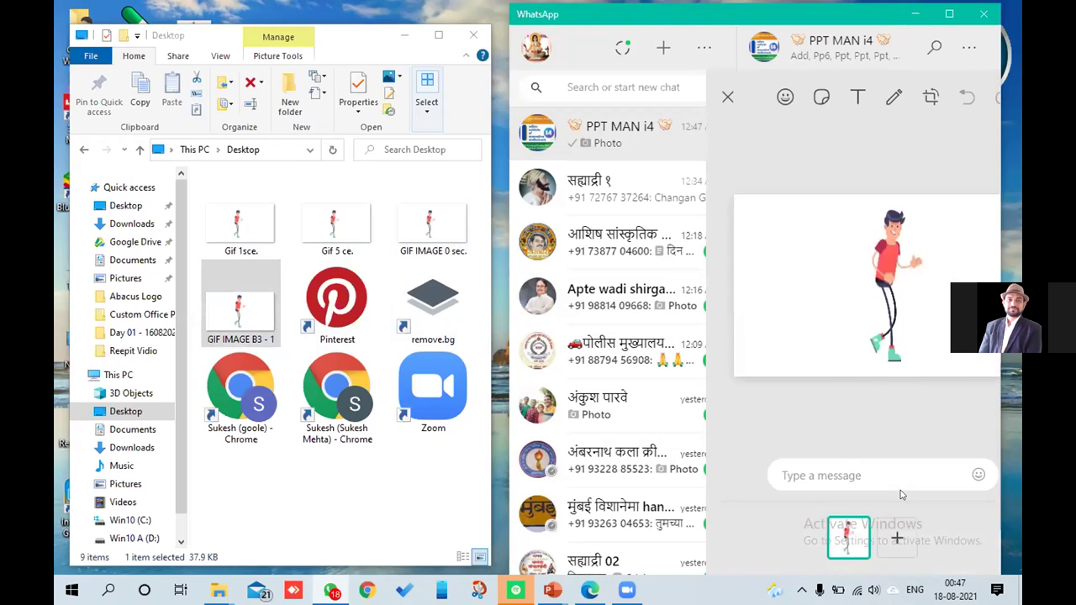
{"action": "key", "text": "Return"}
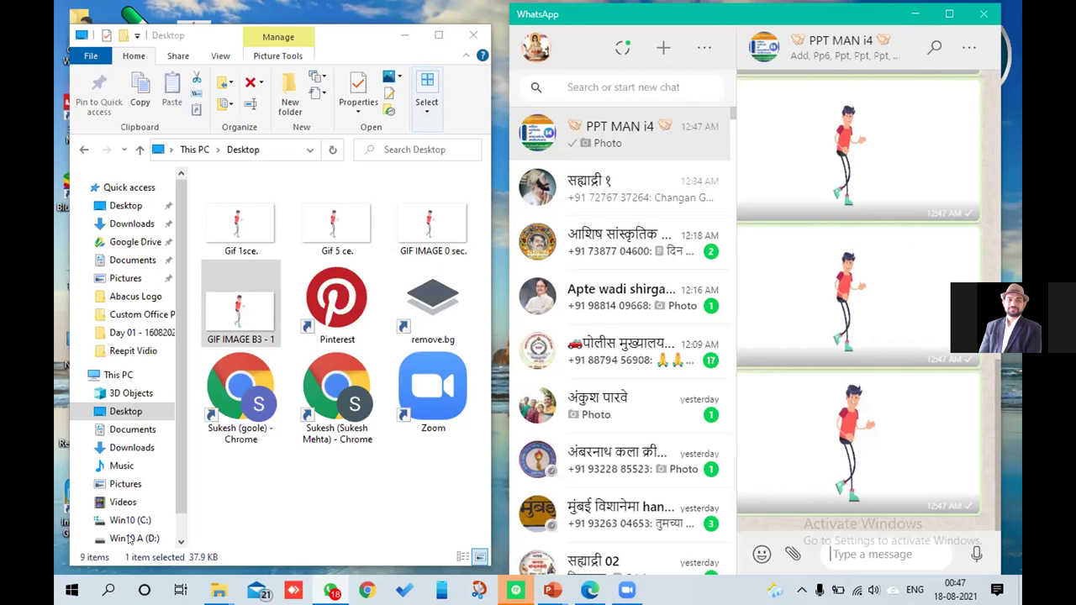
Open Gif 1sce. in Photos to preview how its animation plays, and close the viewer.
{"action": "left_click", "coordinate": [238, 301]}
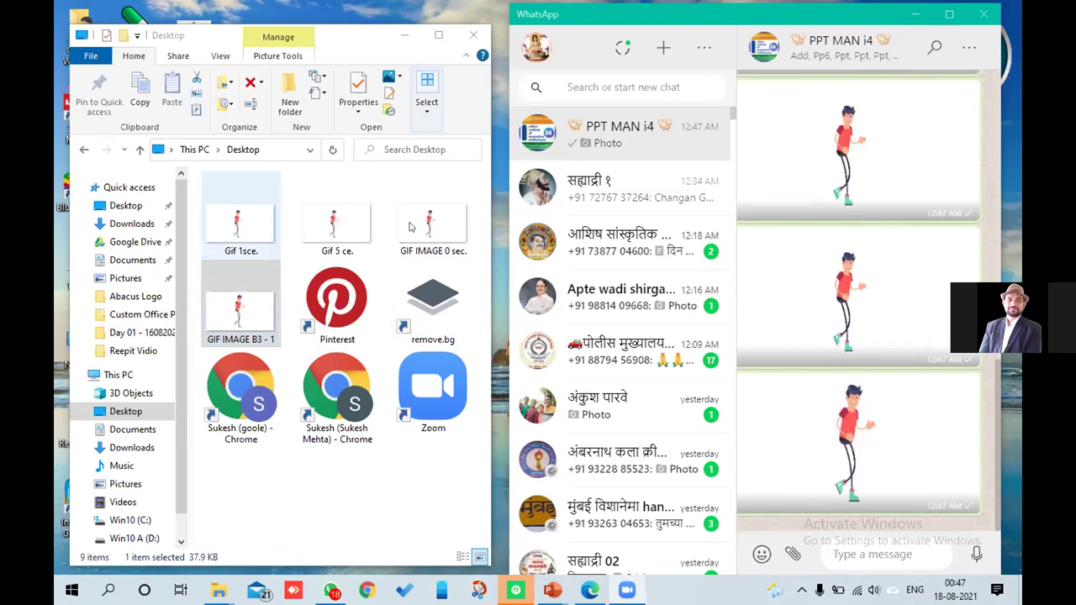
{"action": "left_click", "coordinate": [242, 225]}
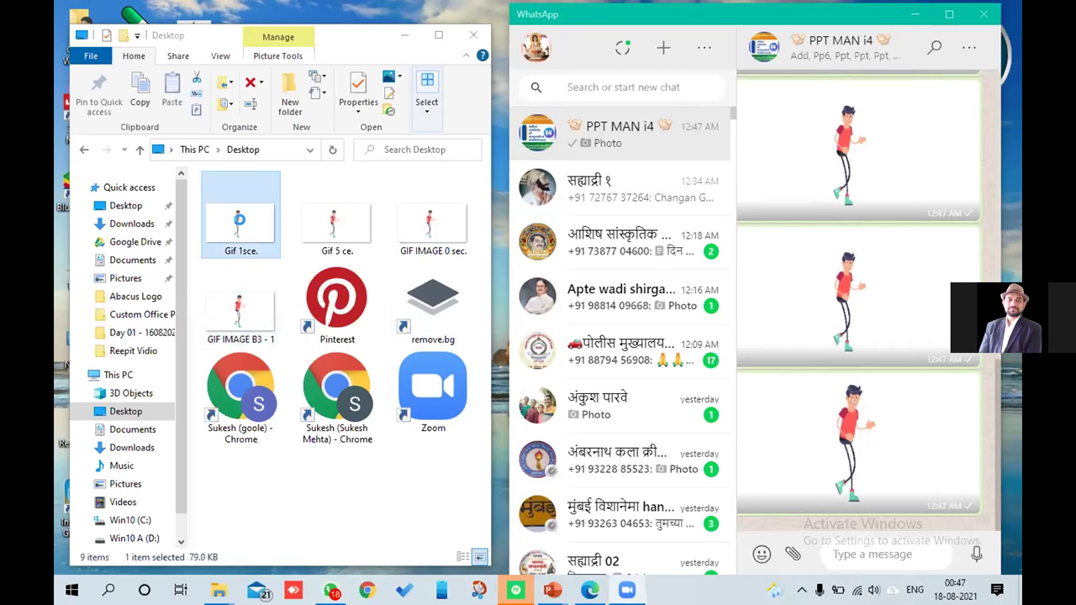
{"action": "double_click", "coordinate": [243, 227]}
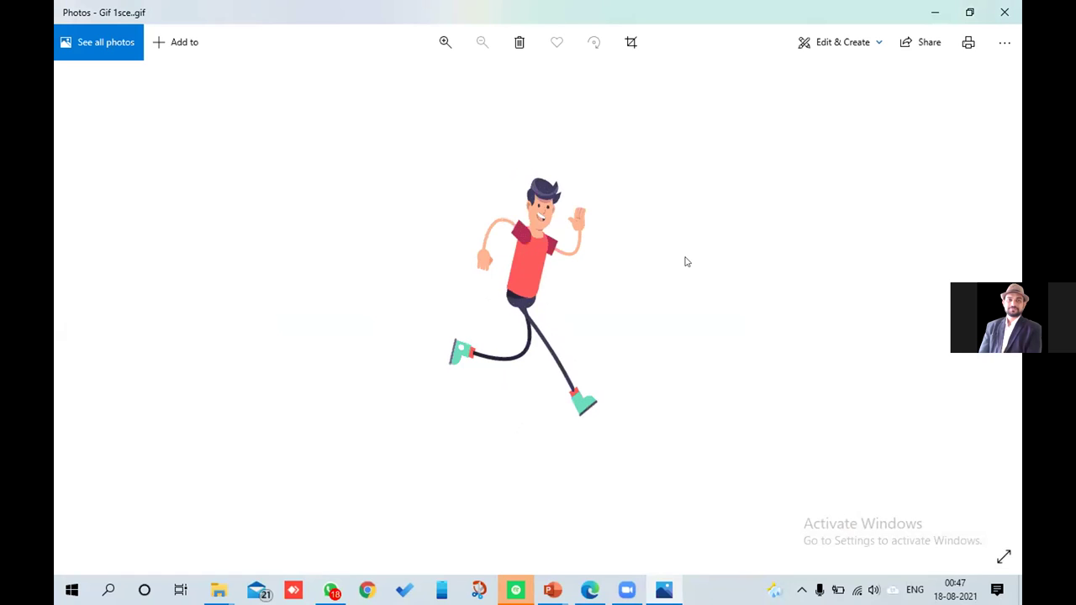
{"action": "left_click", "coordinate": [1007, 39]}
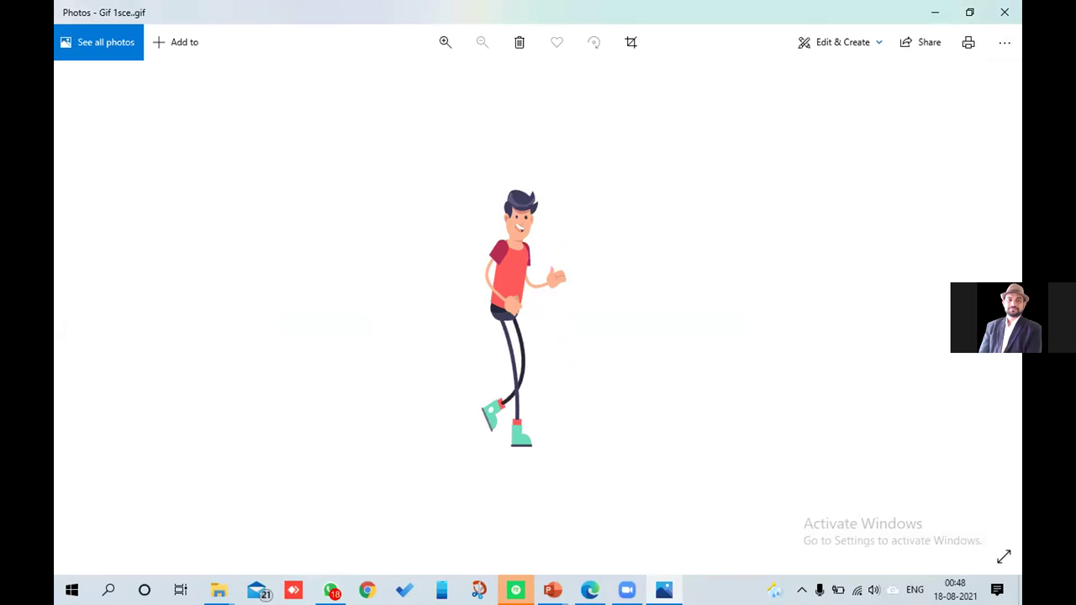
{"action": "left_click", "coordinate": [1005, 12]}
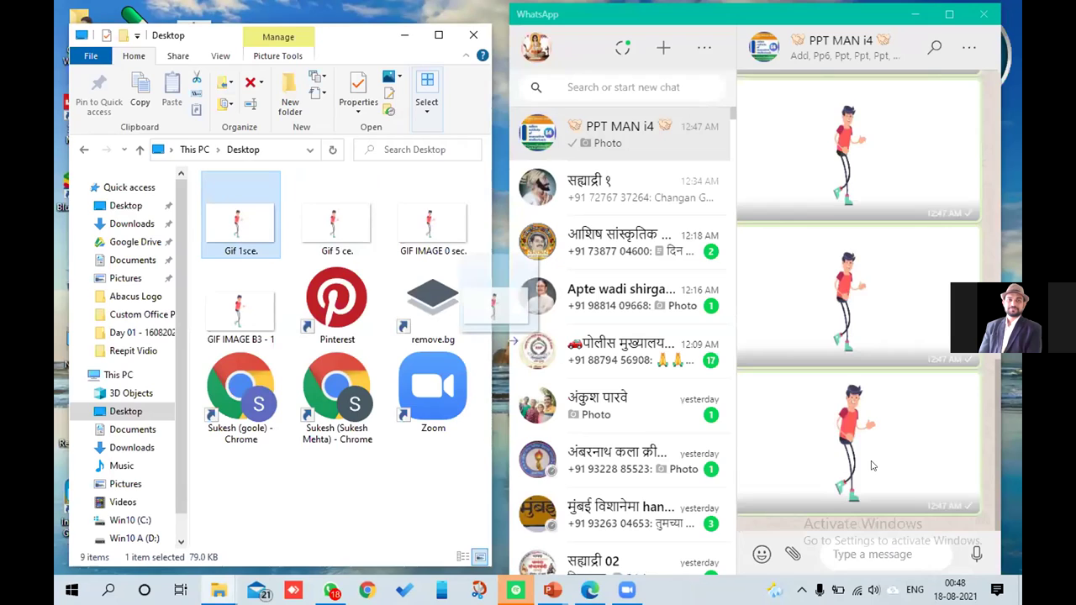
Send Gif 1sce. to the PPT MAN i4 chat once more as an image.
{"action": "left_click", "coordinate": [920, 479]}
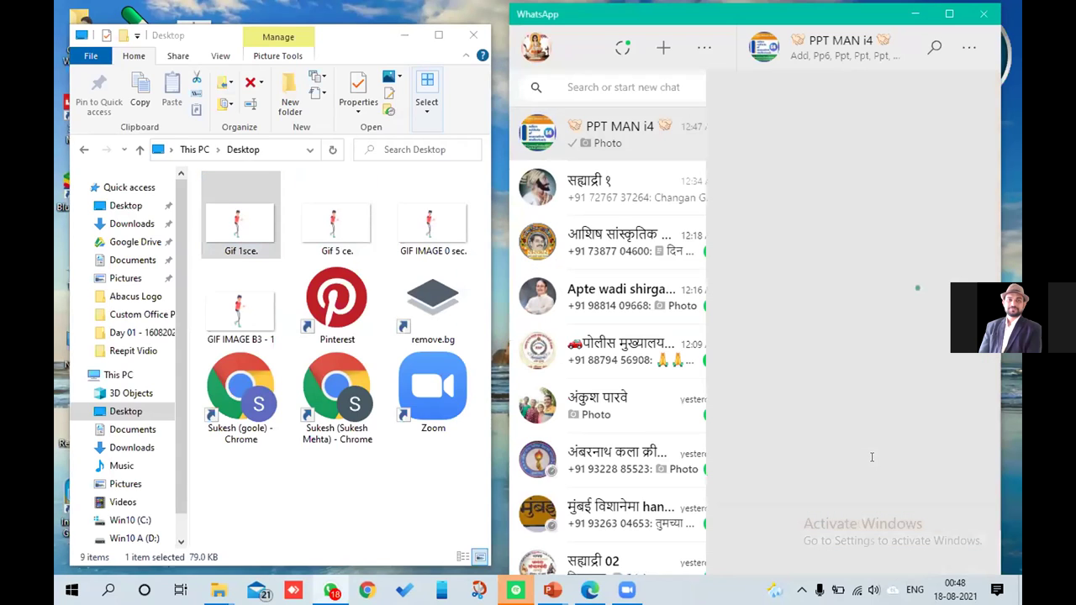
{"action": "left_click", "coordinate": [950, 517]}
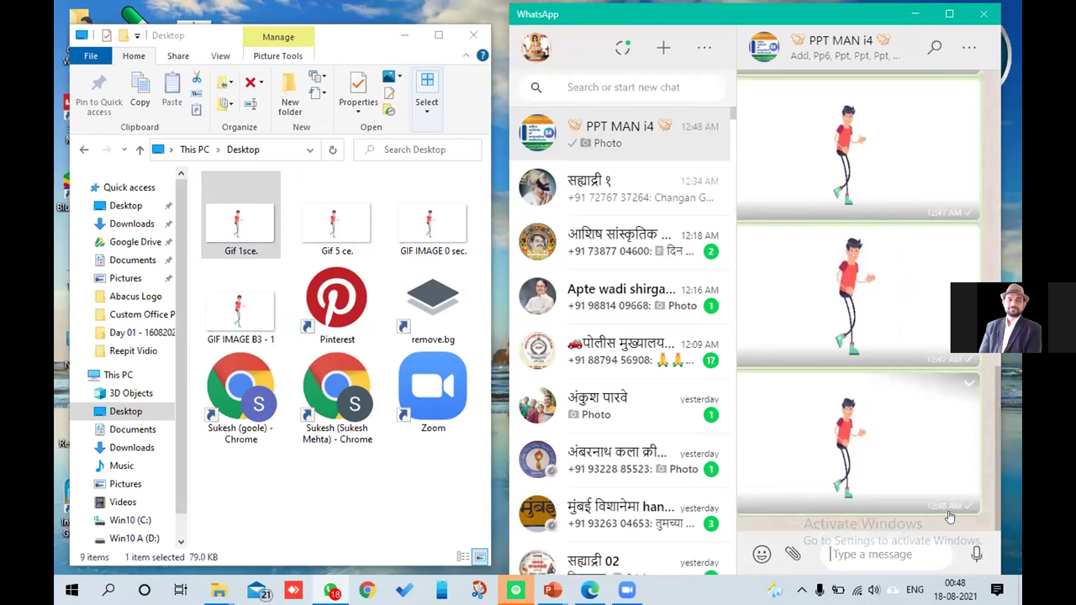
Send Gif 1sce., Gif 5 ce., GIF IMAGE 0 sec. and GIF IMAGE B3 - 1 to the PPT MAN i4 chat as documents, and minimize both windows.
{"action": "left_click", "coordinate": [792, 554]}
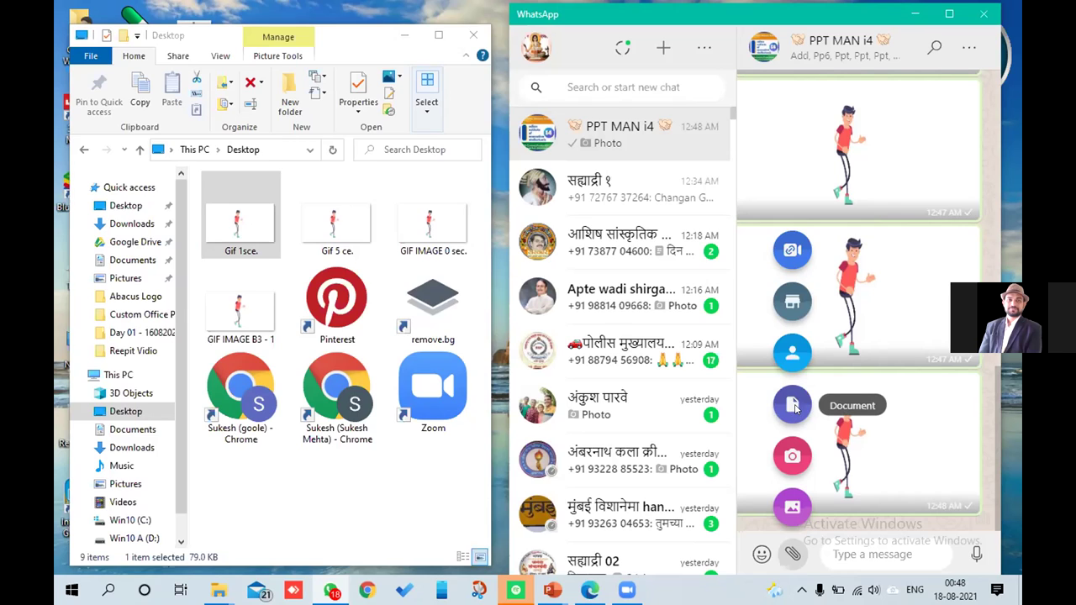
{"action": "left_click", "coordinate": [795, 408]}
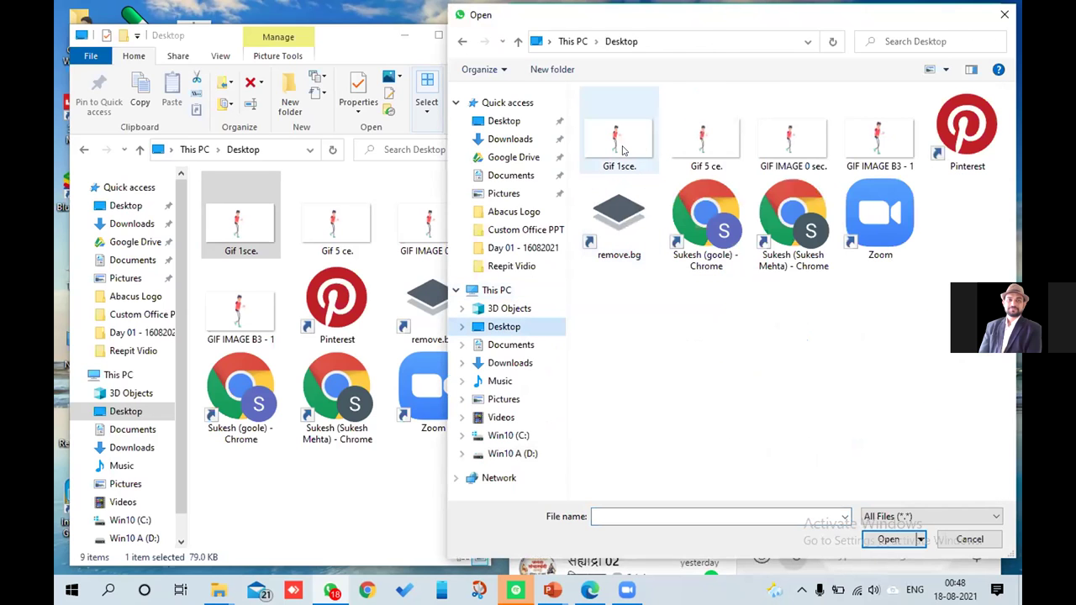
{"action": "left_click", "coordinate": [629, 149]}
{"action": "left_click", "coordinate": [709, 137], "text": "ctrl"}
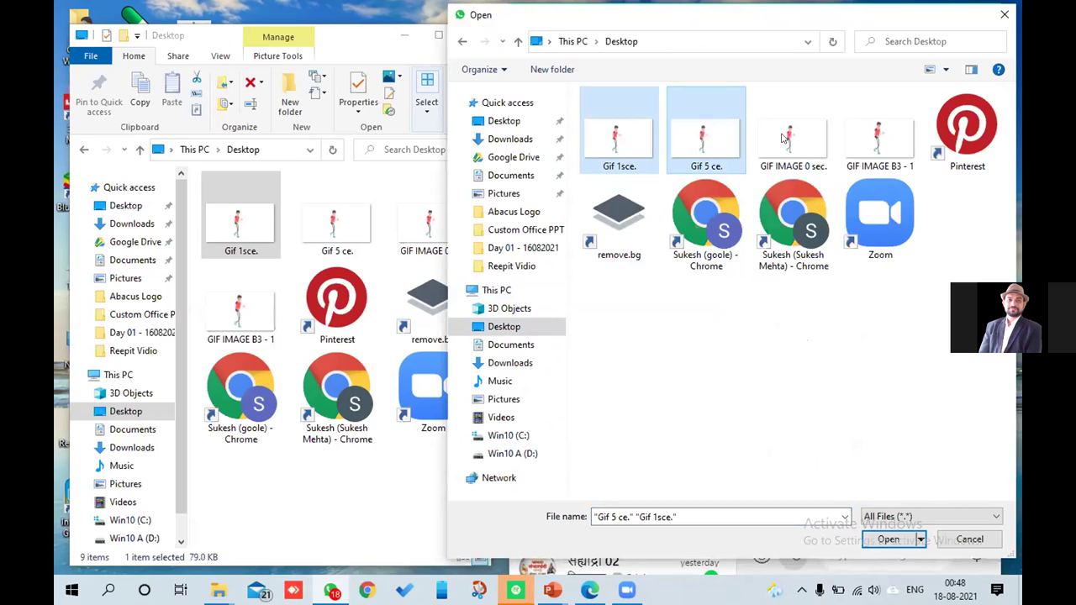
{"action": "left_click", "coordinate": [783, 138], "text": "ctrl"}
{"action": "left_click", "coordinate": [860, 152], "text": "ctrl"}
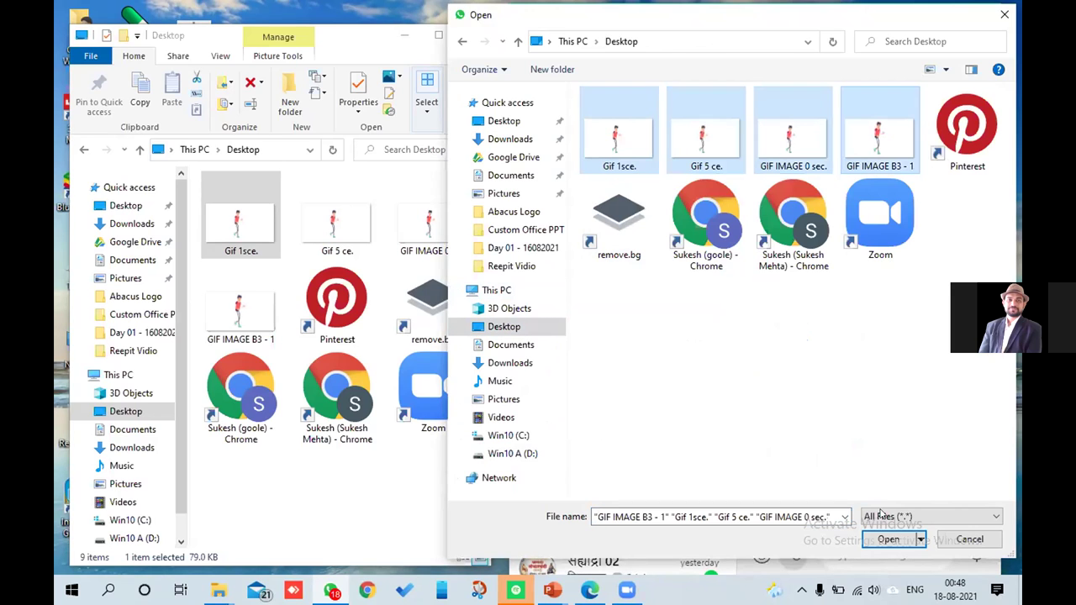
{"action": "left_click", "coordinate": [886, 539]}
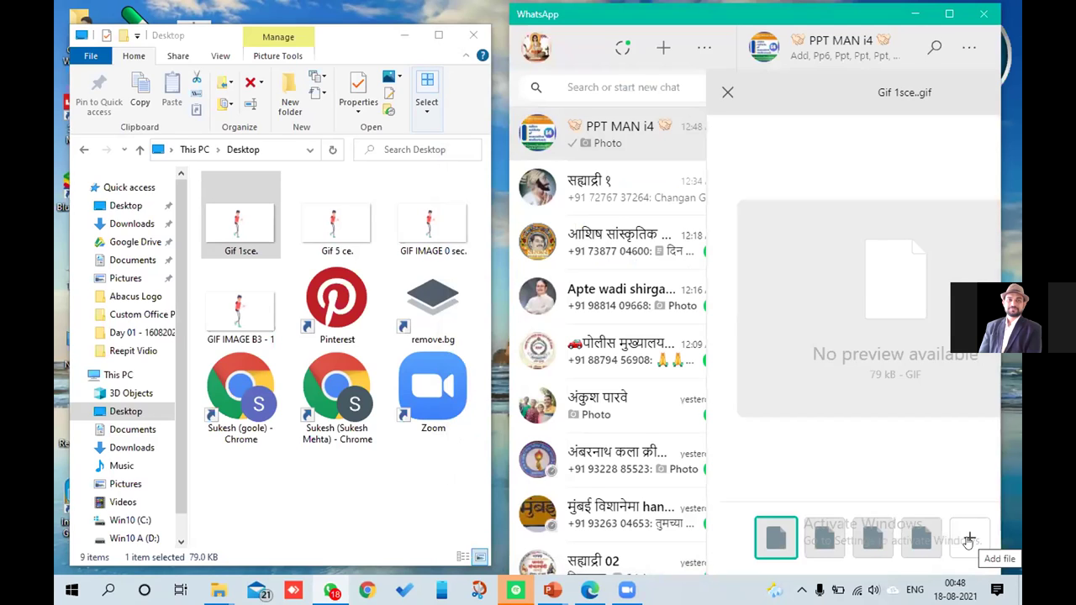
{"action": "key", "text": "Return"}
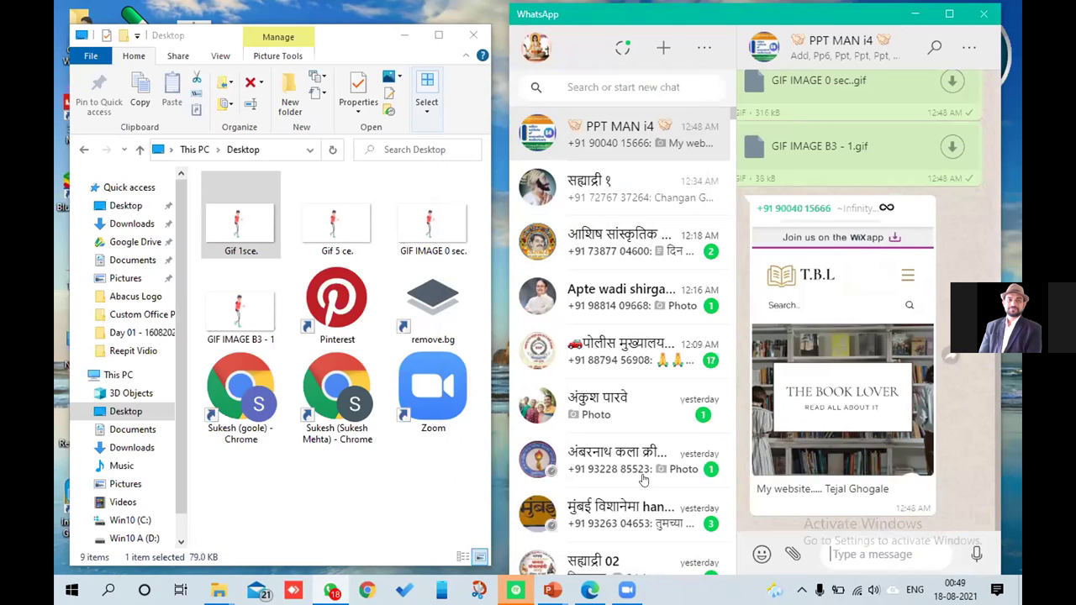
{"action": "left_click", "coordinate": [403, 38]}
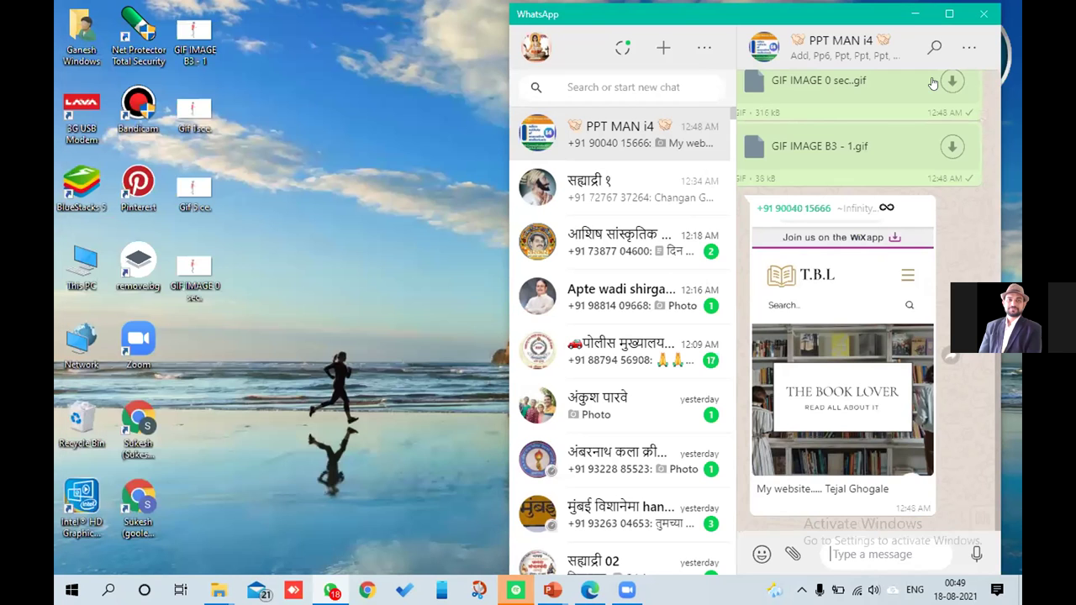
{"action": "left_click", "coordinate": [914, 14]}
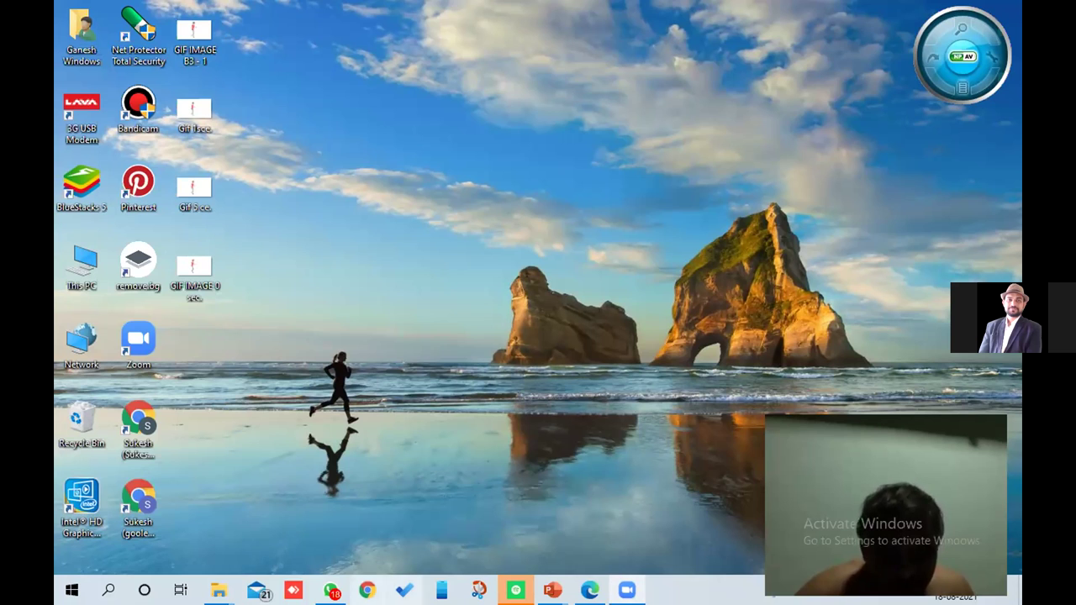
Delete the GIF image posted directly below GIF IMAGE.pptx in the PPT MAN i4 chat, for own account only.
{"action": "mouse_move", "coordinate": [330, 590]}
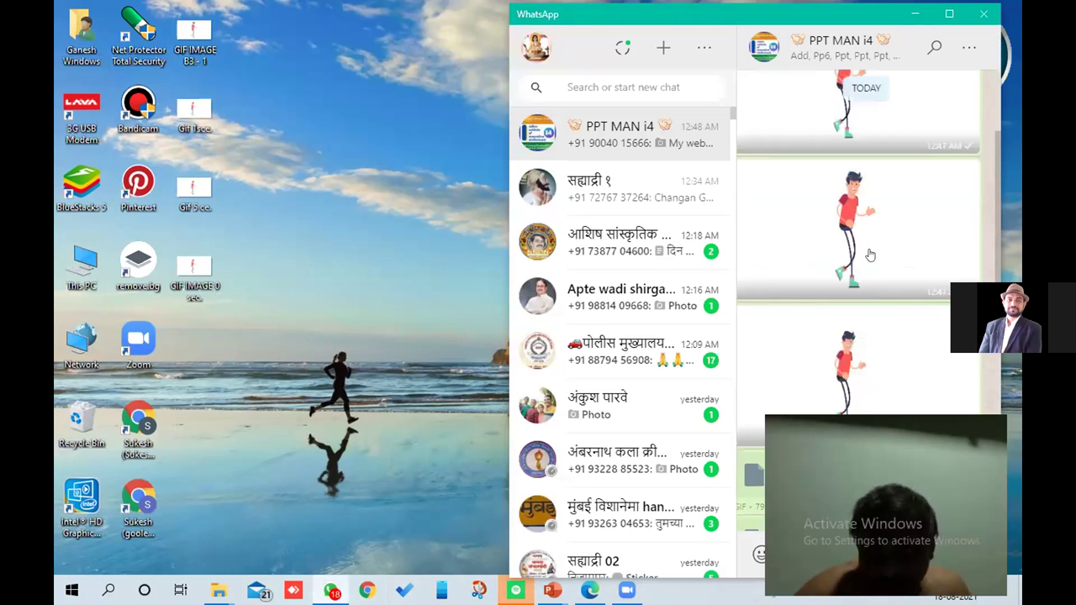
{"action": "scroll", "coordinate": [870, 255], "scroll_direction": "up", "scroll_amount": 5}
{"action": "scroll", "coordinate": [870, 255], "scroll_direction": "down", "scroll_amount": 3}
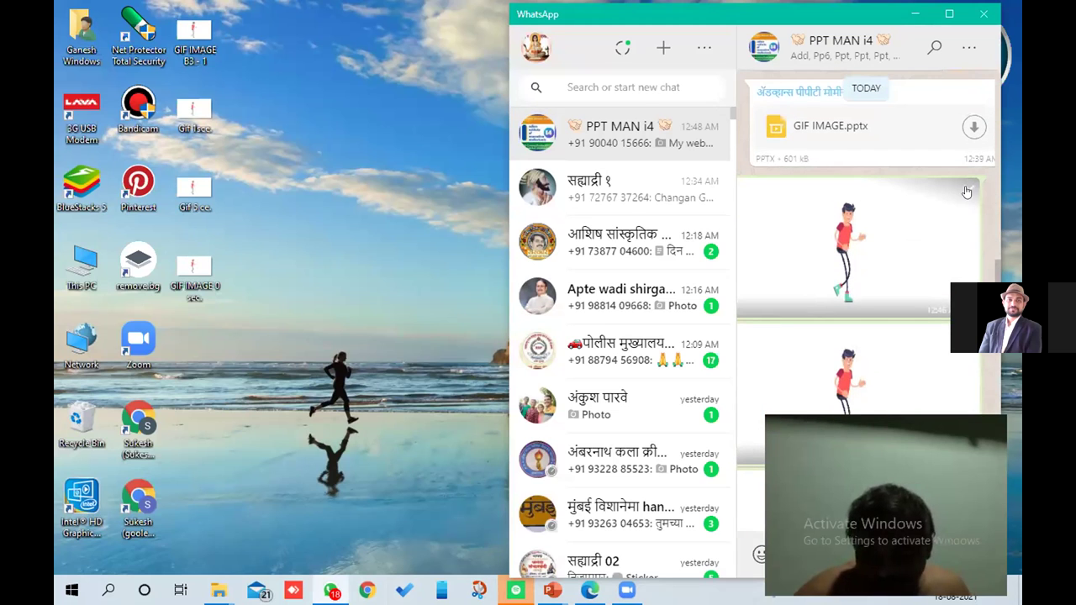
{"action": "left_click", "coordinate": [968, 189]}
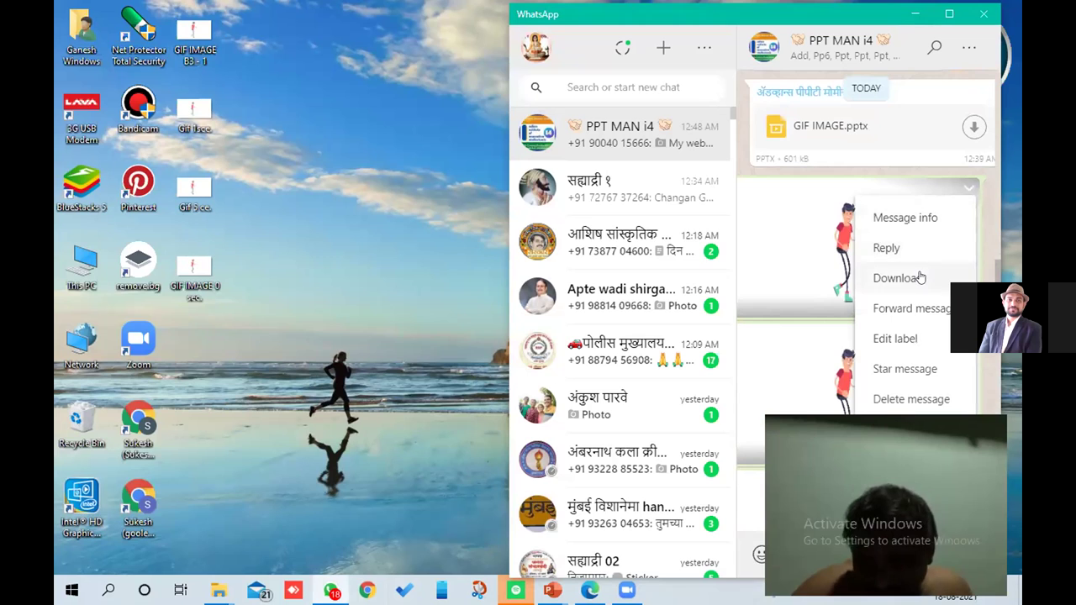
{"action": "left_click", "coordinate": [937, 397]}
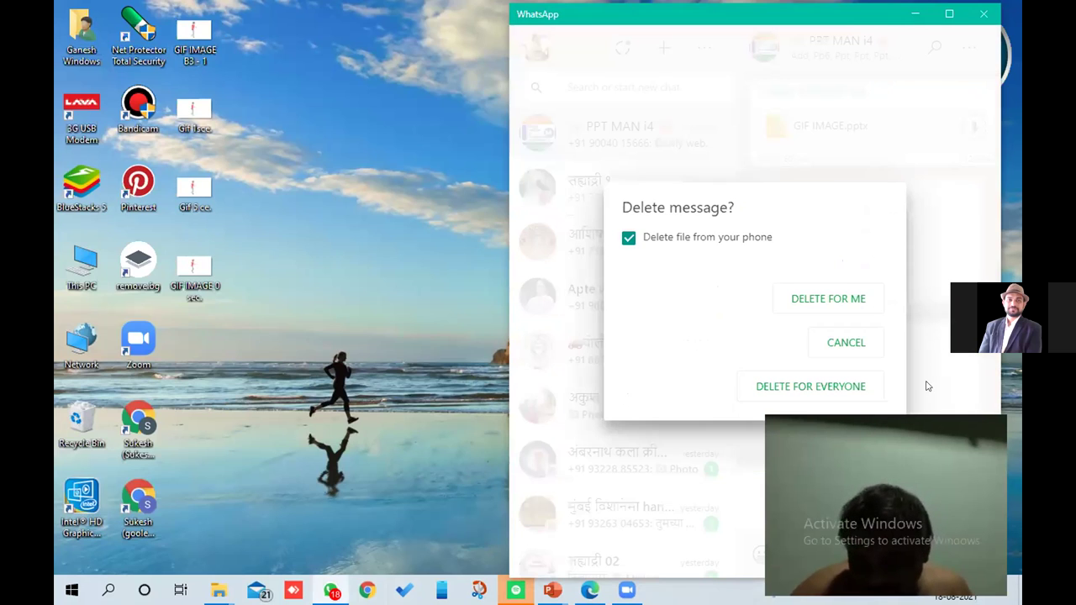
{"action": "left_click", "coordinate": [859, 302]}
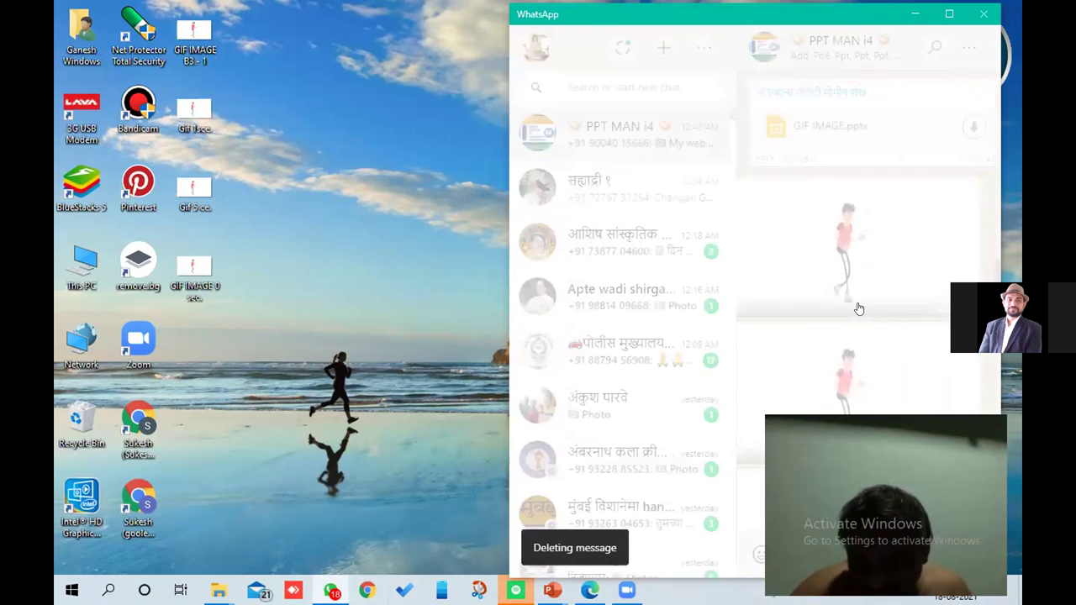
{"action": "left_click", "coordinate": [969, 189]}
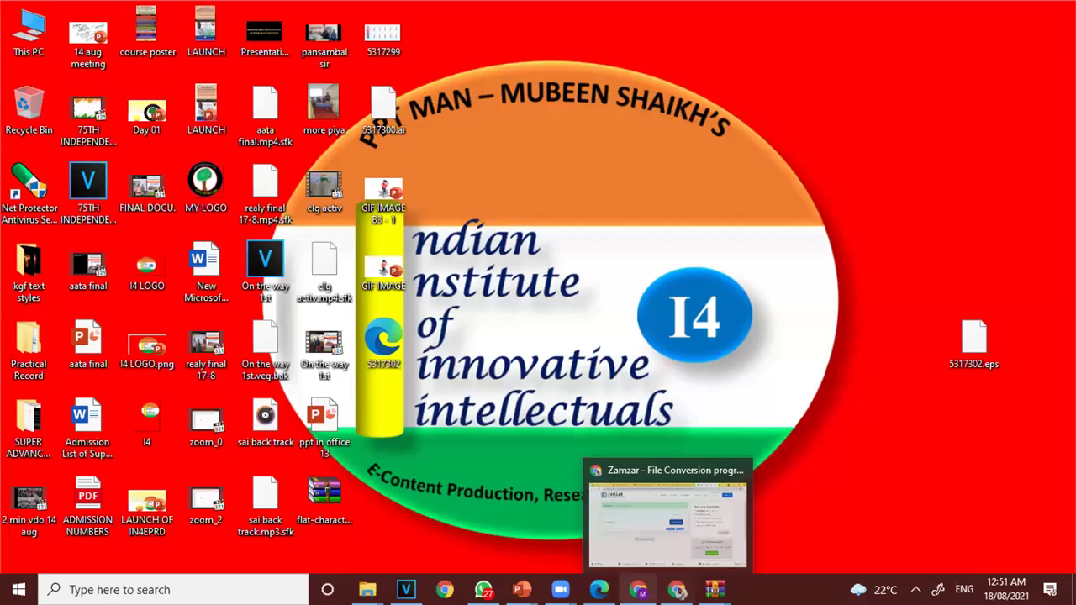
Switch to the Wix website window in Chrome and review the site actions available for Pptman on its dashboard.
{"action": "mouse_move", "coordinate": [638, 589]}
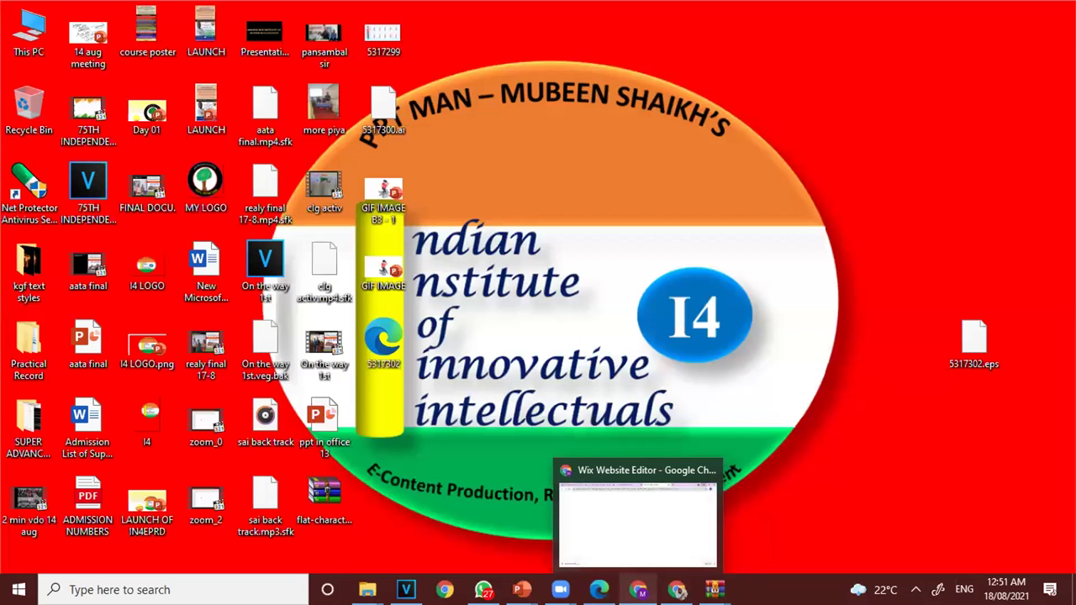
{"action": "left_click", "coordinate": [635, 540]}
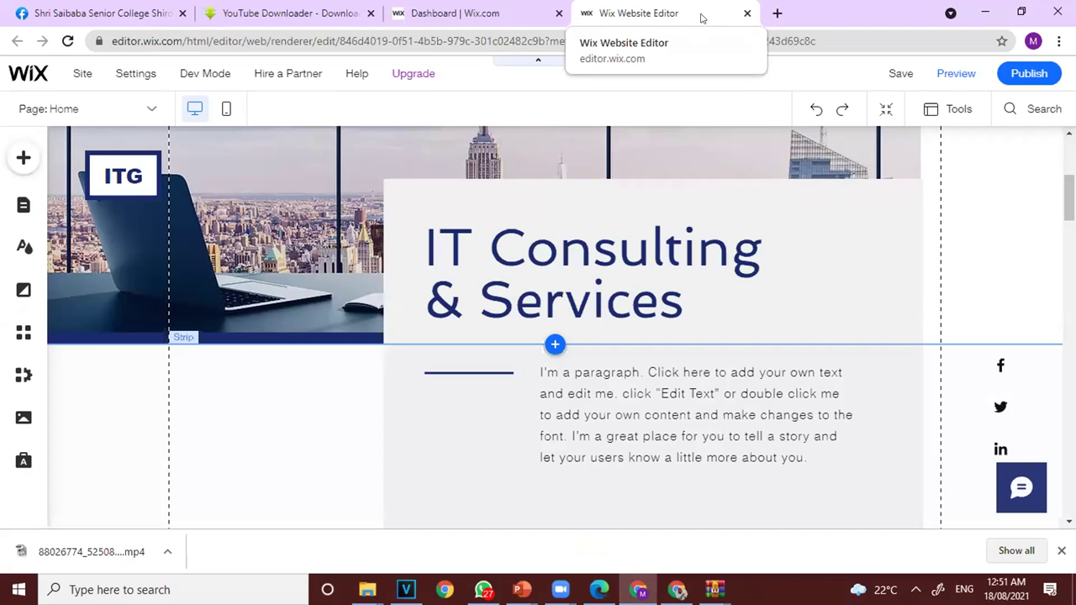
{"action": "left_click", "coordinate": [455, 12]}
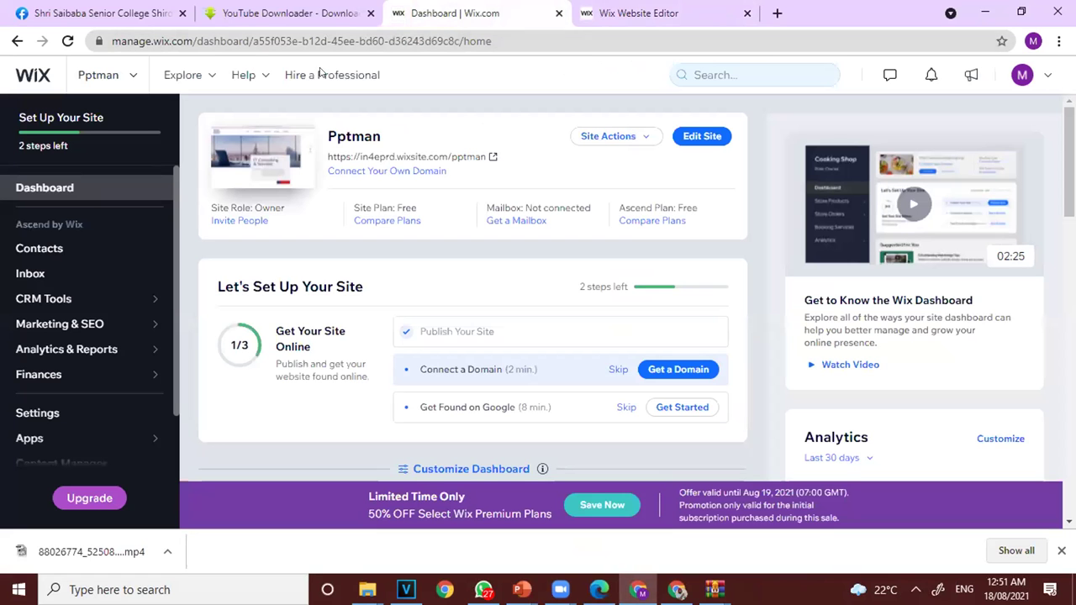
{"action": "left_click", "coordinate": [625, 137]}
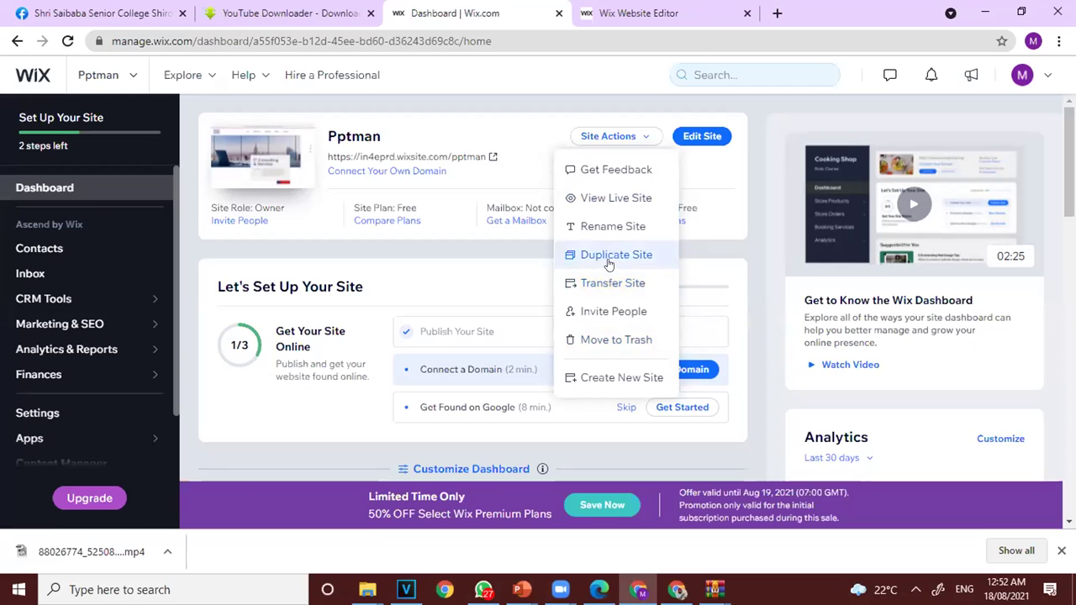
{"action": "left_click", "coordinate": [798, 204]}
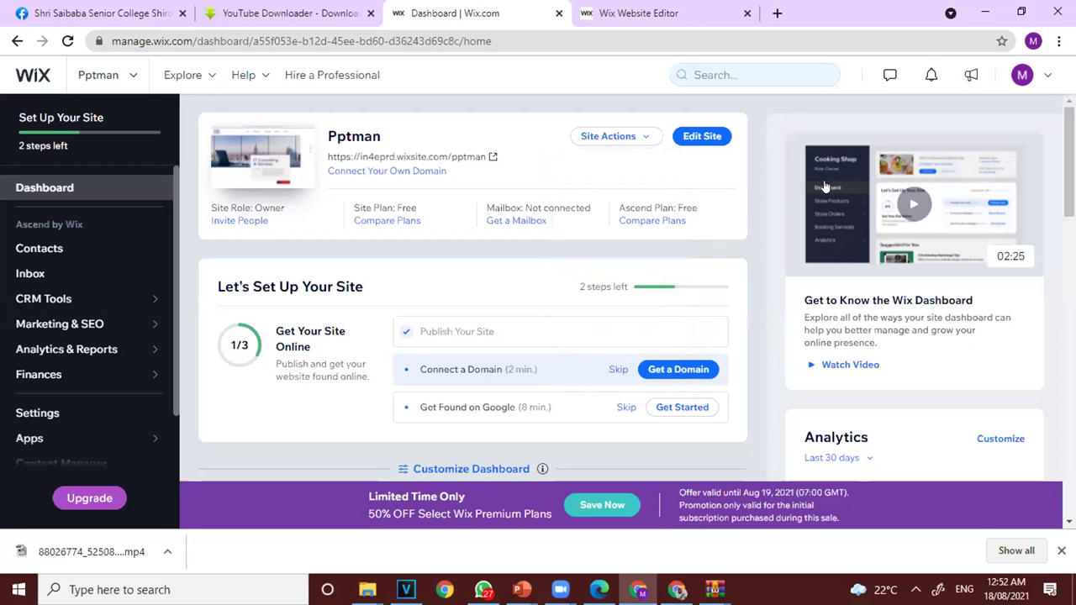
{"action": "left_click", "coordinate": [703, 137]}
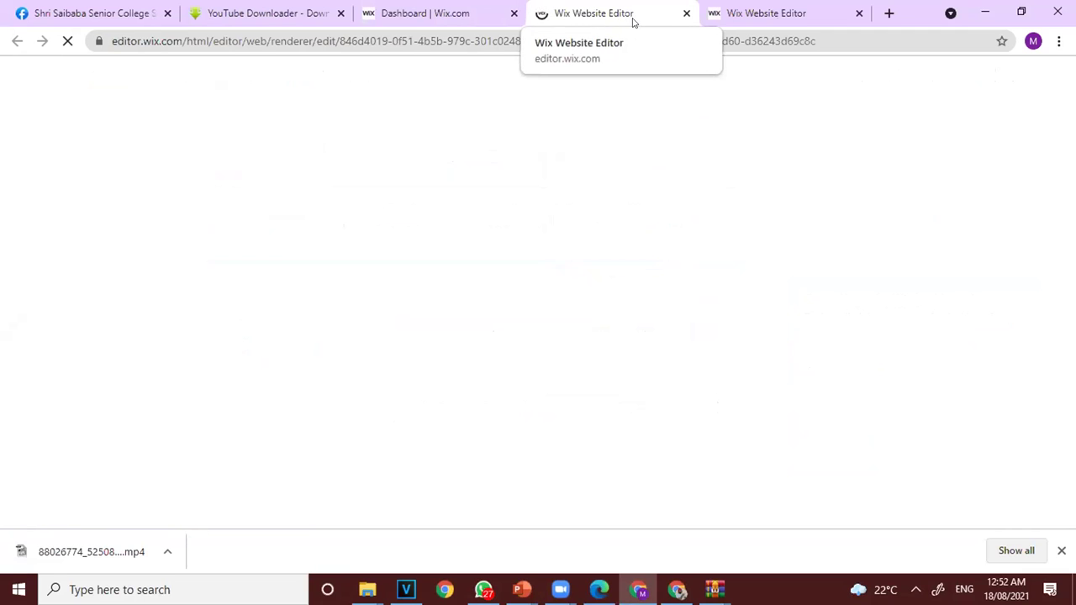
{"action": "left_click", "coordinate": [686, 14]}
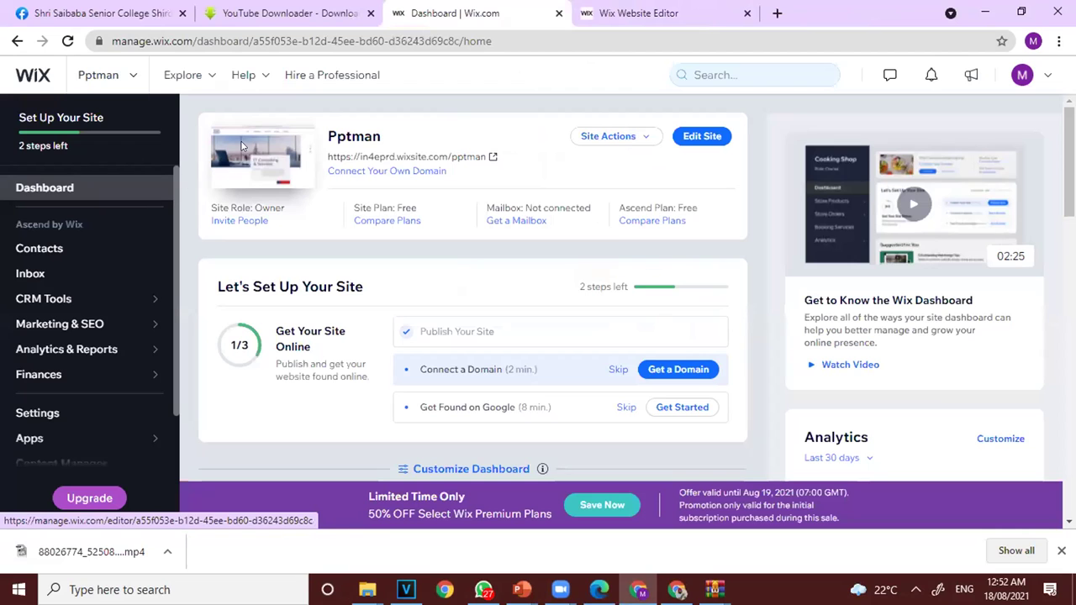
{"action": "left_click", "coordinate": [716, 137]}
{"action": "left_click", "coordinate": [759, 5]}
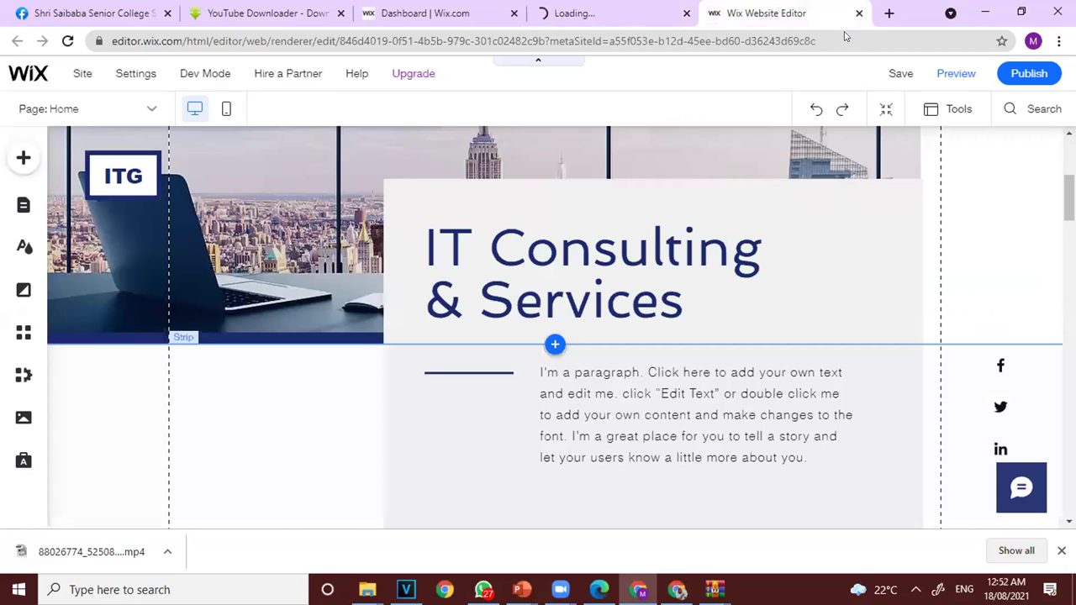
{"action": "left_click", "coordinate": [687, 13]}
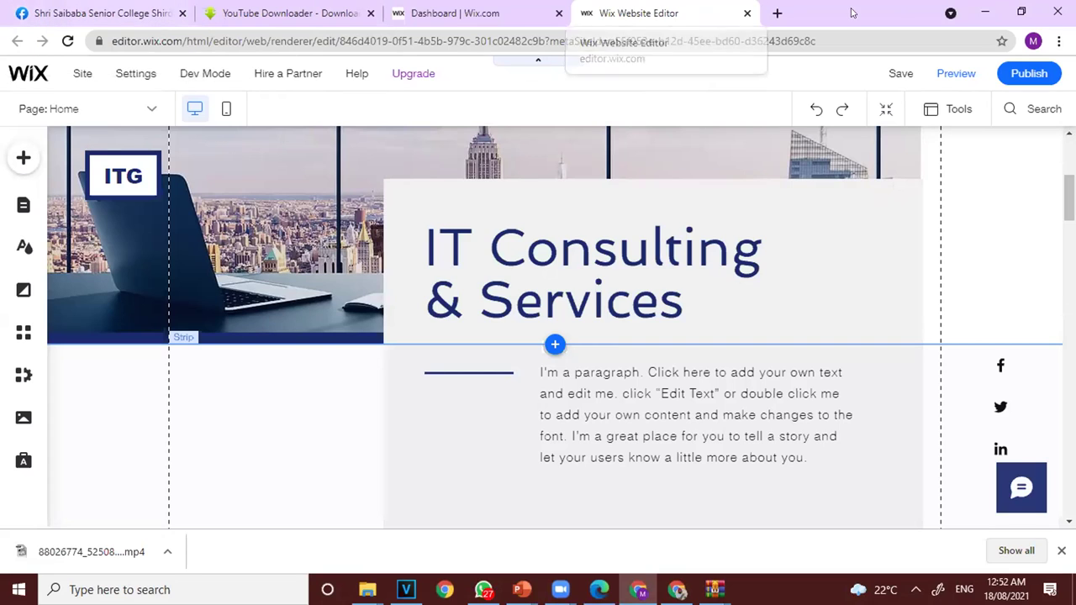
Search for google in a new browser tab and open the Google home page.
{"action": "left_click", "coordinate": [777, 13]}
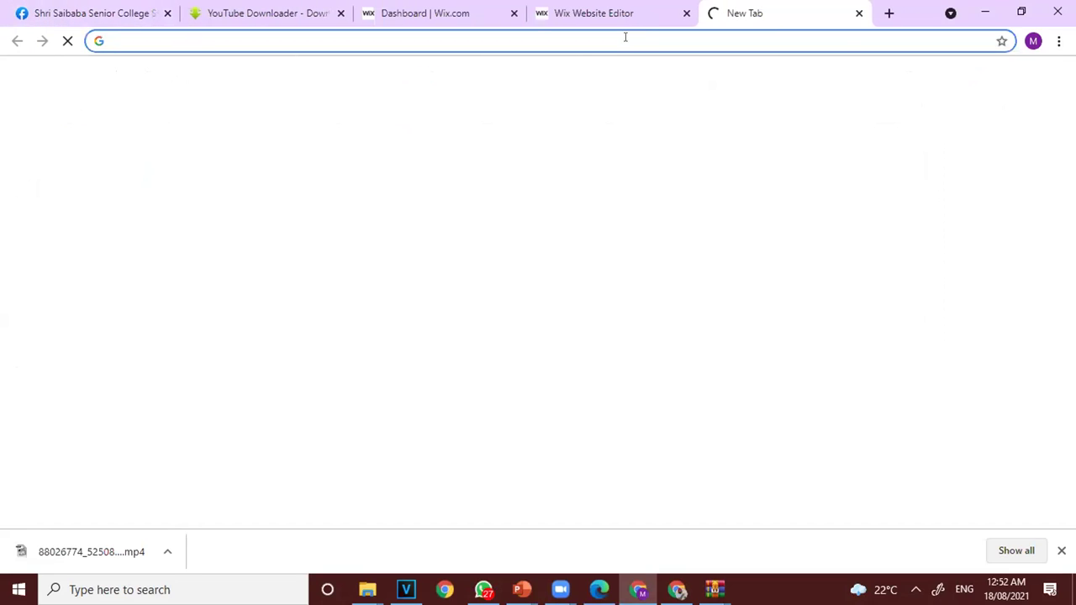
{"action": "type", "text": "GOGLE"}
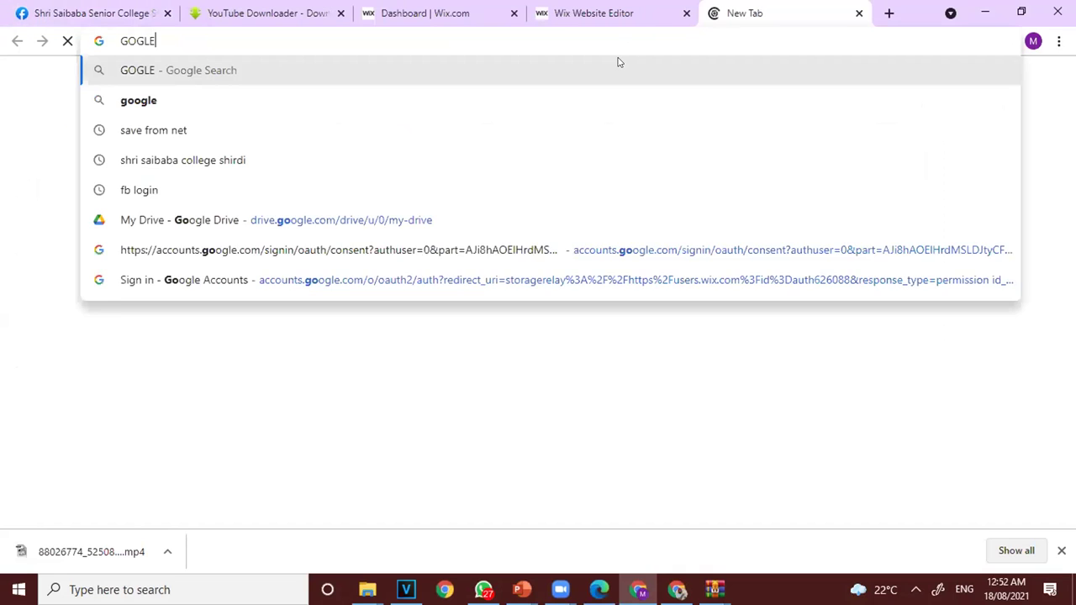
{"action": "left_click", "coordinate": [128, 99]}
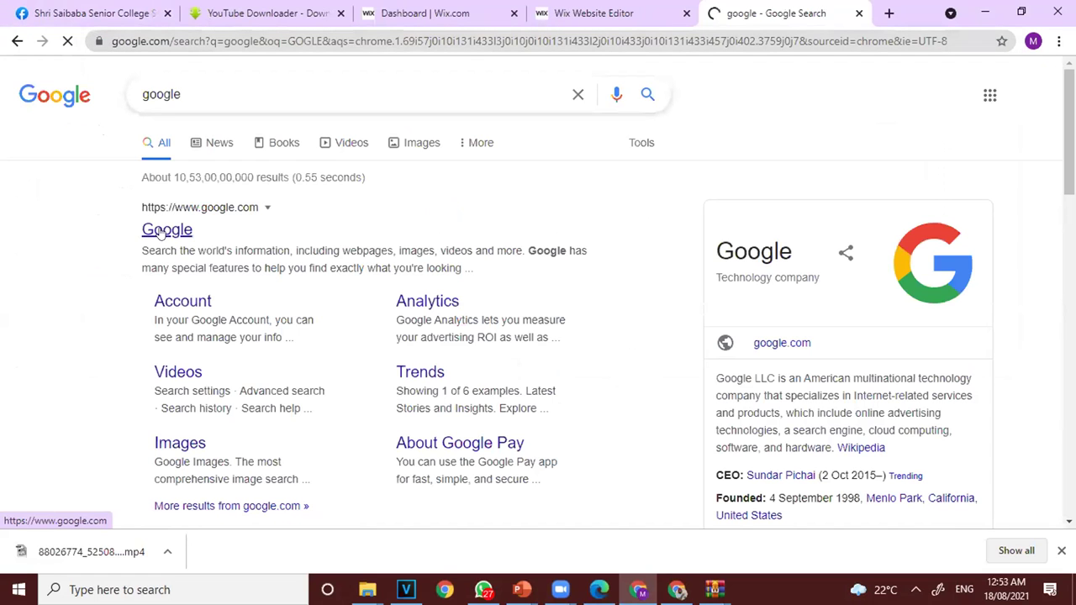
{"action": "left_click", "coordinate": [166, 231]}
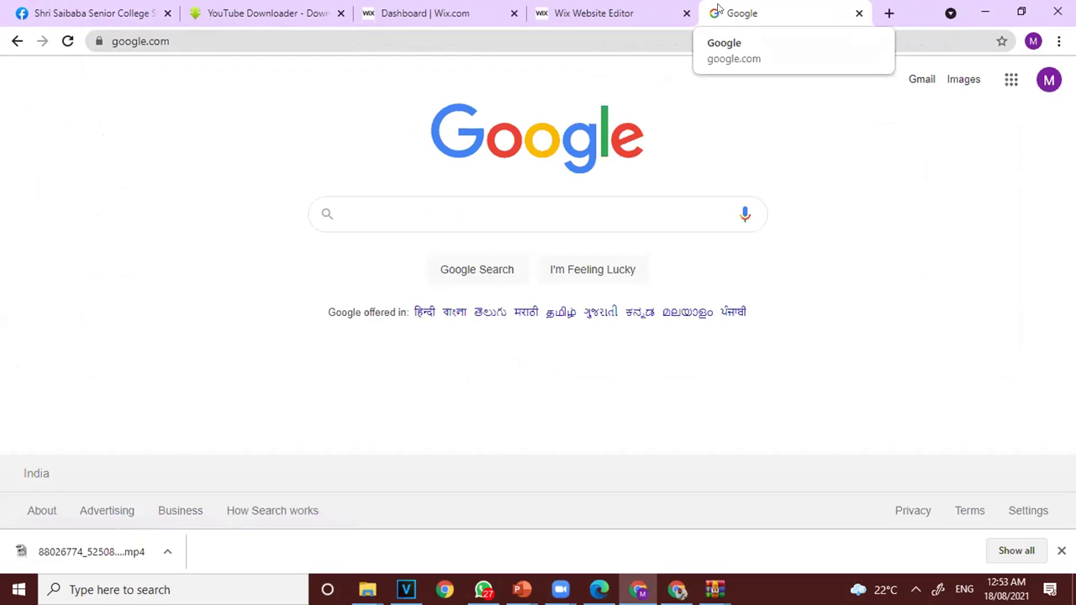
Exit the unresponsive Wix Website Editor page and close its tab.
{"action": "left_click", "coordinate": [418, 5]}
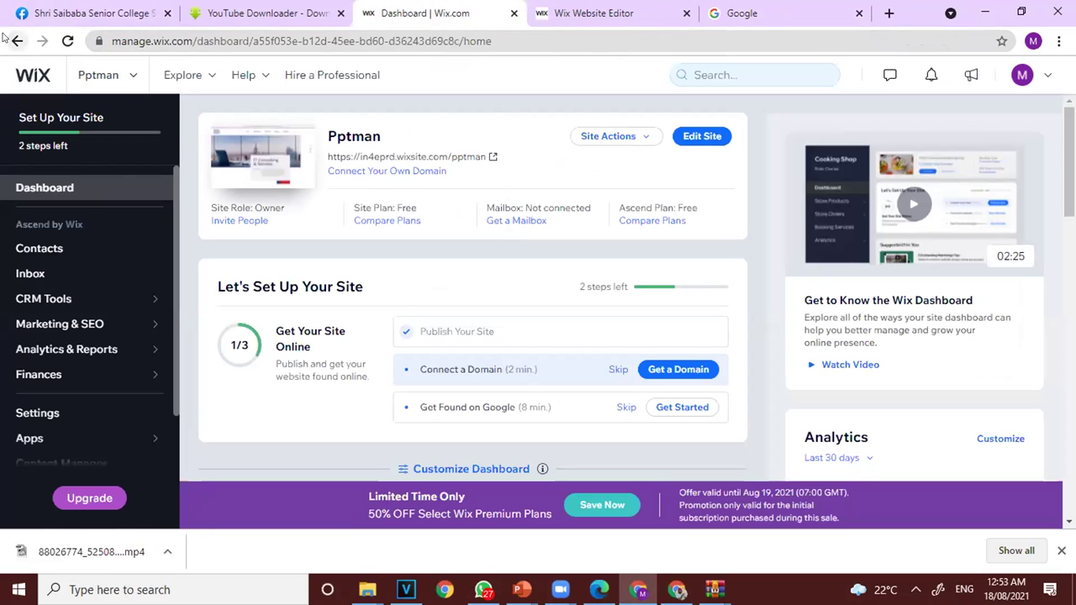
{"action": "left_click", "coordinate": [605, 7]}
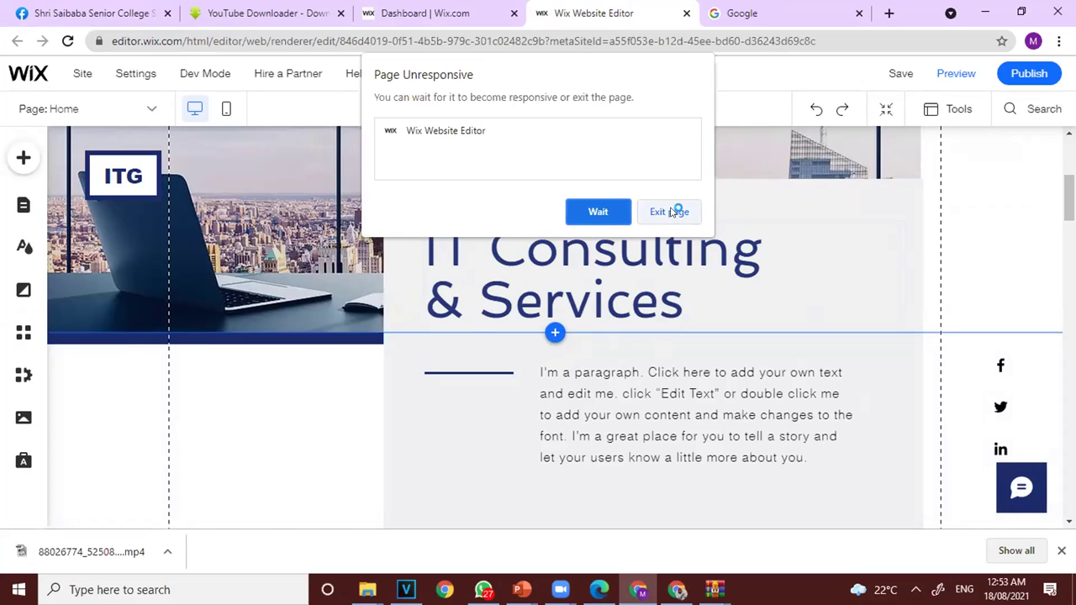
{"action": "left_click", "coordinate": [671, 212]}
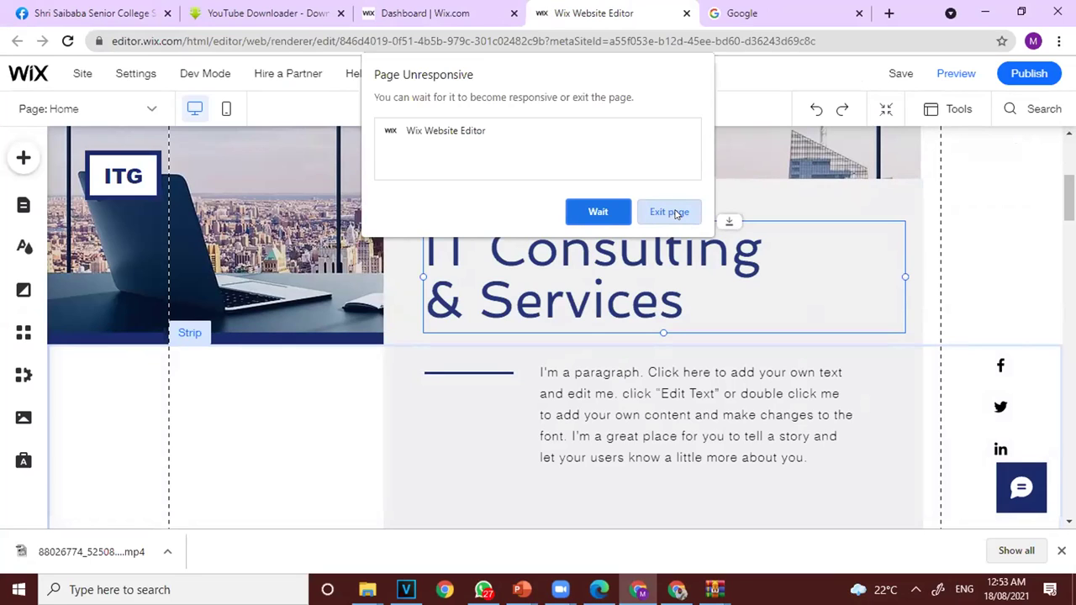
{"action": "left_click", "coordinate": [675, 213]}
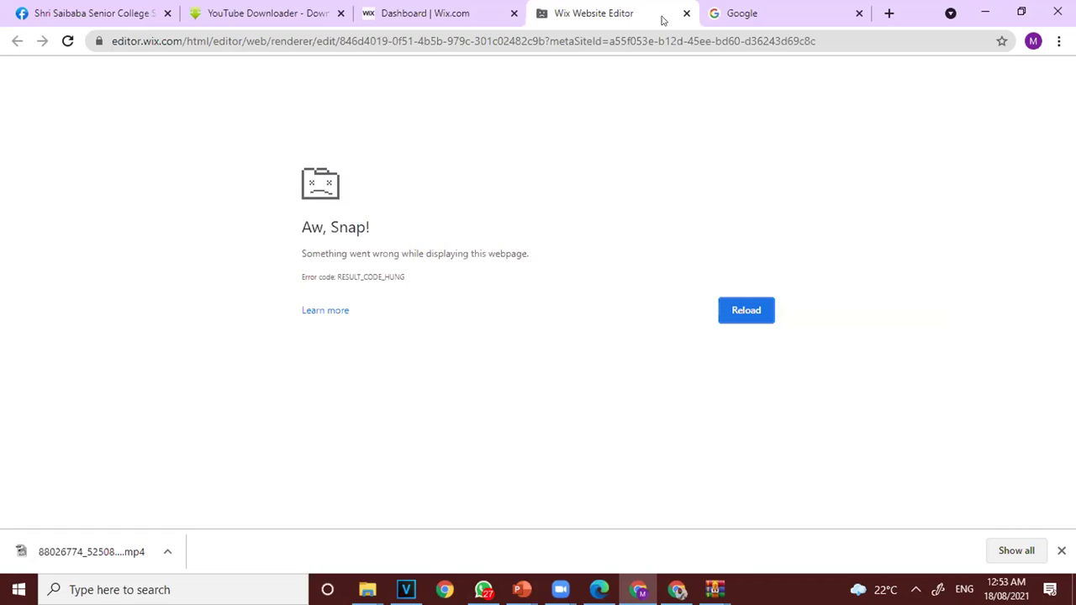
{"action": "left_click", "coordinate": [686, 12]}
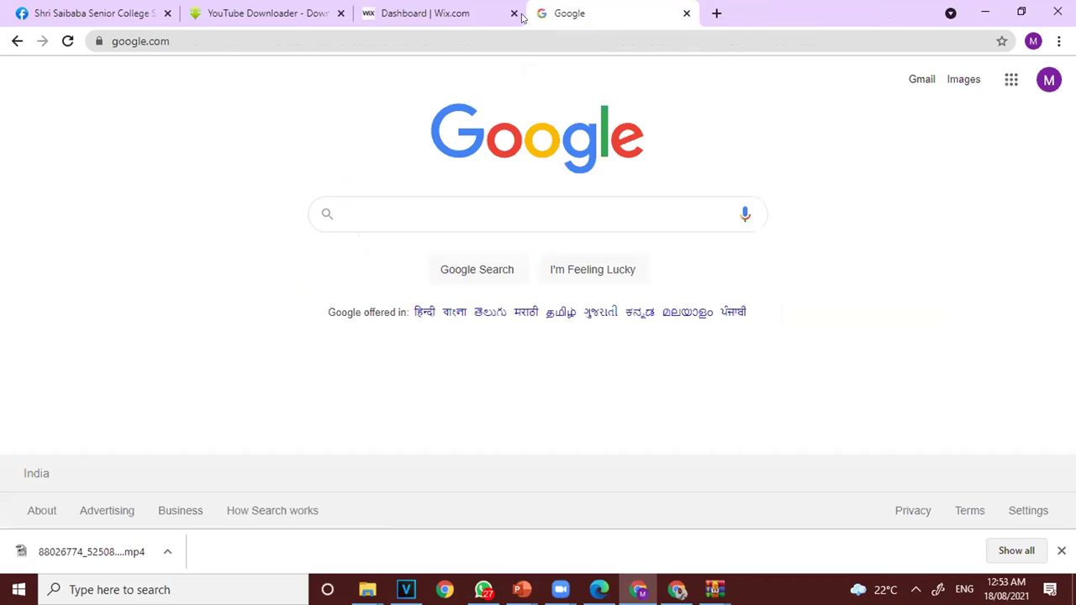
Reopen the Pptman site for editing from the Wix dashboard, and switch to the Shri Saibaba Senior College Facebook tab.
{"action": "left_click", "coordinate": [435, 6]}
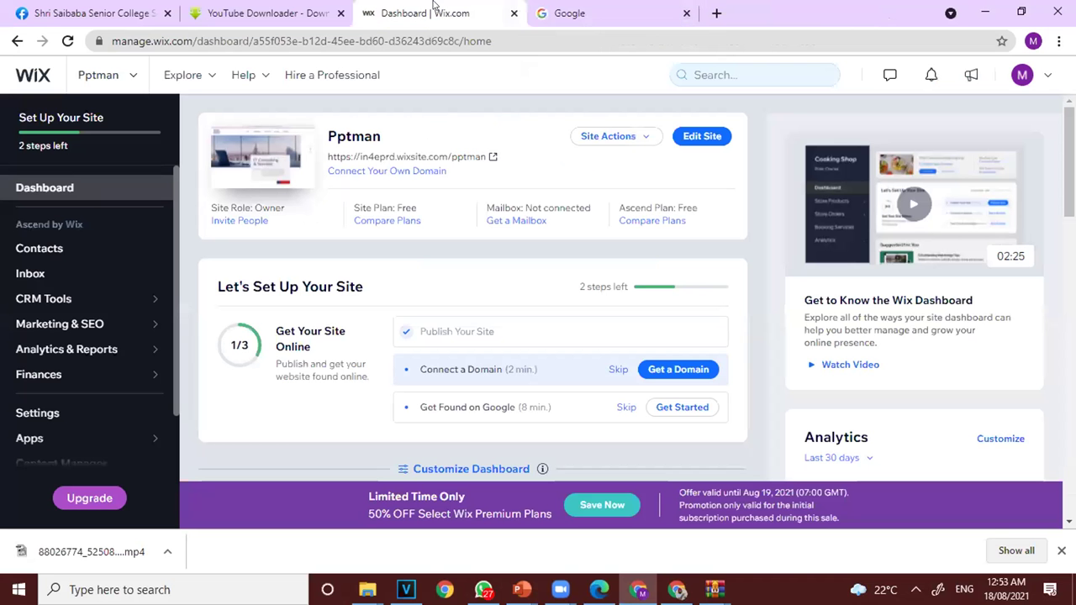
{"action": "left_click", "coordinate": [695, 137]}
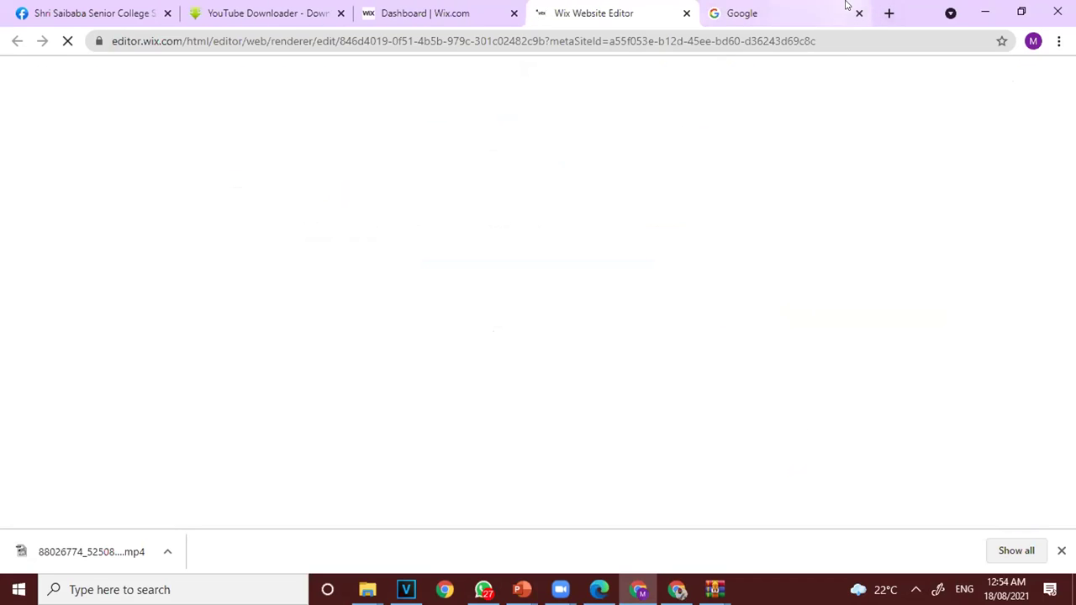
{"action": "left_click", "coordinate": [64, 9]}
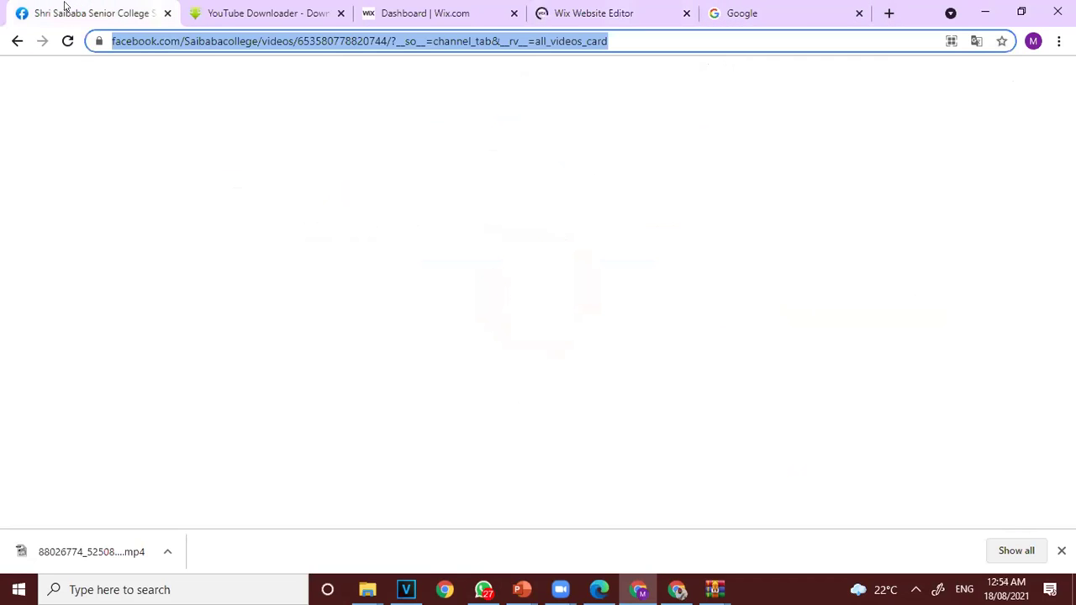
Close the Shri Saibaba Senior College Facebook and YouTube Downloader tabs, and return to the loading Wix Website Editor tab.
{"action": "left_click", "coordinate": [166, 13]}
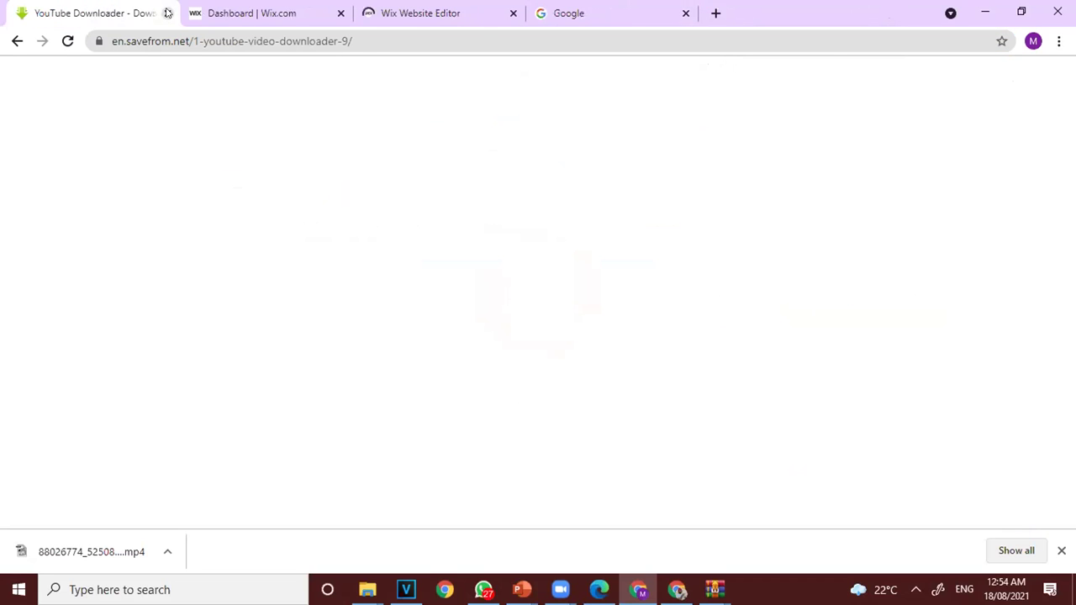
{"action": "left_click", "coordinate": [166, 13]}
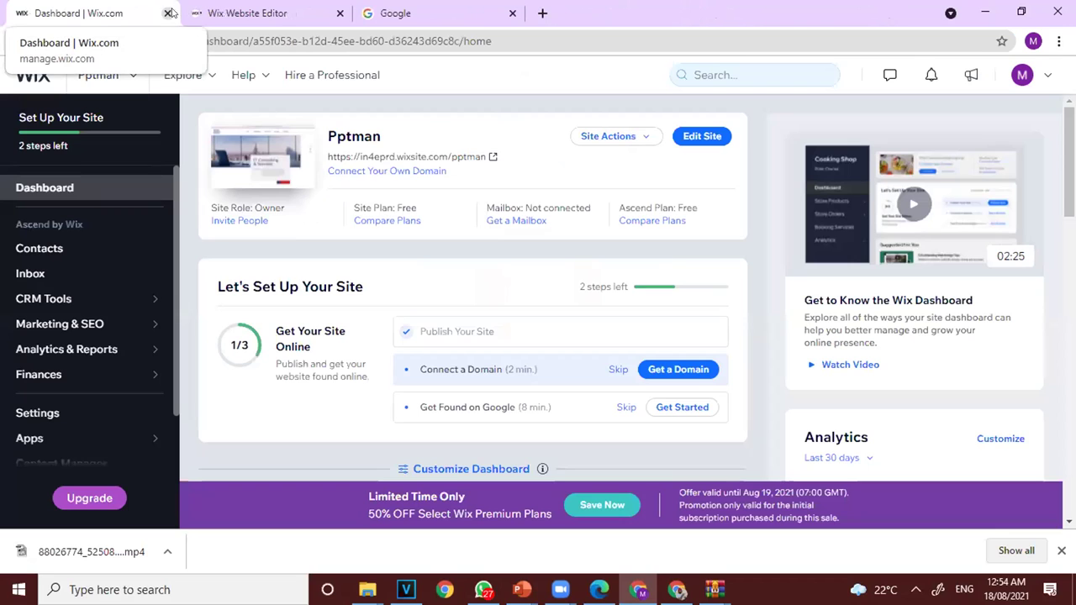
{"action": "left_click", "coordinate": [251, 8]}
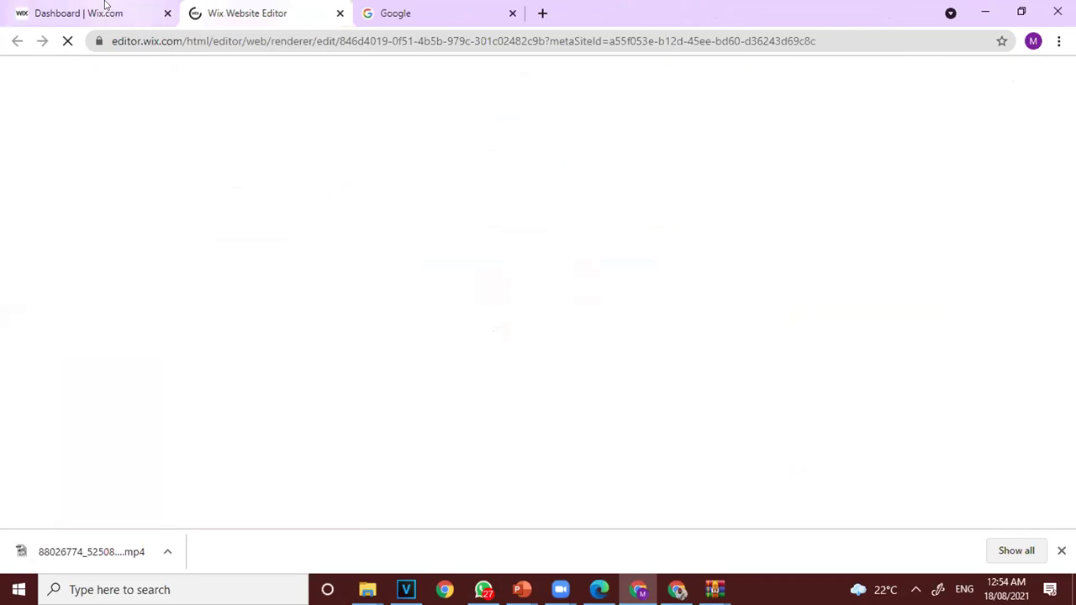
{"action": "left_click", "coordinate": [104, 5]}
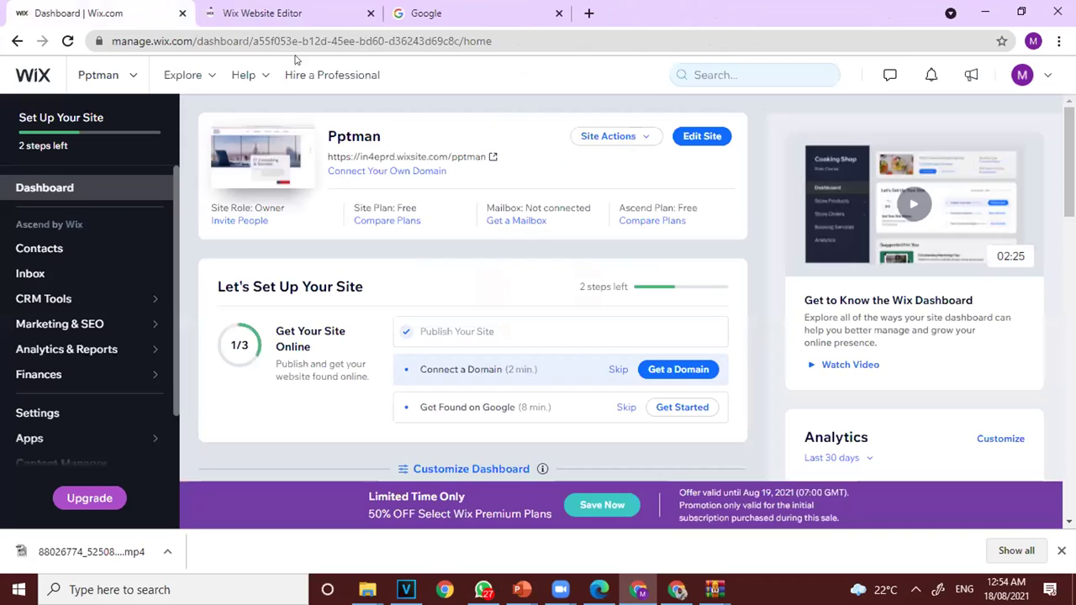
{"action": "left_click", "coordinate": [277, 10]}
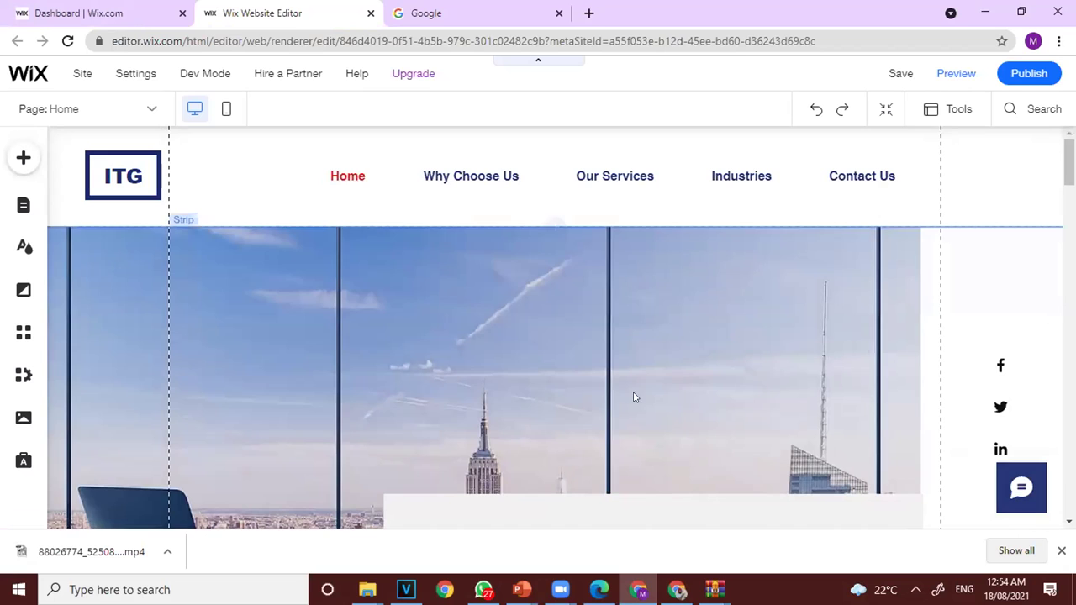
Delete the IT Consulting & Services container box overlapping the skyline image on the Home page.
{"action": "left_click", "coordinate": [455, 296]}
{"action": "scroll", "coordinate": [461, 290], "scroll_direction": "down", "scroll_amount": 1}
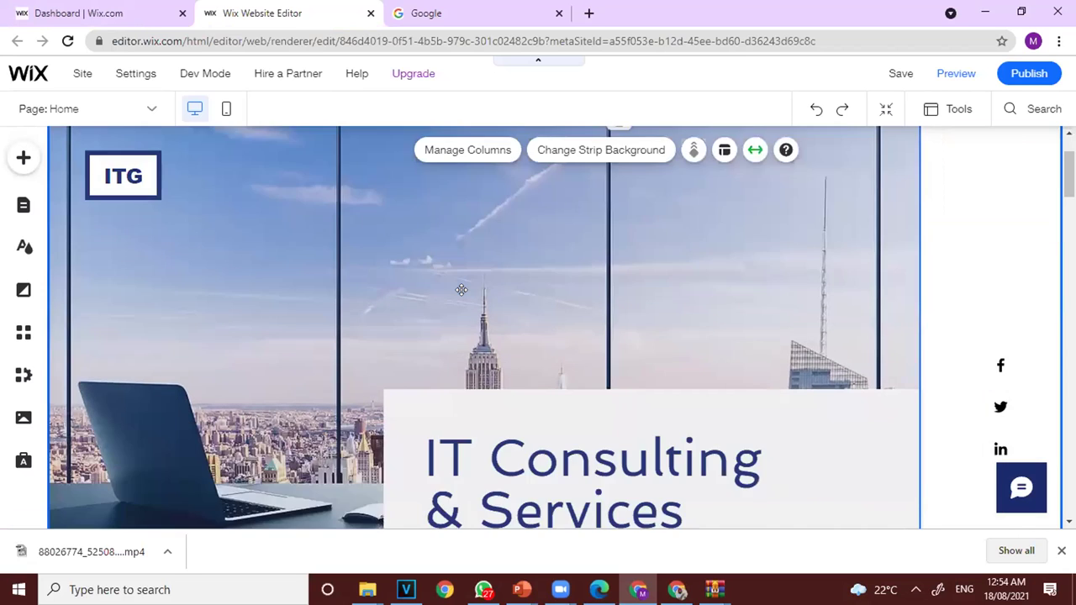
{"action": "scroll", "coordinate": [462, 290], "scroll_direction": "down", "scroll_amount": 3}
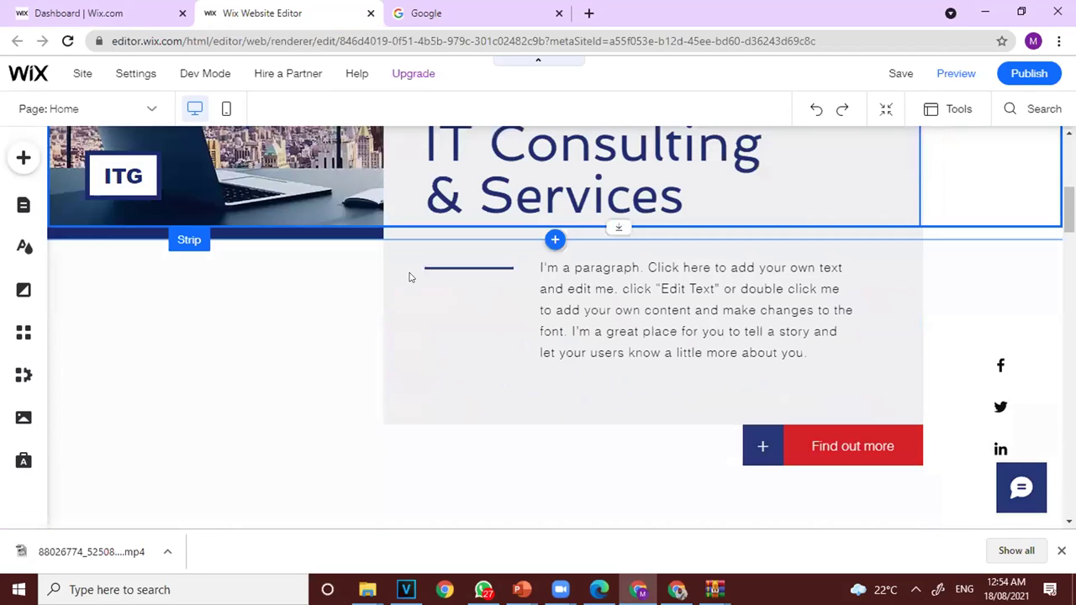
{"action": "left_click", "coordinate": [410, 275]}
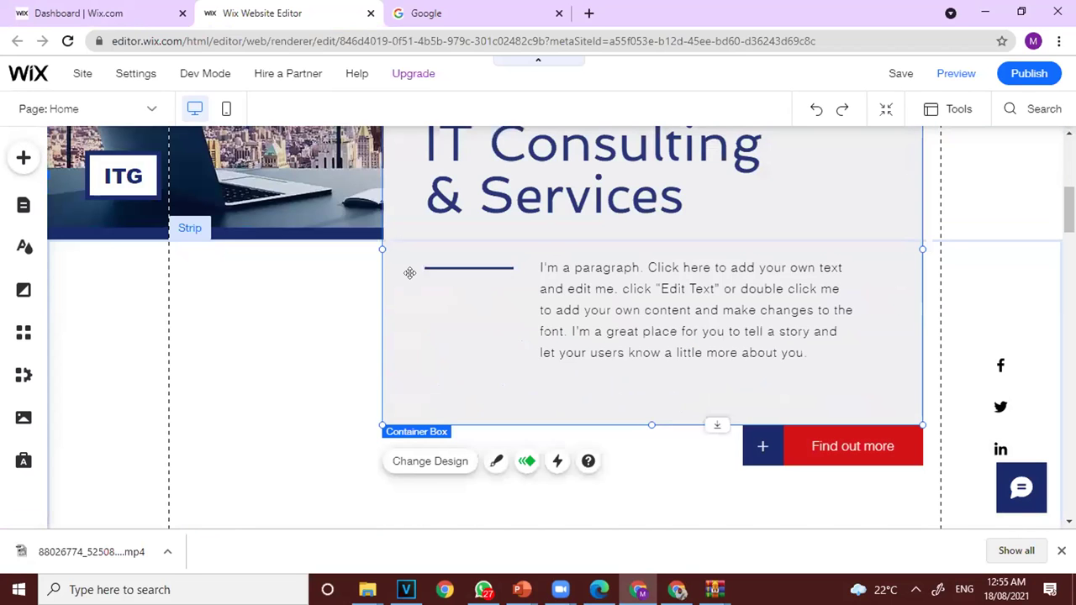
{"action": "scroll", "coordinate": [410, 273], "scroll_direction": "up", "scroll_amount": 5}
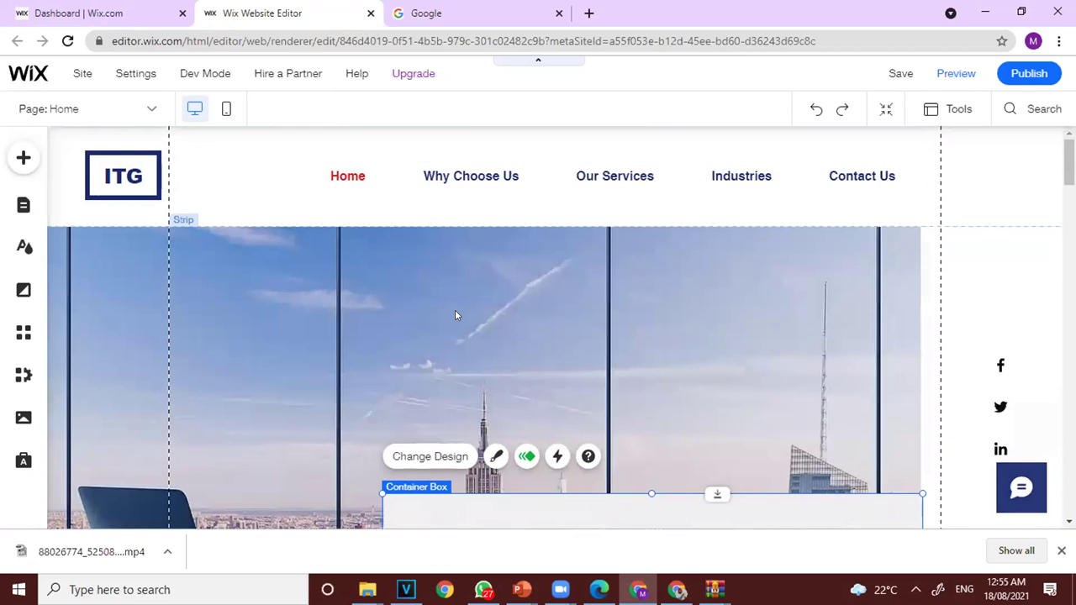
{"action": "left_click", "coordinate": [522, 308]}
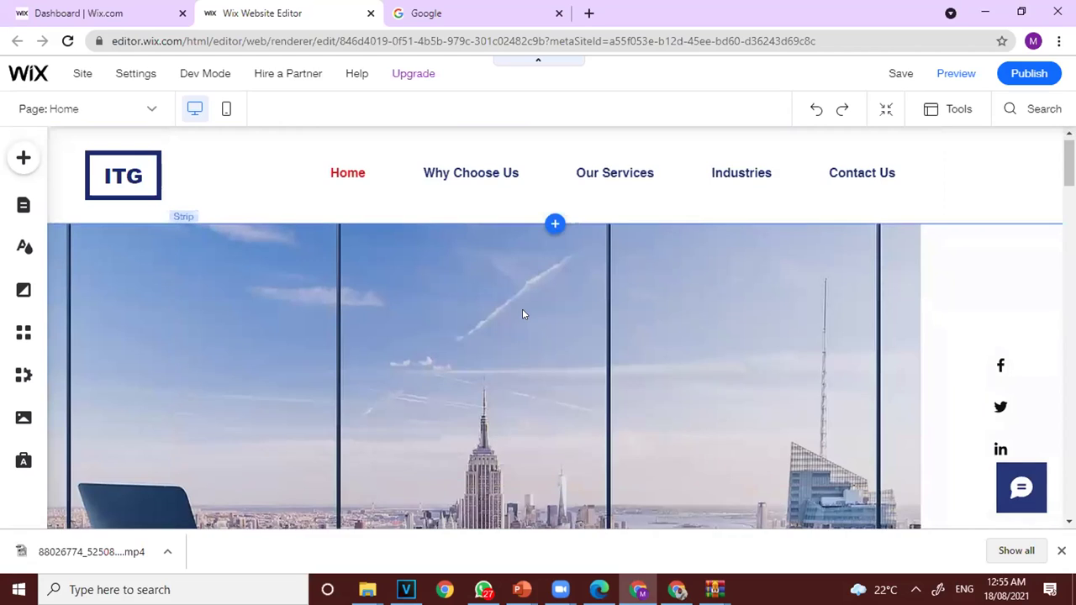
Delete the red Find out more button and the blue plus button beside it below the skyline strip.
{"action": "scroll", "coordinate": [522, 309], "scroll_direction": "down", "scroll_amount": 3}
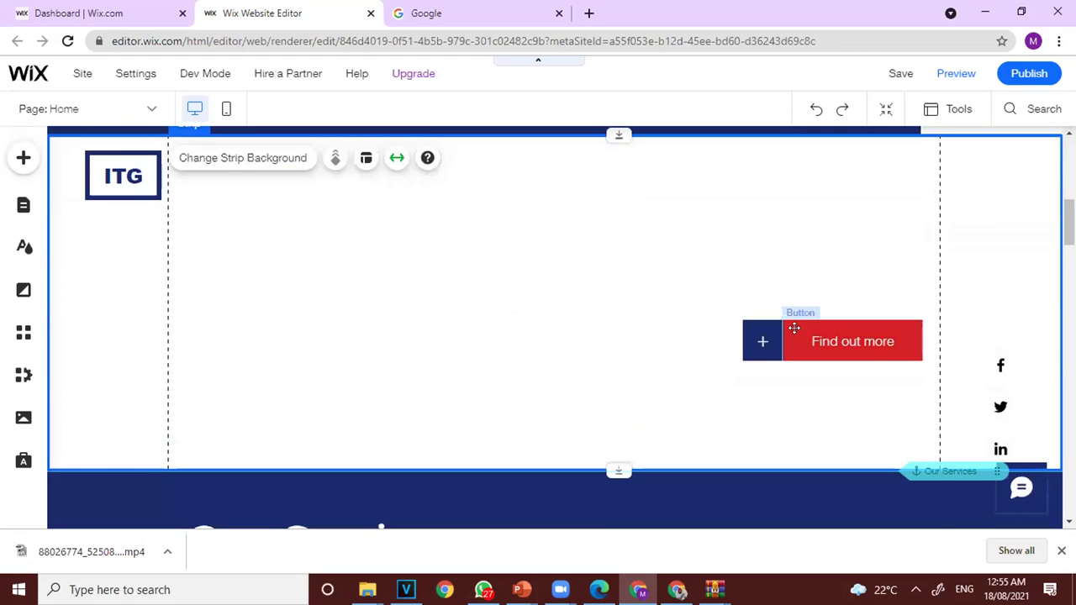
{"action": "left_click", "coordinate": [794, 328]}
{"action": "key", "text": "Delete"}
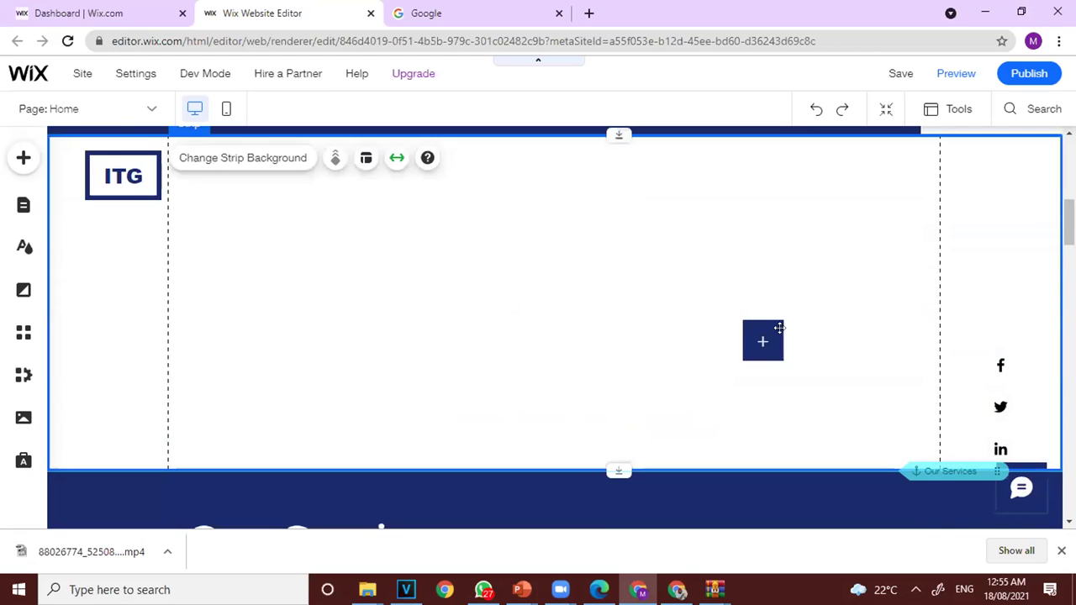
{"action": "left_click", "coordinate": [752, 328]}
{"action": "key", "text": "Delete"}
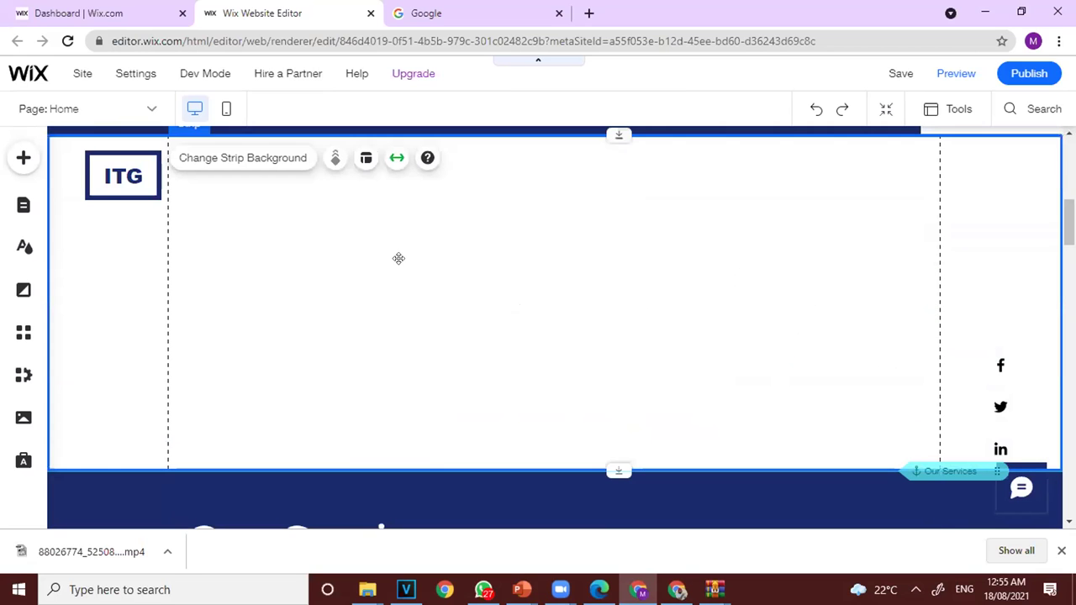
Delete the empty strip below the skyline image and the dark blue Our Services strip with its heading text.
{"action": "scroll", "coordinate": [399, 258], "scroll_direction": "up", "scroll_amount": 1}
{"action": "scroll", "coordinate": [399, 258], "scroll_direction": "up", "scroll_amount": 3}
{"action": "scroll", "coordinate": [415, 444], "scroll_direction": "down", "scroll_amount": 3}
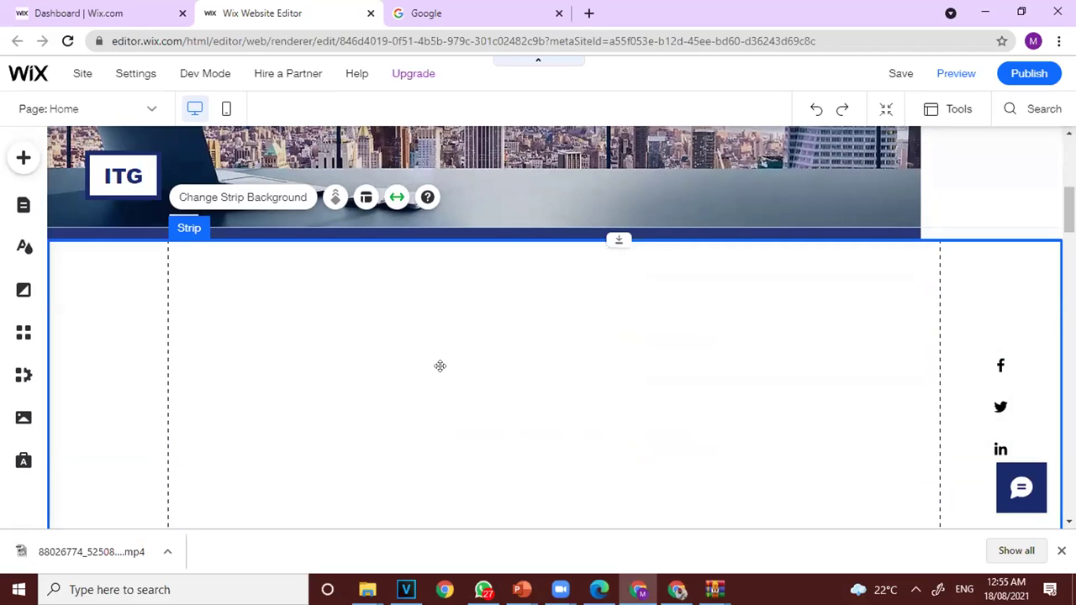
{"action": "key", "text": "Delete"}
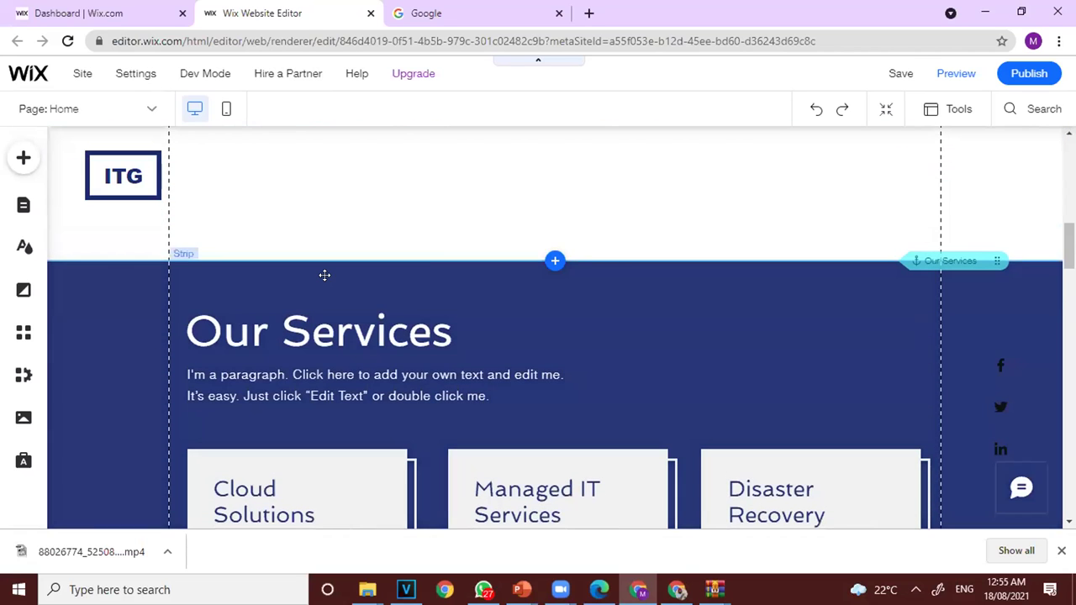
{"action": "left_click", "coordinate": [324, 275]}
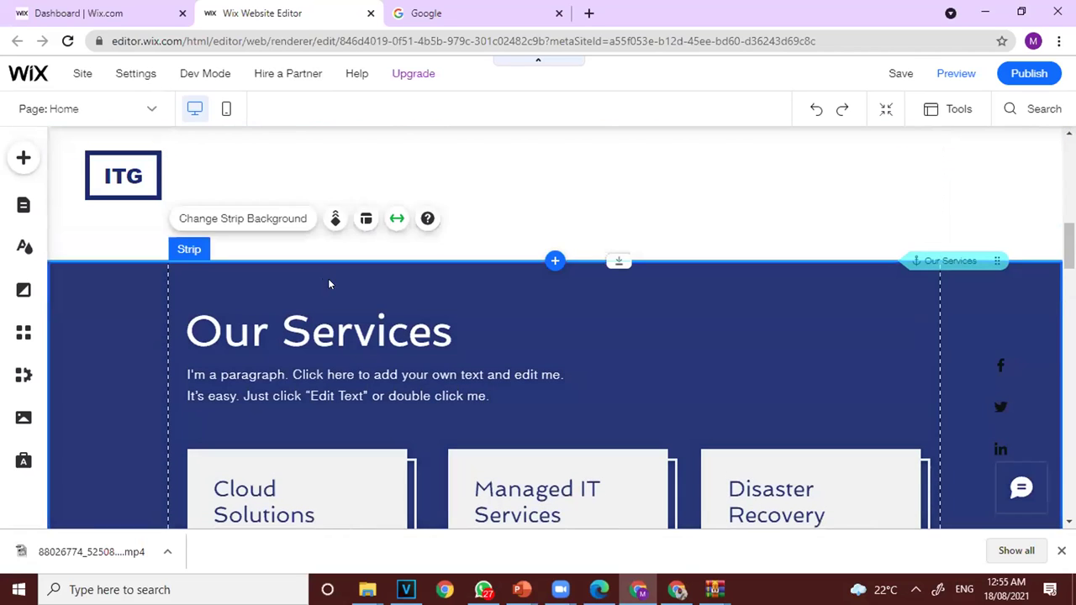
{"action": "key", "text": "Delete"}
{"action": "key", "text": "ctrl+z"}
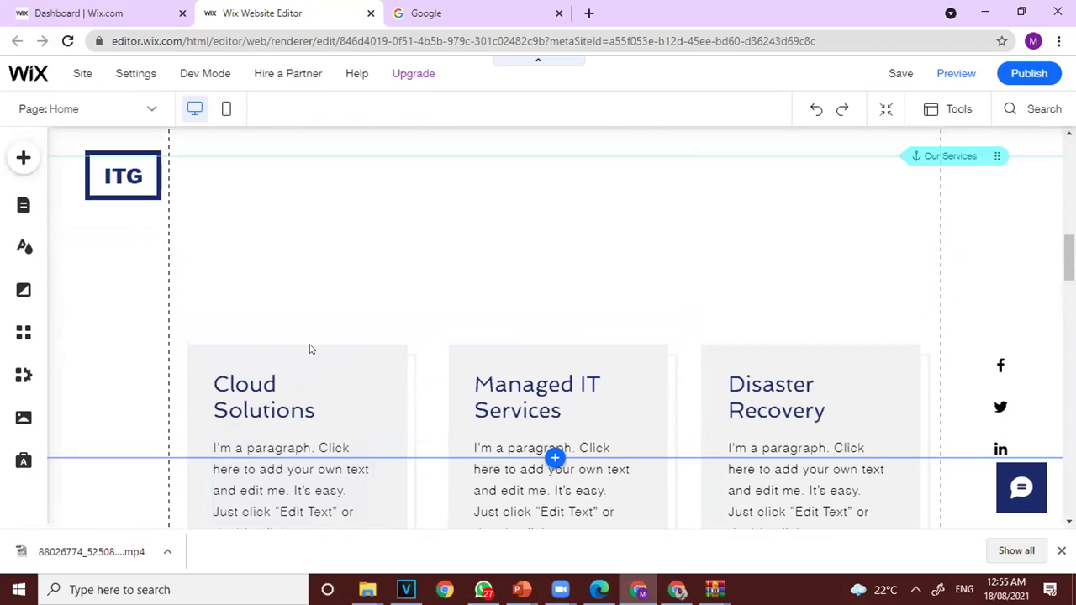
Delete the Cloud Solutions, Managed IT Services and Disaster Recovery container boxes from the services section.
{"action": "left_click", "coordinate": [308, 350]}
{"action": "key", "text": "Delete"}
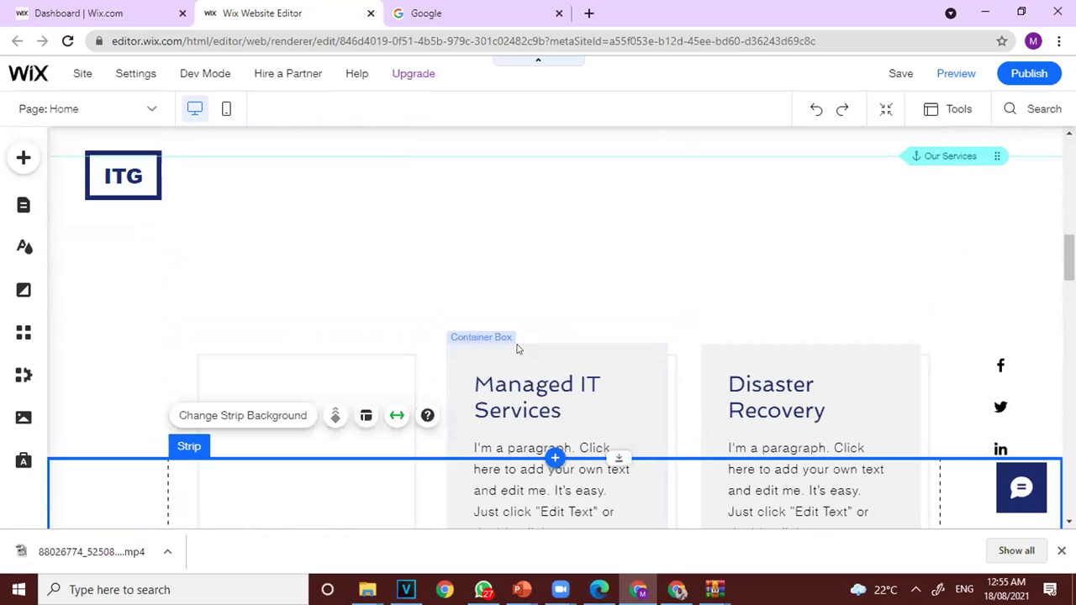
{"action": "left_click", "coordinate": [519, 348]}
{"action": "key", "text": "Delete"}
{"action": "left_click", "coordinate": [775, 351]}
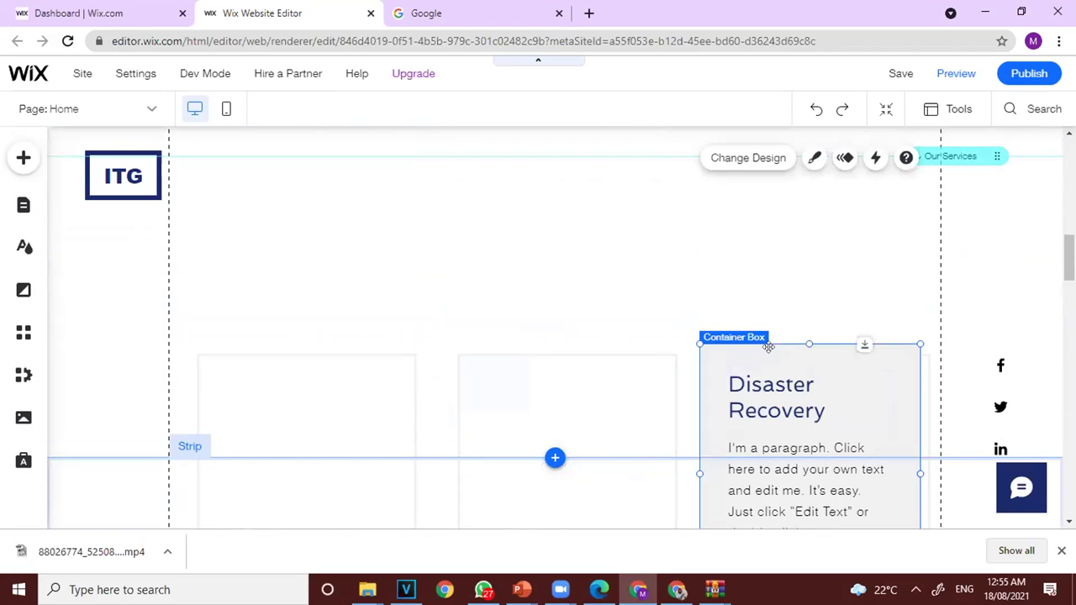
{"action": "key", "text": "Delete"}
Delete the three empty outlined container boxes left in the upper row of the services section.
{"action": "left_click", "coordinate": [554, 385]}
{"action": "key", "text": "Delete"}
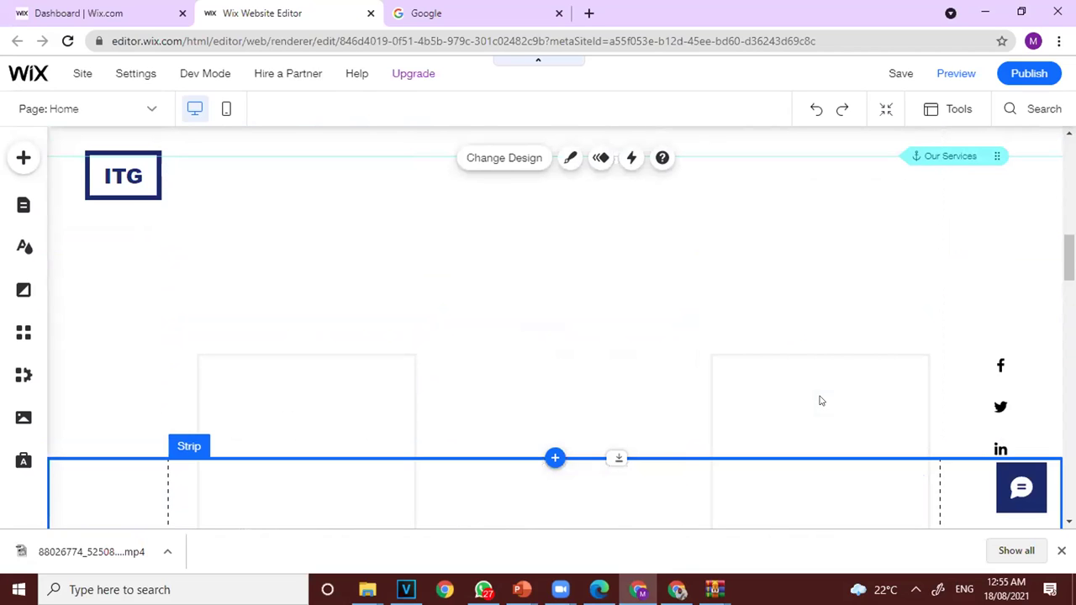
{"action": "left_click", "coordinate": [817, 392]}
{"action": "key", "text": "Delete"}
{"action": "left_click", "coordinate": [245, 361]}
{"action": "key", "text": "Delete"}
Delete the ITG logo button and the horizontal navigation menu from the page header.
{"action": "left_click", "coordinate": [122, 184]}
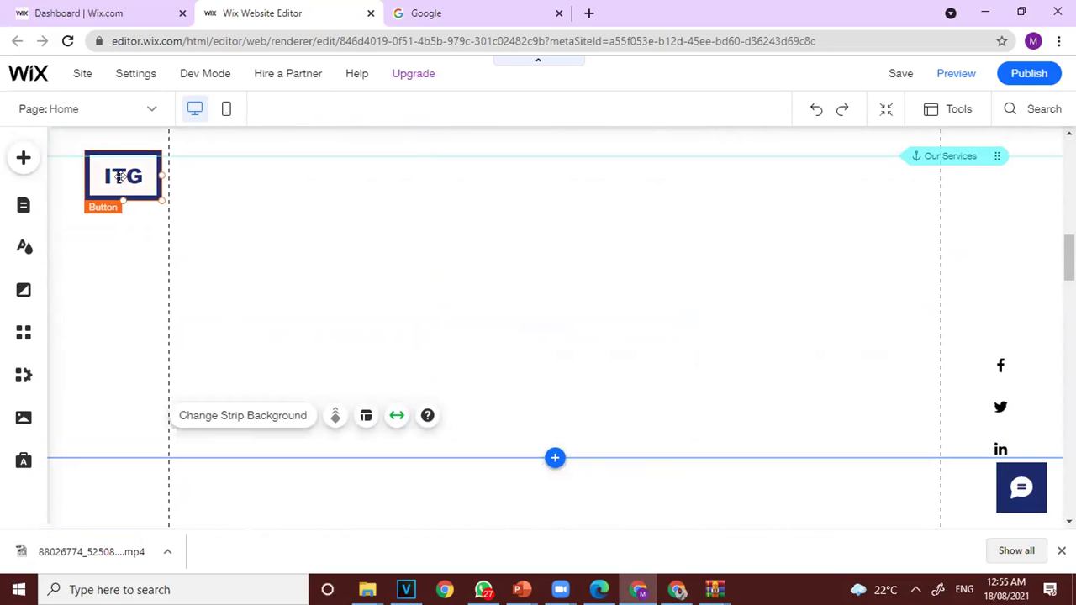
{"action": "key", "text": "Delete"}
{"action": "scroll", "coordinate": [296, 237], "scroll_direction": "up", "scroll_amount": 5}
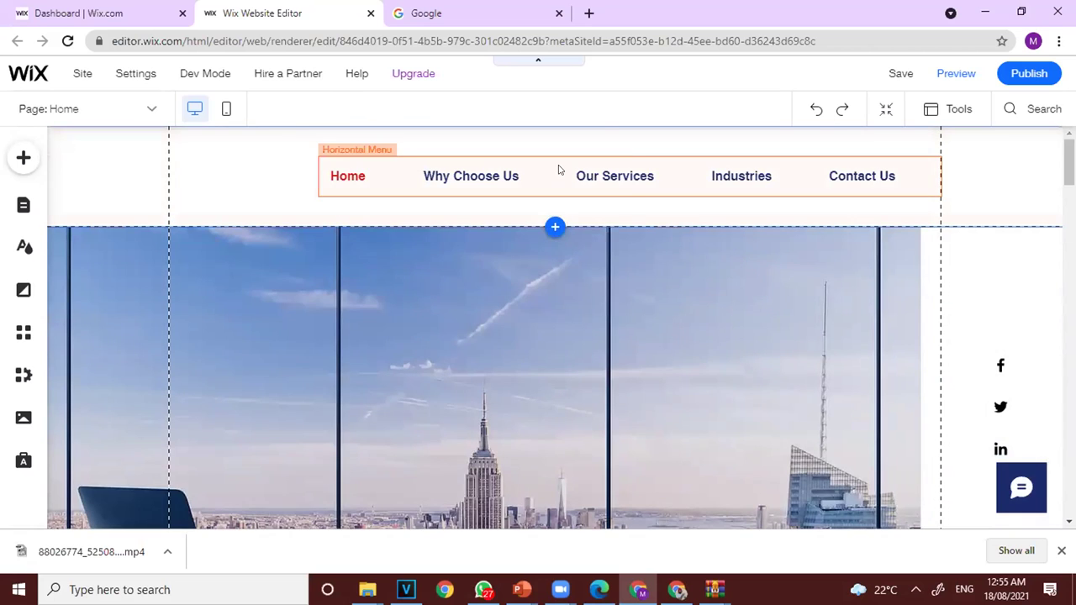
{"action": "left_click", "coordinate": [559, 170]}
{"action": "key", "text": "Delete"}
Delete the city skyline image strip below the header.
{"action": "scroll", "coordinate": [432, 327], "scroll_direction": "down", "scroll_amount": 1}
{"action": "scroll", "coordinate": [432, 326], "scroll_direction": "down", "scroll_amount": 2}
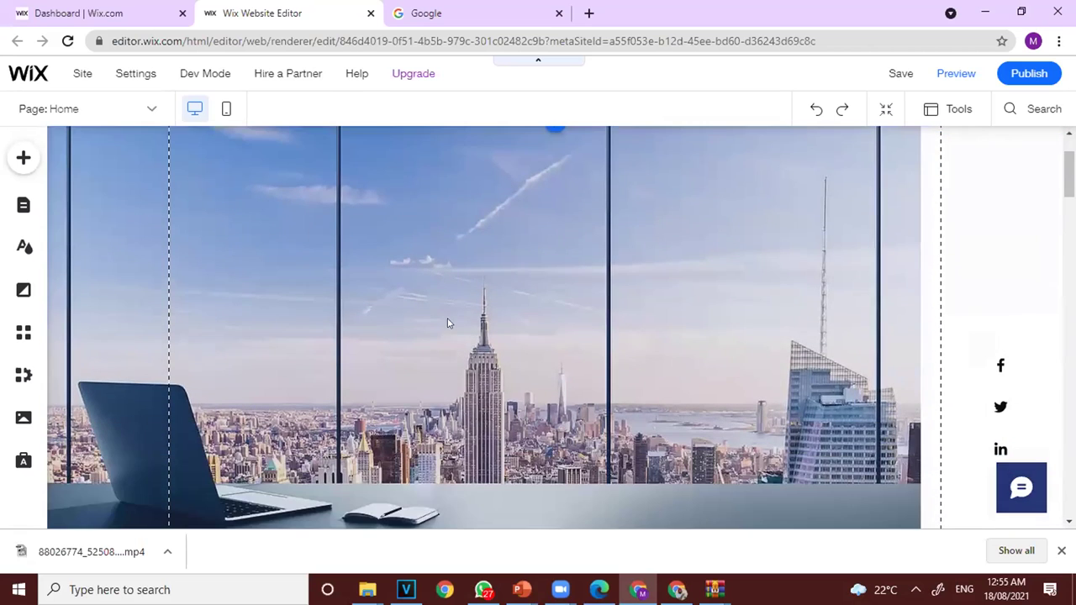
{"action": "left_click", "coordinate": [425, 275]}
{"action": "key", "text": "Delete"}
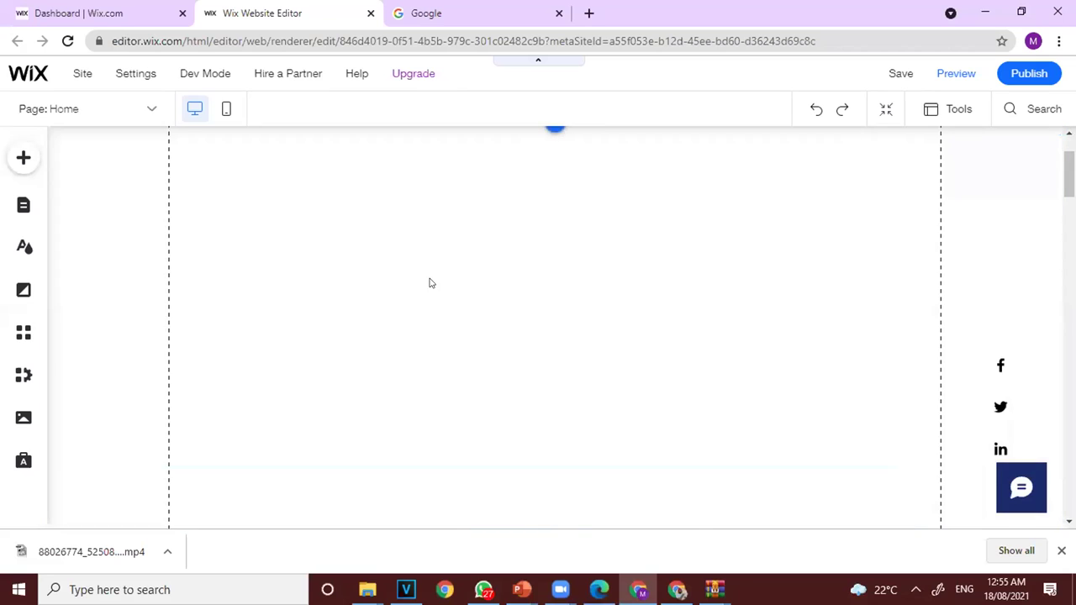
Delete the dark blue horizontal bar left across the emptied upper part of the Home page.
{"action": "scroll", "coordinate": [430, 284], "scroll_direction": "up", "scroll_amount": 2}
{"action": "scroll", "coordinate": [429, 284], "scroll_direction": "down", "scroll_amount": 5}
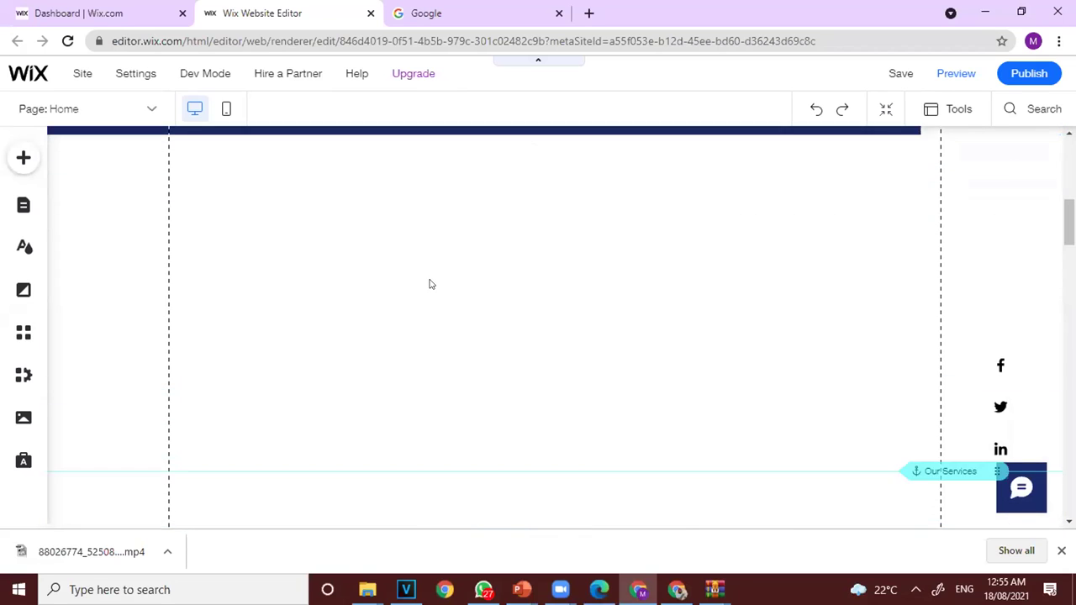
{"action": "scroll", "coordinate": [429, 284], "scroll_direction": "up", "scroll_amount": 4}
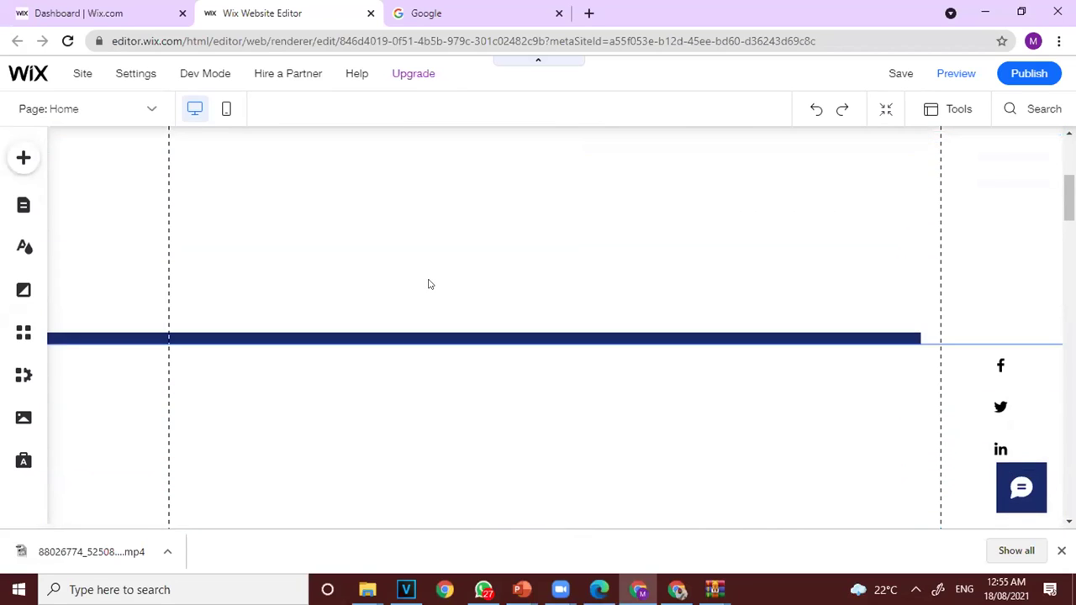
{"action": "left_click", "coordinate": [333, 336]}
{"action": "key", "text": "Delete"}
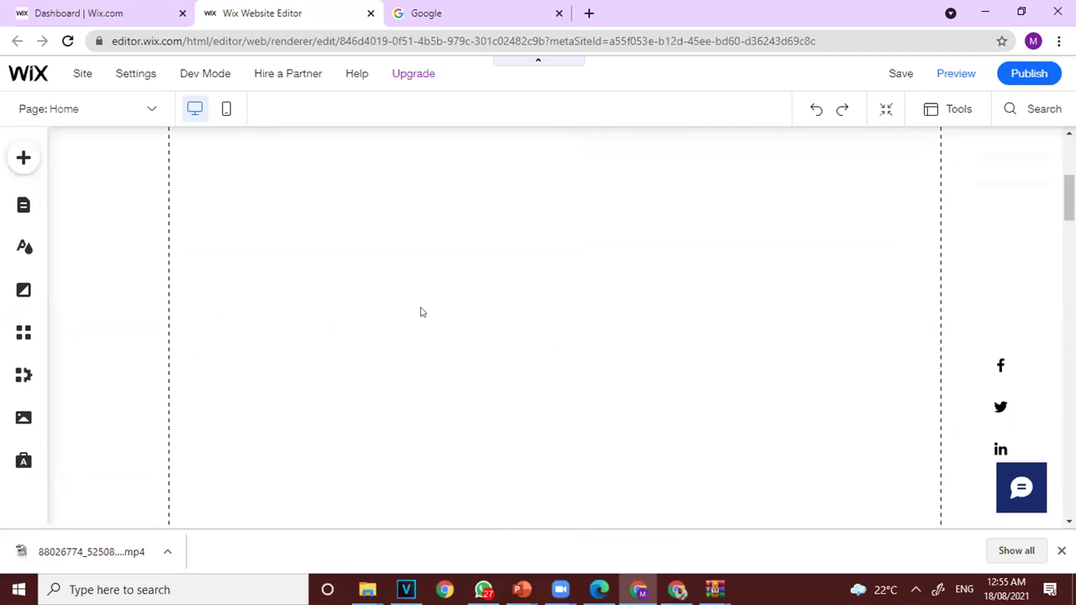
Delete the Cloud Desktop, Network Solutions and Support Consulting container boxes from the second services row.
{"action": "scroll", "coordinate": [422, 313], "scroll_direction": "down", "scroll_amount": 3}
{"action": "scroll", "coordinate": [422, 312], "scroll_direction": "down", "scroll_amount": 3}
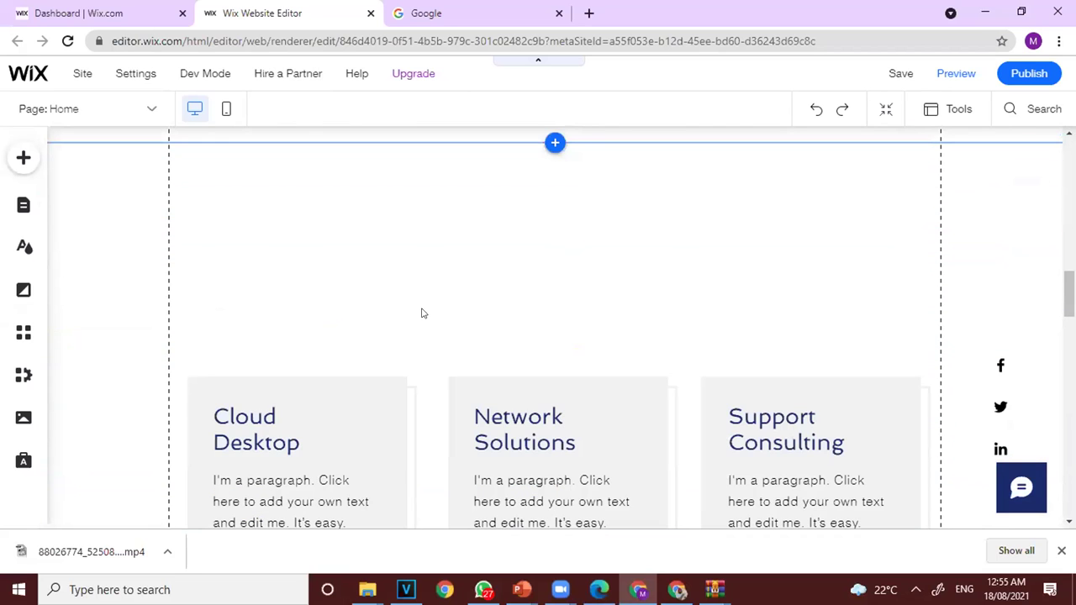
{"action": "left_click", "coordinate": [279, 410]}
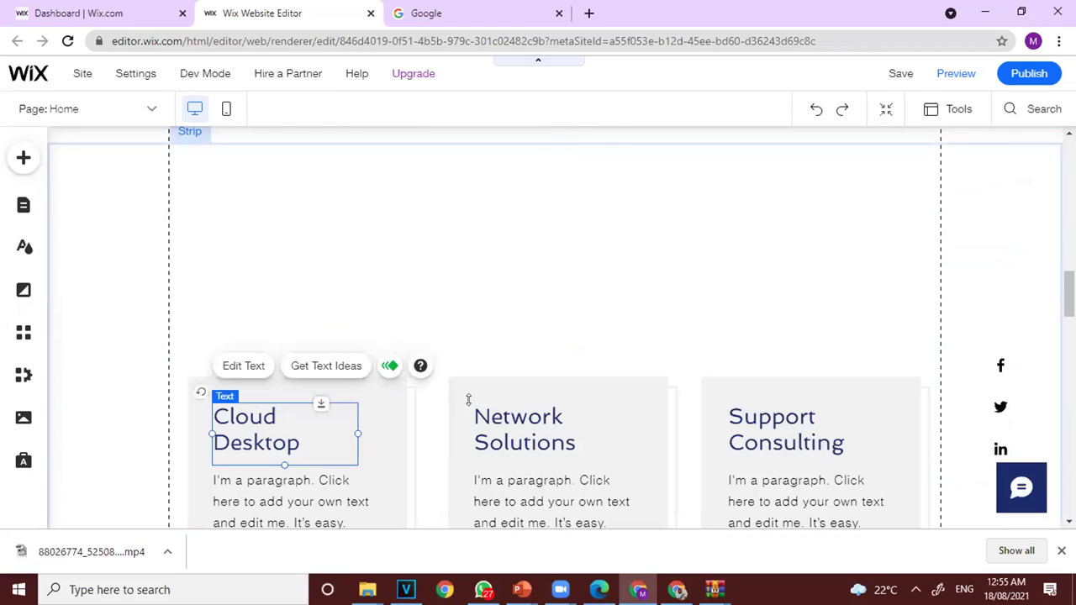
{"action": "key", "text": "Delete"}
{"action": "left_click", "coordinate": [298, 396]}
{"action": "key", "text": "Delete"}
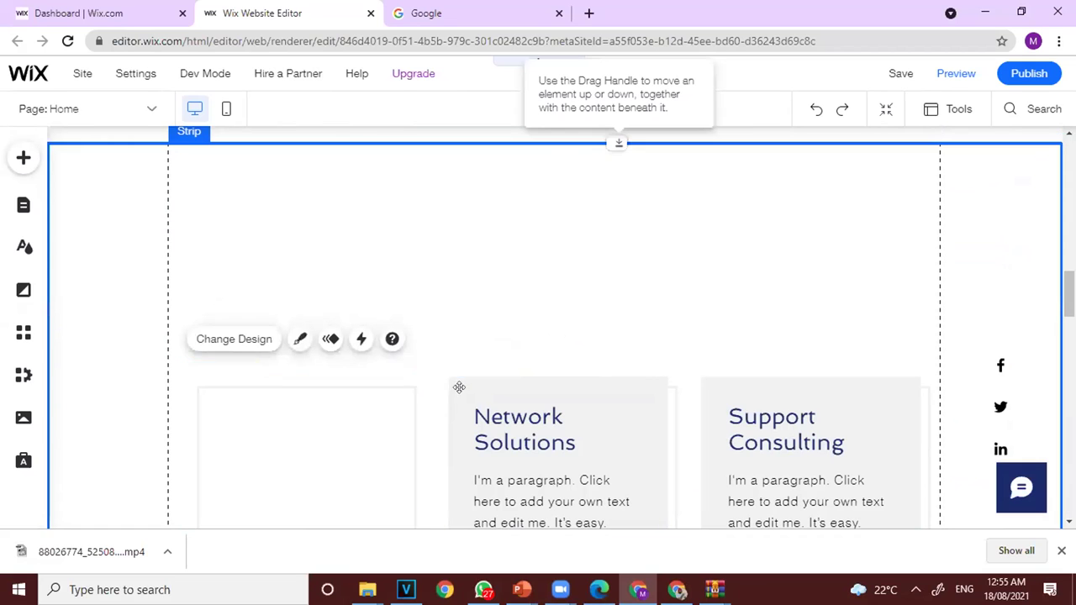
{"action": "left_click", "coordinate": [460, 386]}
{"action": "key", "text": "Delete"}
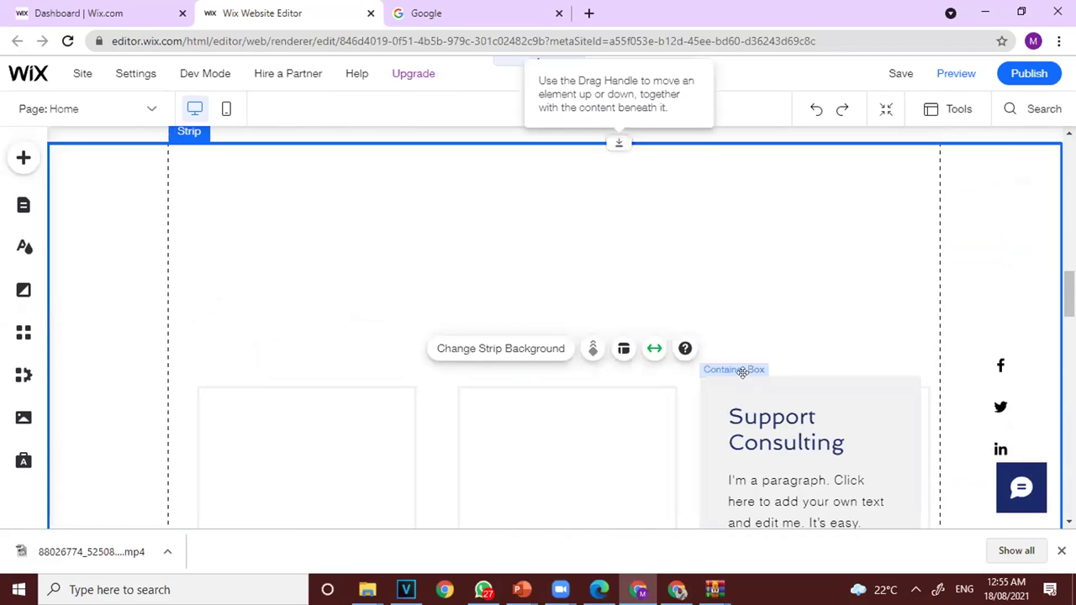
{"action": "left_click", "coordinate": [748, 367]}
{"action": "key", "text": "Delete"}
Delete the three empty outlined container boxes left in the second services row.
{"action": "scroll", "coordinate": [324, 312], "scroll_direction": "down", "scroll_amount": 3}
{"action": "left_click", "coordinate": [325, 334]}
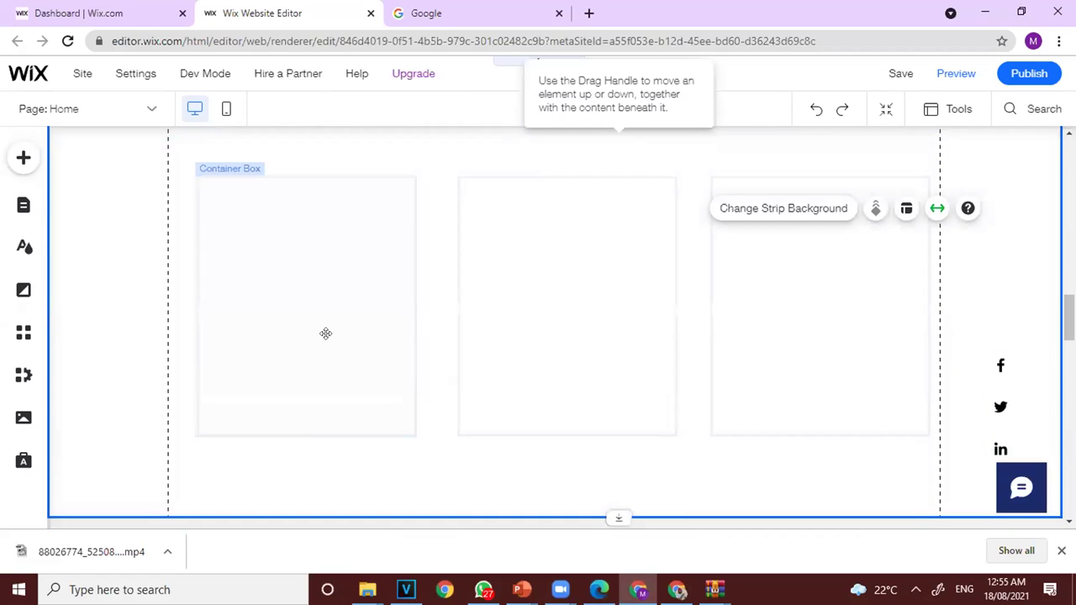
{"action": "key", "text": "Delete"}
{"action": "left_click", "coordinate": [527, 267]}
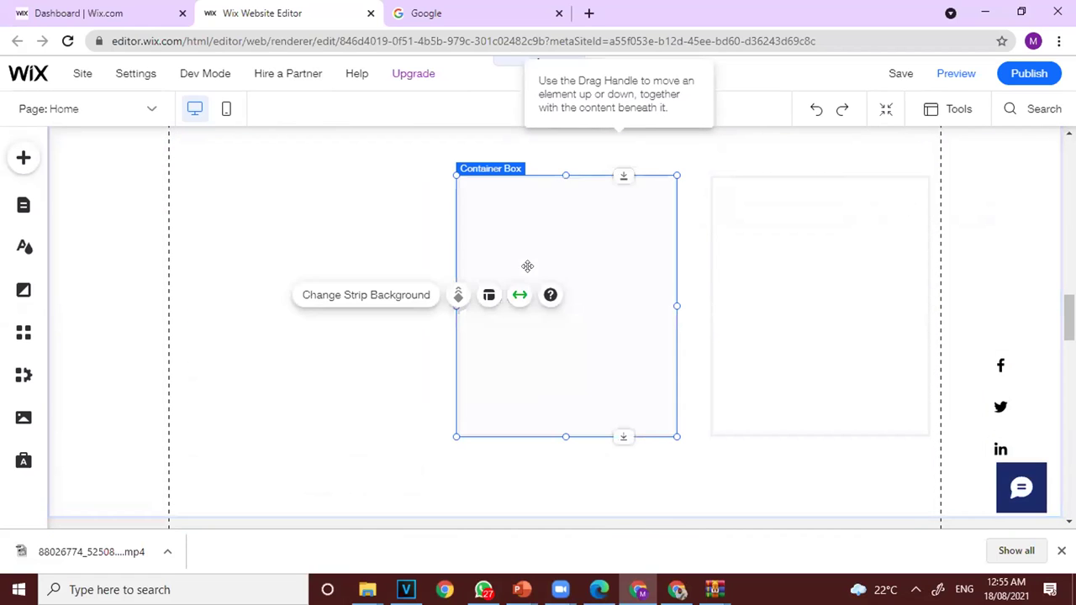
{"action": "key", "text": "Delete"}
{"action": "left_click", "coordinate": [750, 295]}
{"action": "key", "text": "Delete"}
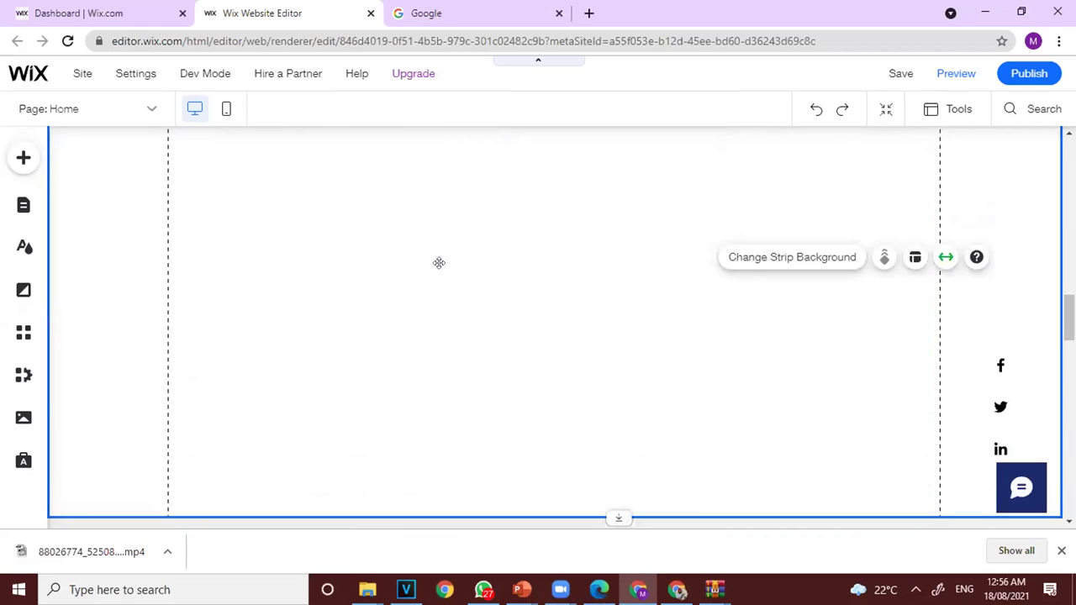
Delete the Testimonials heading, the testimonial quote and the whole testimonials slideshow from the Home page.
{"action": "scroll", "coordinate": [444, 271], "scroll_direction": "down", "scroll_amount": 3}
{"action": "scroll", "coordinate": [442, 270], "scroll_direction": "down", "scroll_amount": 3}
{"action": "scroll", "coordinate": [484, 261], "scroll_direction": "up", "scroll_amount": 3}
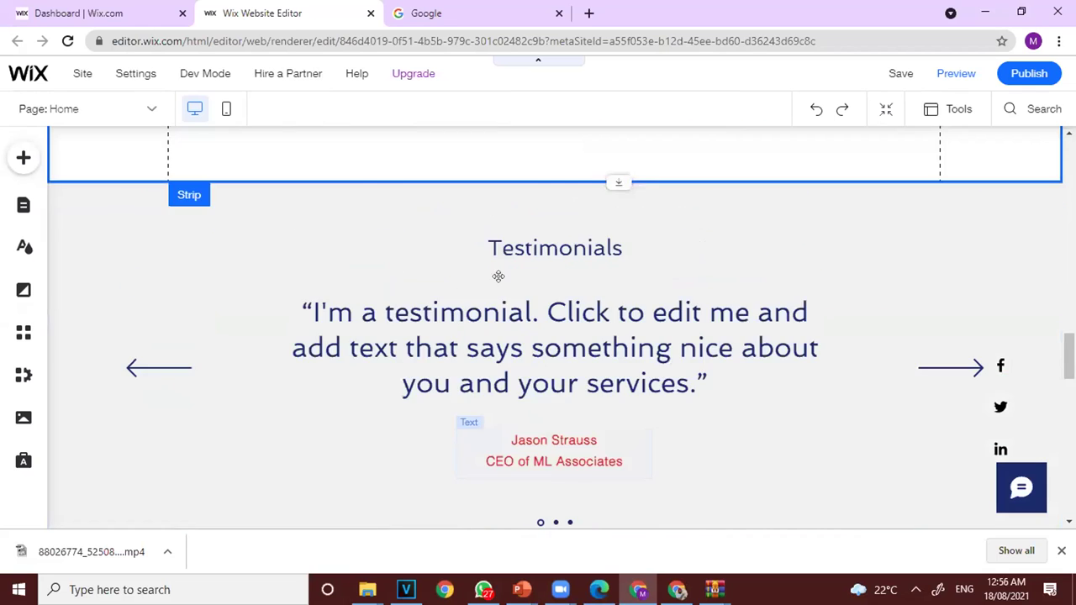
{"action": "left_click", "coordinate": [526, 361]}
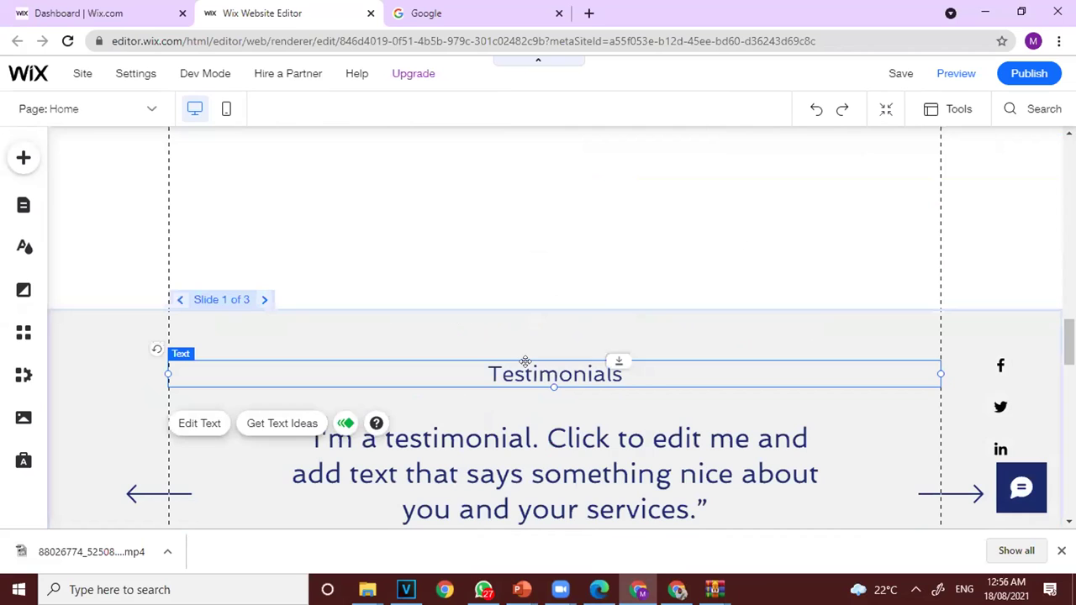
{"action": "key", "text": "Delete"}
{"action": "left_click", "coordinate": [489, 438]}
{"action": "key", "text": "Delete"}
{"action": "scroll", "coordinate": [490, 437], "scroll_direction": "down", "scroll_amount": 3}
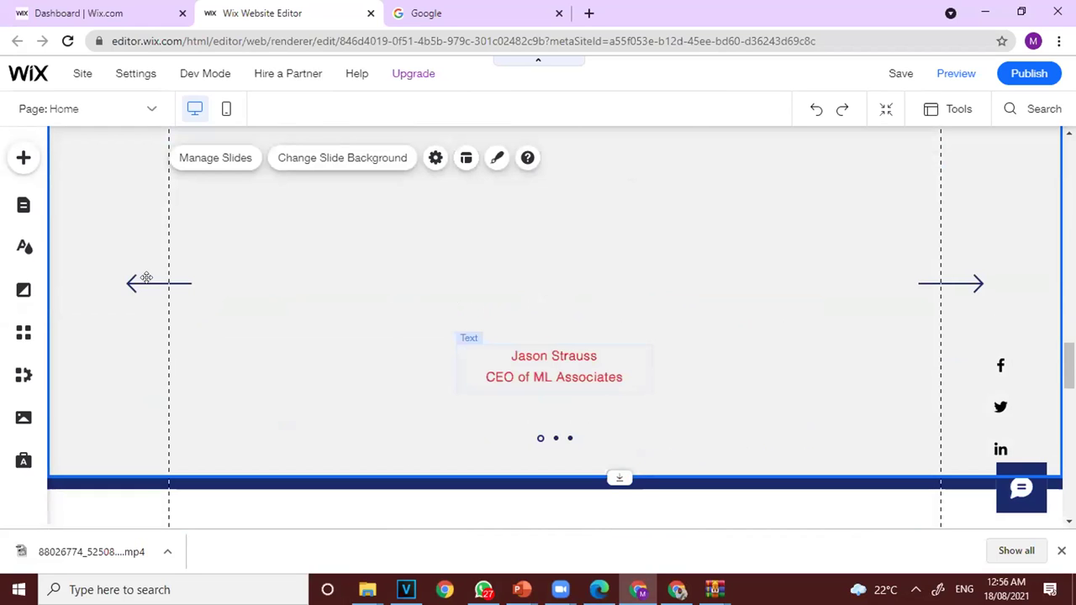
{"action": "key", "text": "Delete"}
Delete the "Ready to find out more?" heading and the grey container box holding its paragraph.
{"action": "scroll", "coordinate": [533, 308], "scroll_direction": "down", "scroll_amount": 4}
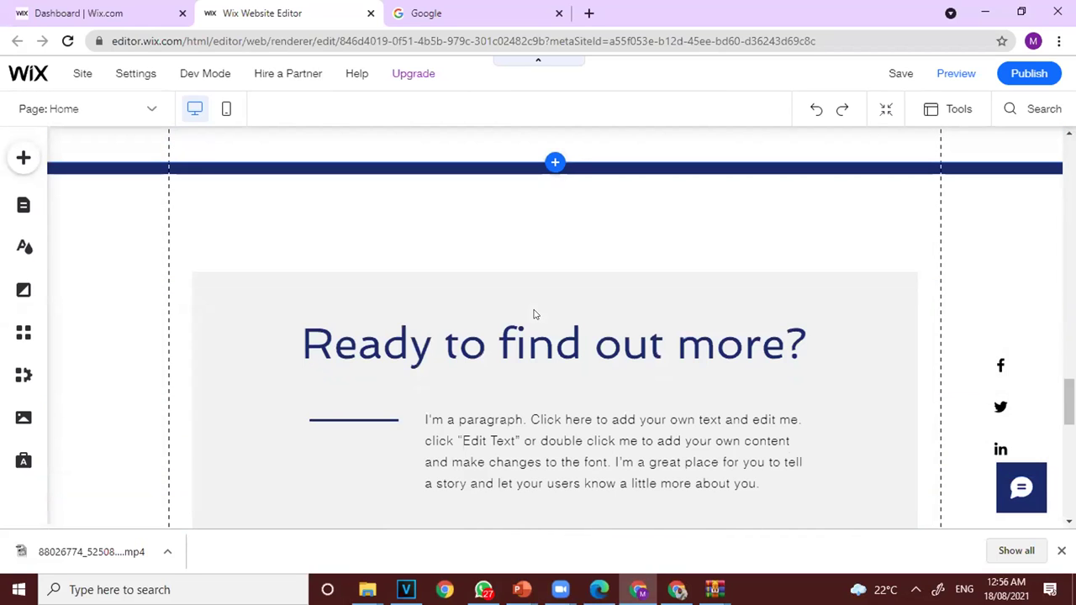
{"action": "left_click", "coordinate": [449, 340]}
{"action": "key", "text": "Delete"}
{"action": "left_click", "coordinate": [412, 317]}
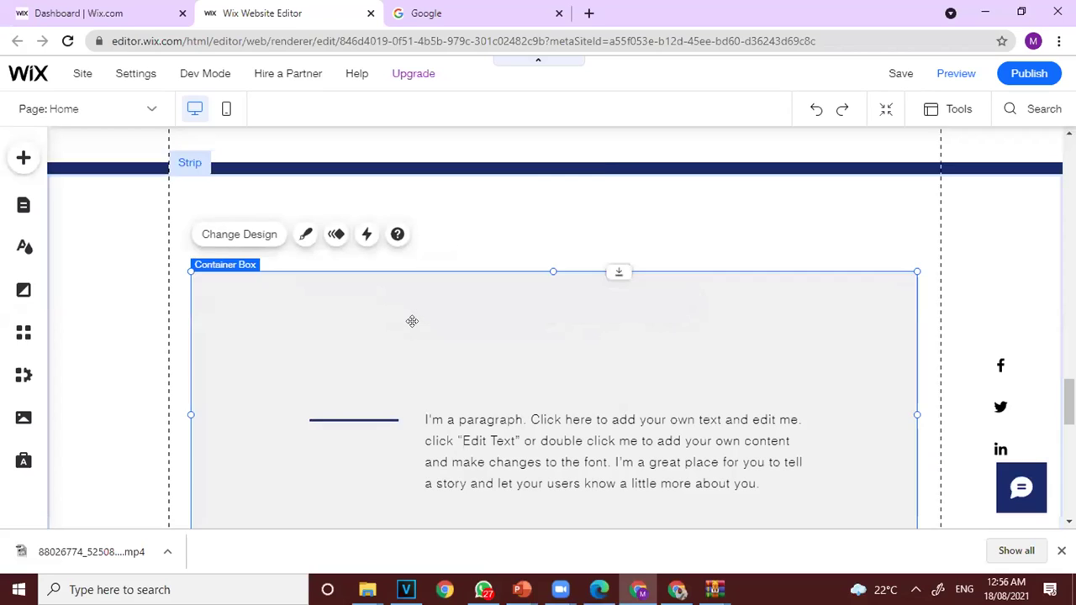
{"action": "key", "text": "Delete"}
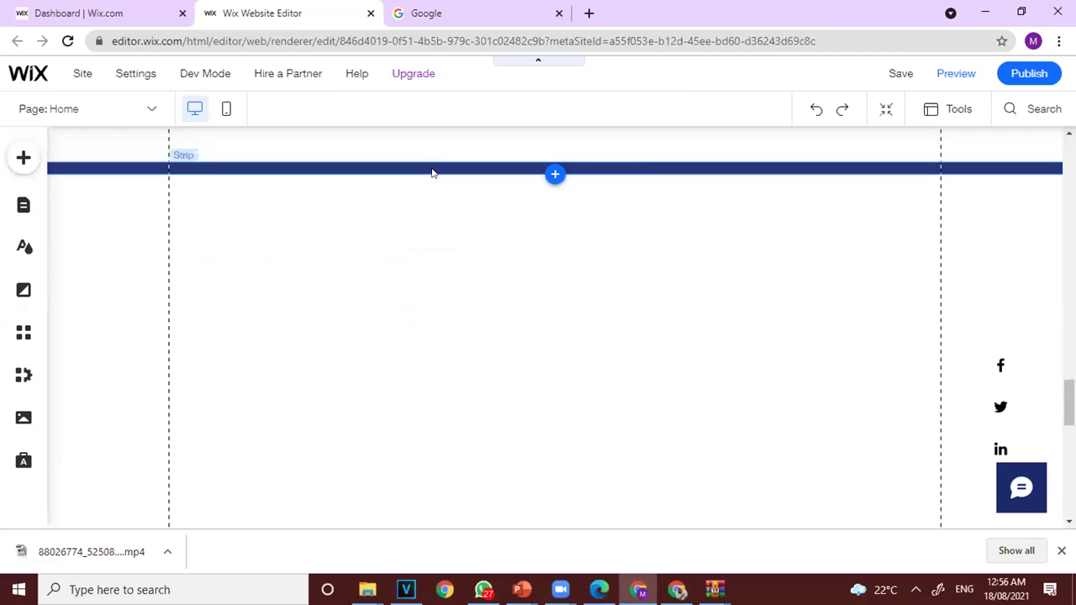
Examine the Contact Us footer, its form and the options available for the footer section.
{"action": "left_click_drag", "start_coordinate": [435, 168], "coordinate": [434, 162]}
{"action": "scroll", "coordinate": [459, 260], "scroll_direction": "down", "scroll_amount": 3}
{"action": "left_click", "coordinate": [407, 367]}
{"action": "scroll", "coordinate": [407, 368], "scroll_direction": "down", "scroll_amount": 4}
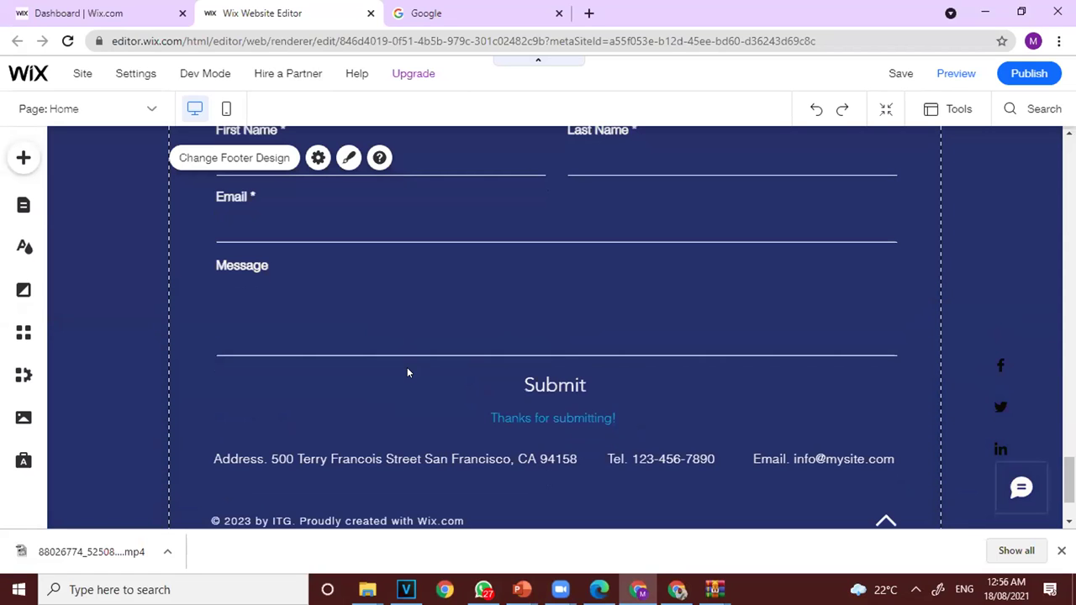
{"action": "scroll", "coordinate": [407, 368], "scroll_direction": "up", "scroll_amount": 3}
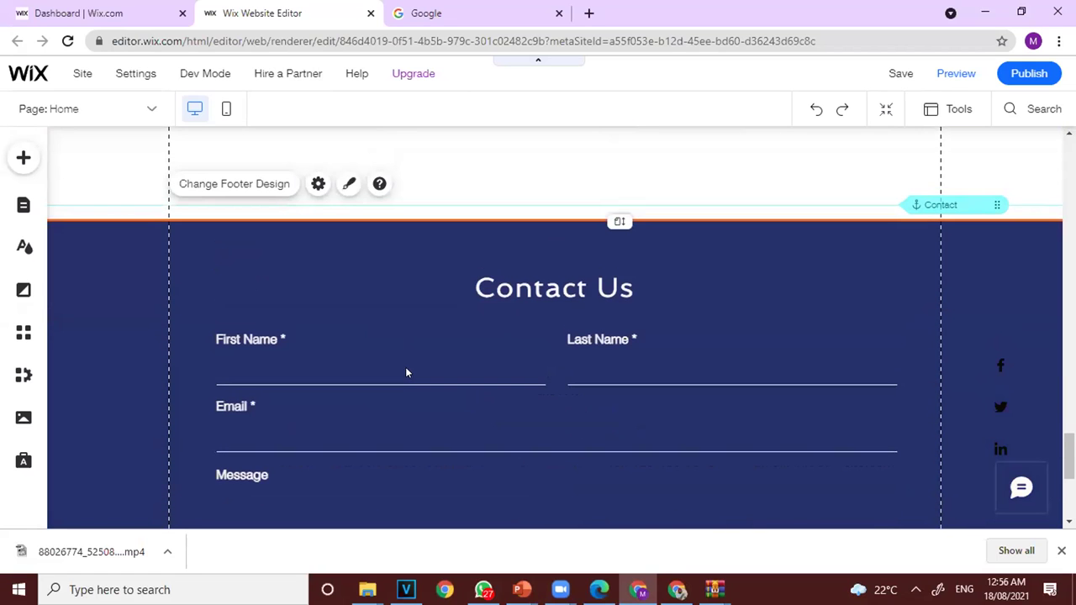
{"action": "left_click", "coordinate": [409, 278]}
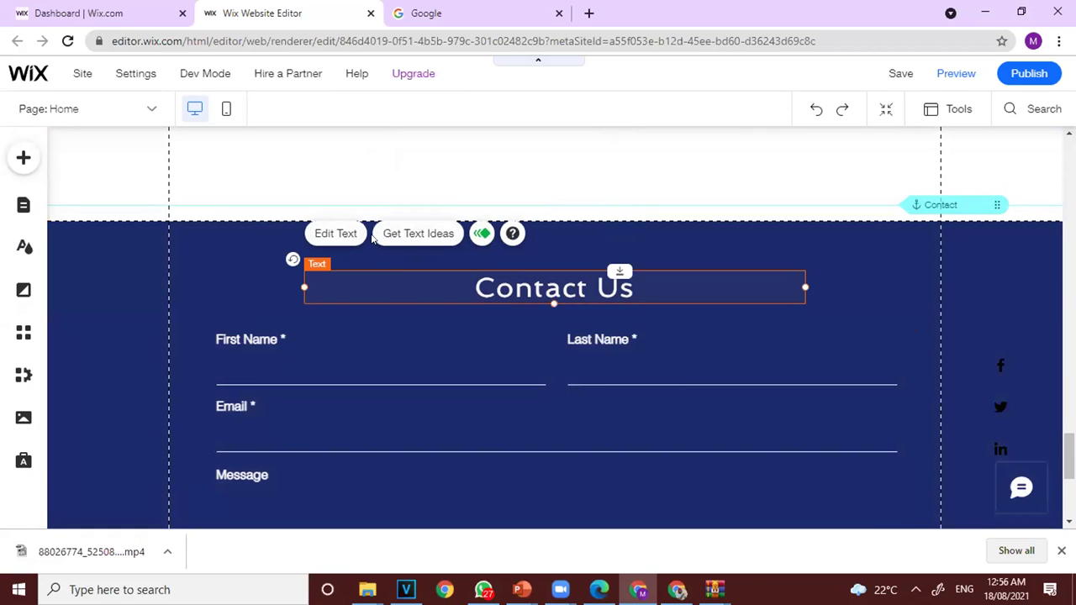
{"action": "left_click", "coordinate": [220, 245]}
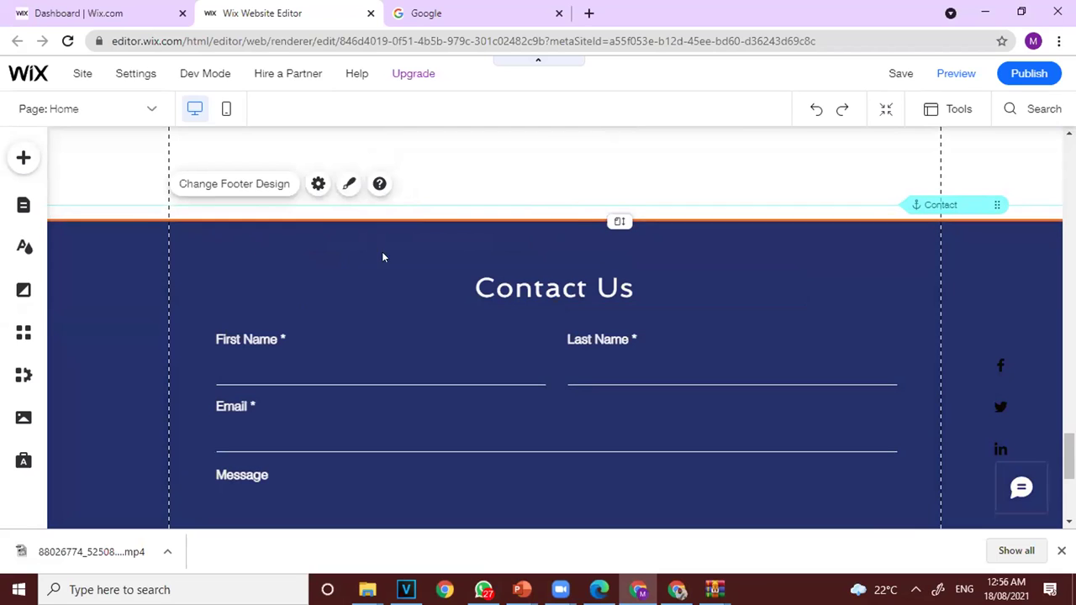
{"action": "left_click", "coordinate": [422, 243]}
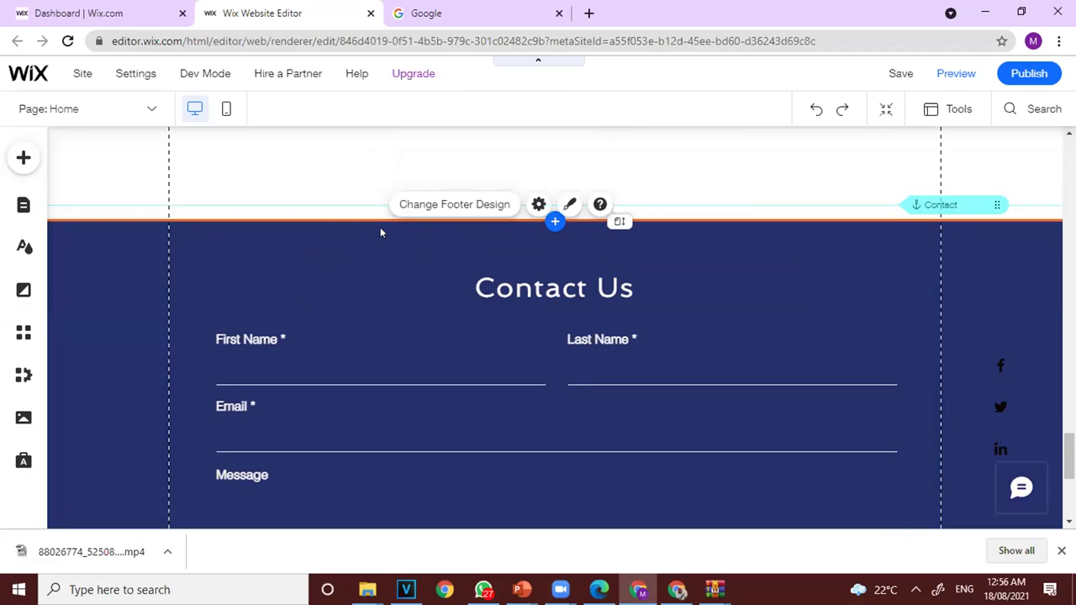
{"action": "left_click", "coordinate": [647, 173]}
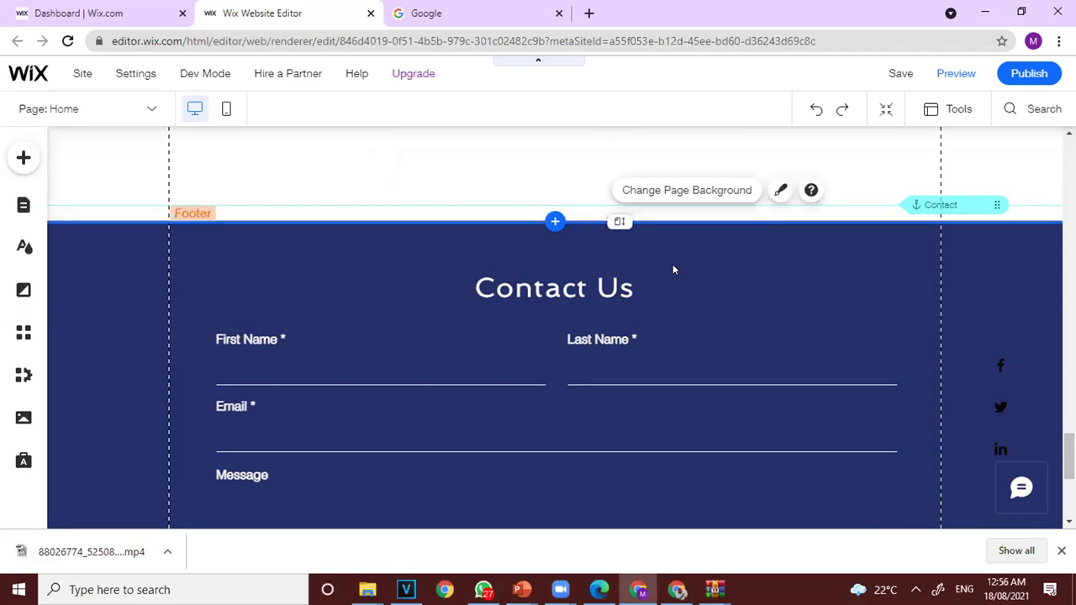
{"action": "left_click", "coordinate": [672, 264]}
{"action": "right_click", "coordinate": [674, 265]}
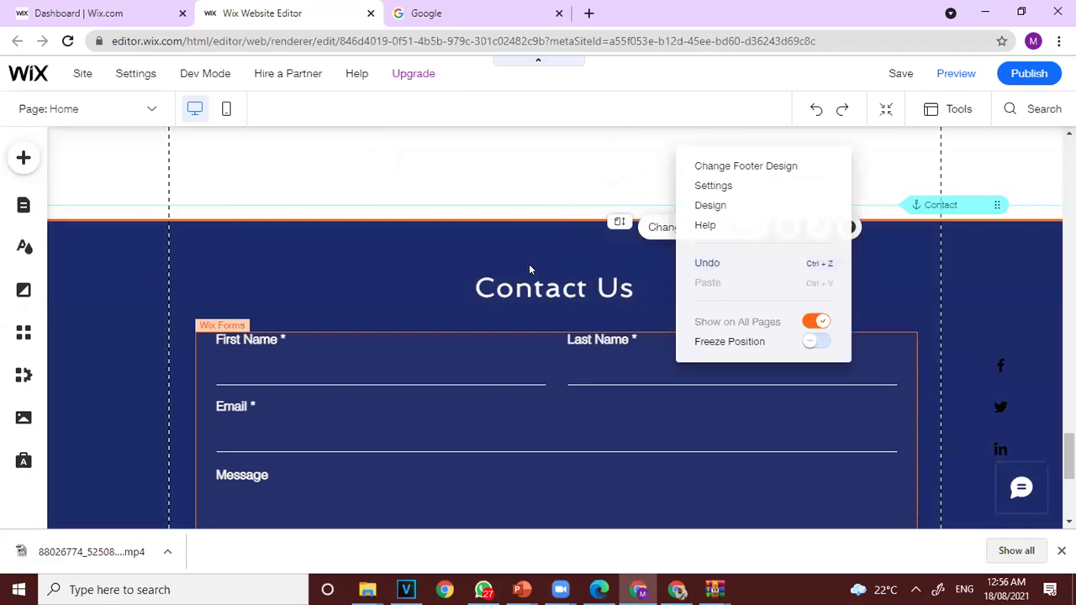
{"action": "left_click", "coordinate": [411, 238]}
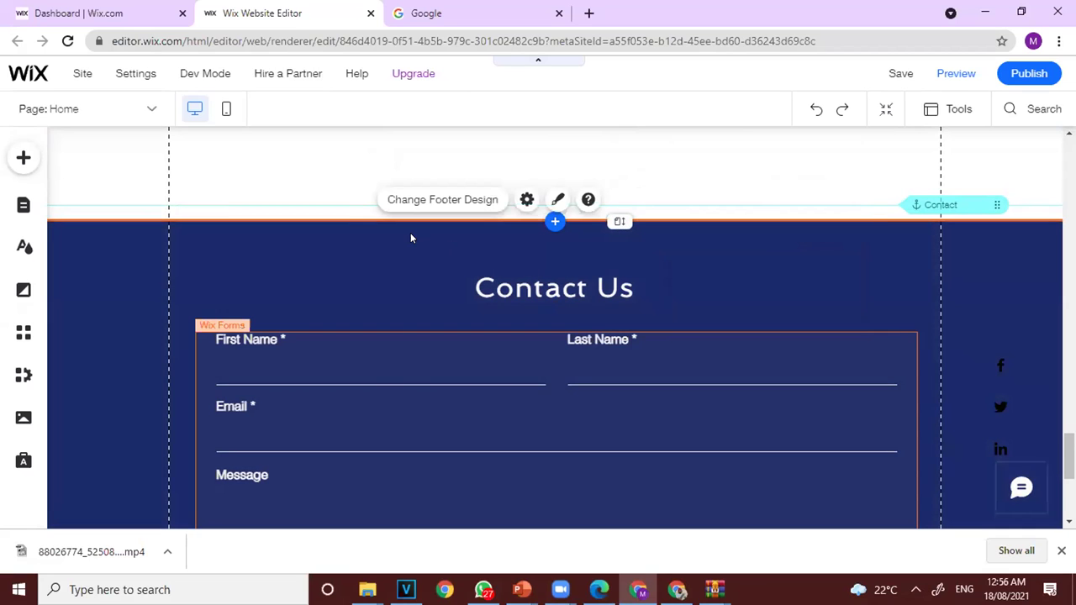
{"action": "scroll", "coordinate": [556, 256], "scroll_direction": "down", "scroll_amount": 4}
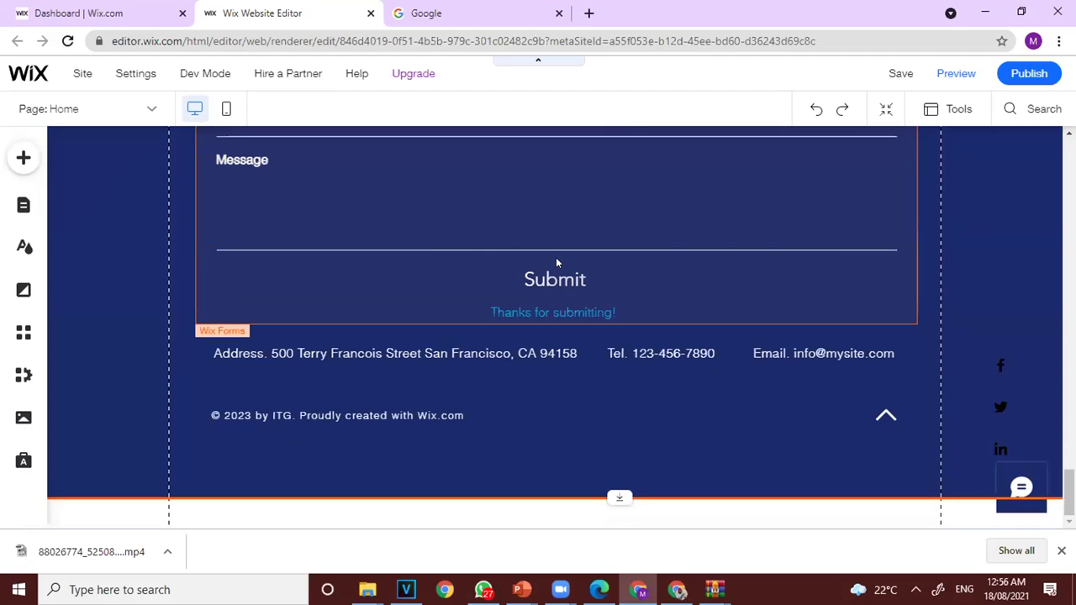
{"action": "scroll", "coordinate": [556, 263], "scroll_direction": "up", "scroll_amount": 10}
{"action": "scroll", "coordinate": [555, 266], "scroll_direction": "up", "scroll_amount": 8}
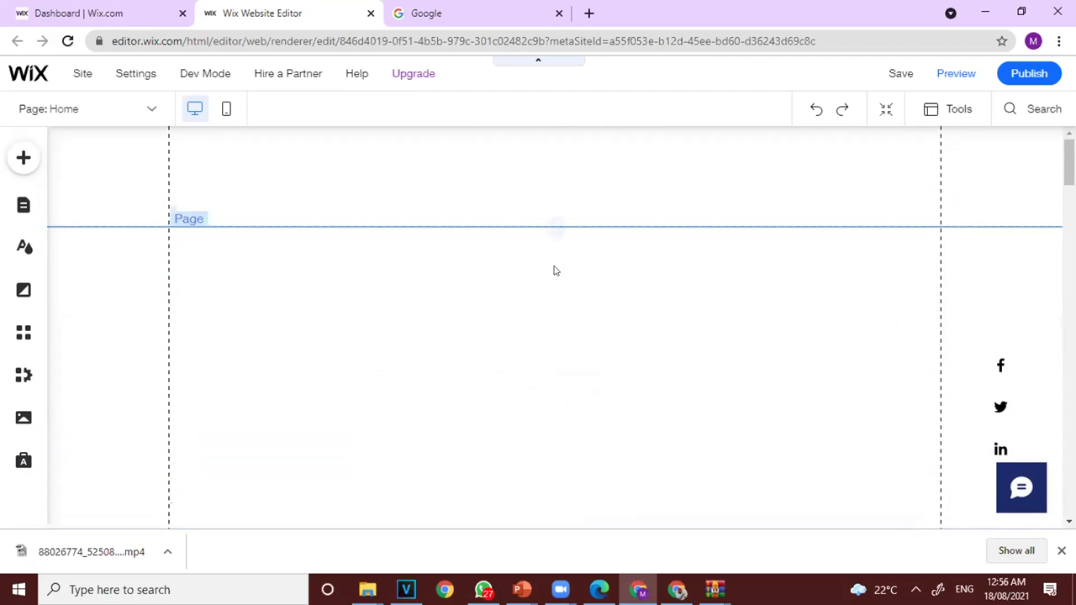
{"action": "mouse_move", "coordinate": [554, 270]}
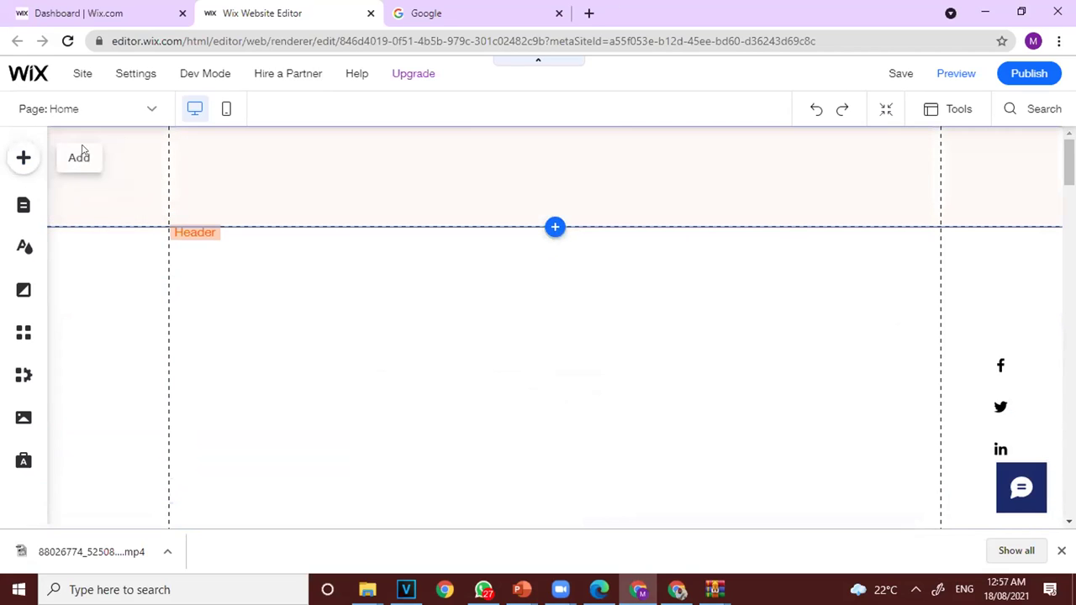
{"action": "left_click", "coordinate": [23, 159]}
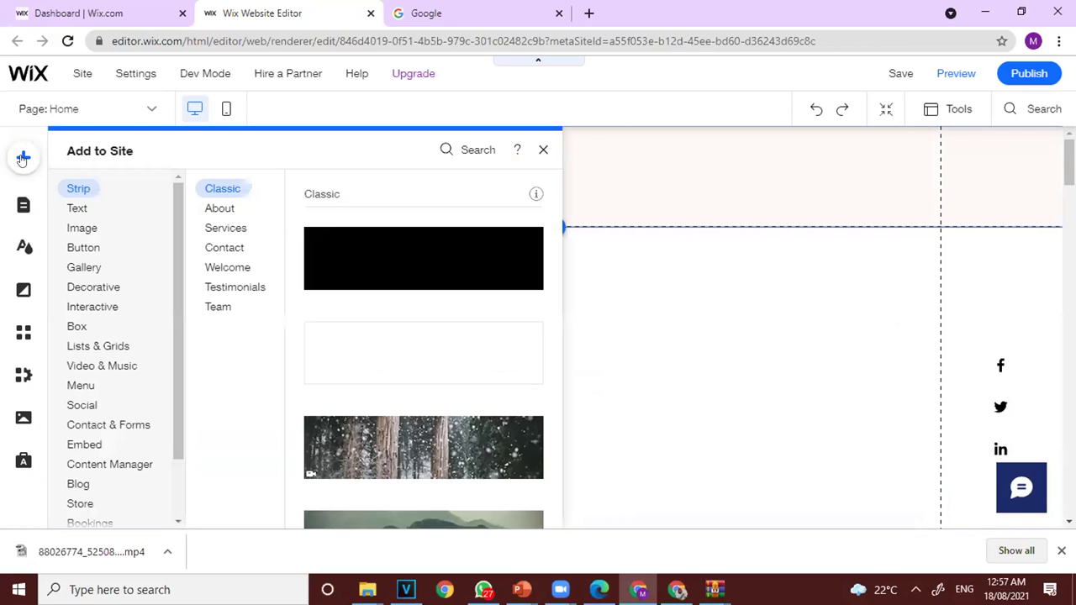
{"action": "left_click", "coordinate": [541, 149]}
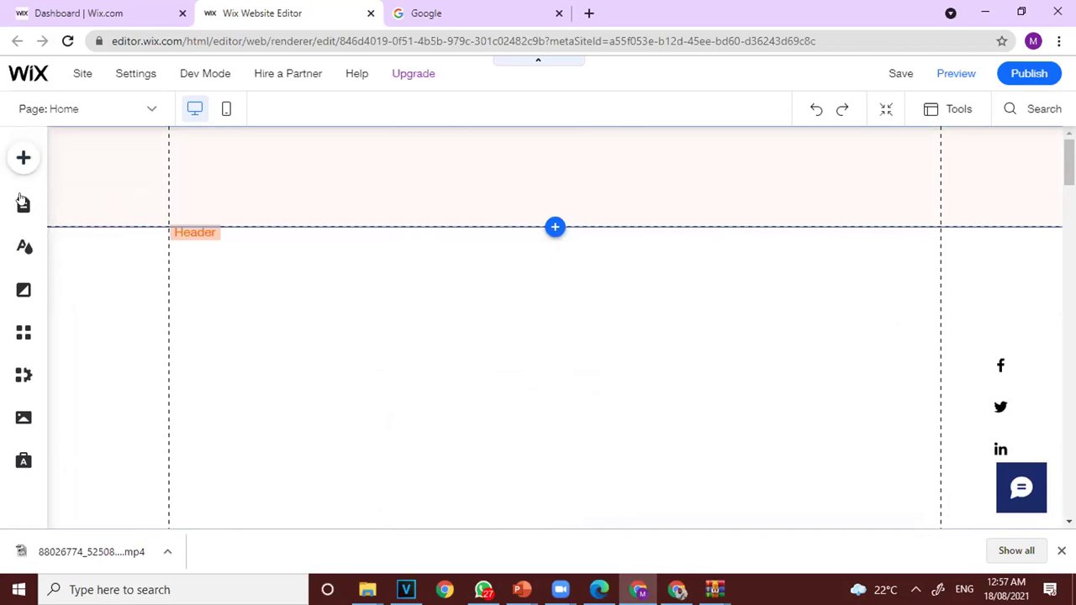
{"action": "left_click", "coordinate": [88, 207]}
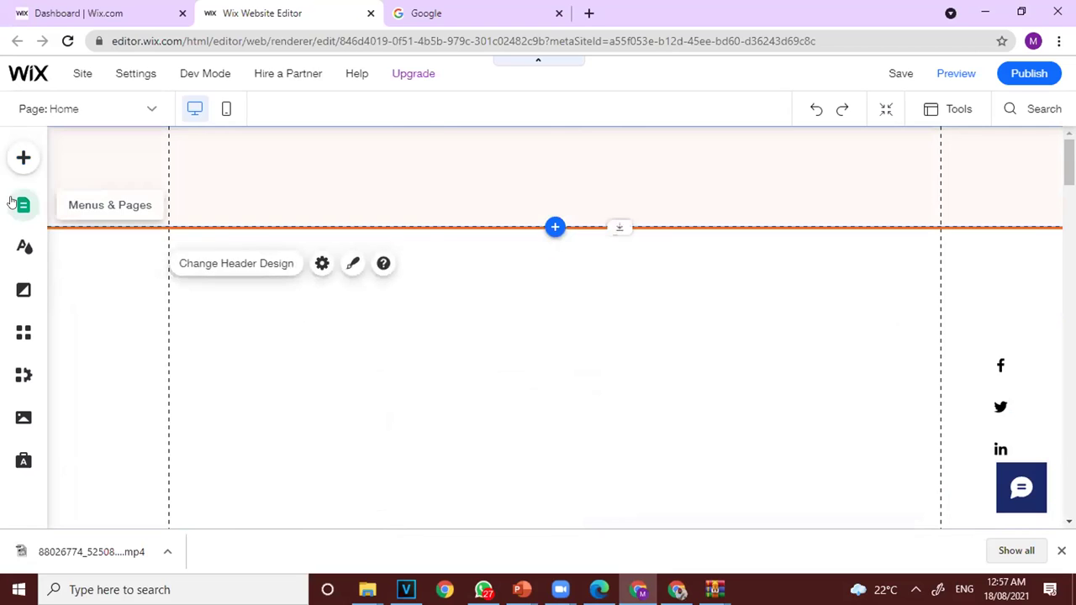
Rename the Why Choose Us page to About Us in the site menu and open that page.
{"action": "left_click", "coordinate": [14, 203]}
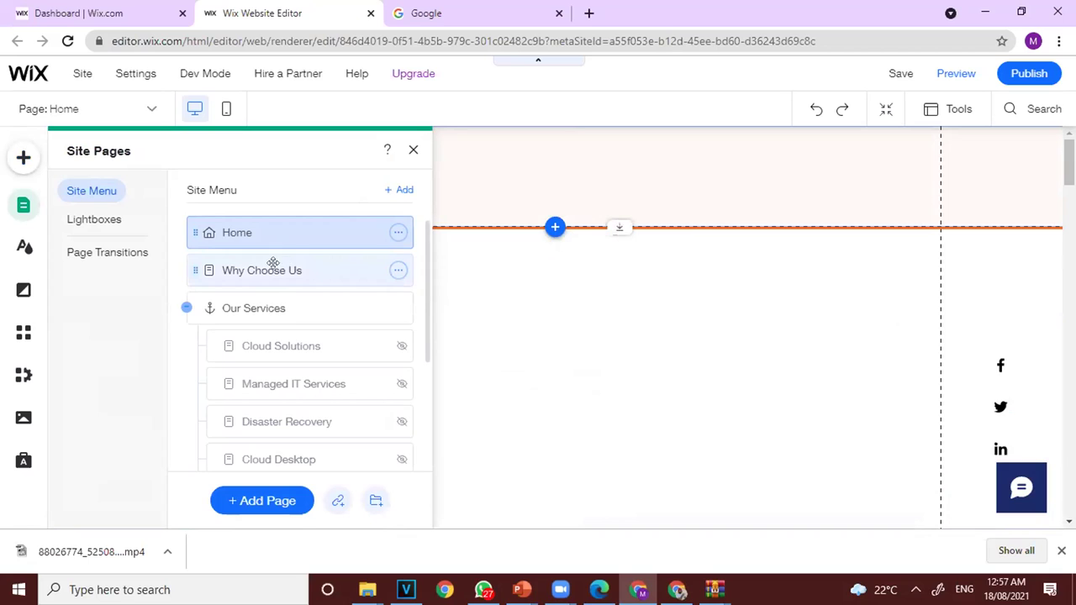
{"action": "left_click", "coordinate": [397, 270]}
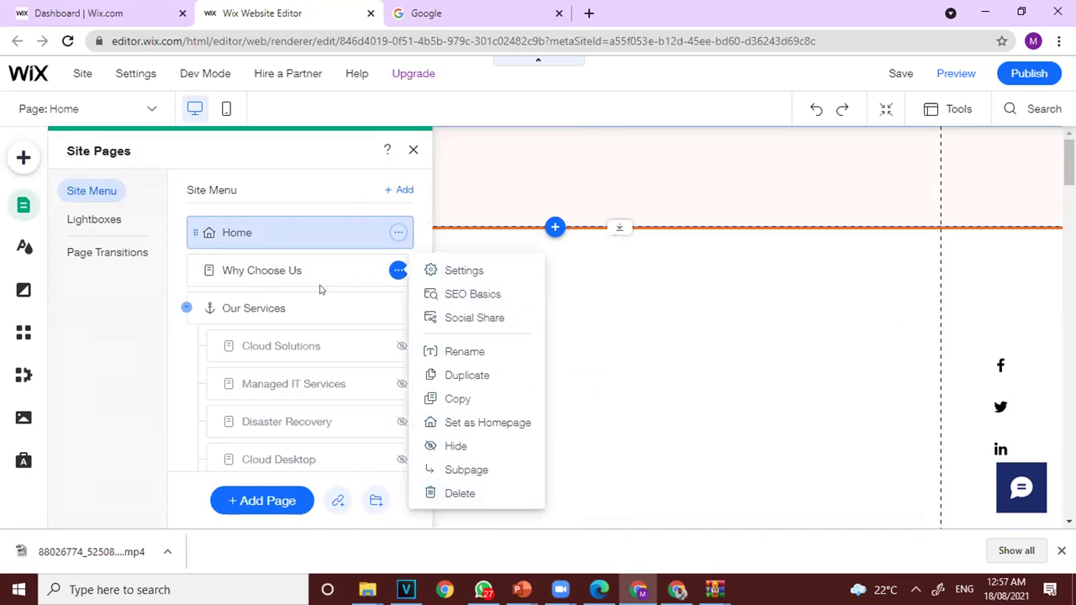
{"action": "left_click", "coordinate": [465, 353]}
{"action": "key", "text": "ctrl+a"}
{"action": "type", "text": "a"}
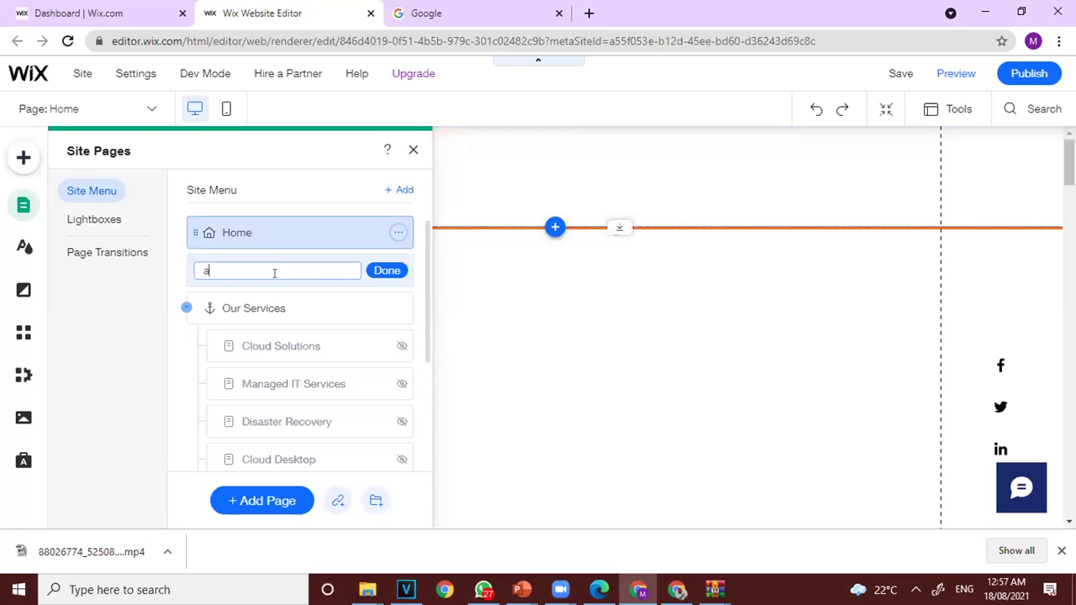
{"action": "key", "text": "BackSpace"}
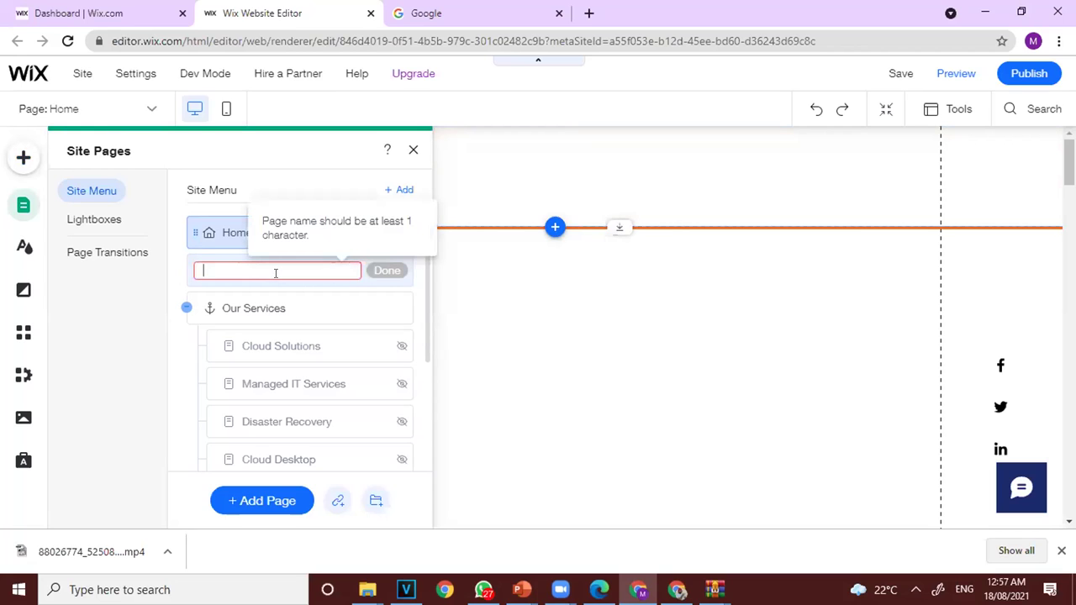
{"action": "type", "text": "About Us"}
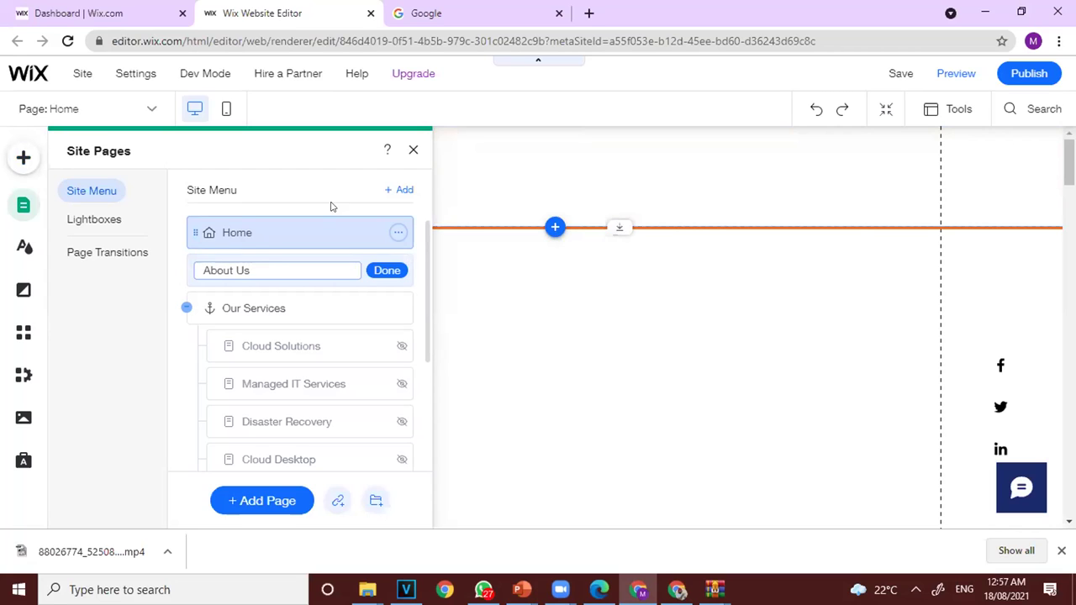
{"action": "left_click", "coordinate": [372, 270]}
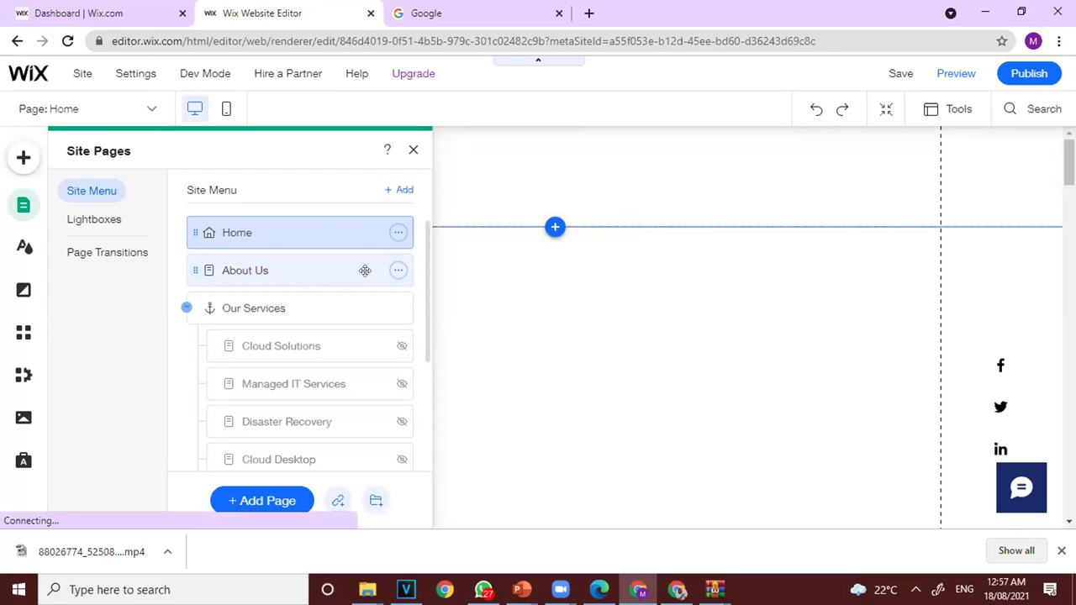
{"action": "left_click", "coordinate": [361, 272]}
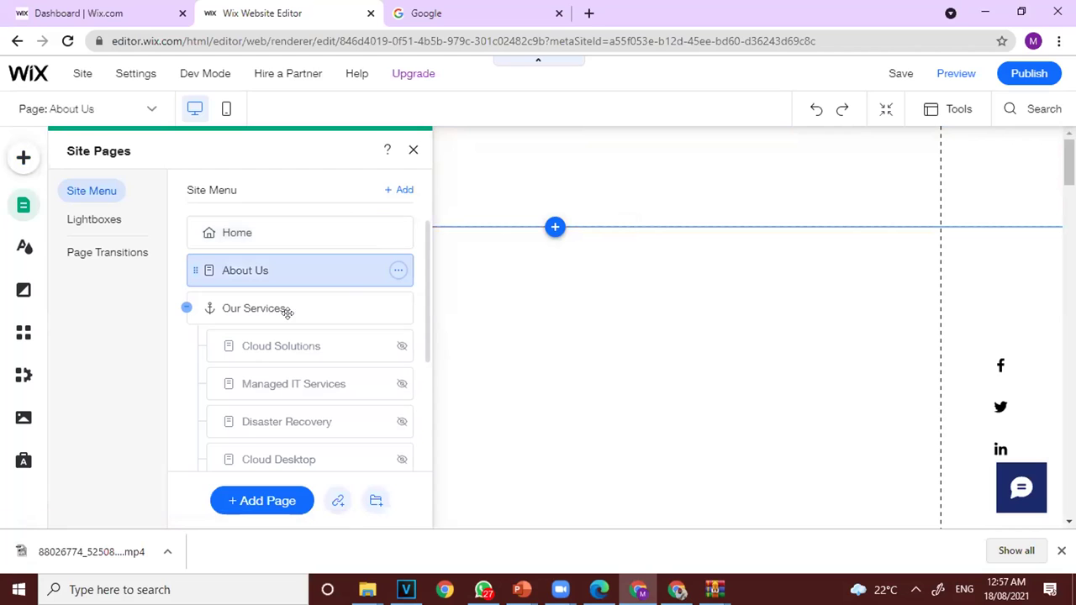
Rename the Our Services item in the site menu to Departments.
{"action": "left_click", "coordinate": [397, 308]}
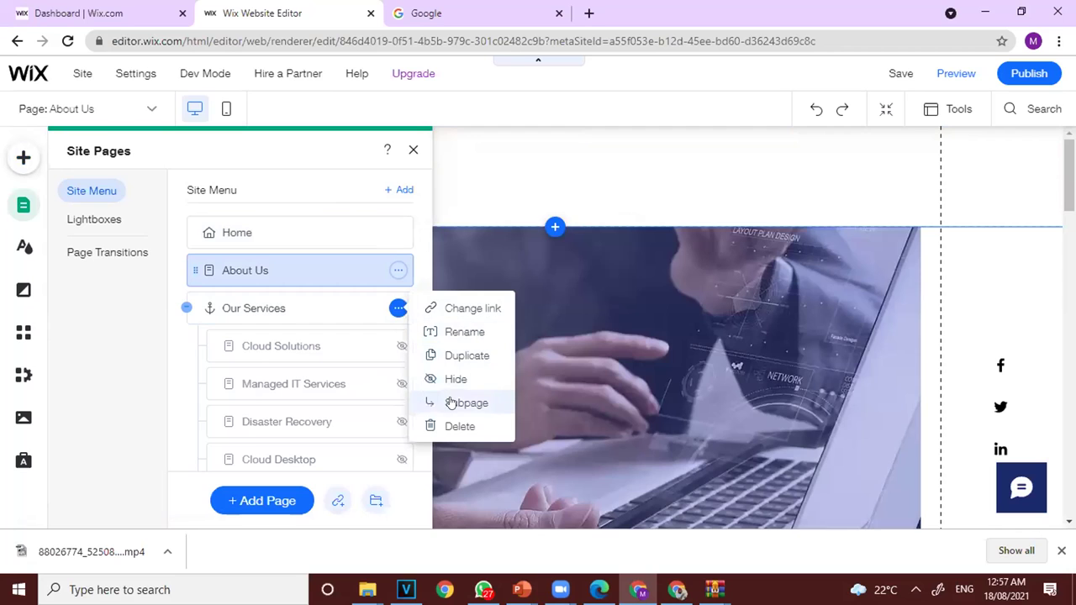
{"action": "left_click", "coordinate": [450, 334]}
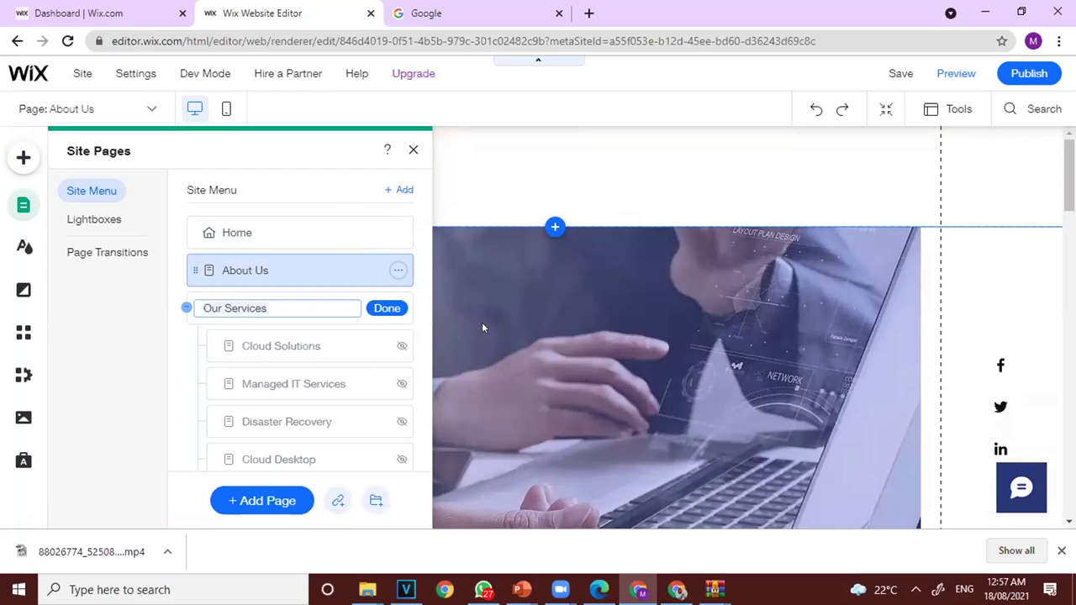
{"action": "type", "text": "Departments"}
{"action": "left_click", "coordinate": [386, 309]}
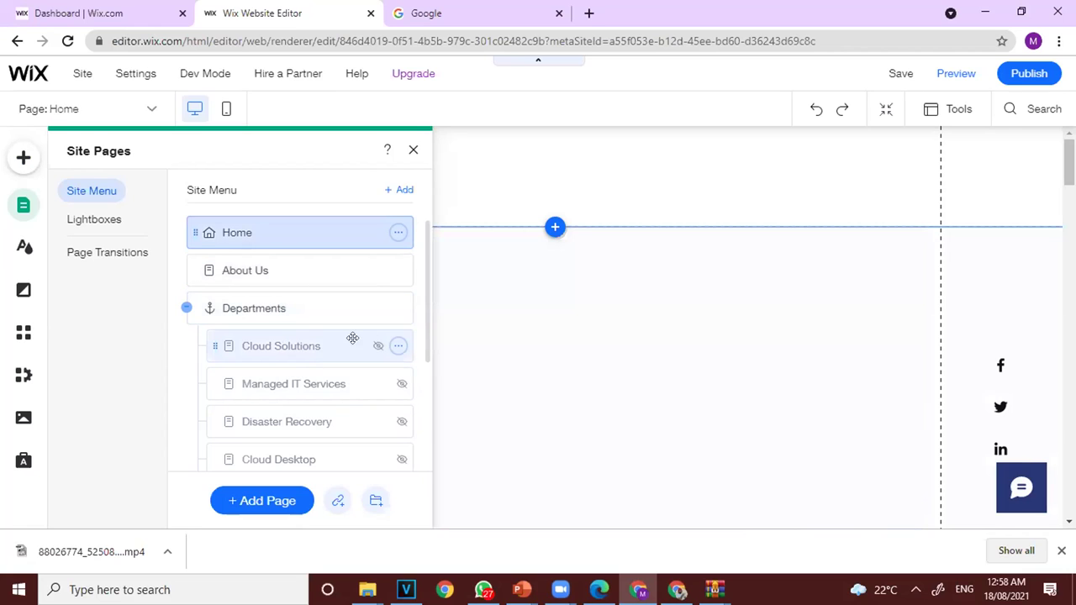
Delete the Cloud Solutions and Managed IT Services subpages under Departments.
{"action": "left_click", "coordinate": [399, 345]}
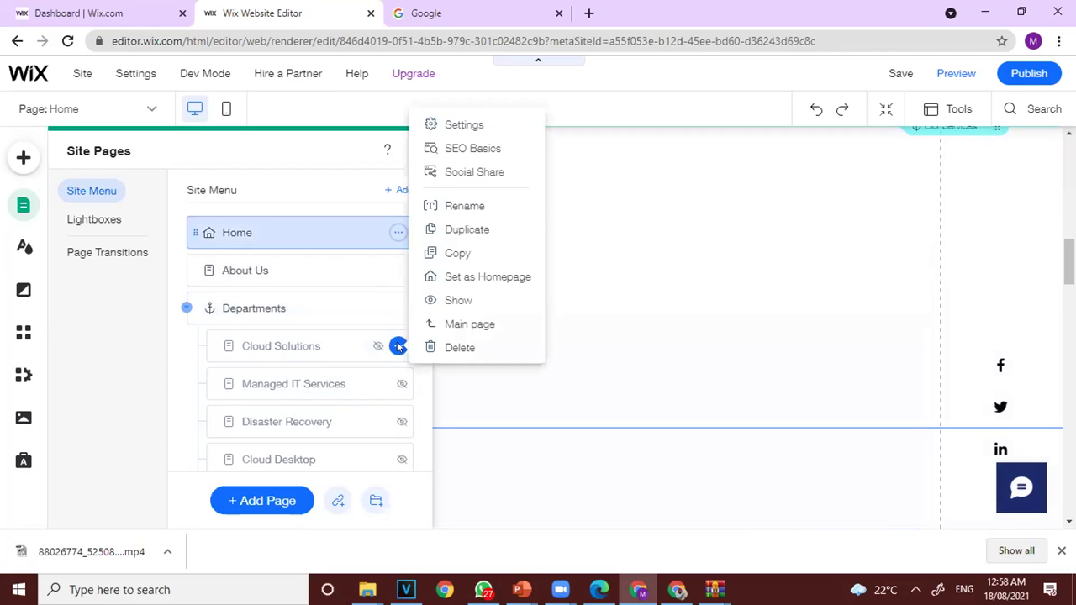
{"action": "left_click", "coordinate": [460, 348]}
{"action": "left_click", "coordinate": [719, 358]}
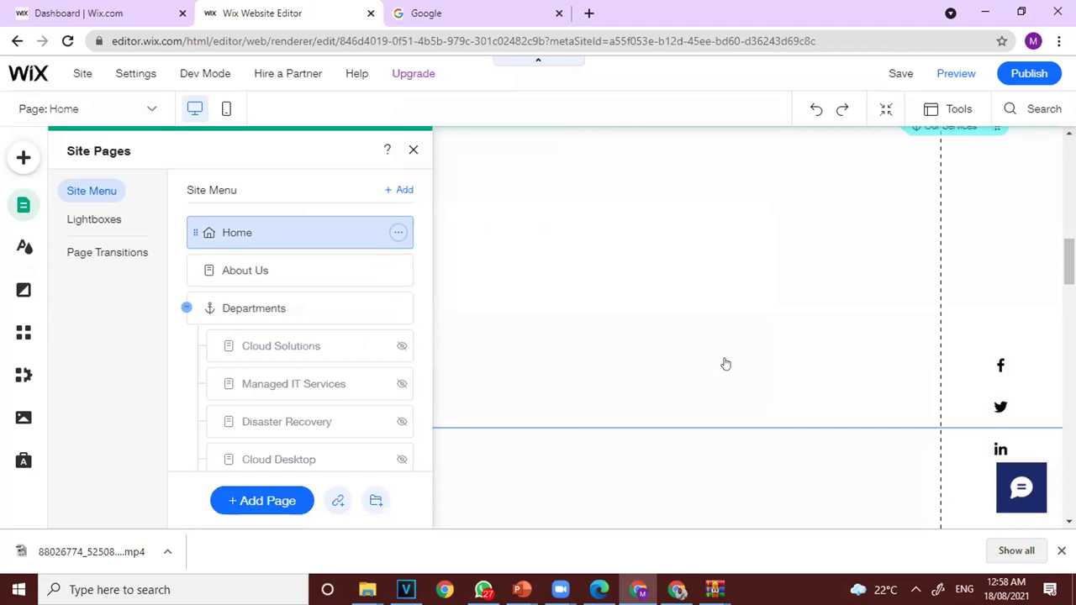
{"action": "left_click", "coordinate": [398, 347]}
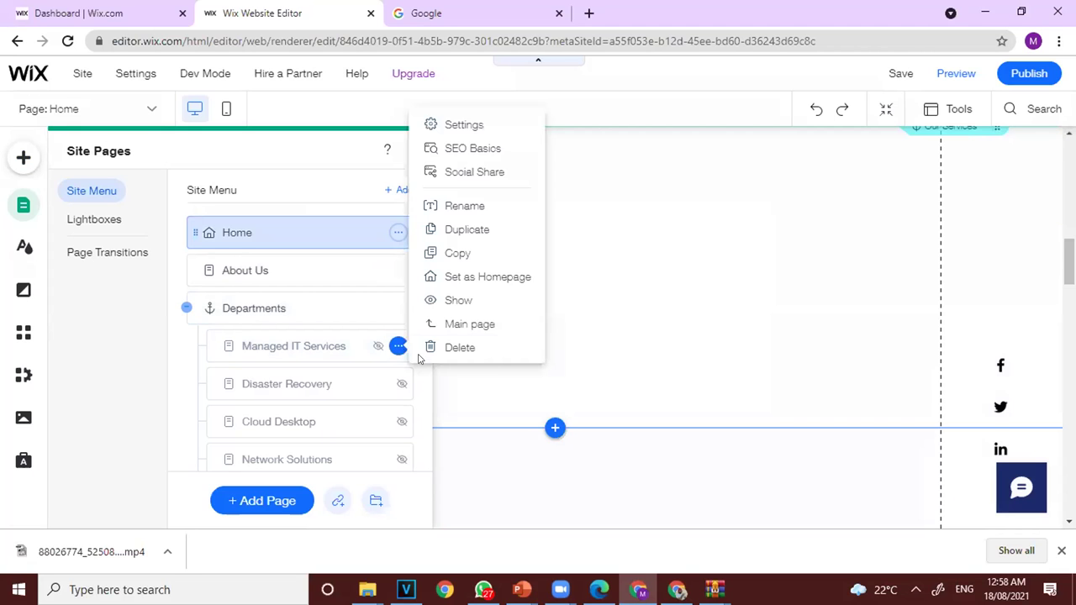
{"action": "left_click", "coordinate": [460, 348]}
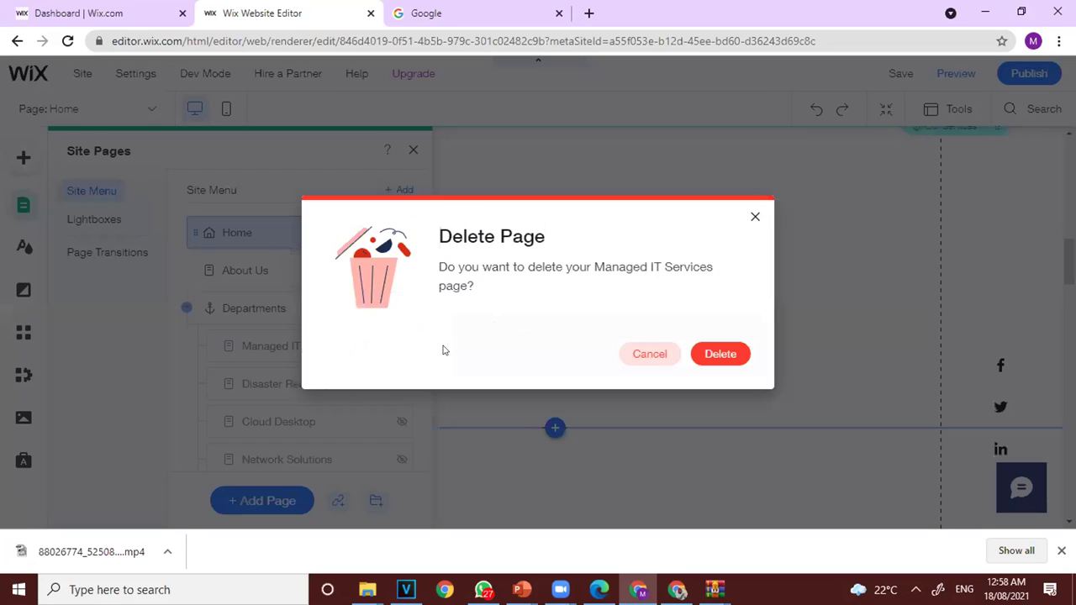
{"action": "left_click", "coordinate": [721, 355]}
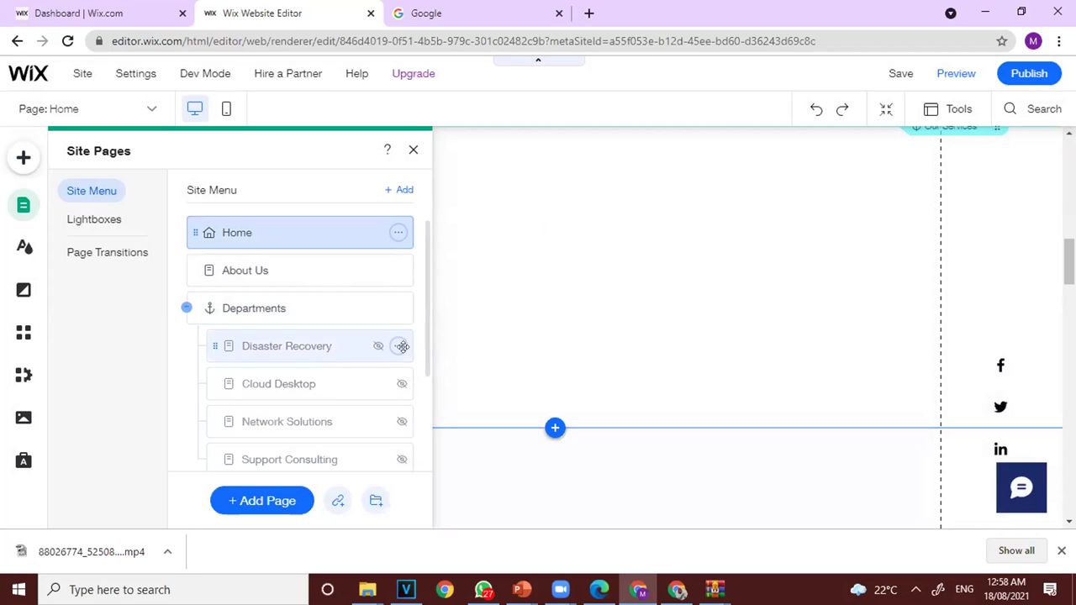
Delete the Disaster Recovery and Cloud Desktop subpages under Departments.
{"action": "left_click", "coordinate": [398, 346]}
{"action": "left_click", "coordinate": [467, 348]}
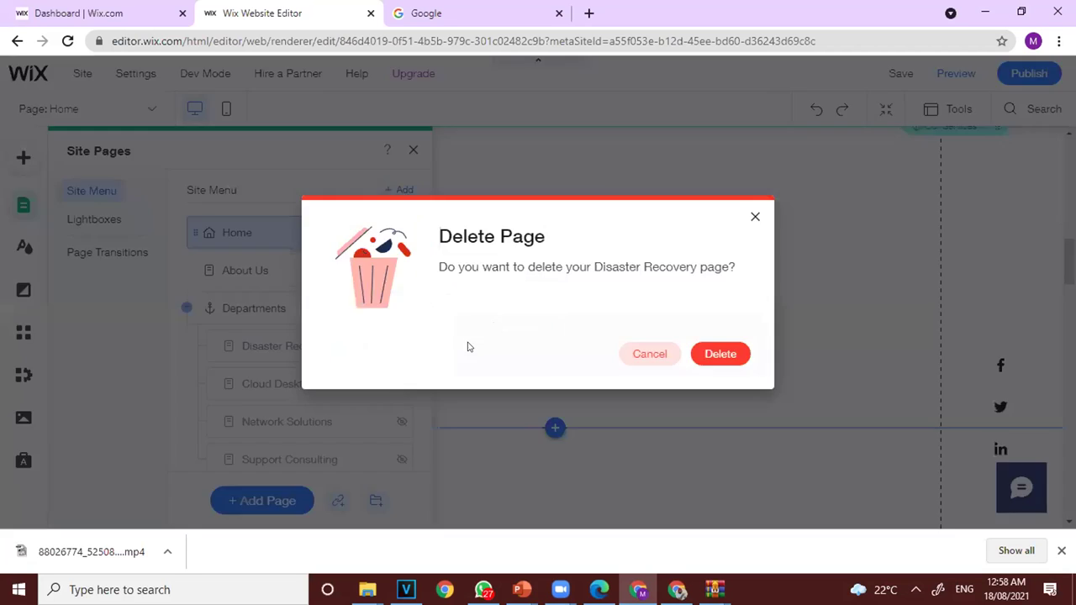
{"action": "left_click", "coordinate": [721, 354]}
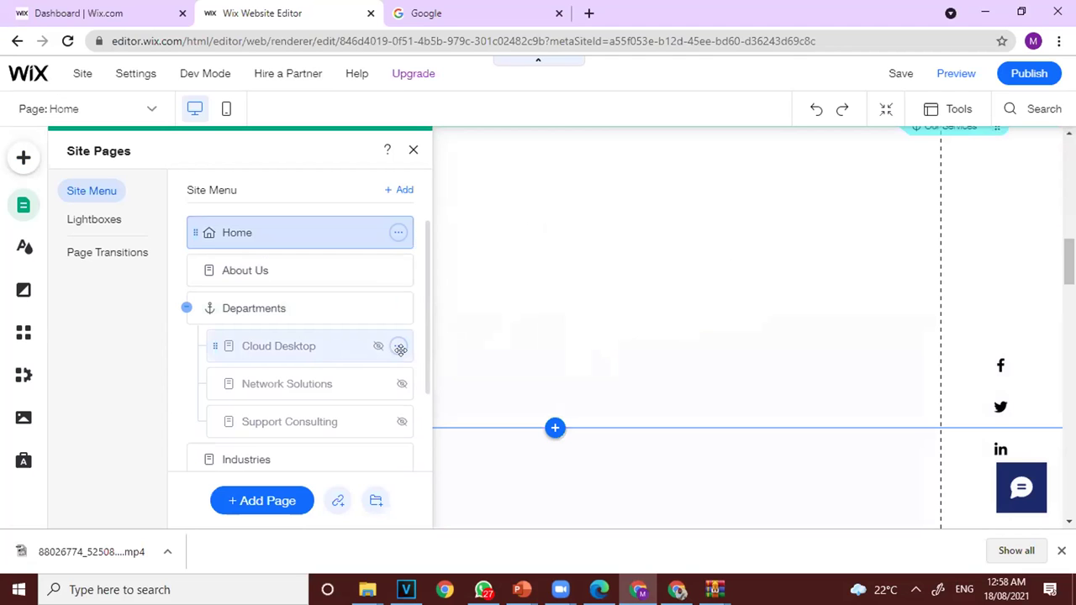
{"action": "left_click", "coordinate": [399, 346]}
{"action": "left_click", "coordinate": [469, 345]}
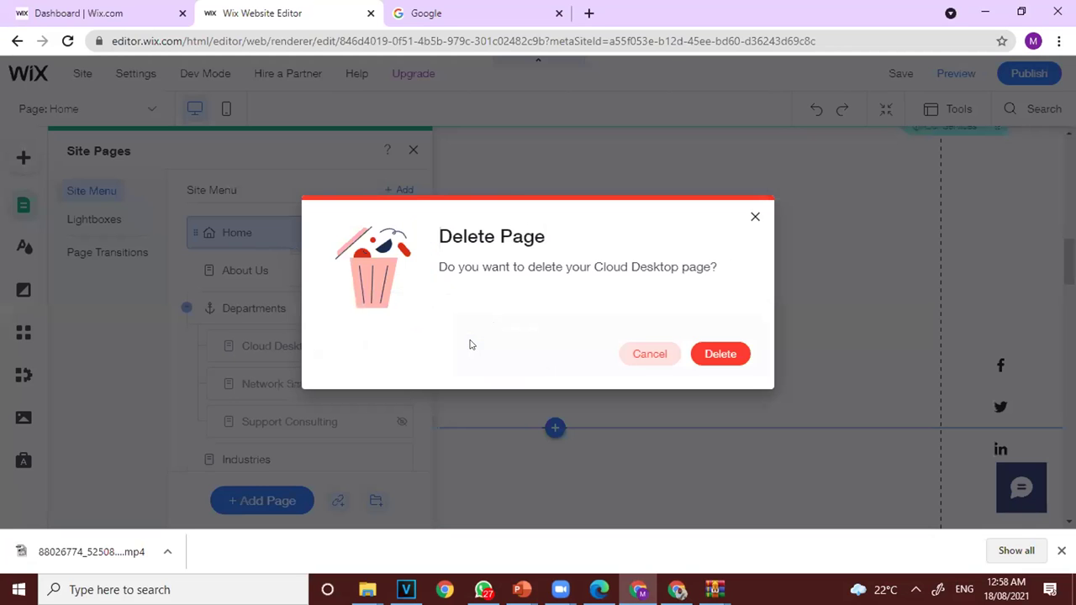
{"action": "left_click", "coordinate": [720, 354]}
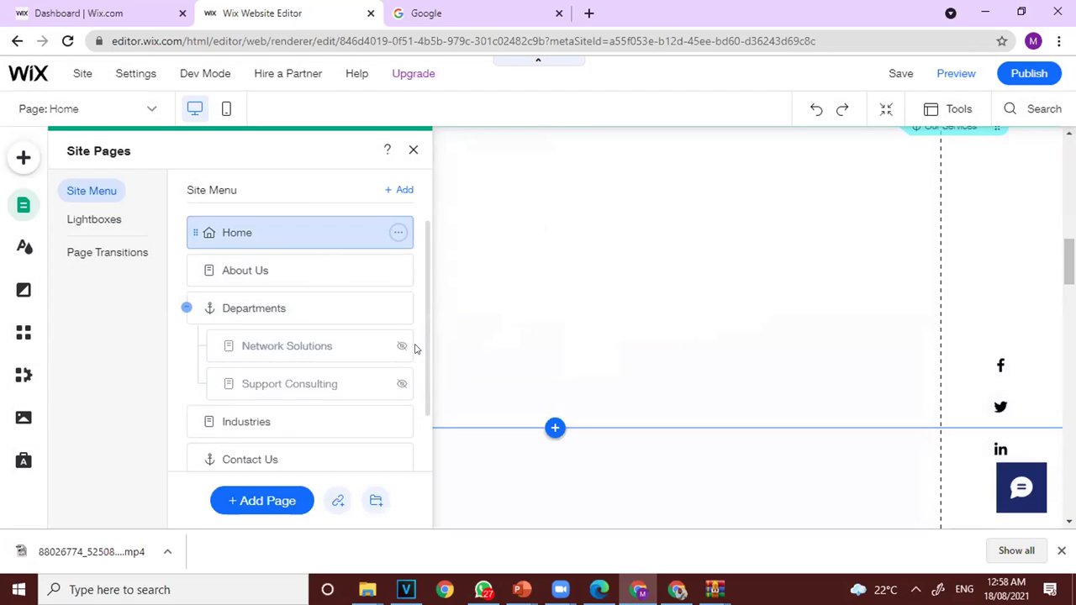
Delete the Network Solutions and Support Consulting subpages under Departments.
{"action": "left_click", "coordinate": [399, 346]}
{"action": "left_click", "coordinate": [485, 348]}
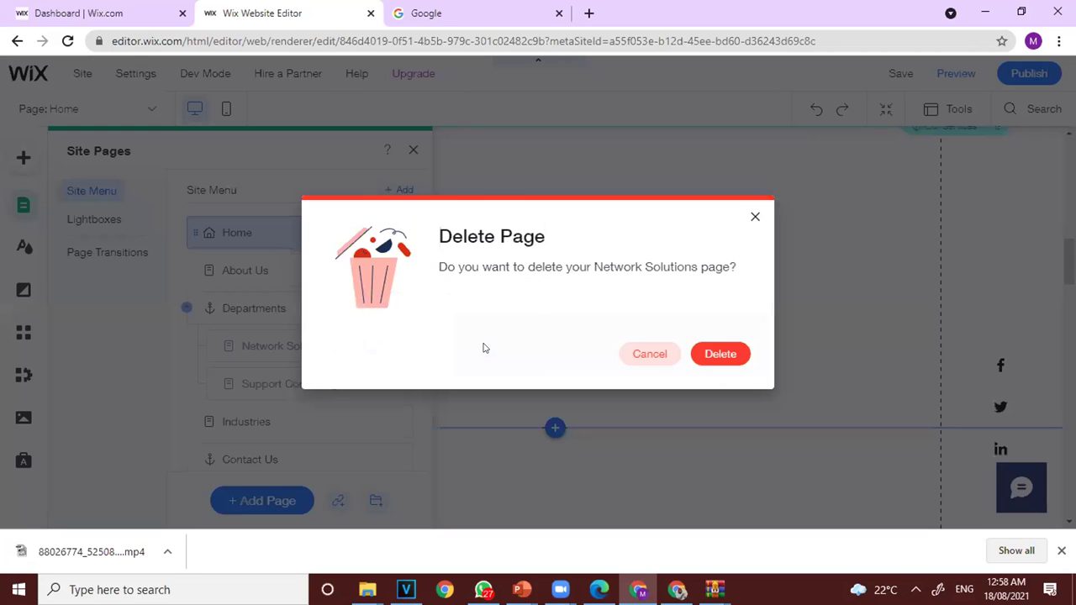
{"action": "left_click", "coordinate": [713, 357]}
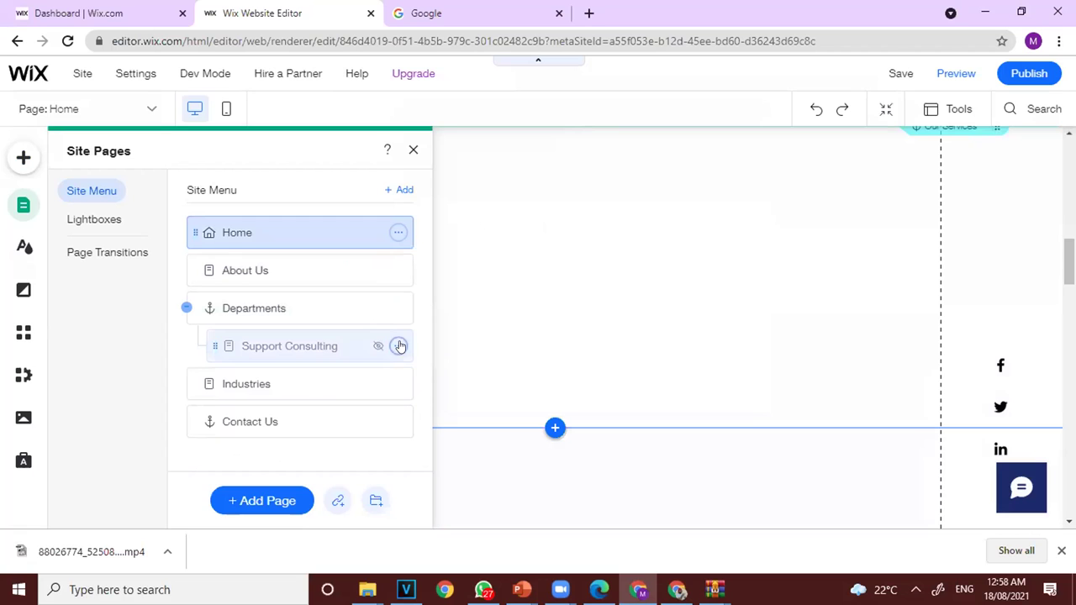
{"action": "left_click", "coordinate": [399, 346]}
{"action": "left_click", "coordinate": [508, 349]}
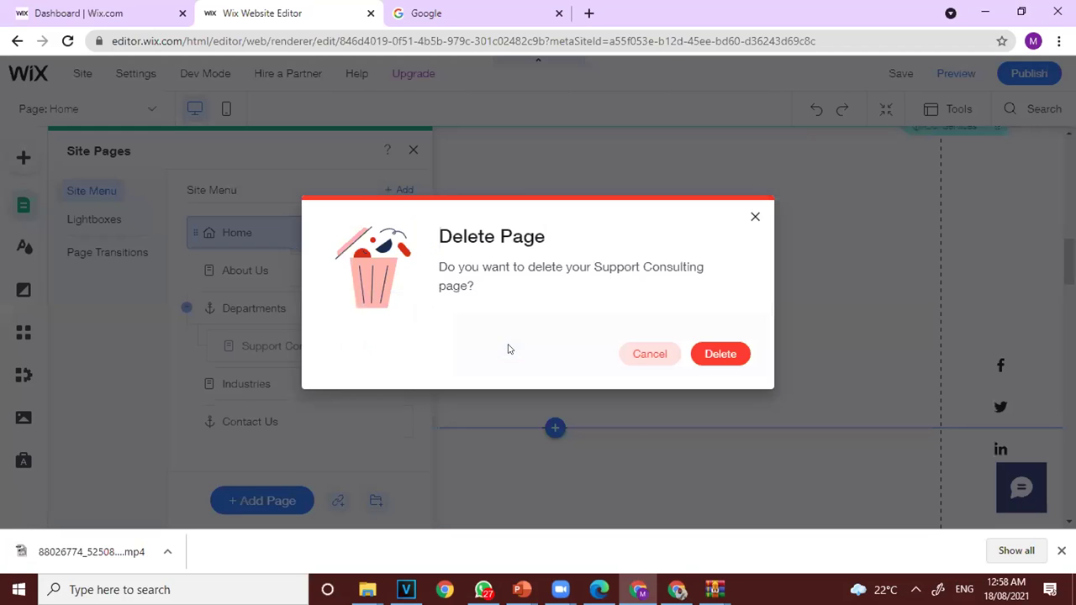
{"action": "left_click", "coordinate": [715, 363]}
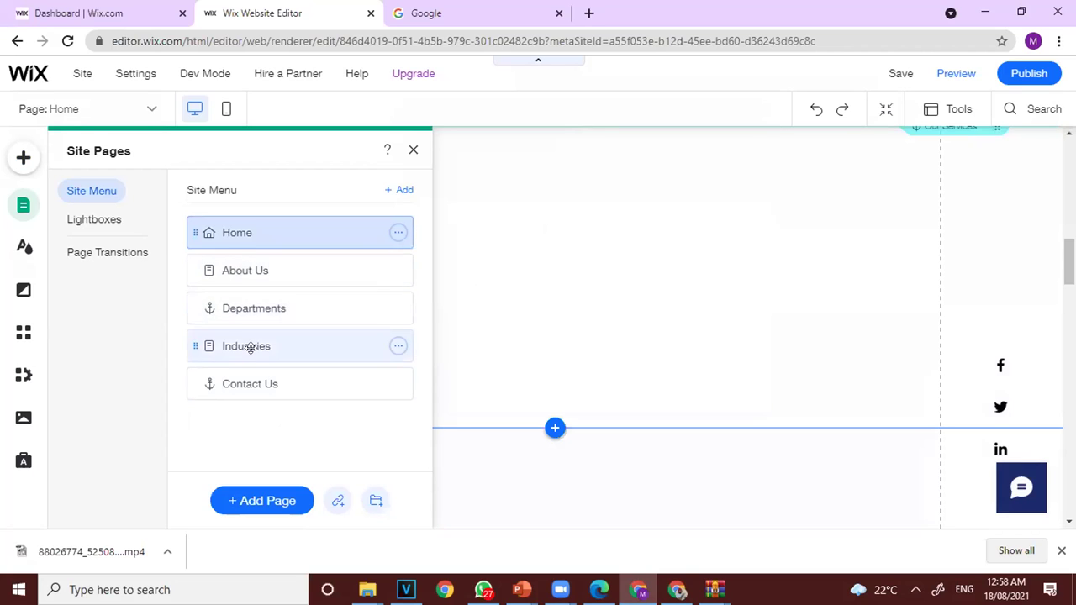
Rename the Industries page to Freebiz in the site menu and open that page.
{"action": "left_click", "coordinate": [395, 347]}
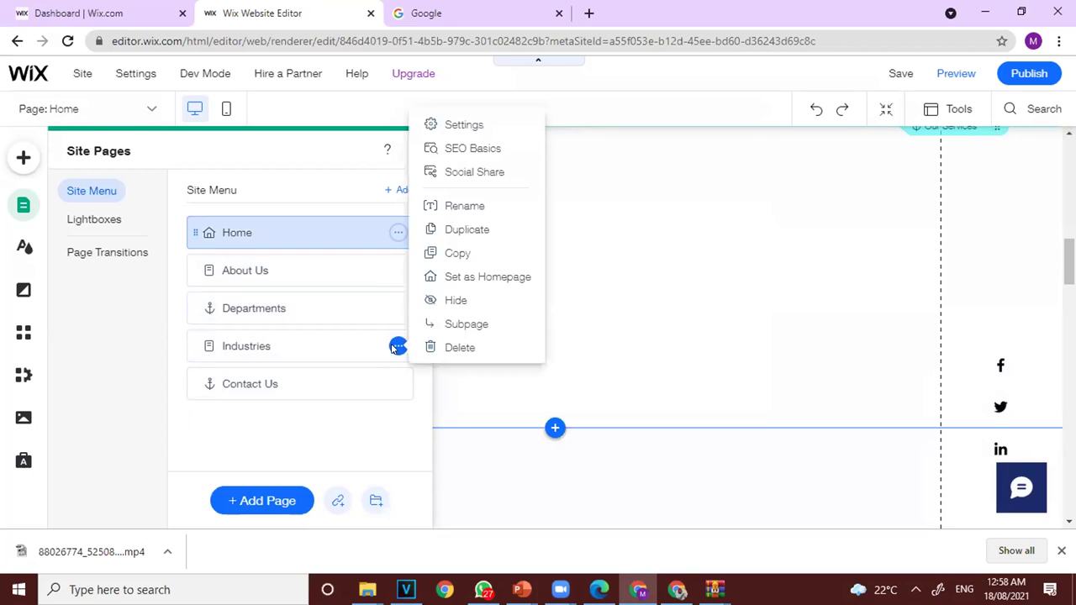
{"action": "left_click", "coordinate": [471, 207]}
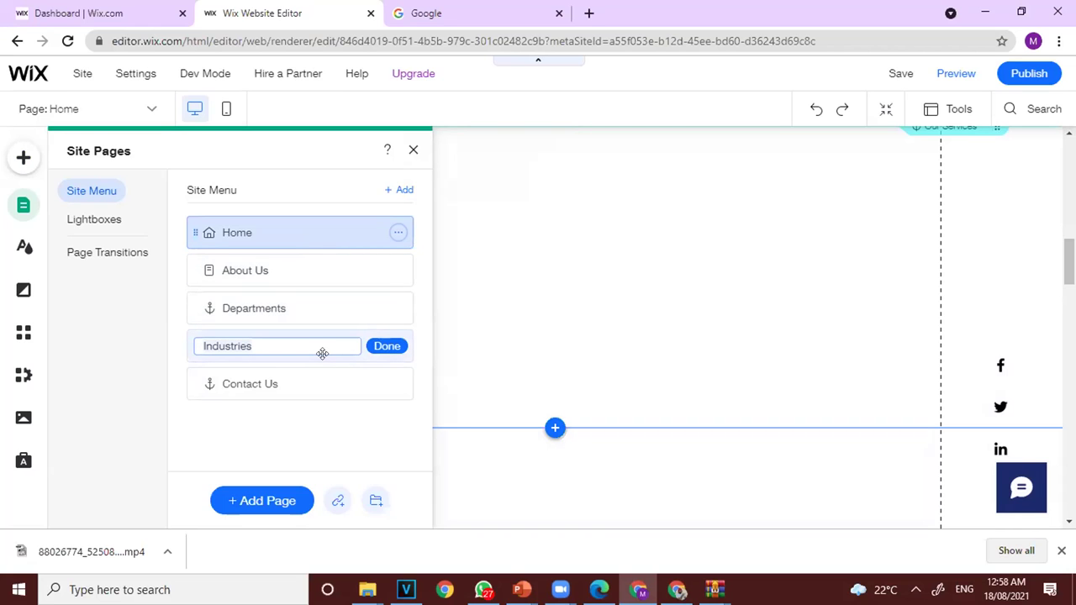
{"action": "key", "text": "ctrl+a"}
{"action": "type", "text": "Fr"}
{"action": "left_click", "coordinate": [506, 339]}
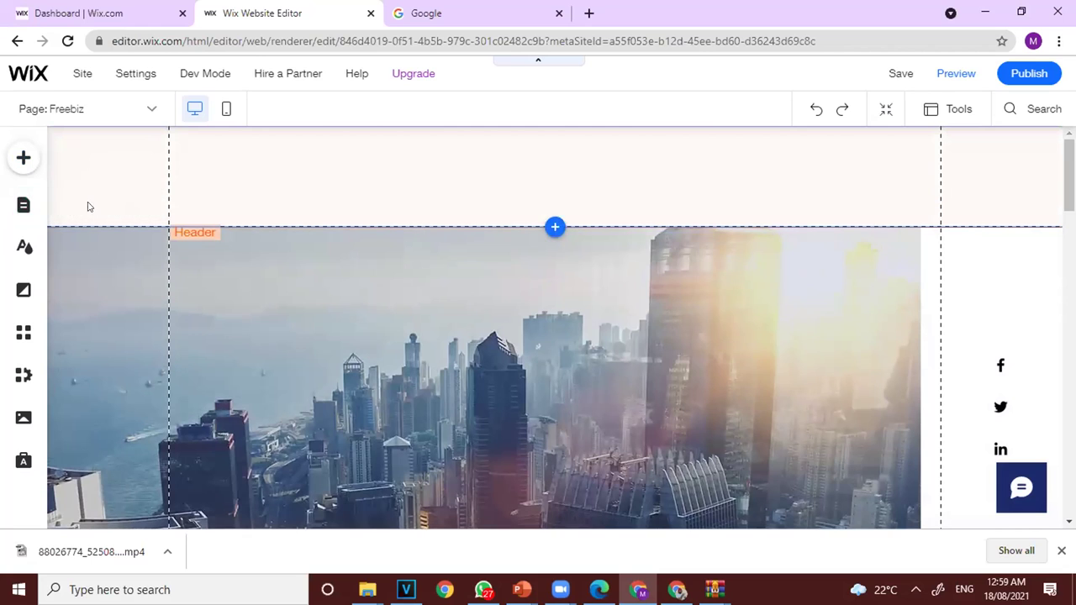
{"action": "left_click", "coordinate": [12, 202]}
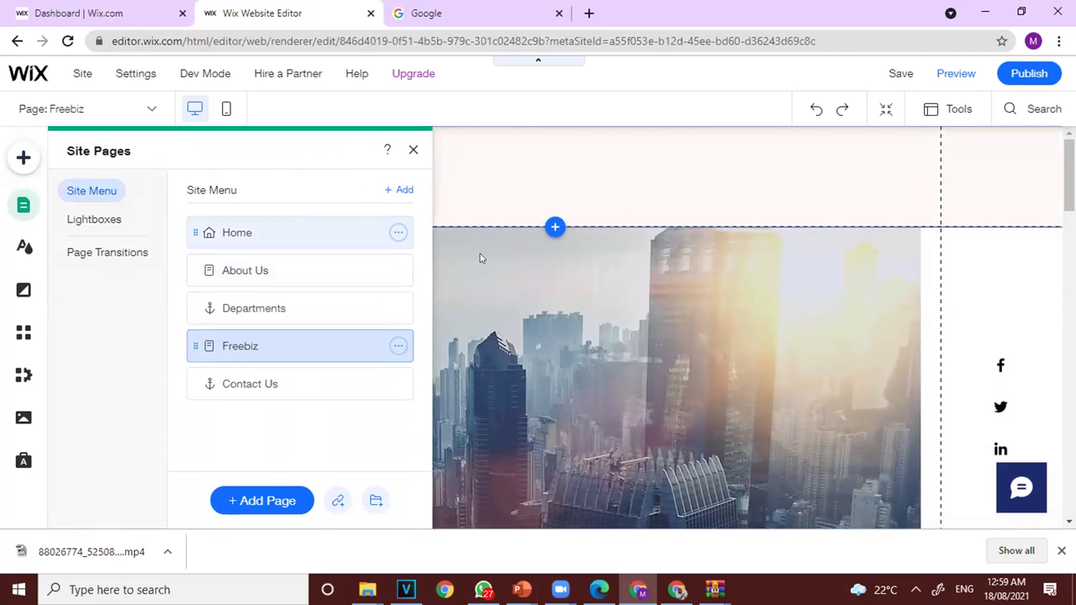
{"action": "left_click", "coordinate": [398, 233]}
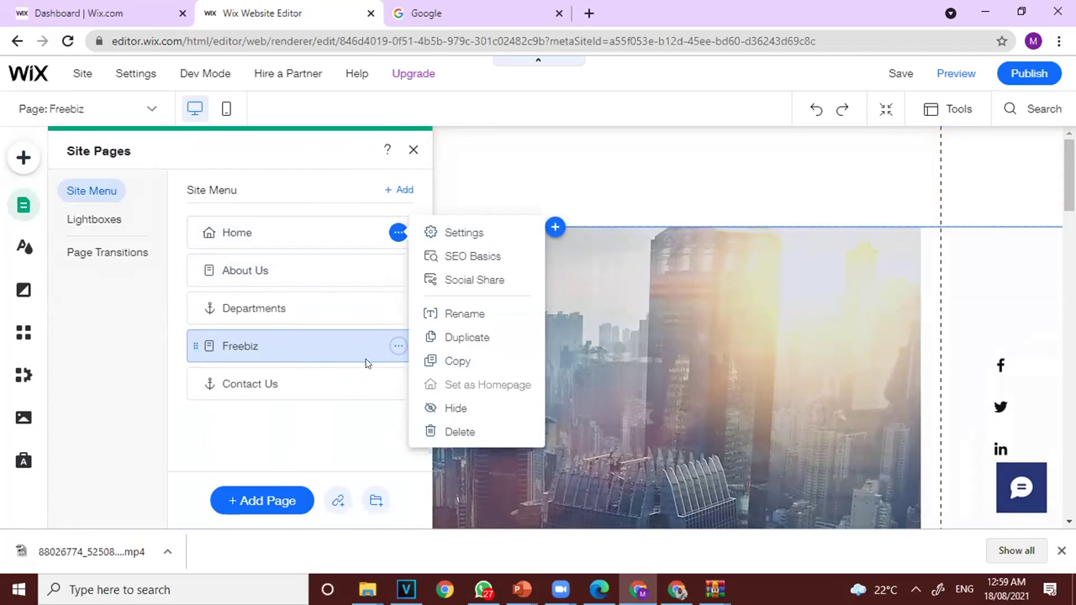
{"action": "left_click", "coordinate": [304, 387]}
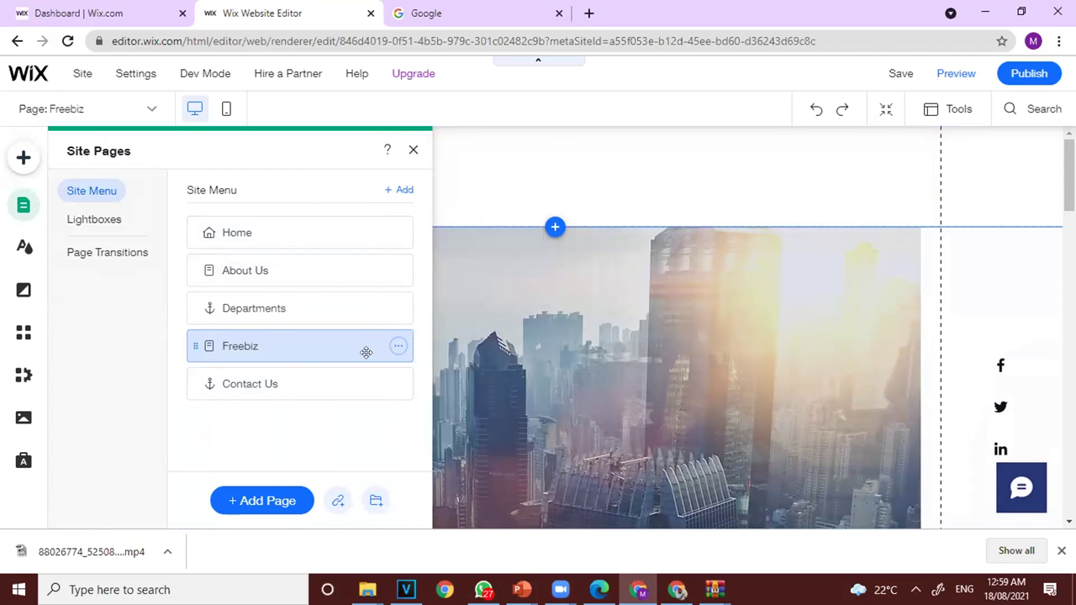
{"action": "mouse_move", "coordinate": [303, 380]}
{"action": "left_mouse_down"}
{"action": "mouse_move", "coordinate": [300, 353]}
{"action": "mouse_move", "coordinate": [308, 375]}
{"action": "left_mouse_up"}
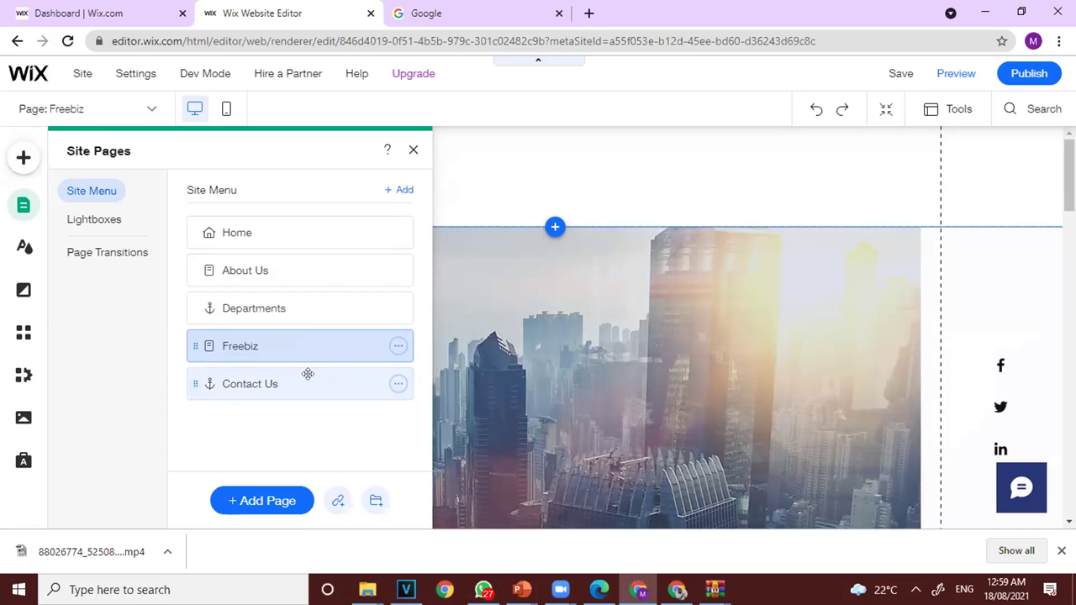
{"action": "left_click", "coordinate": [398, 189]}
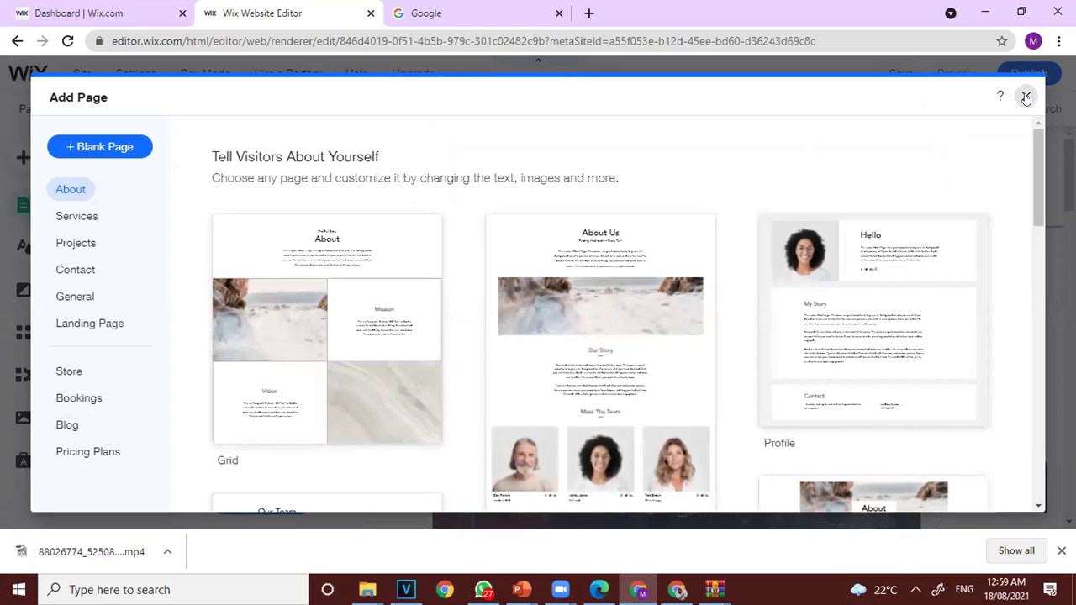
{"action": "key", "text": "Escape"}
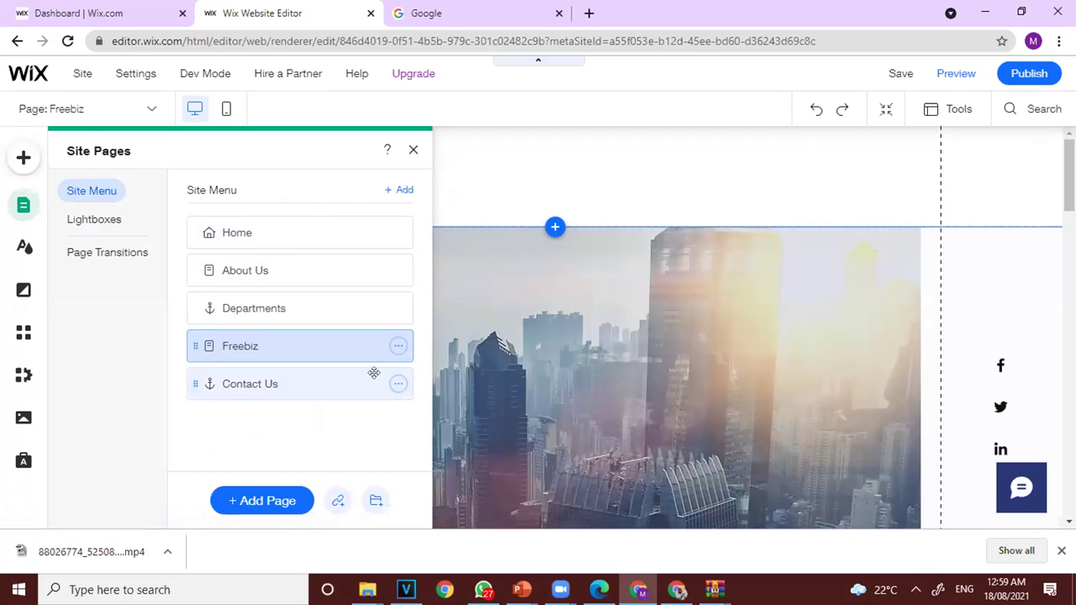
{"action": "left_click", "coordinate": [398, 383]}
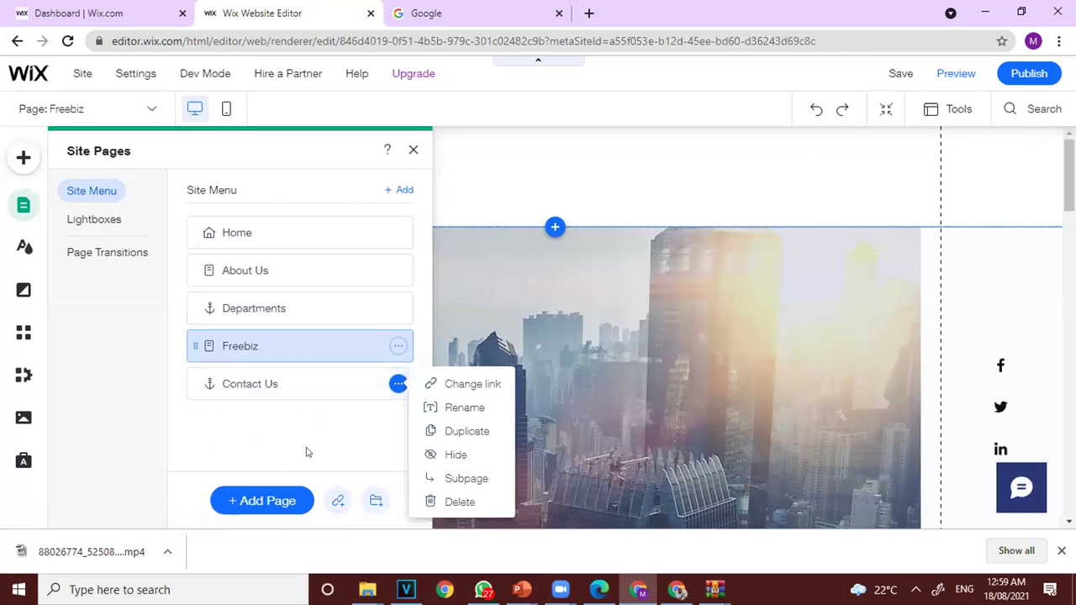
Add a blank page named My Videos below Freebiz in the site menu.
{"action": "left_click", "coordinate": [266, 500]}
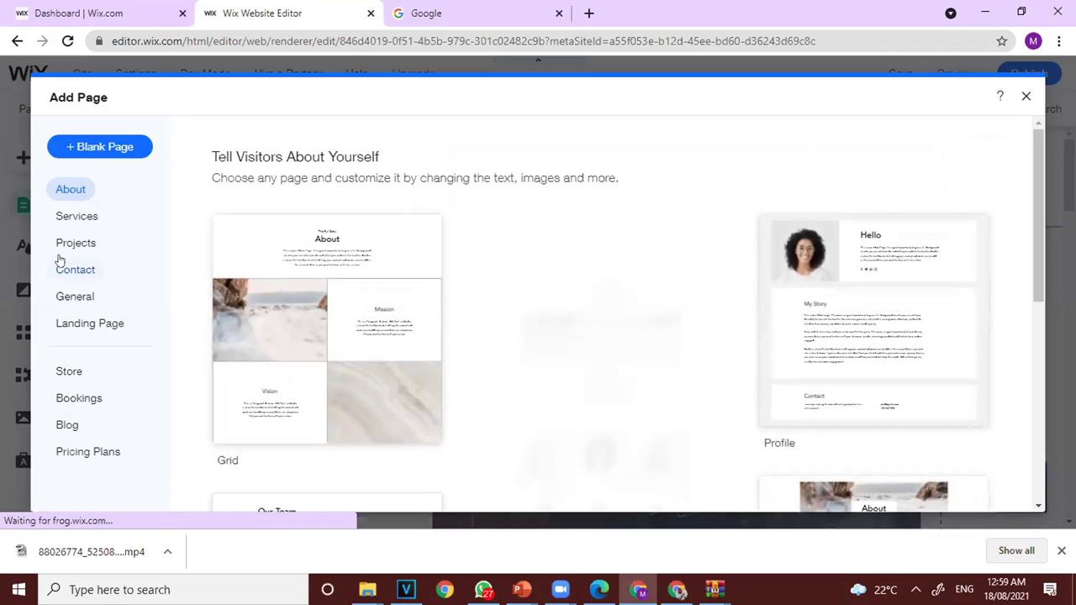
{"action": "left_click", "coordinate": [76, 148]}
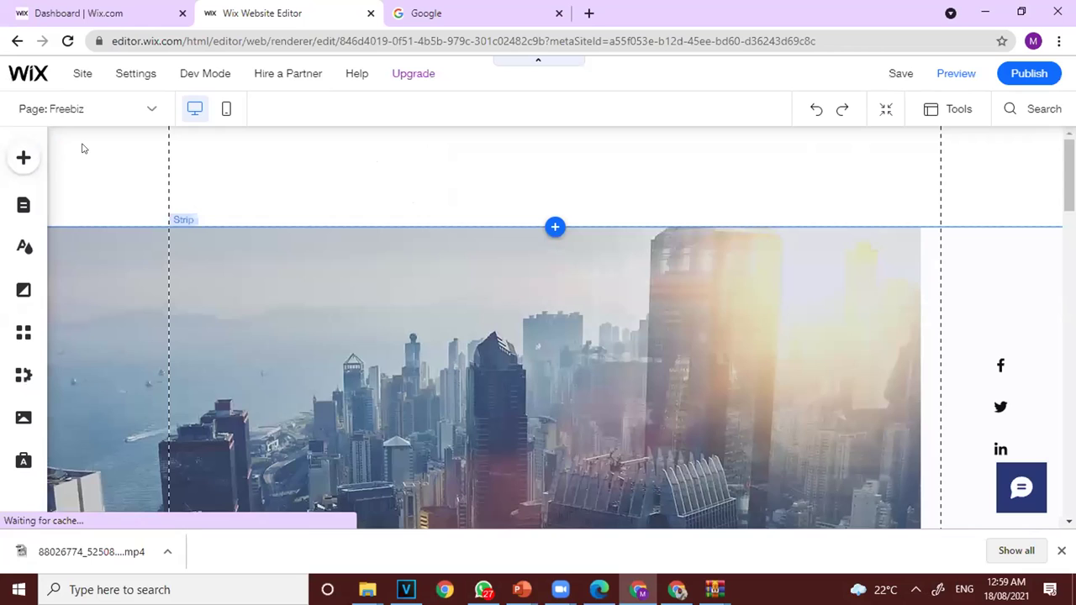
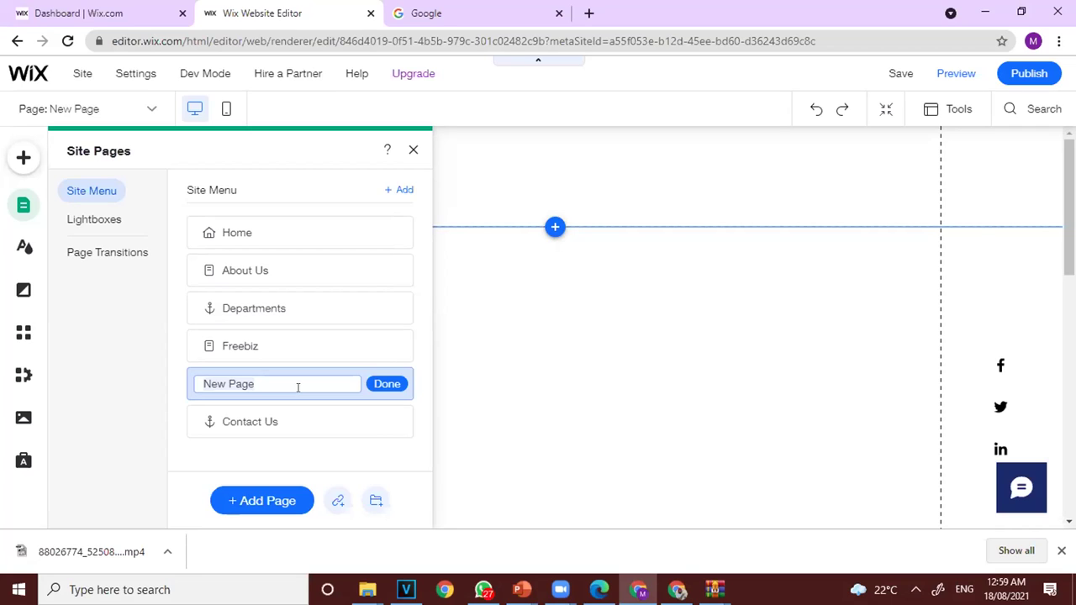
{"action": "type", "text": "My Videos"}
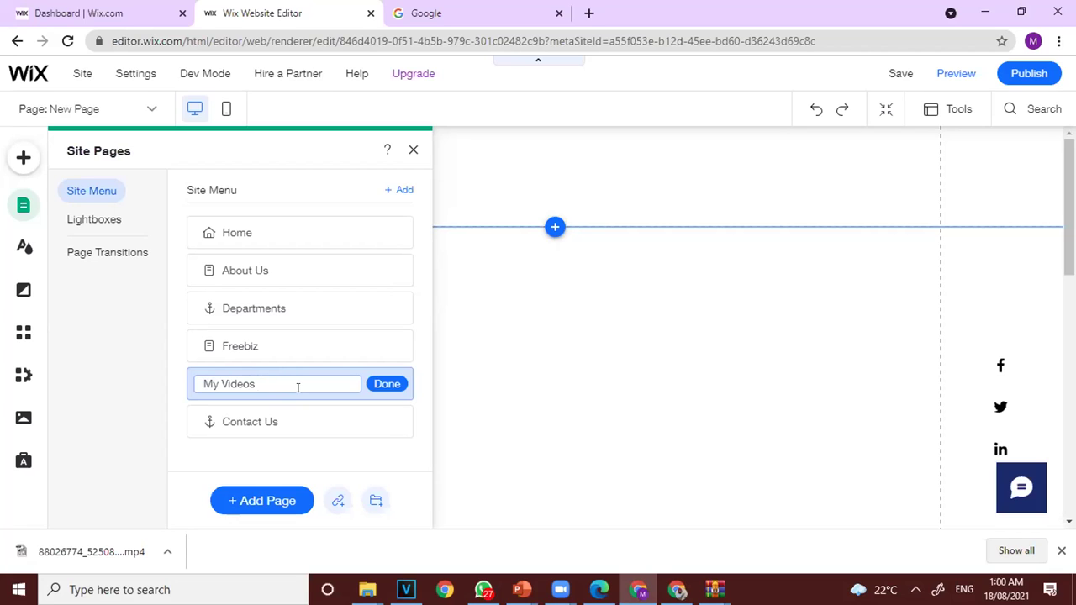
{"action": "left_click", "coordinate": [492, 402]}
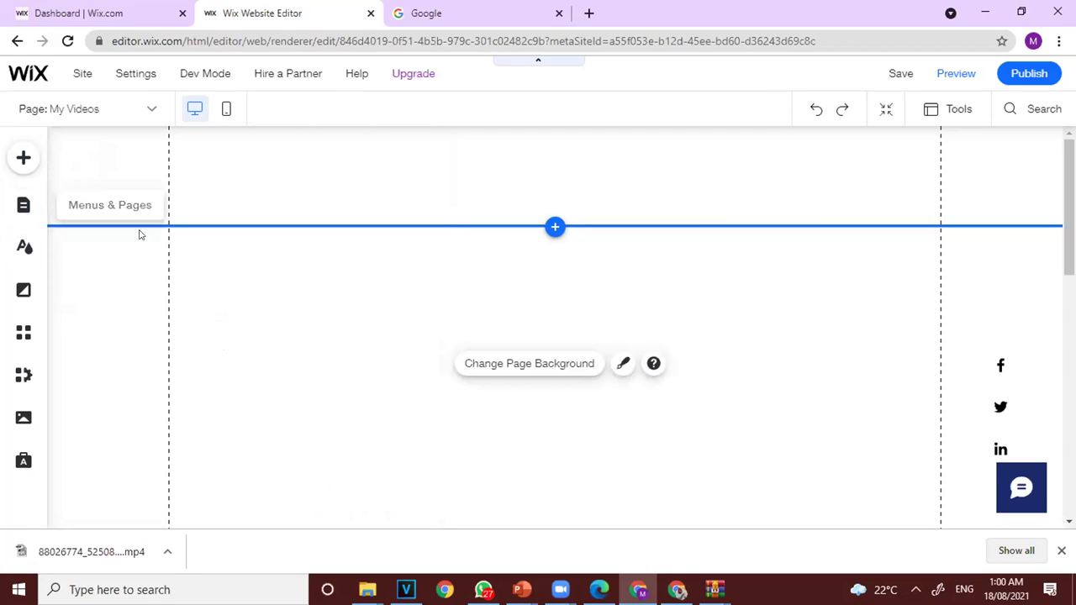
{"action": "left_click", "coordinate": [23, 207]}
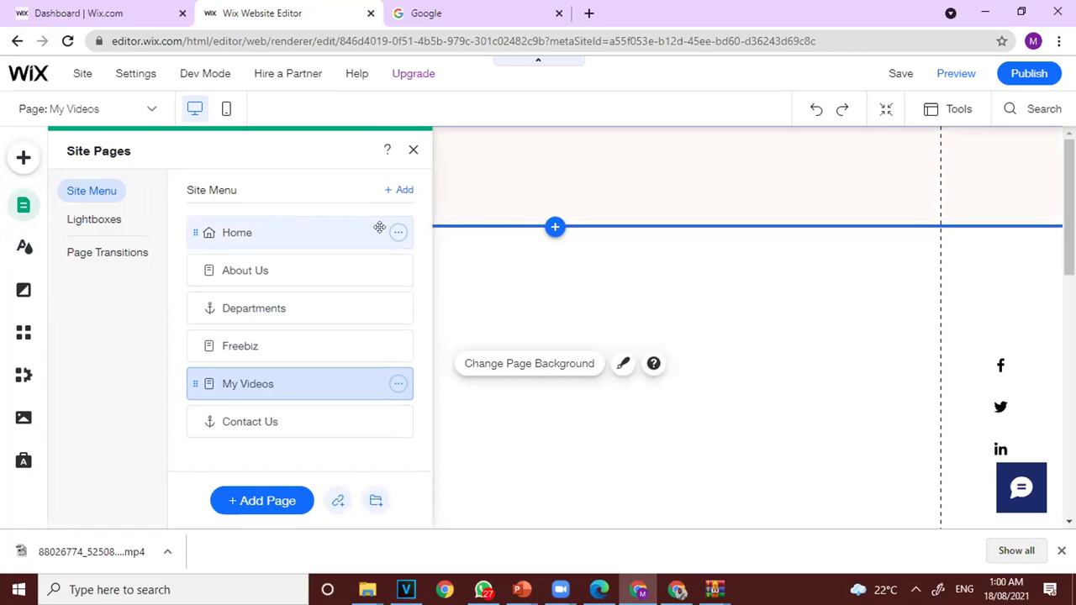
Open the Contact Us section from the site menu and check the options available for the Contact Us item.
{"action": "left_click", "coordinate": [396, 234]}
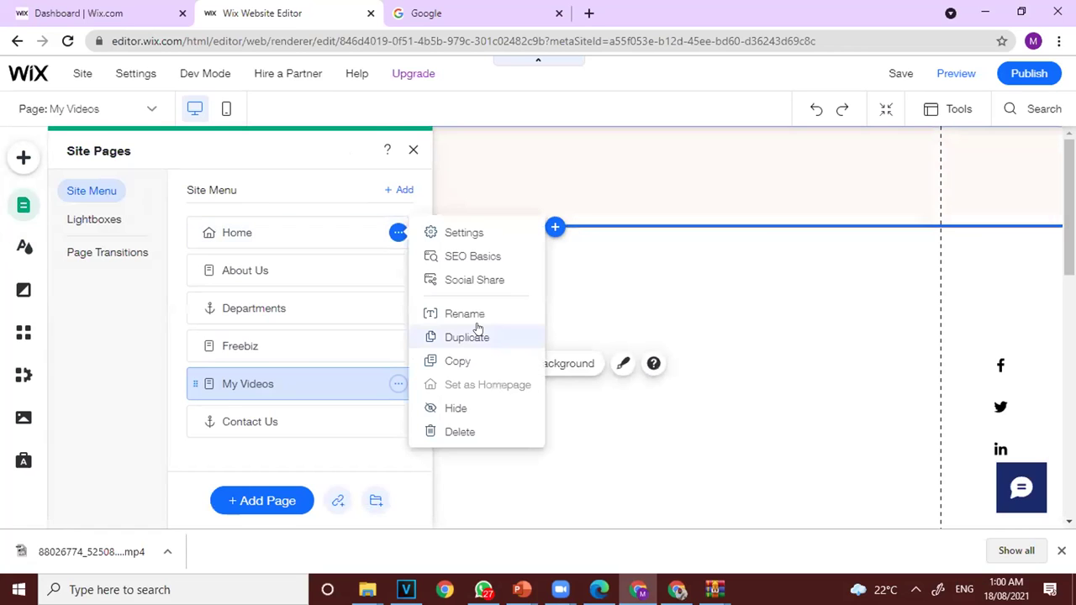
{"action": "left_click", "coordinate": [248, 425]}
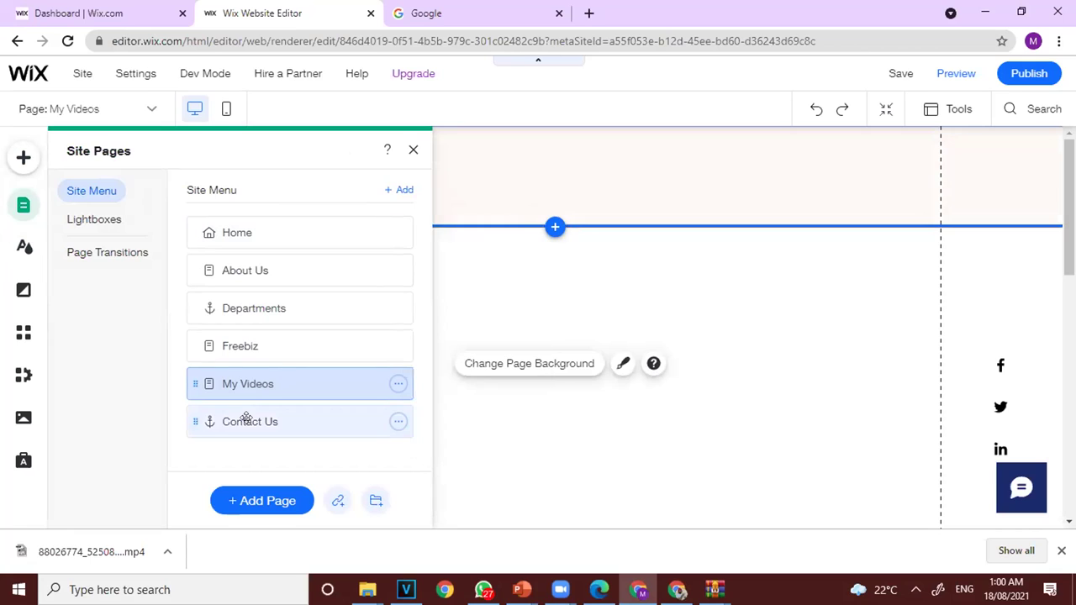
{"action": "left_click", "coordinate": [303, 423]}
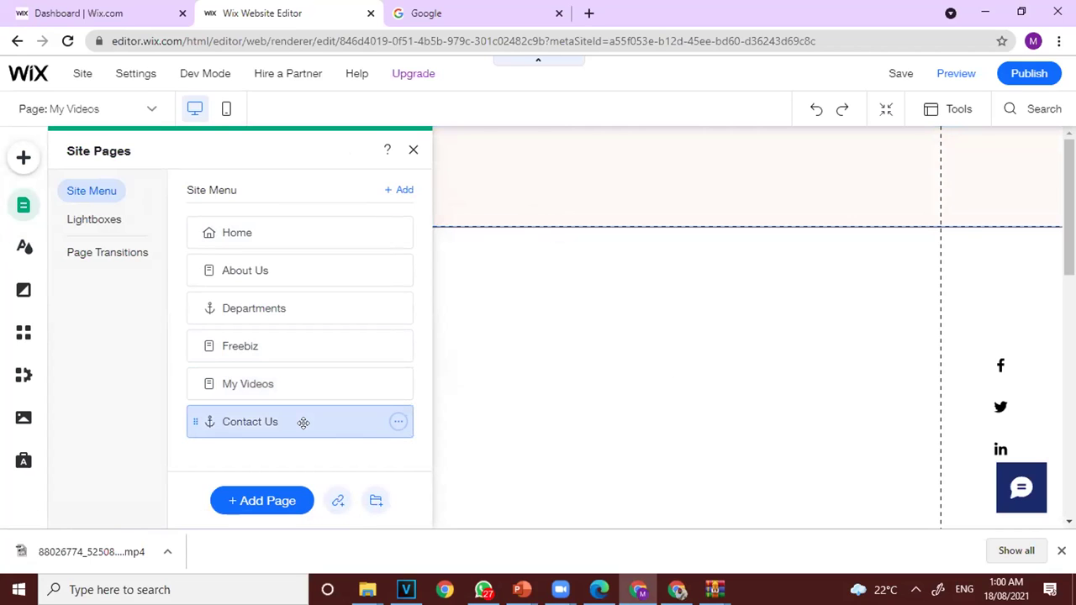
{"action": "left_click", "coordinate": [398, 422]}
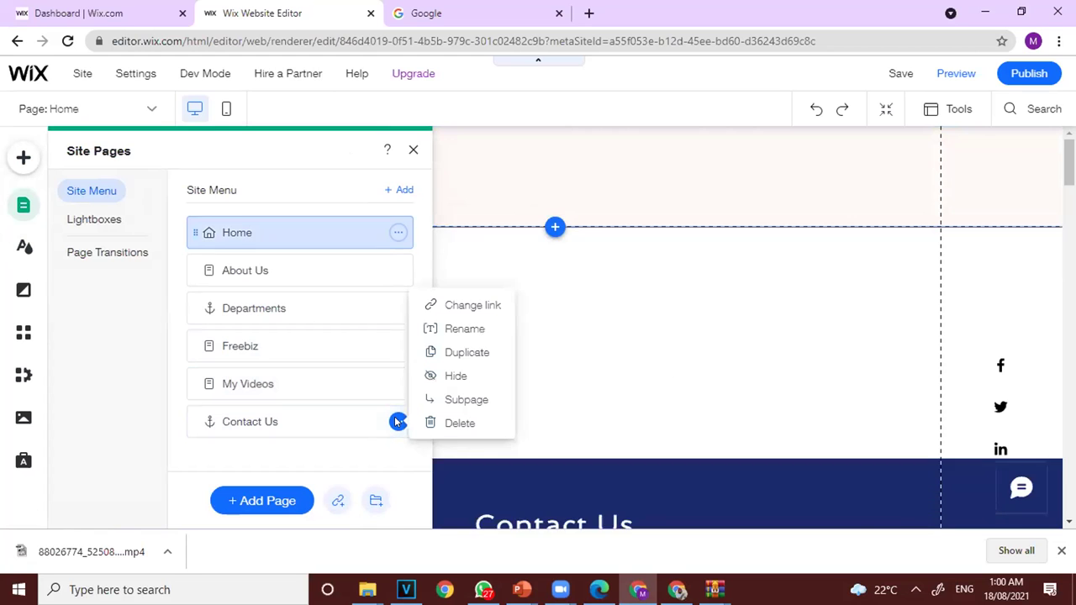
{"action": "left_click", "coordinate": [276, 384]}
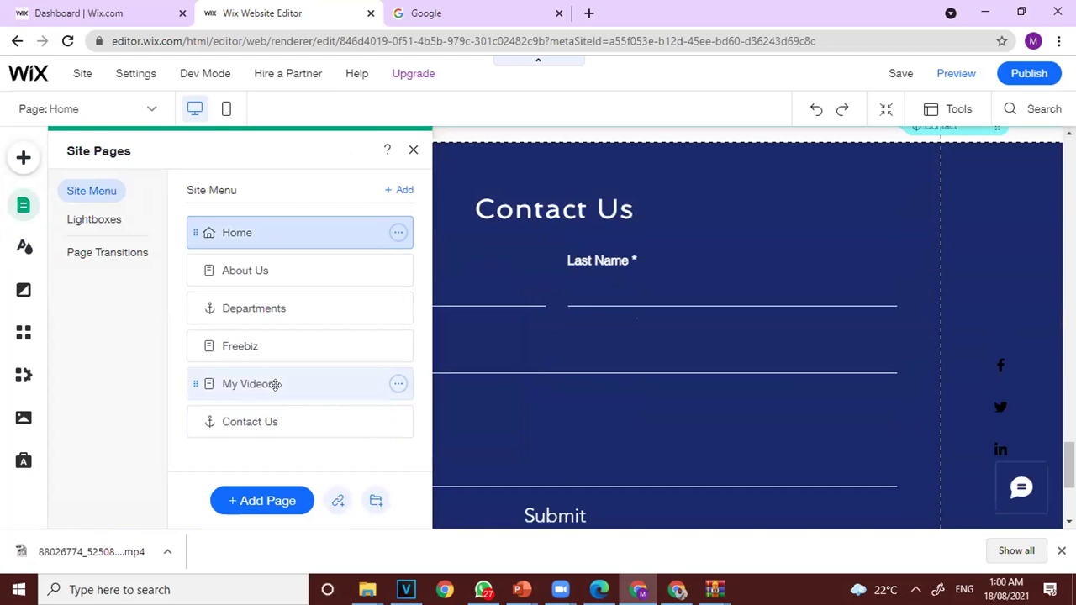
Add two blank pages below Home in the site menu, keeping their default names.
{"action": "left_click", "coordinate": [250, 509]}
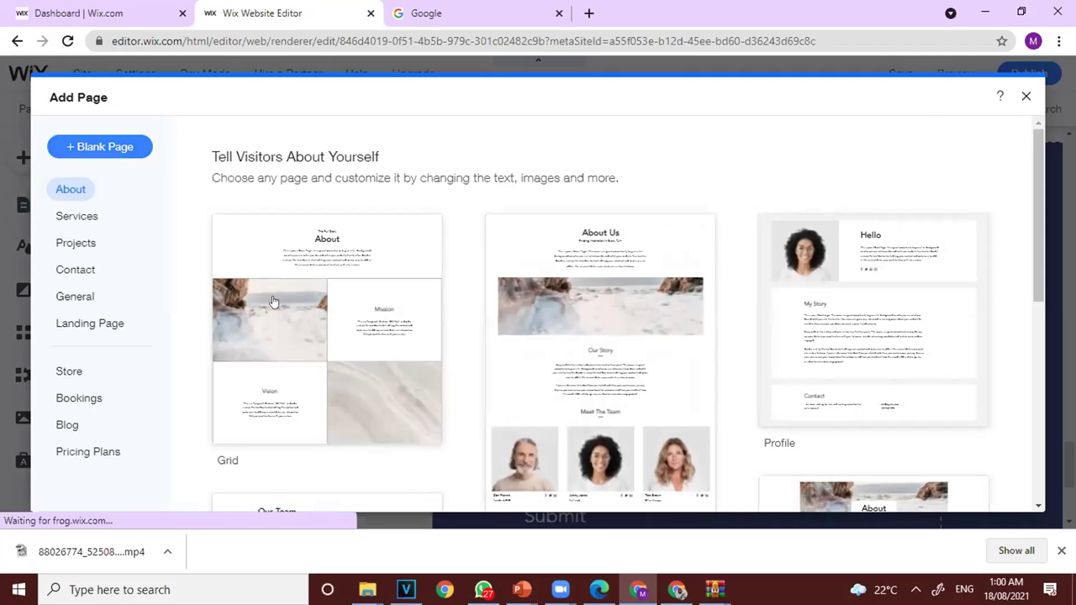
{"action": "left_click", "coordinate": [279, 323]}
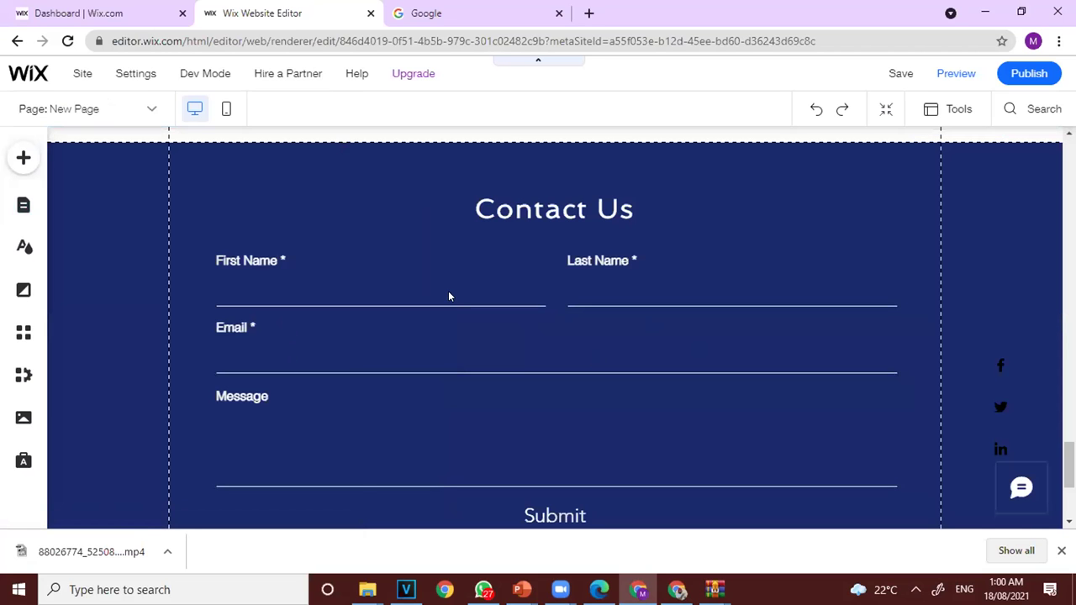
{"action": "scroll", "coordinate": [452, 296], "scroll_direction": "down", "scroll_amount": 3}
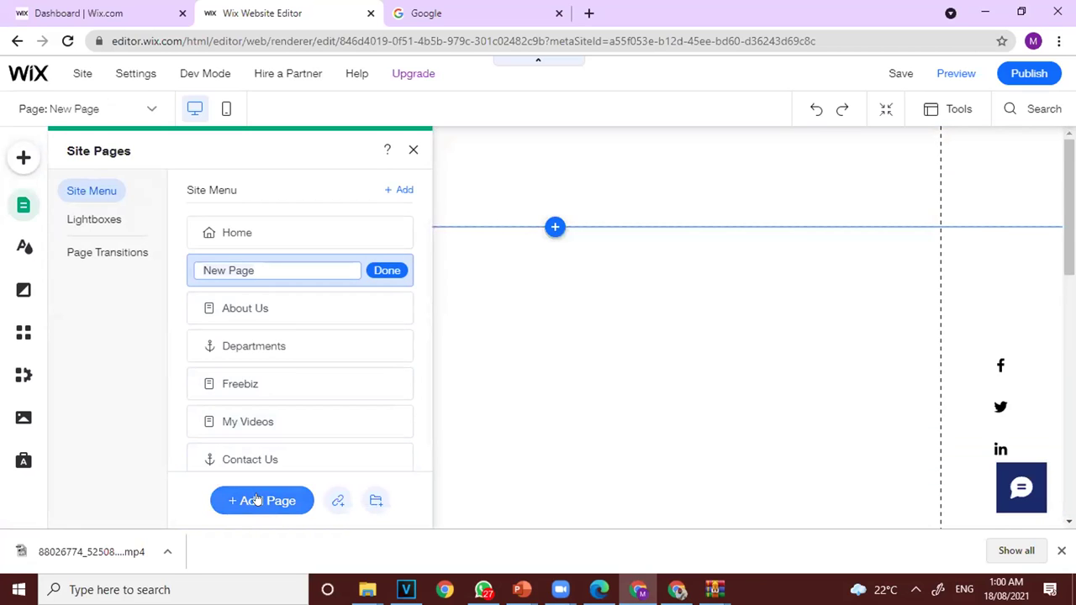
{"action": "left_click", "coordinate": [257, 500]}
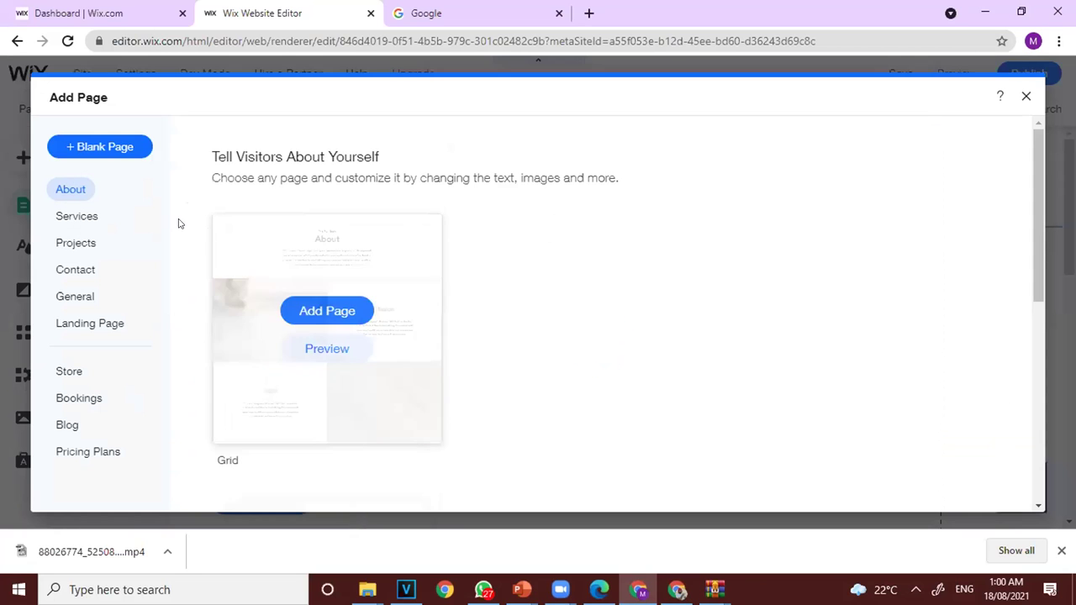
{"action": "left_click", "coordinate": [81, 147]}
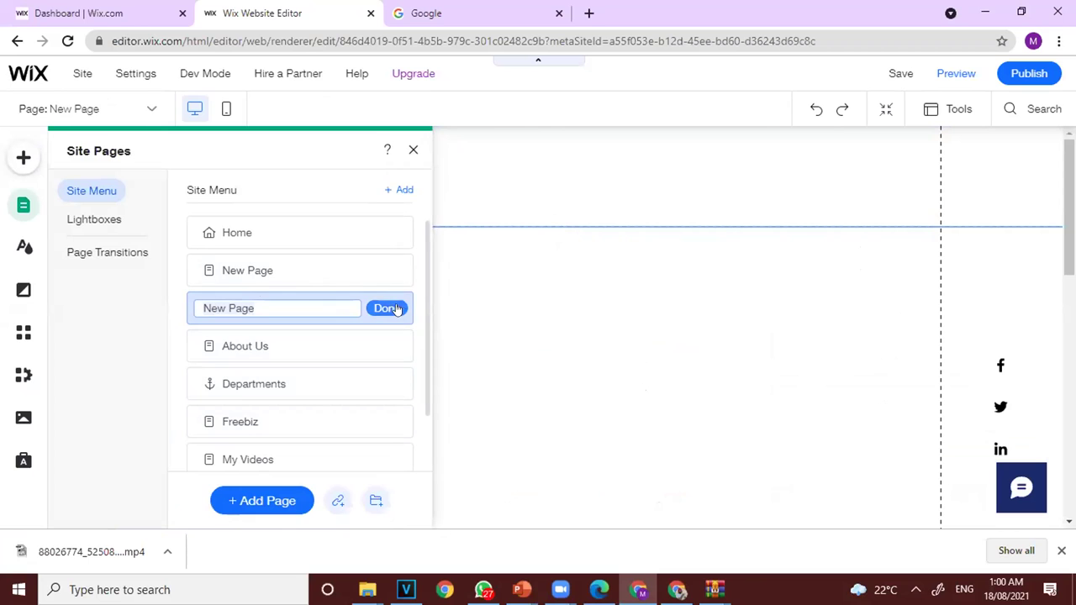
{"action": "key", "text": "Escape"}
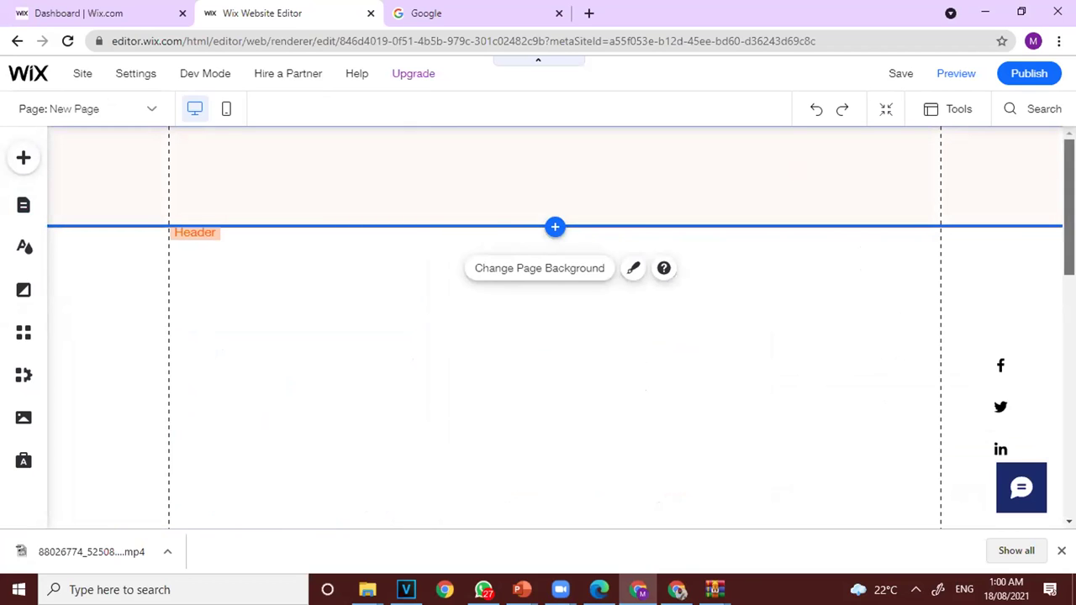
{"action": "left_click", "coordinate": [469, 185]}
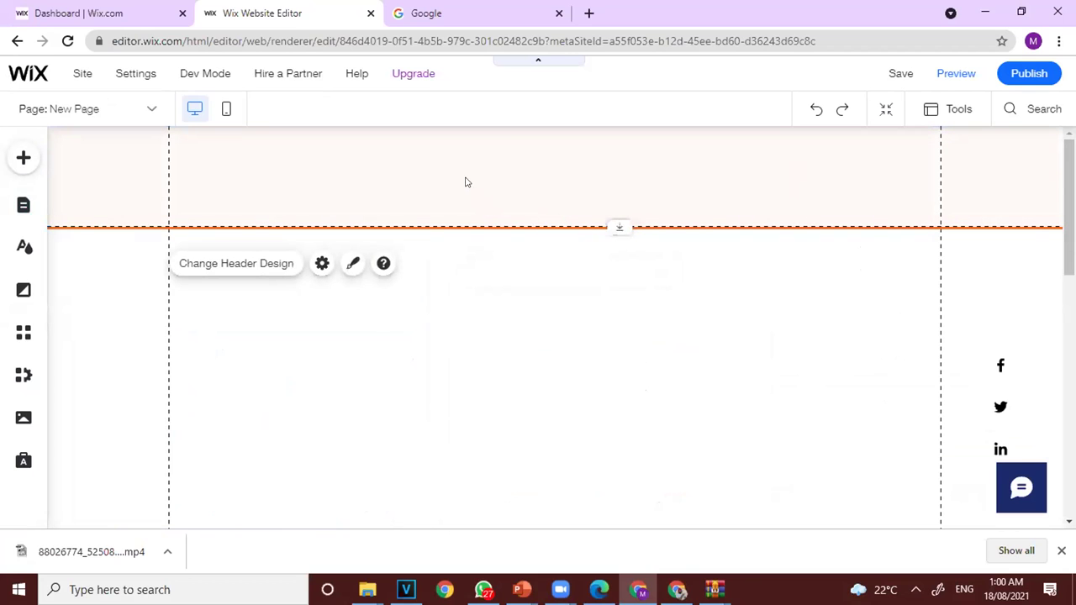
{"action": "right_click", "coordinate": [460, 175]}
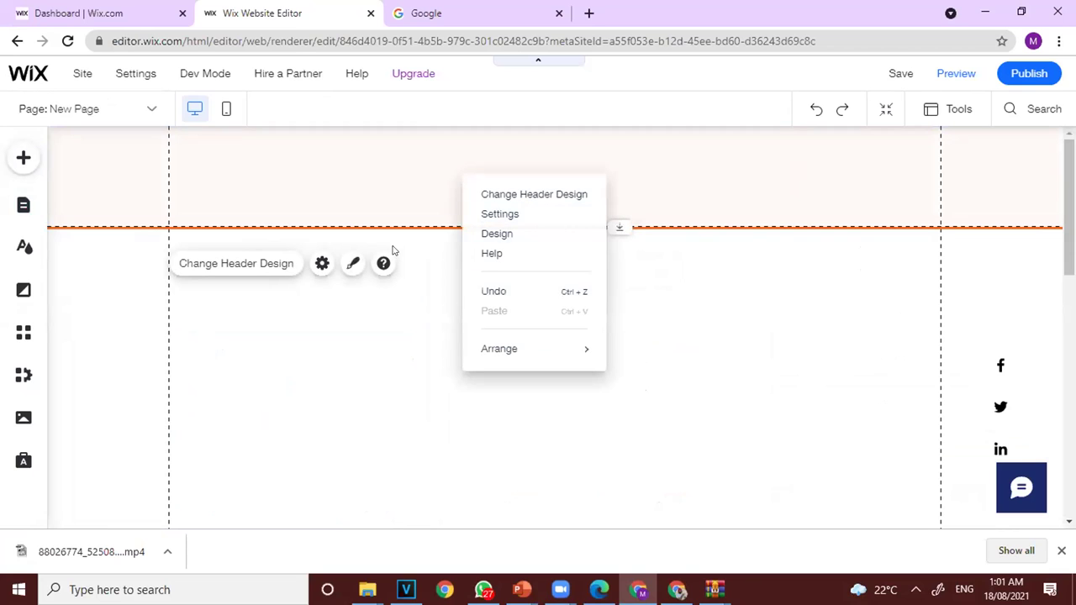
{"action": "left_click", "coordinate": [342, 181]}
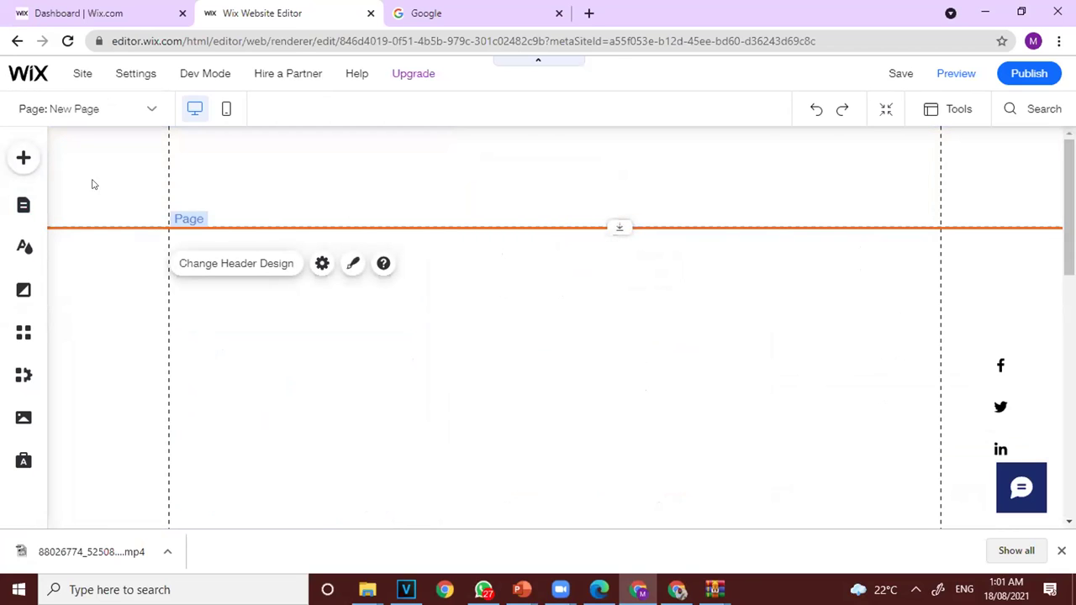
Rename the second New Page in the site menu, just above About Us, to My PPTs.
{"action": "left_click", "coordinate": [24, 205]}
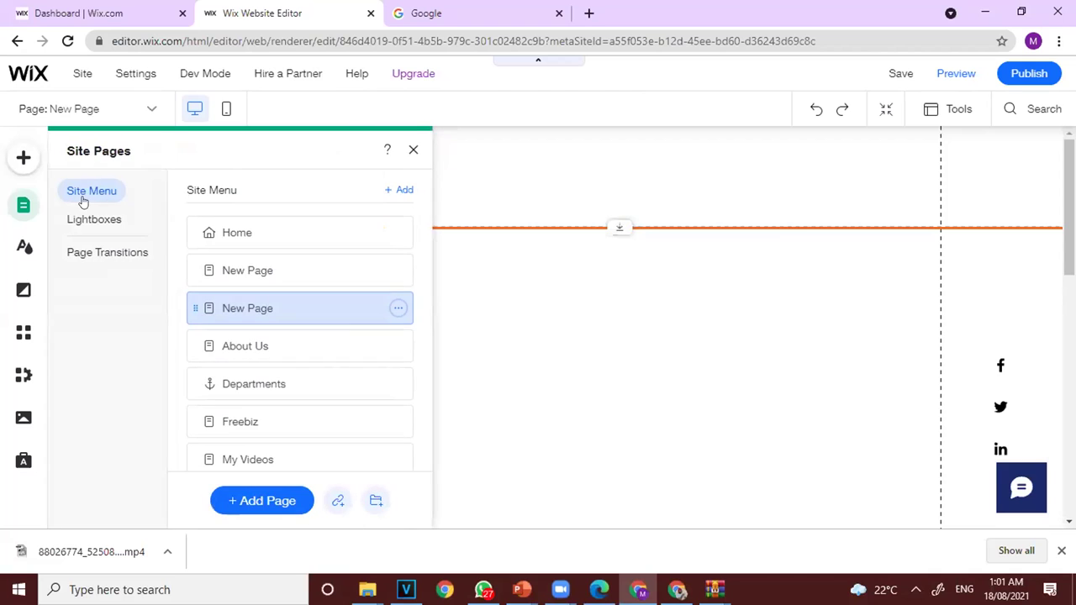
{"action": "left_click", "coordinate": [399, 310]}
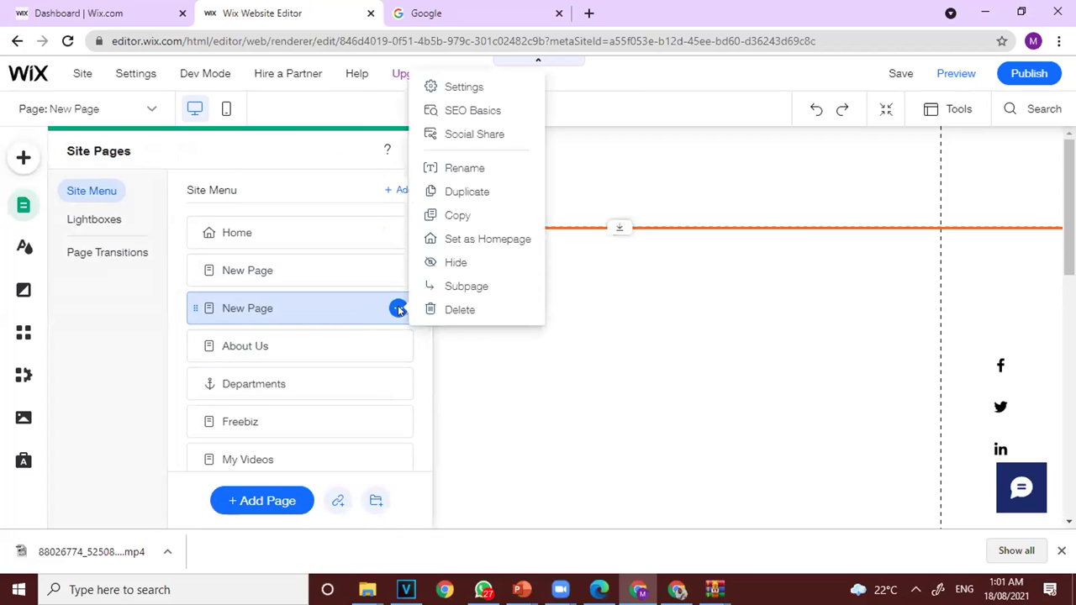
{"action": "left_click", "coordinate": [462, 168]}
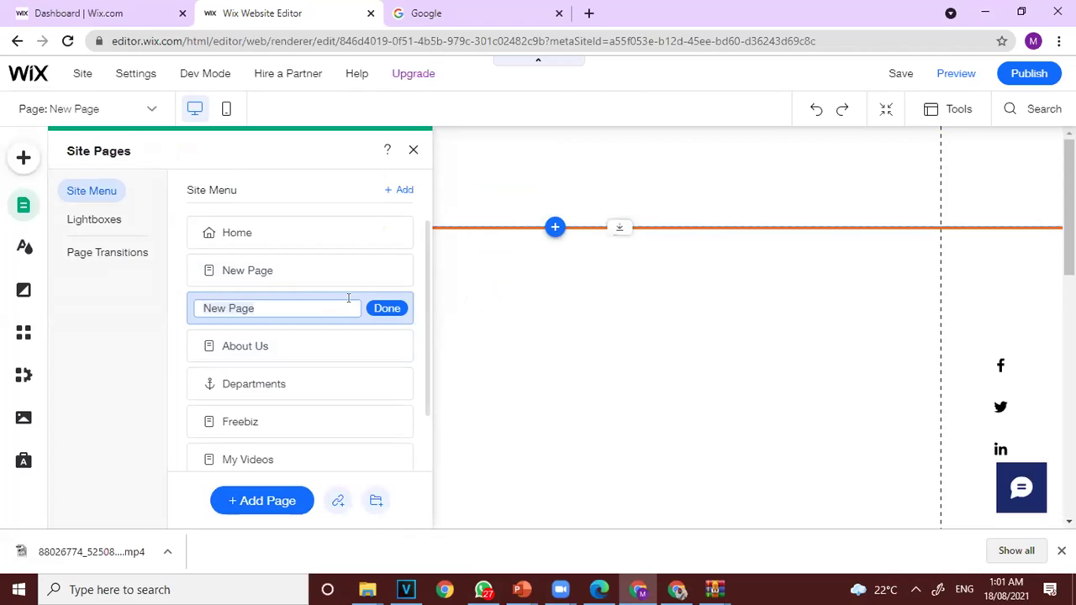
{"action": "type", "text": "My PPTs"}
Delete the remaining New Page directly below Home from the site menu.
{"action": "mouse_move", "coordinate": [300, 269]}
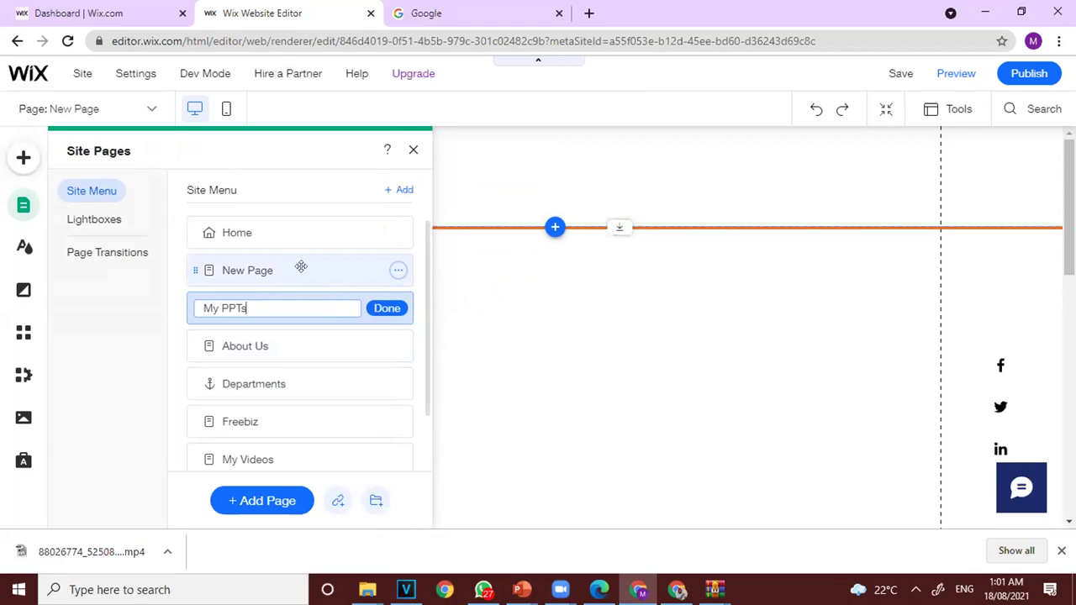
{"action": "left_click", "coordinate": [399, 270]}
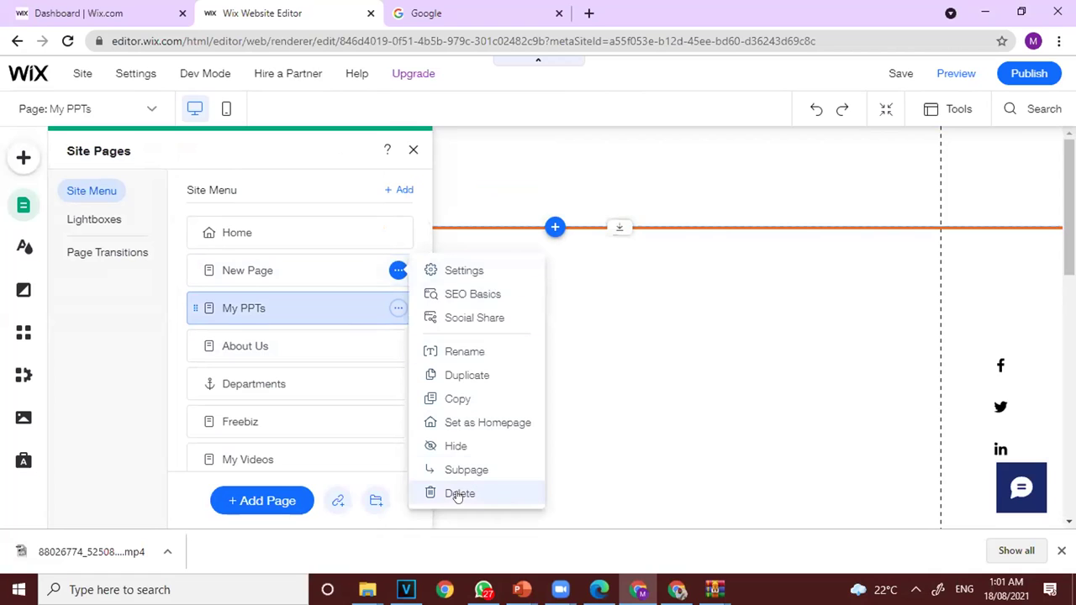
{"action": "left_click", "coordinate": [460, 489]}
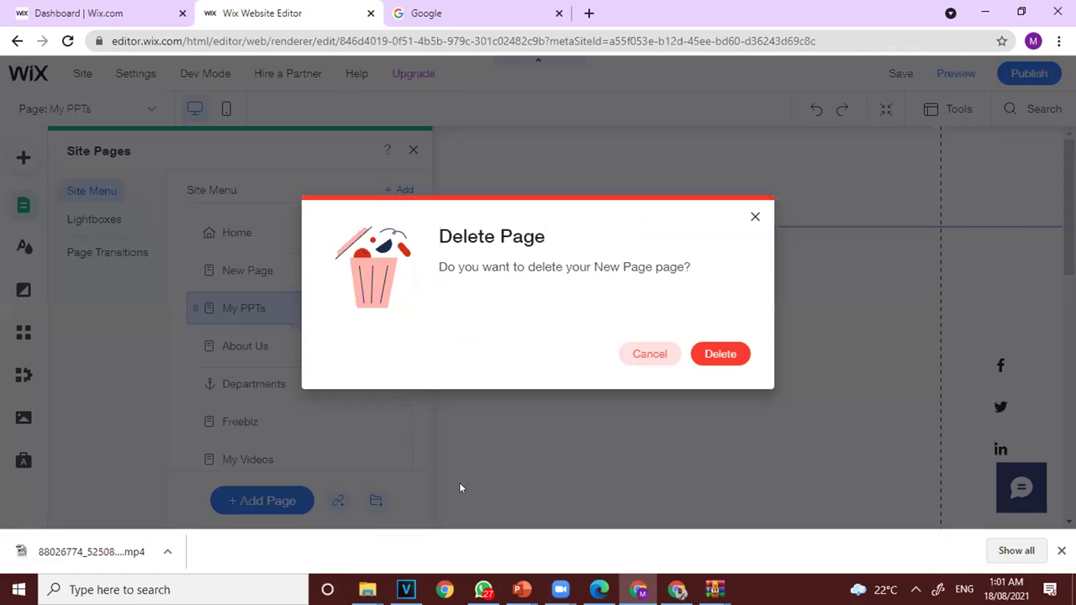
{"action": "left_click", "coordinate": [718, 354]}
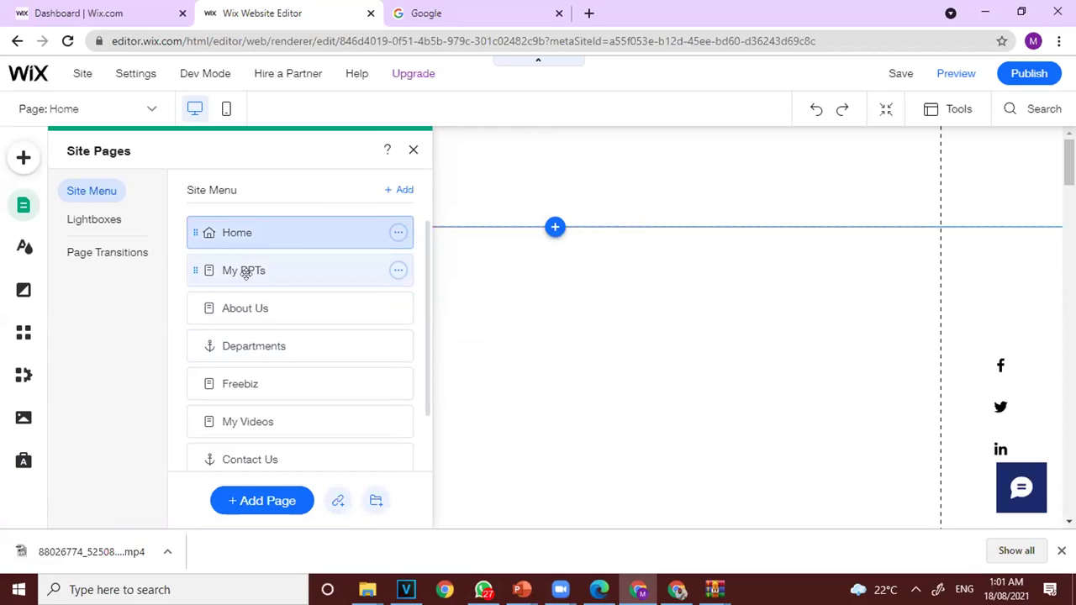
Reorder the site menu to Home, Departments, About Us, My PPTs, My Videos, Freebiz, Contact Us.
{"action": "left_click_drag", "start_coordinate": [245, 309], "coordinate": [238, 261]}
{"action": "left_click_drag", "start_coordinate": [240, 345], "coordinate": [244, 286]}
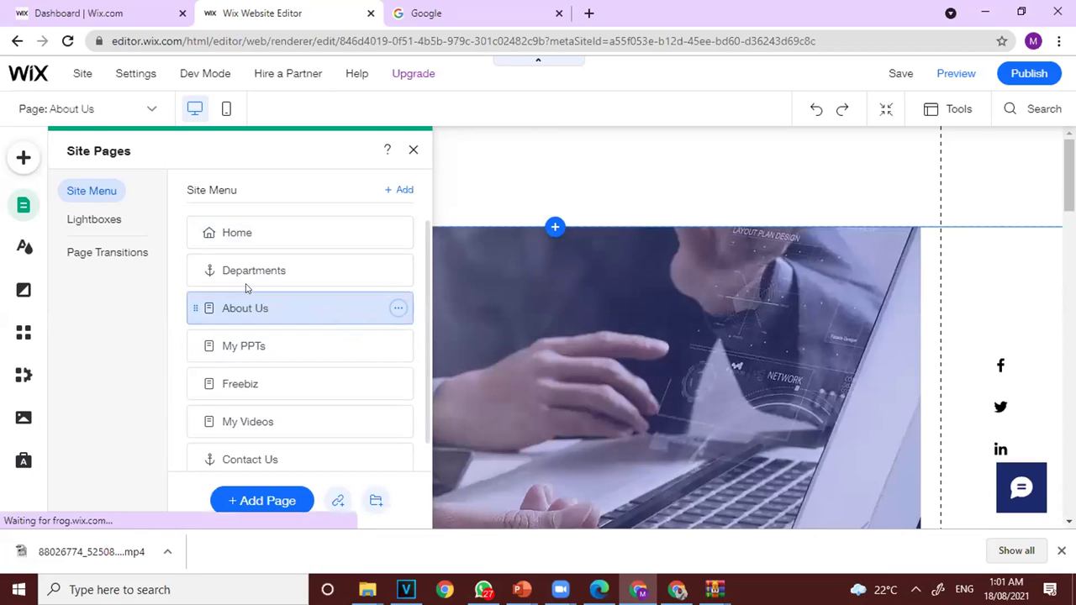
{"action": "left_click_drag", "start_coordinate": [258, 376], "coordinate": [247, 420]}
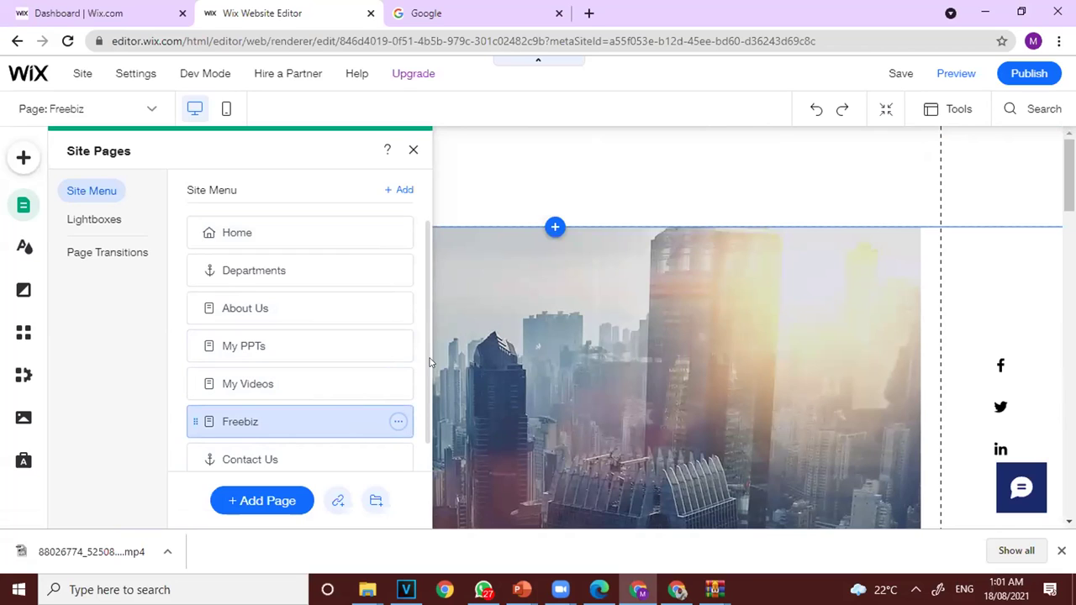
{"action": "scroll", "coordinate": [425, 391], "scroll_direction": "down", "scroll_amount": 1}
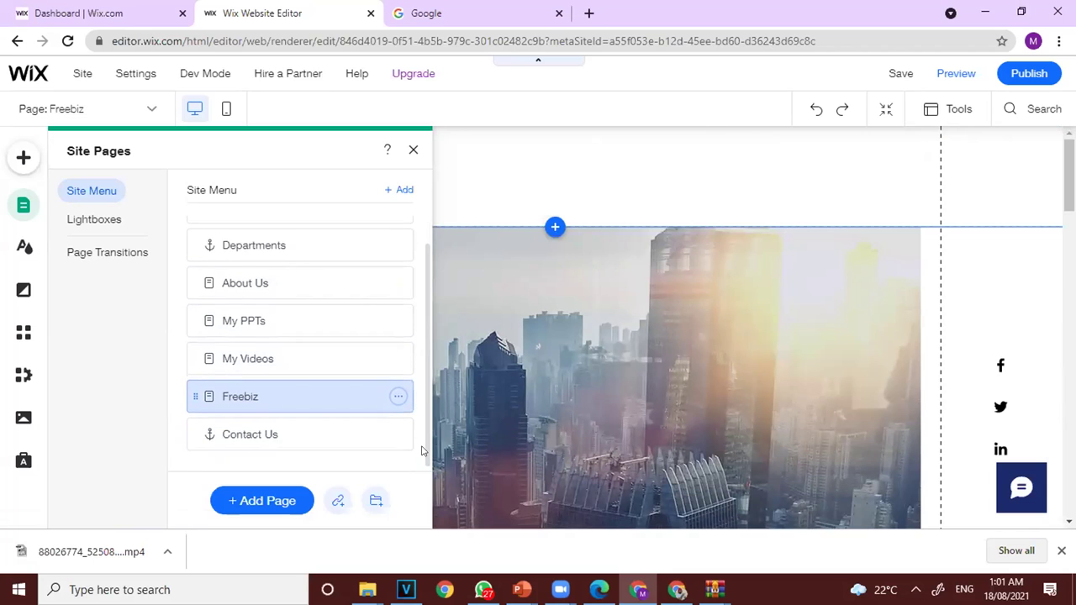
{"action": "scroll", "coordinate": [423, 296], "scroll_direction": "up", "scroll_amount": 1}
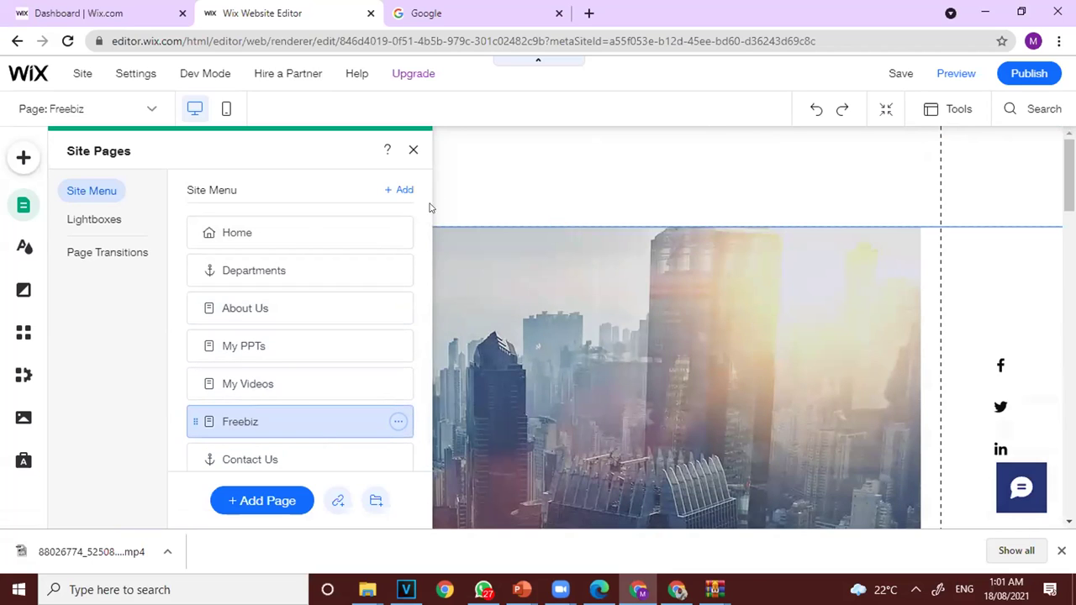
Delete the city skyline banner below the header on the Freebiz page and check the rest of the page.
{"action": "left_click", "coordinate": [468, 181]}
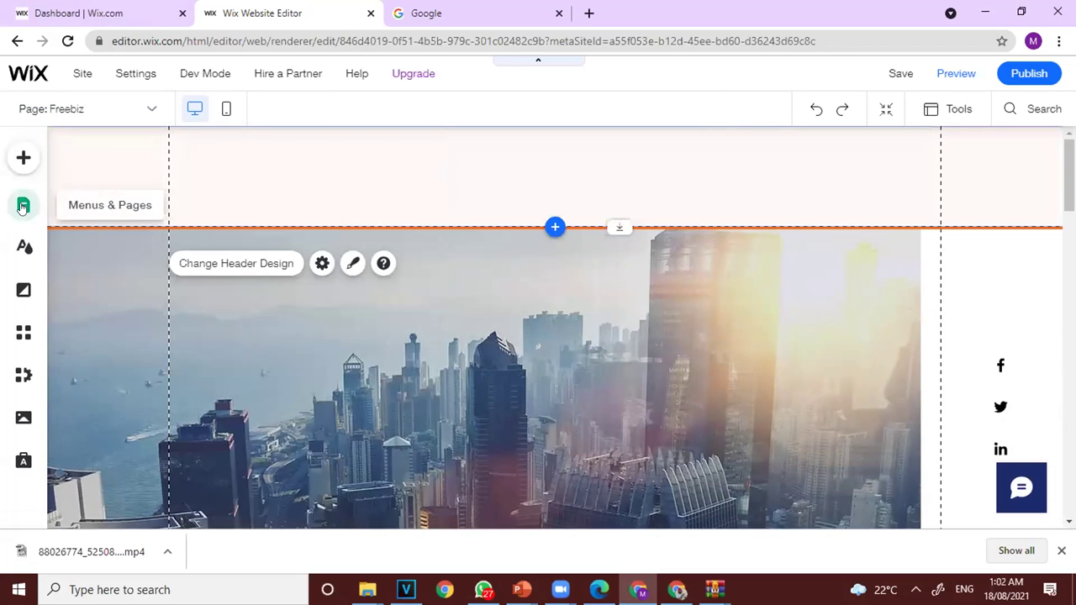
{"action": "left_click", "coordinate": [23, 206]}
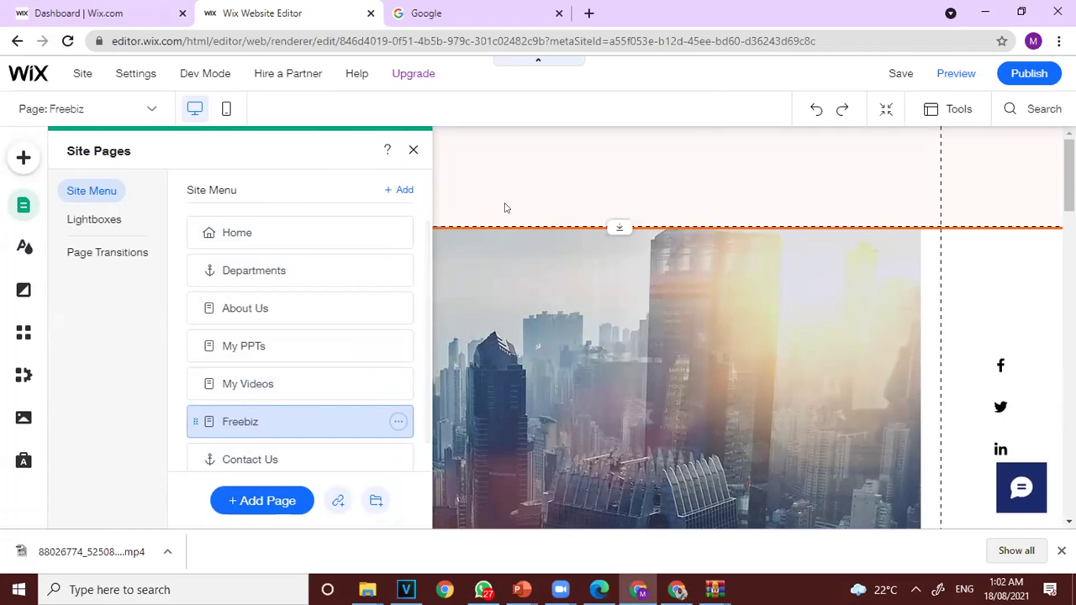
{"action": "left_click", "coordinate": [607, 323]}
{"action": "key", "text": "Delete"}
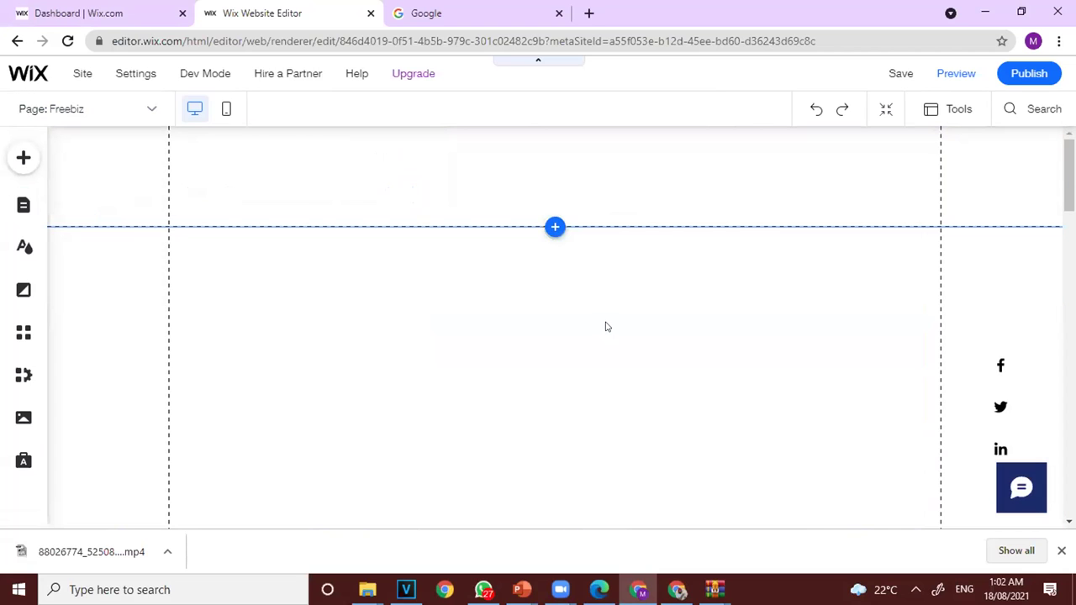
{"action": "scroll", "coordinate": [654, 291], "scroll_direction": "down", "scroll_amount": 10}
{"action": "scroll", "coordinate": [649, 294], "scroll_direction": "up", "scroll_amount": 10}
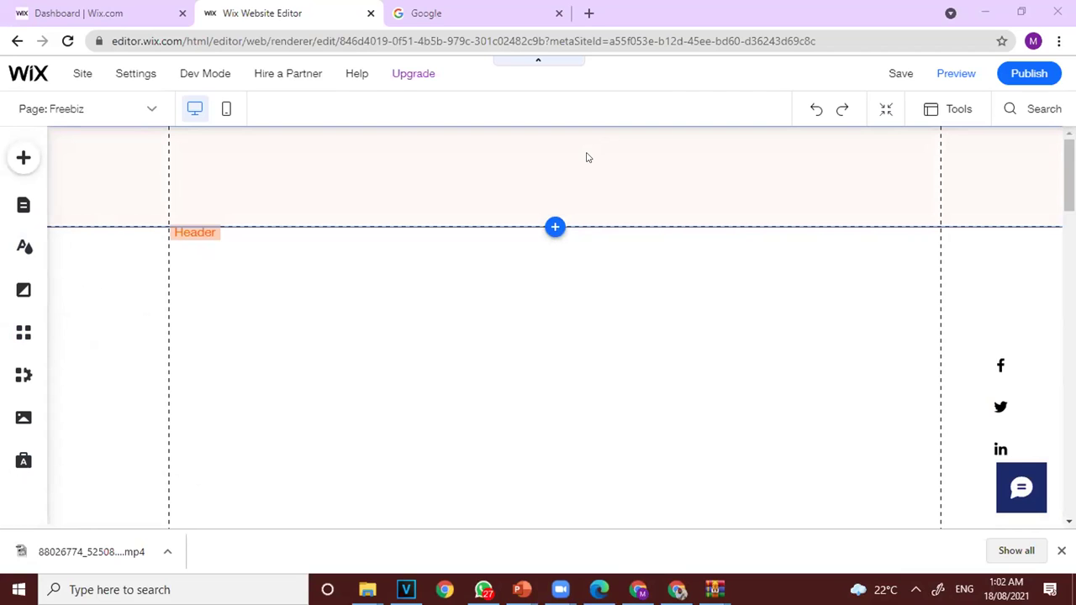
Minimize the browser and open the Zoom folder inside Documents in a maximized File Explorer window.
{"action": "left_click", "coordinate": [985, 12]}
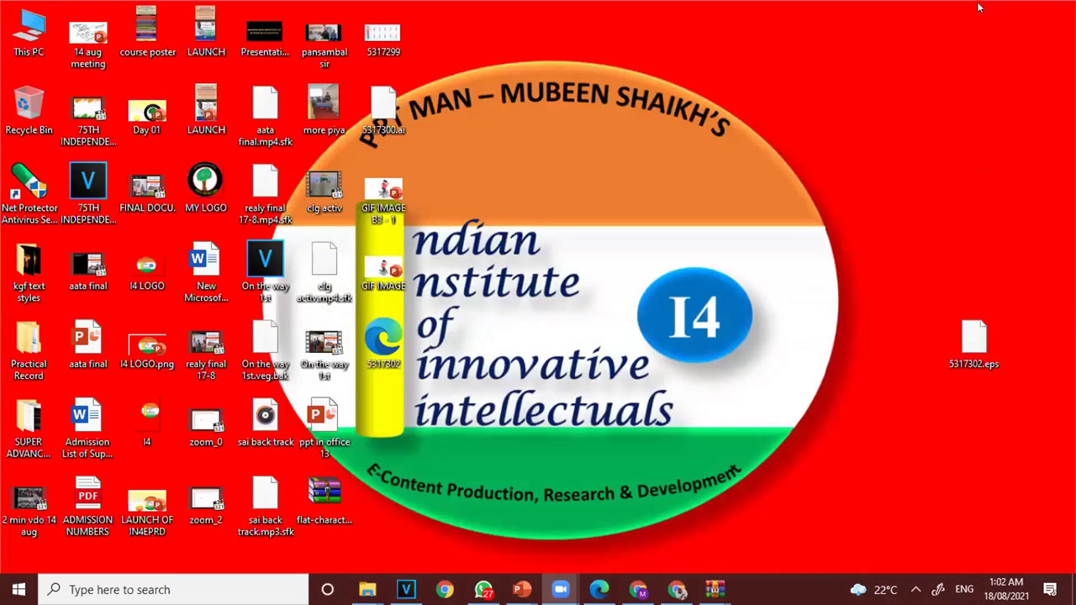
{"action": "double_click", "coordinate": [19, 23]}
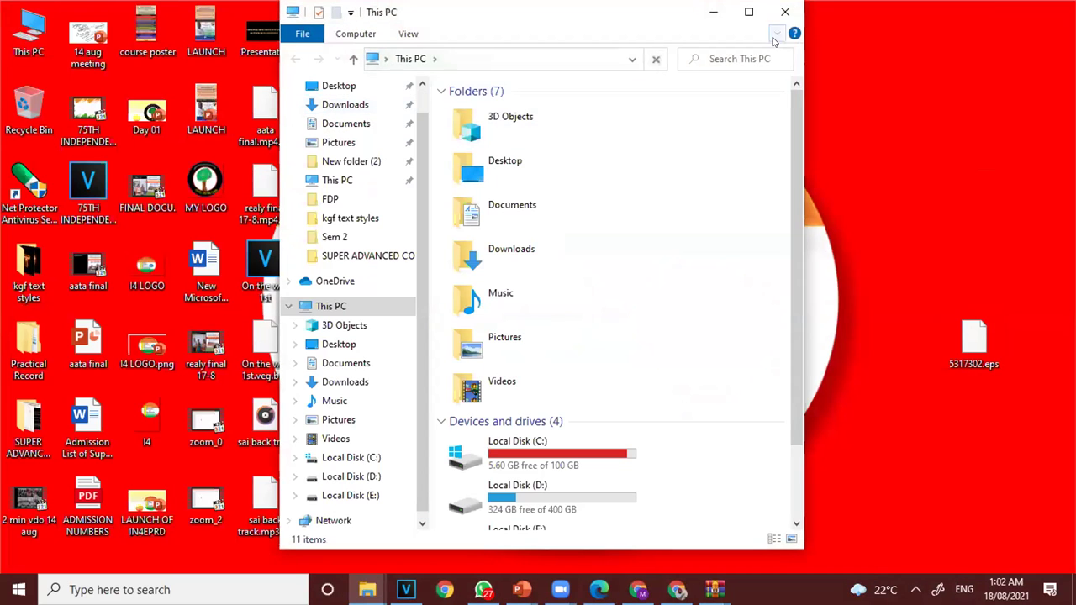
{"action": "left_click", "coordinate": [749, 11]}
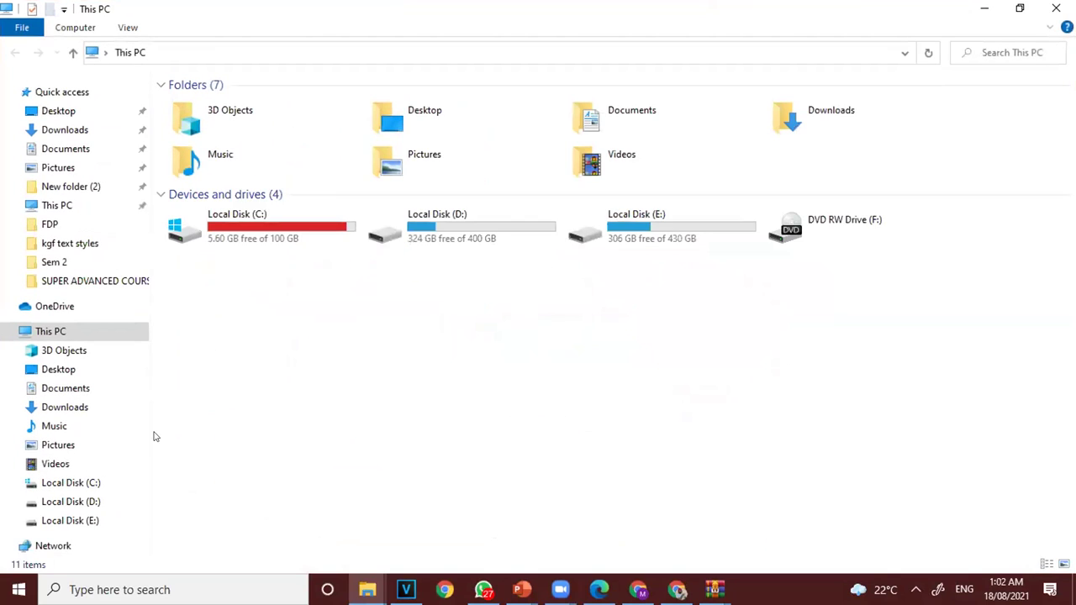
{"action": "left_click", "coordinate": [54, 149]}
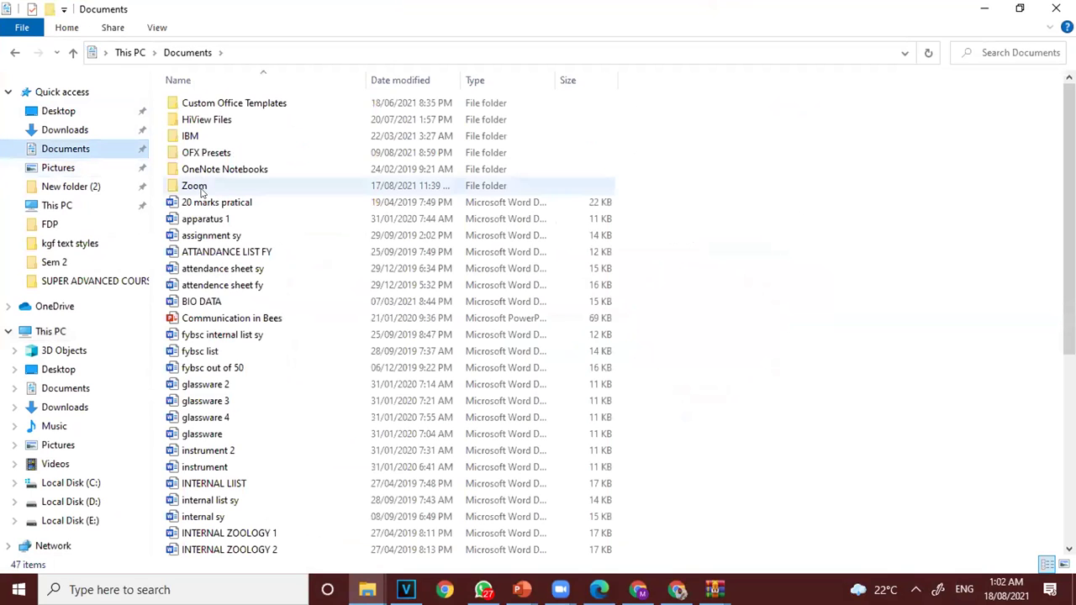
{"action": "double_click", "coordinate": [198, 186]}
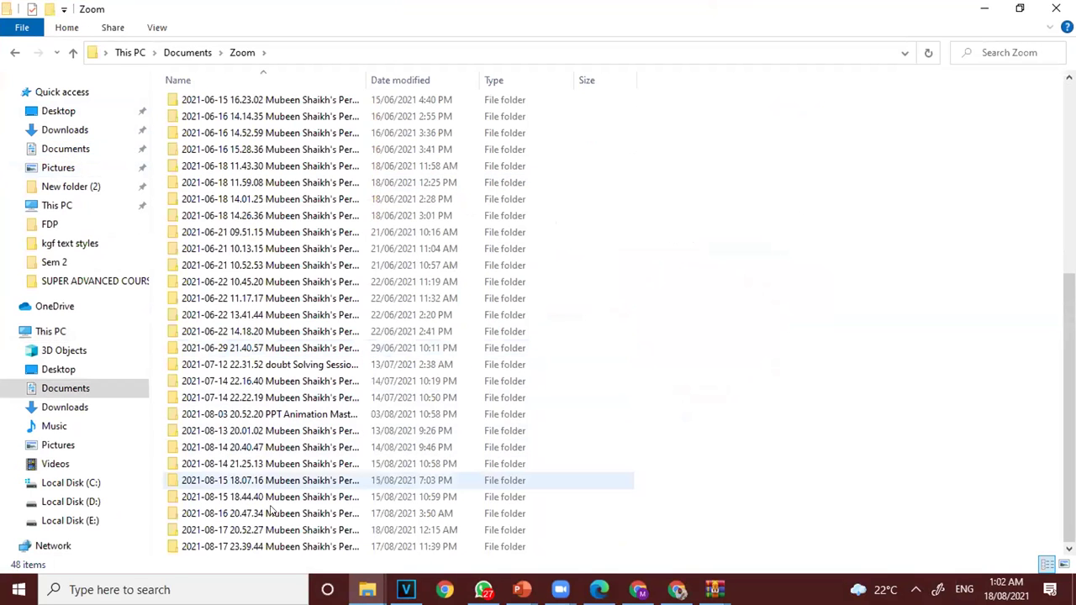
Check the files in the 2021-08-17 23.39.44 and 20.52.27 recording folders, select zoom_0 in the latter, and minimize File Explorer.
{"action": "double_click", "coordinate": [248, 548]}
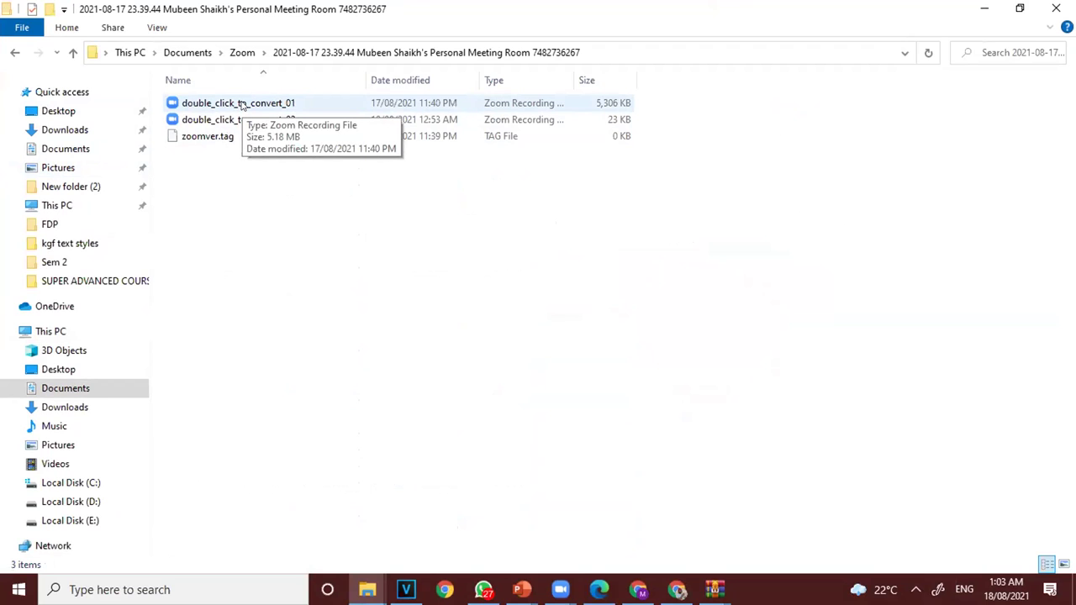
{"action": "left_click", "coordinate": [241, 105]}
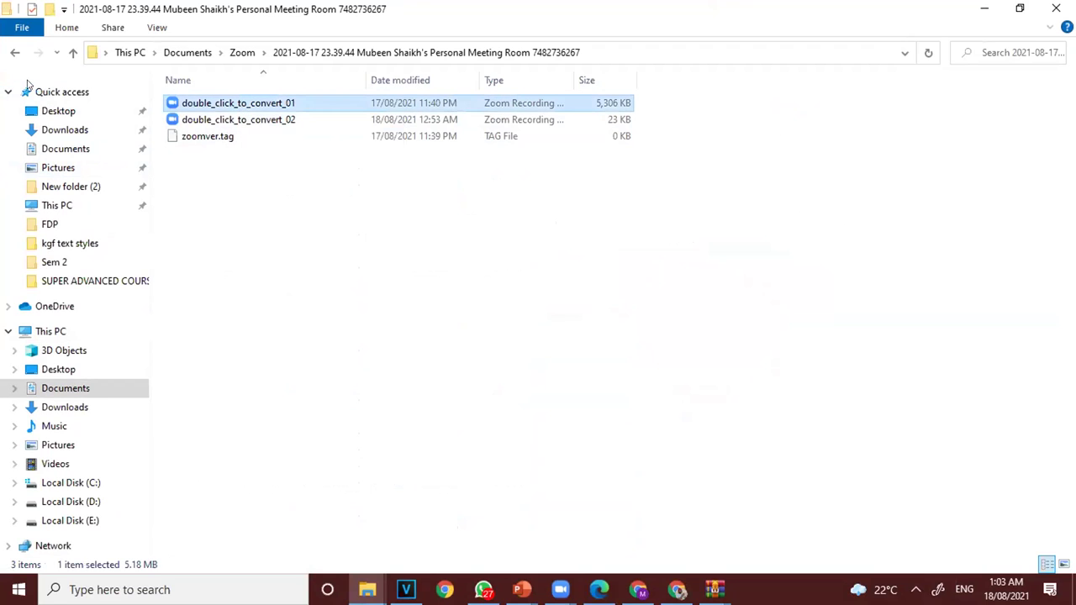
{"action": "left_click", "coordinate": [15, 52]}
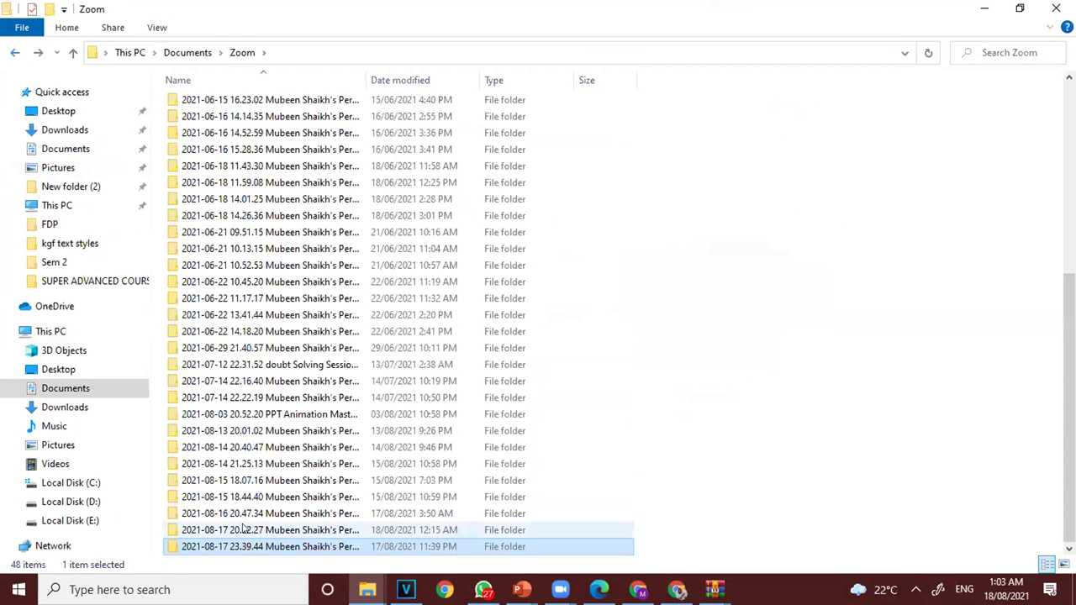
{"action": "double_click", "coordinate": [244, 528]}
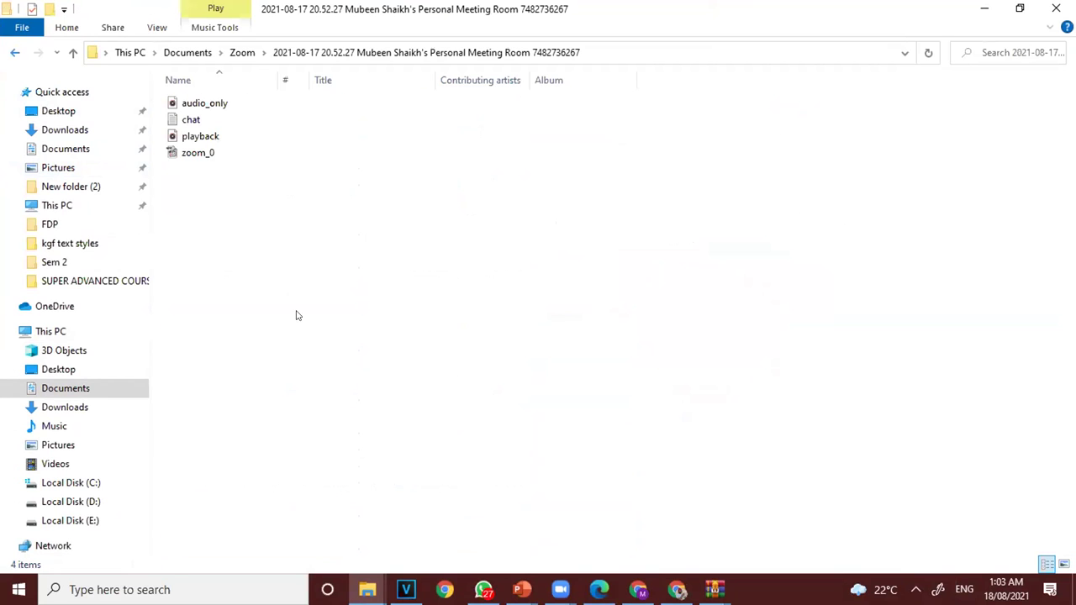
{"action": "left_click", "coordinate": [203, 152]}
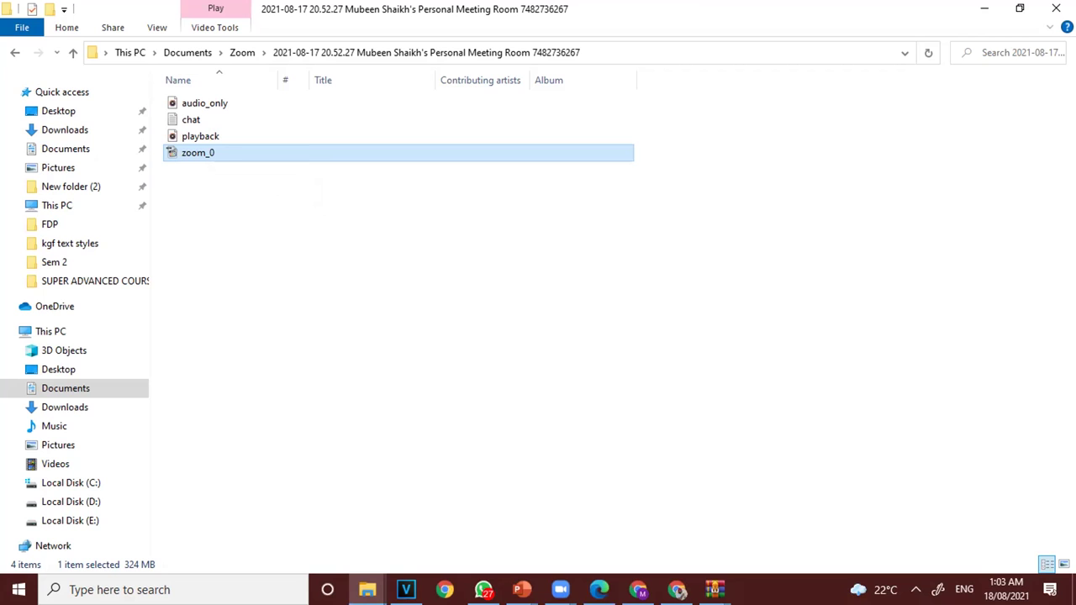
{"action": "left_click", "coordinate": [977, 7]}
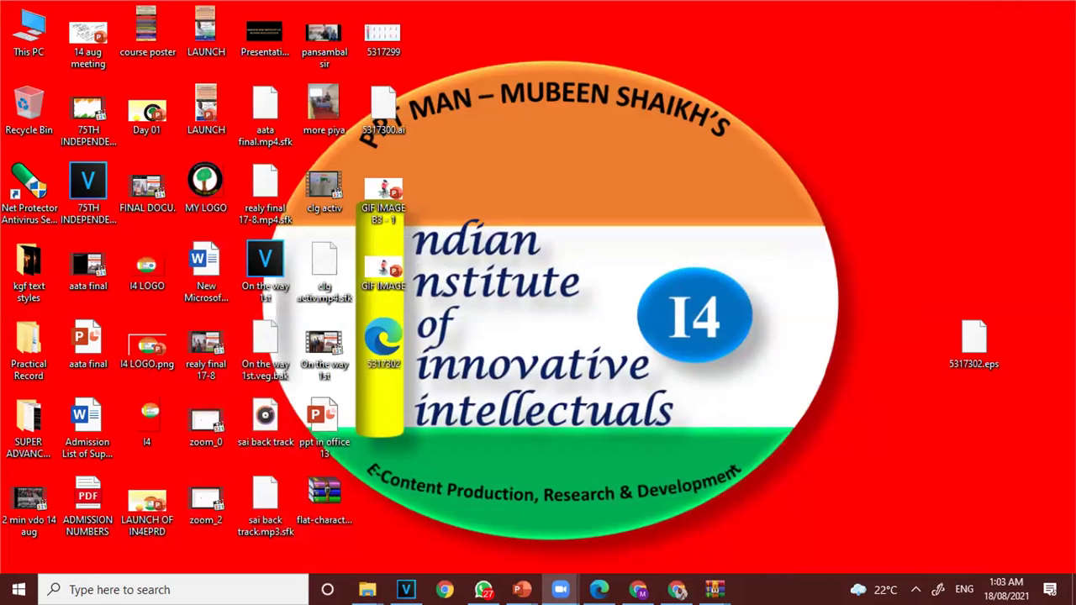